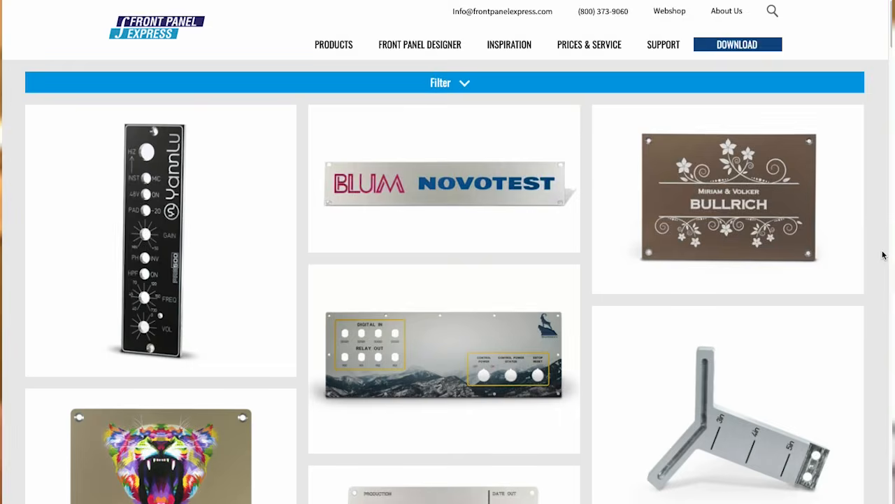
Browse the Front Panel Express gallery for examples of custom engraved and printed front panels
scroll(882, 255, "down", 3)
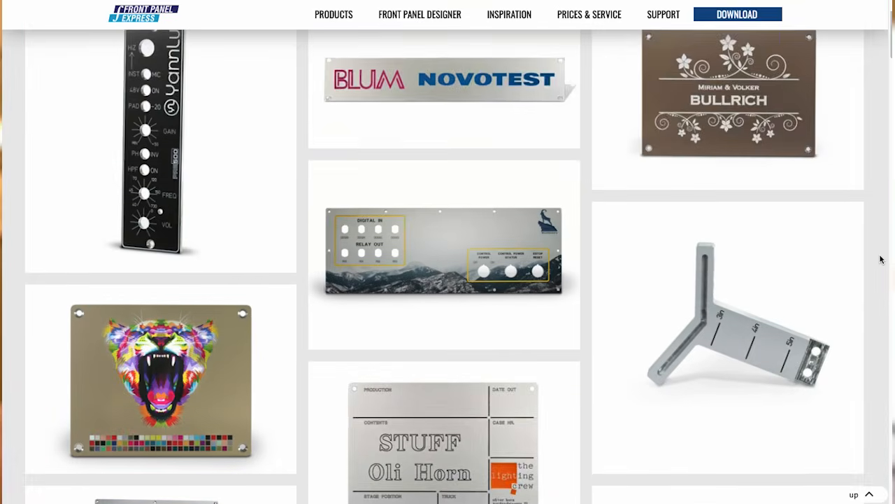
scroll(882, 257, "down", 3)
scroll(882, 262, "down", 3)
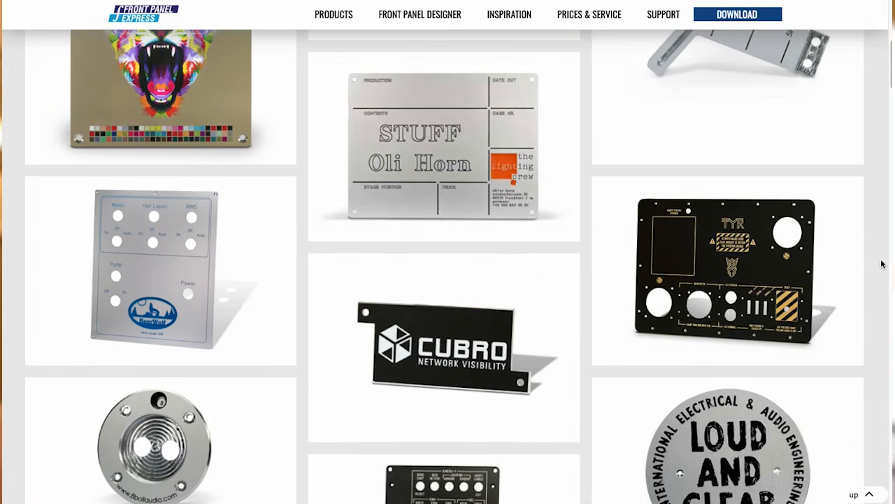
scroll(882, 265, "down", 2)
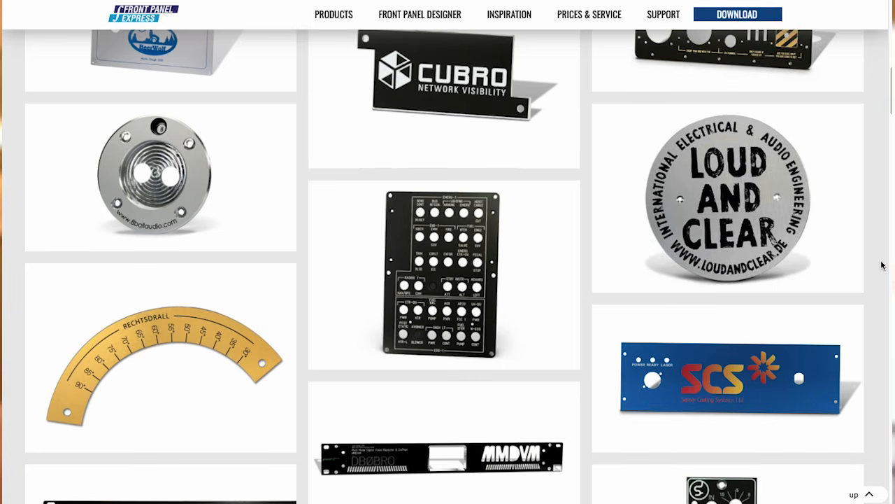
scroll(882, 265, "down", 1)
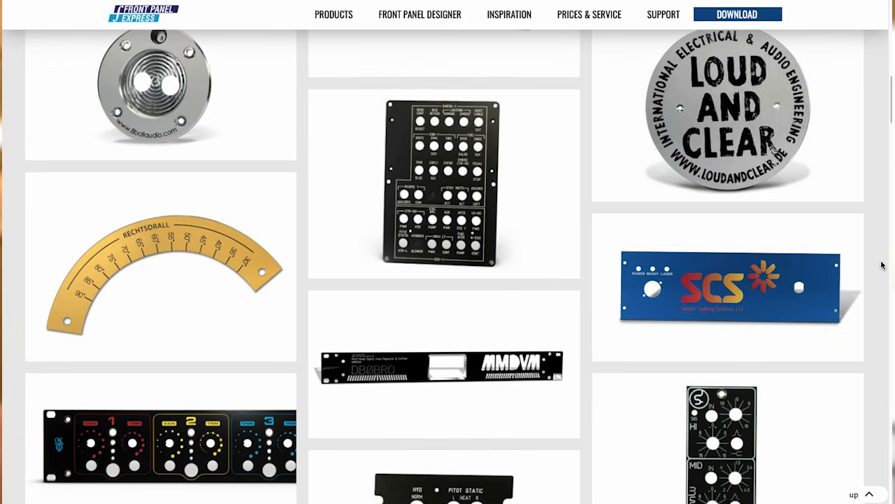
scroll(882, 265, "down", 3)
scroll(882, 265, "down", 2)
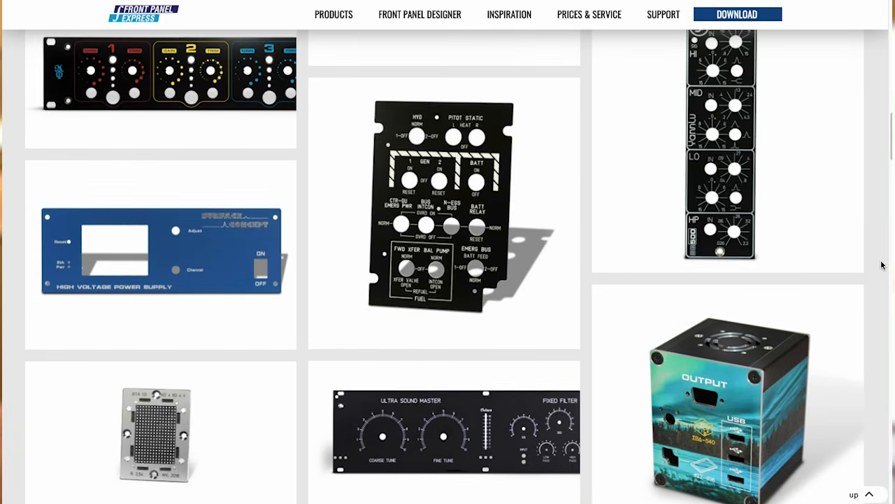
scroll(882, 265, "down", 2)
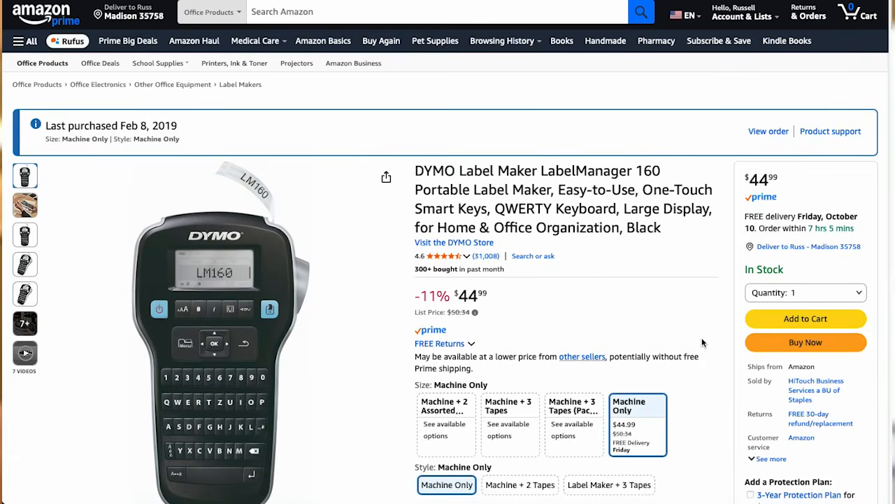
Review the DYMO LabelManager 160 product page on Amazon, from the price and features to the manufacturer's description
scroll(702, 337, "down", 5)
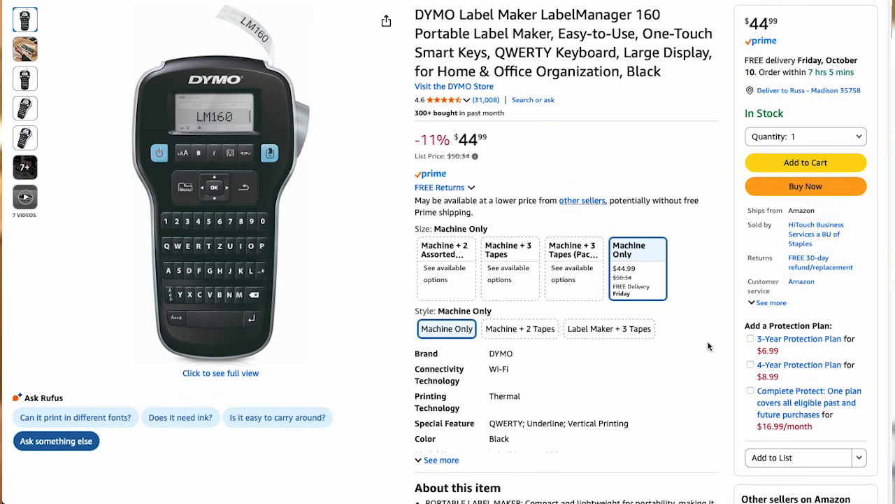
scroll(708, 346, "down", 4)
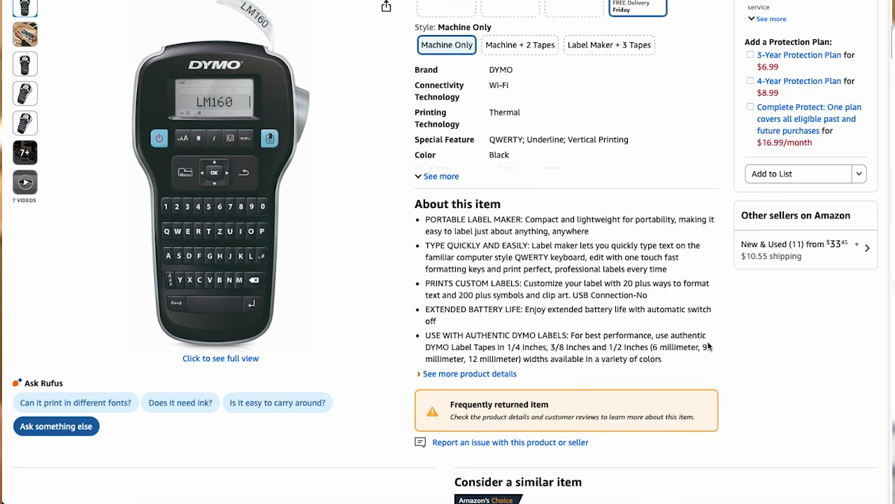
scroll(707, 346, "down", 6)
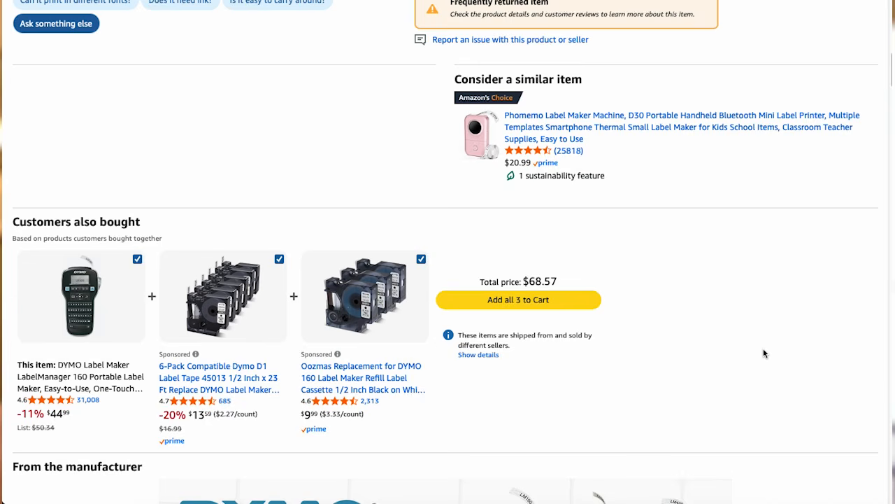
scroll(764, 354, "down", 6)
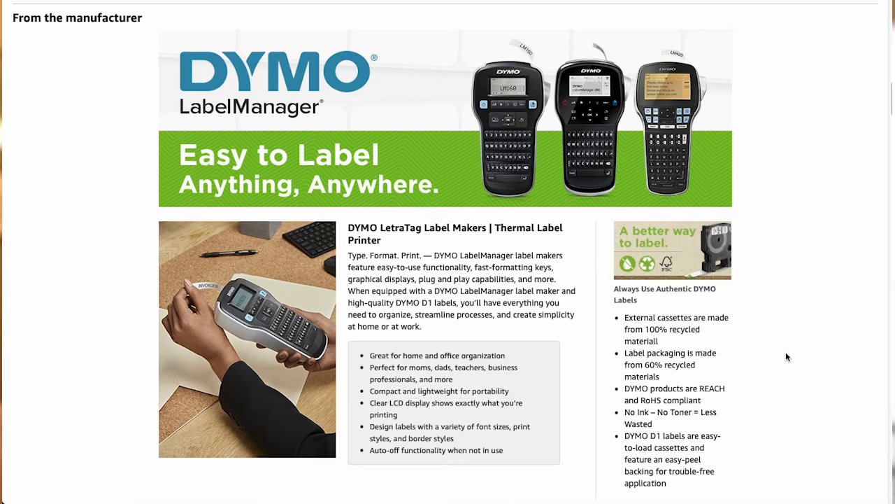
scroll(786, 356, "down", 3)
scroll(784, 354, "down", 2)
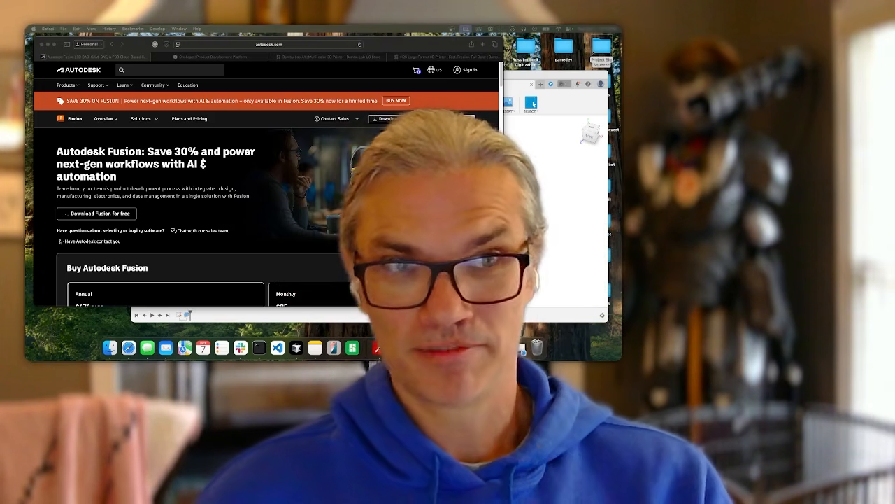
Bring the browser window forward and view the Bambu Lab A1 and H2S 3D printer pages
mouse_move(440, 56)
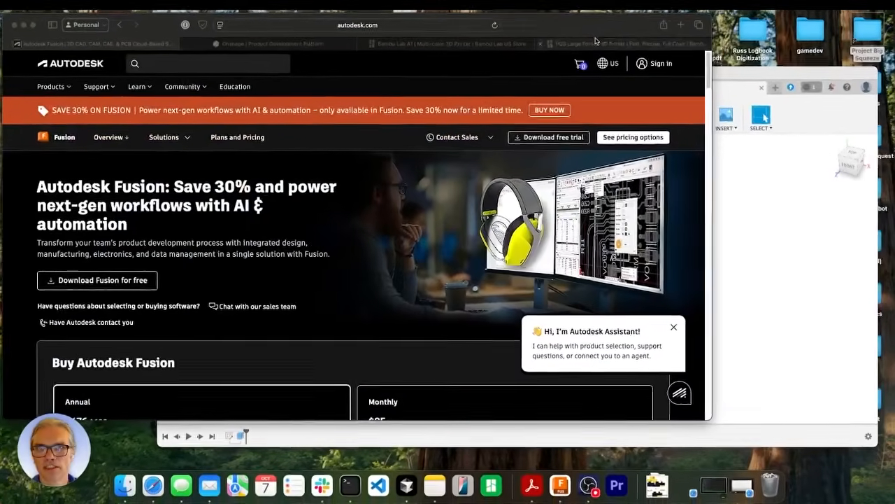
left_click_drag(592, 28, 610, 34)
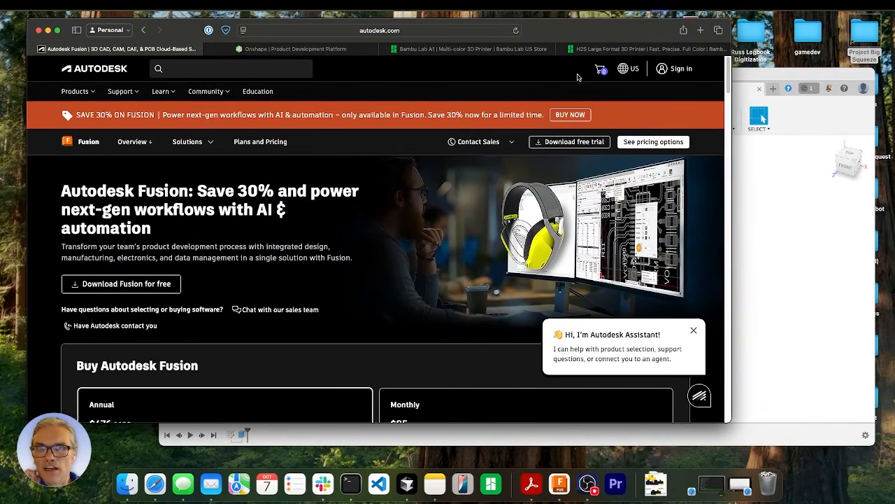
left_click(511, 51)
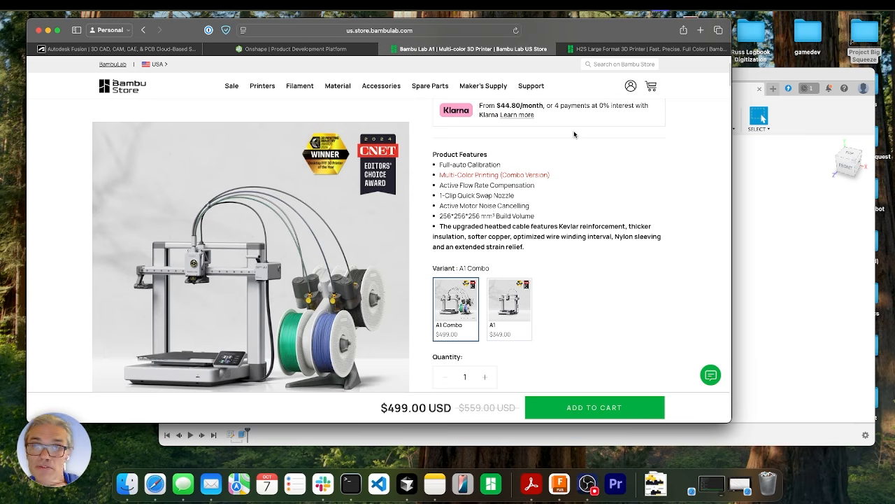
left_click(622, 47)
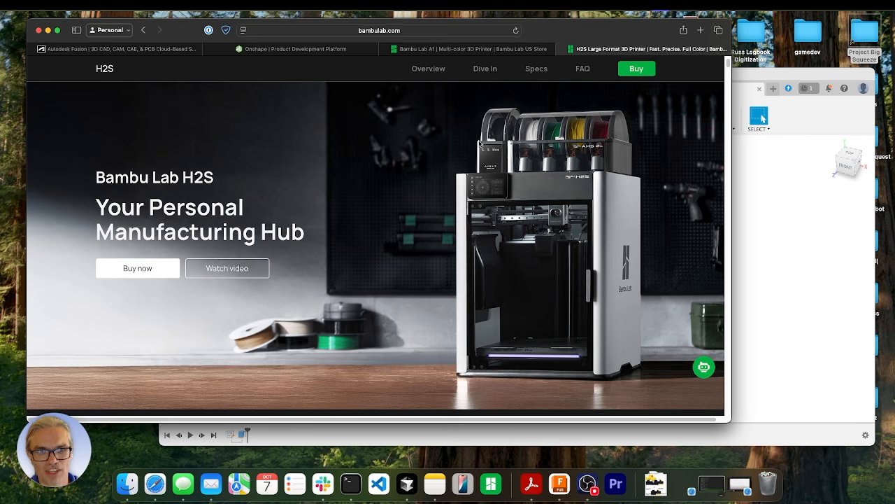
Compare the Autodesk Fusion and Onshape home pages, ending on the Fusion page
left_click(125, 50)
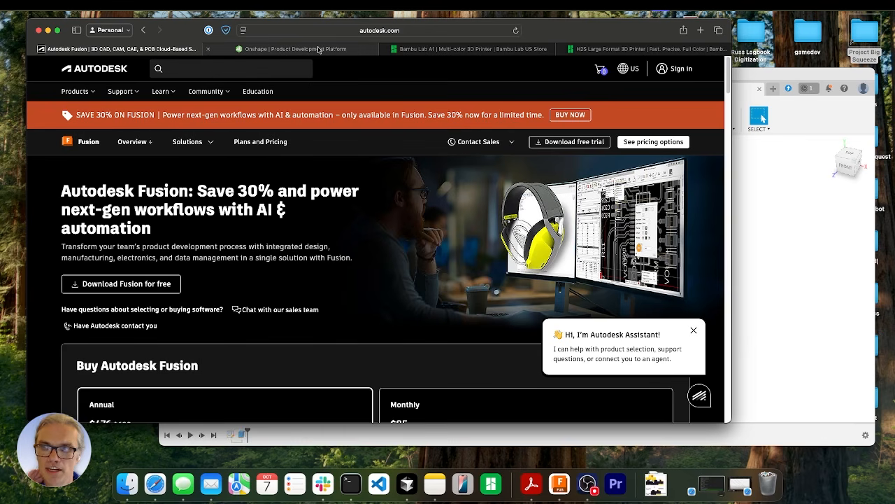
mouse_move(319, 49)
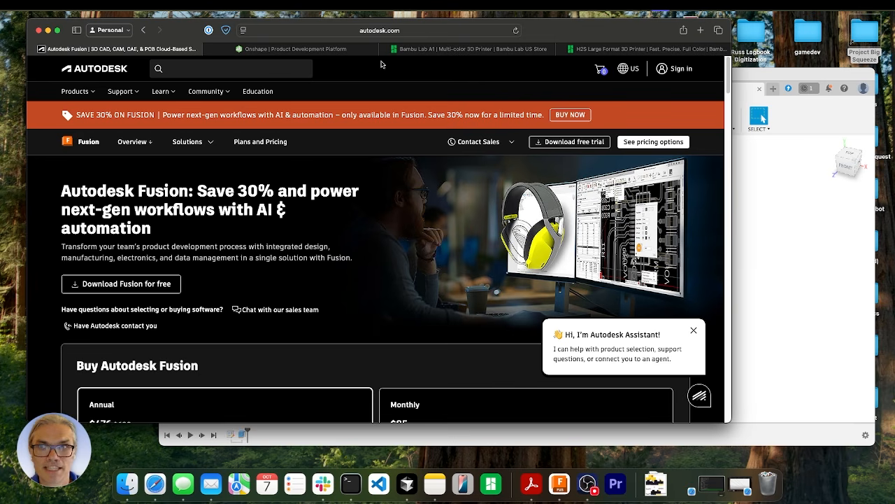
left_click(273, 49)
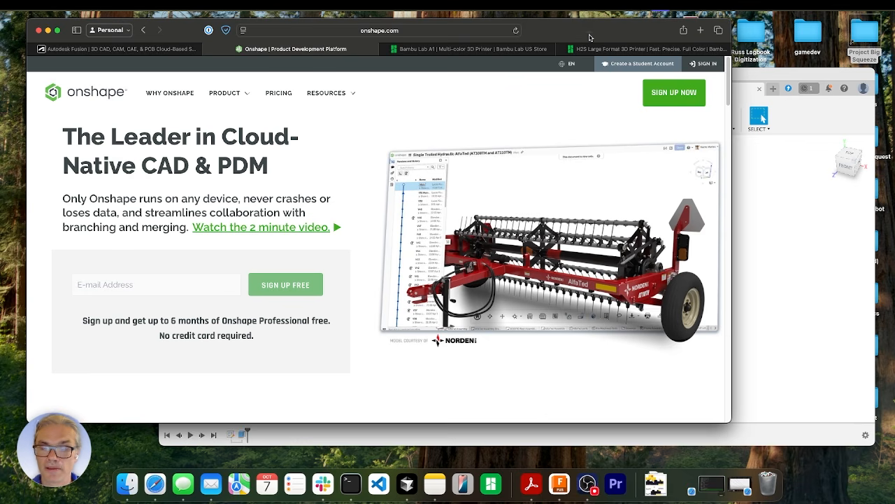
left_click(133, 50)
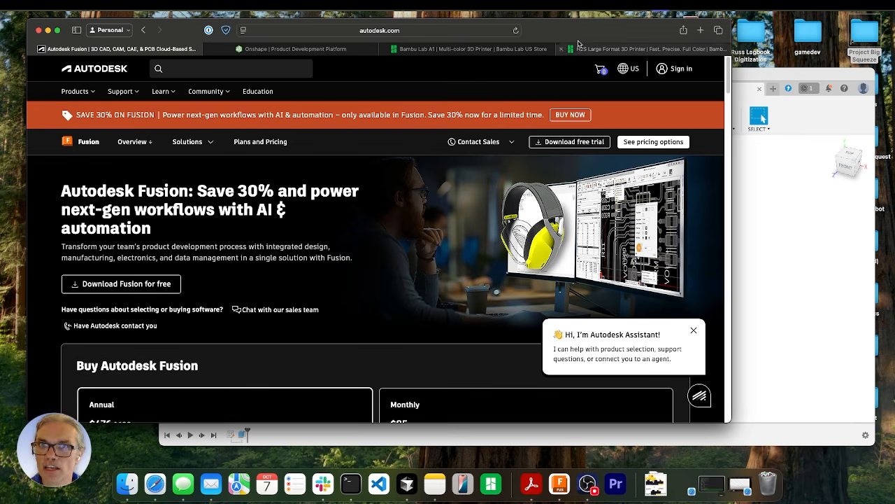
Switch to Autodesk Fusion, create a new blank design and close the old untitled panel design without saving it
left_click(761, 73)
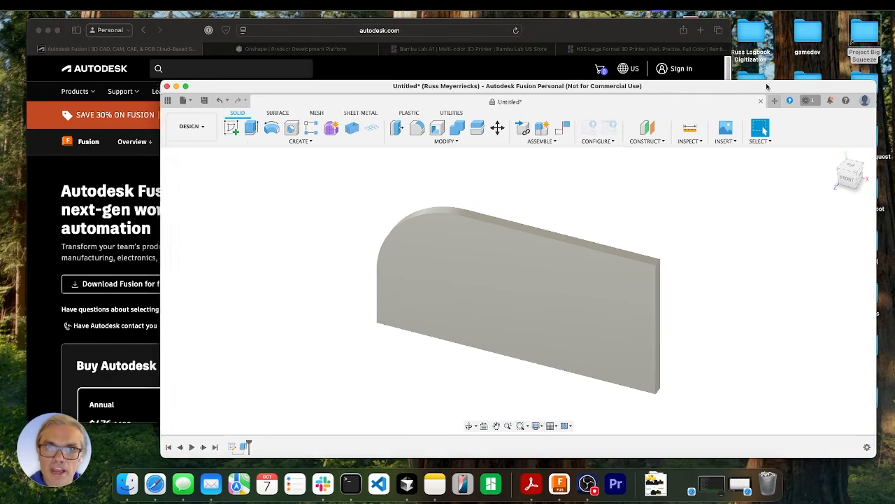
left_click(774, 102)
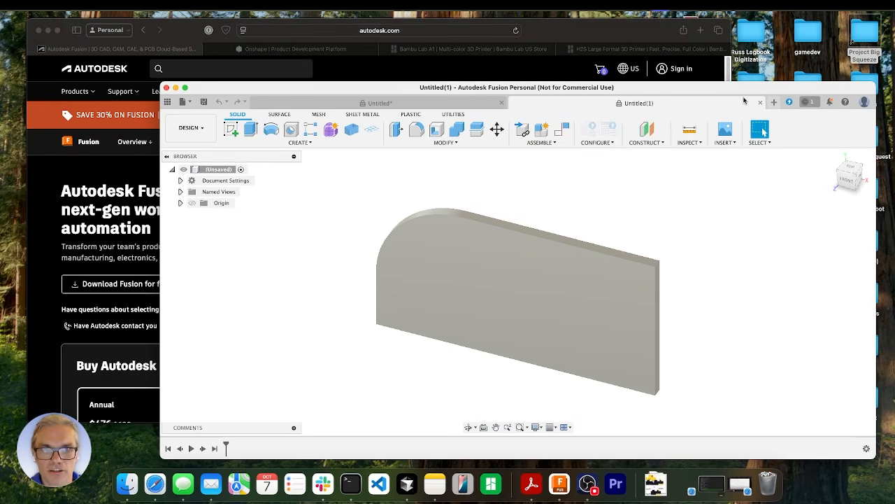
left_click_drag(705, 88, 711, 85)
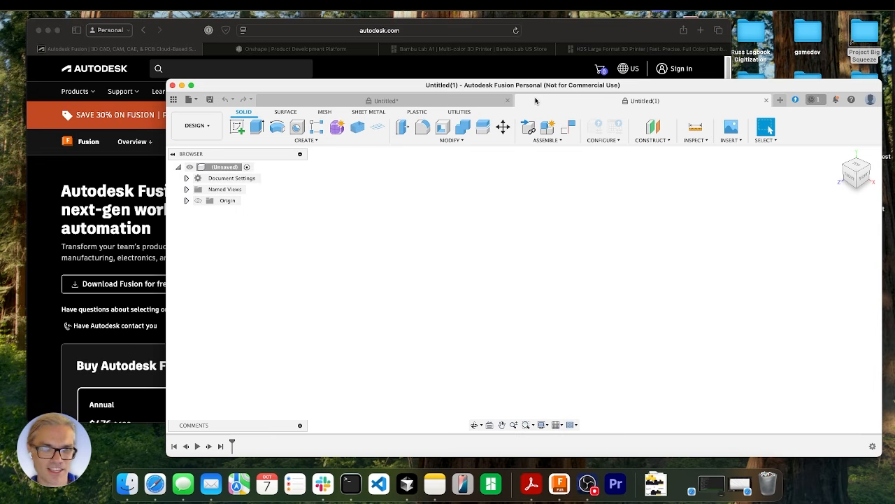
mouse_move(687, 89)
left_mouse_down()
mouse_move(688, 67)
mouse_move(606, 84)
mouse_move(683, 80)
left_mouse_up()
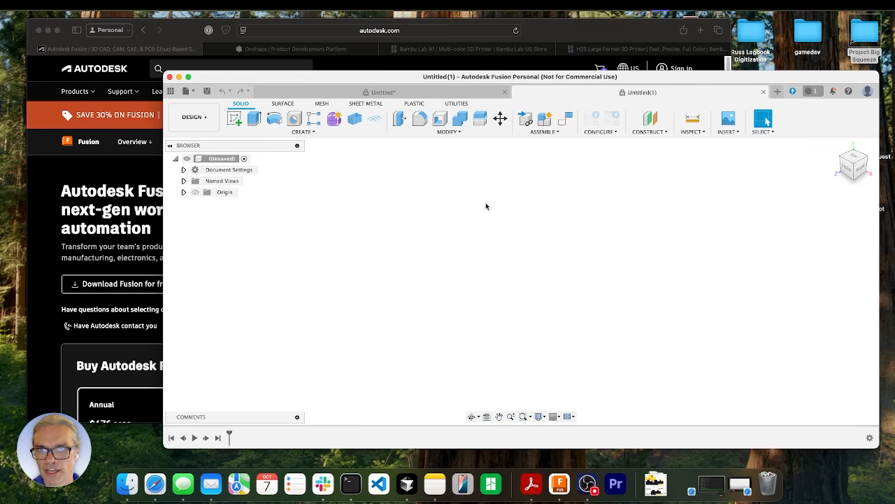
left_click(505, 93)
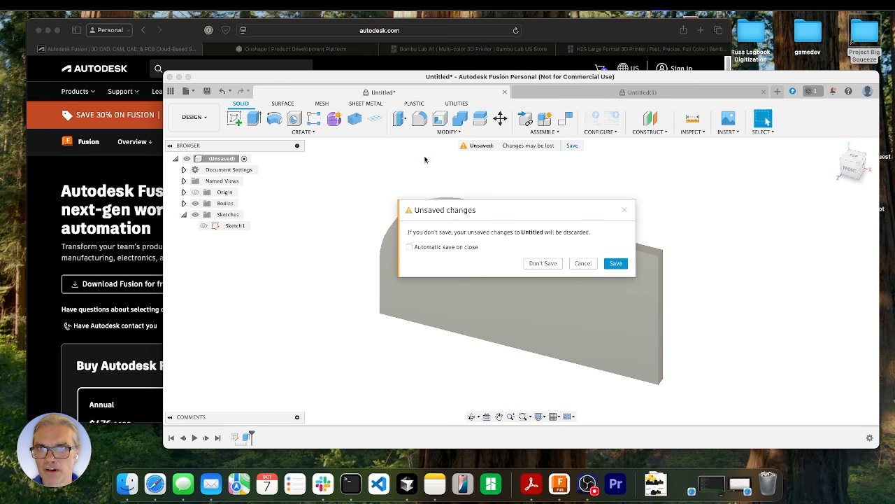
left_click(549, 263)
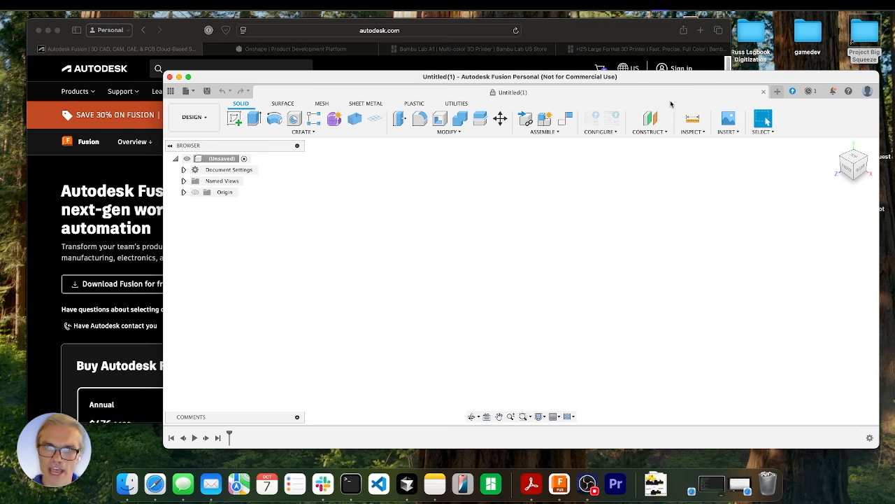
left_click(778, 92)
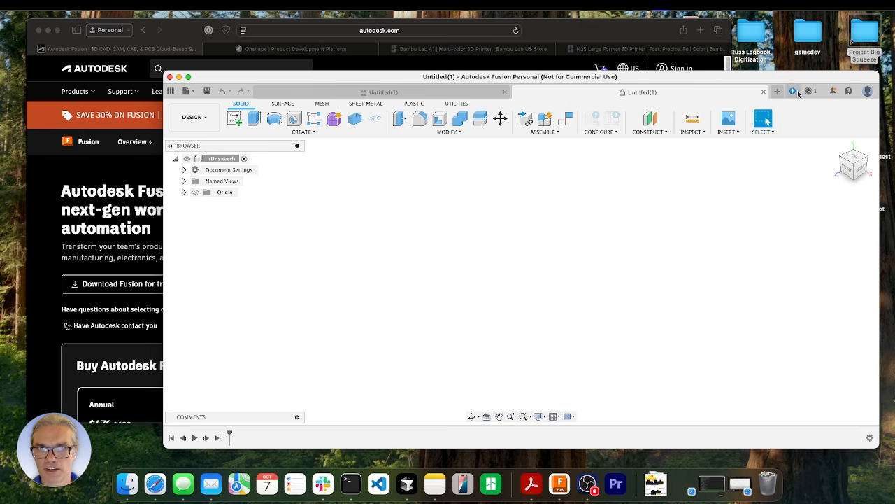
left_click(763, 92)
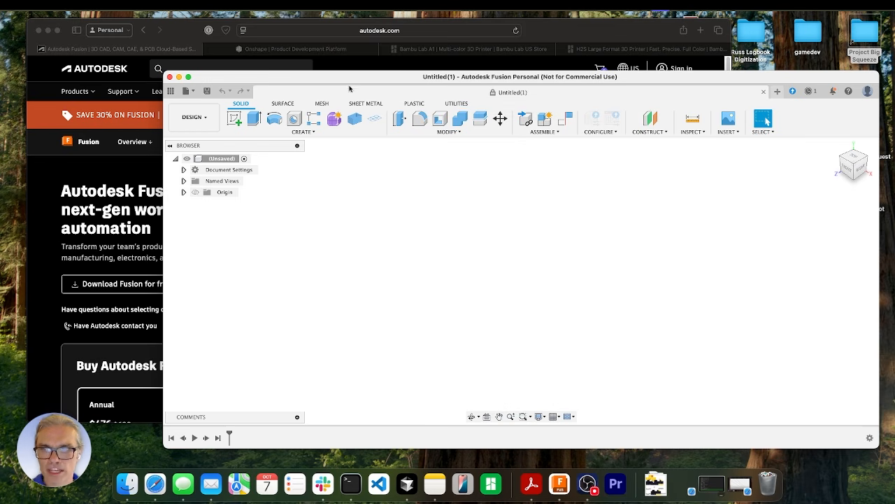
left_click_drag(395, 80, 395, 81)
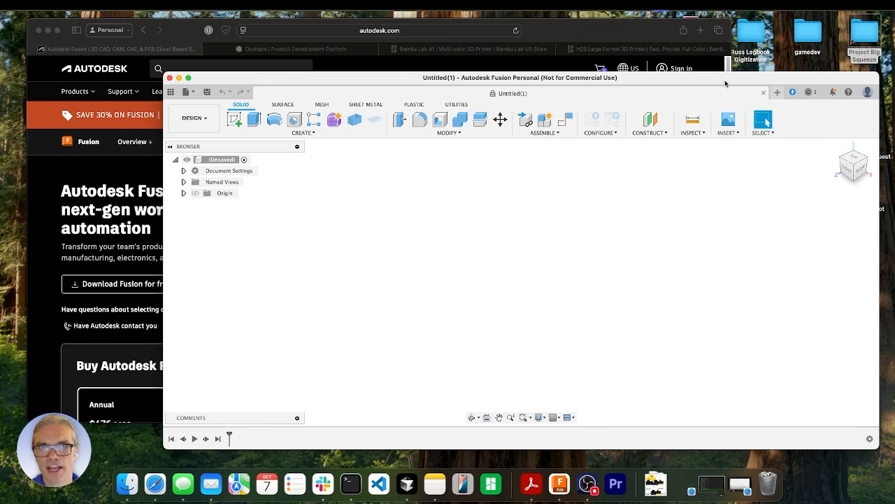
Check the Pan, Zoom, Orbit shortcuts options in the general preferences, then close the preferences without applying changes
left_click(866, 93)
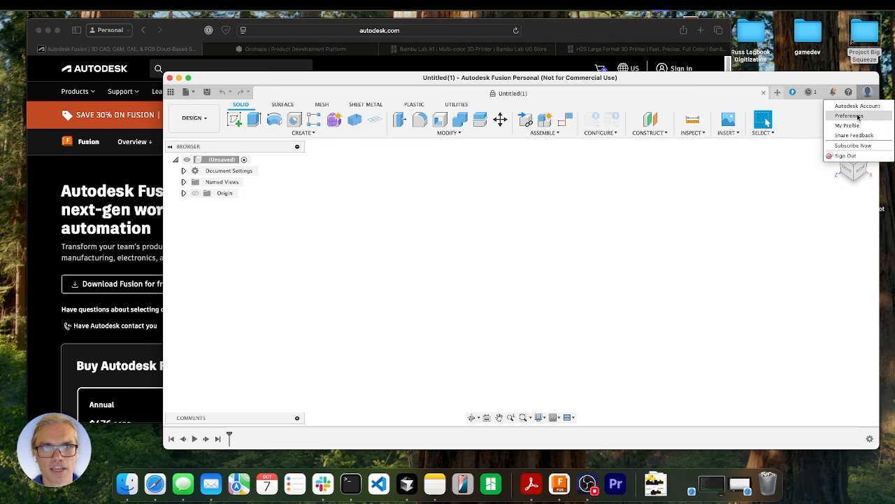
left_click(849, 116)
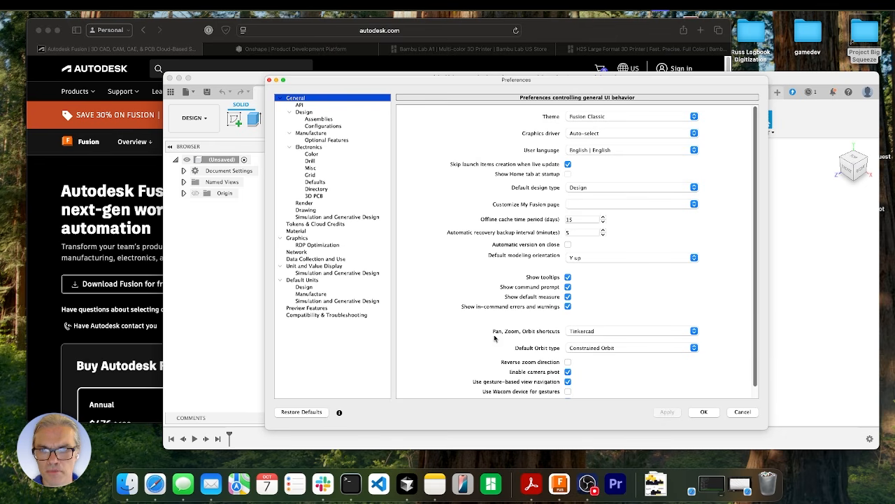
left_click(641, 331)
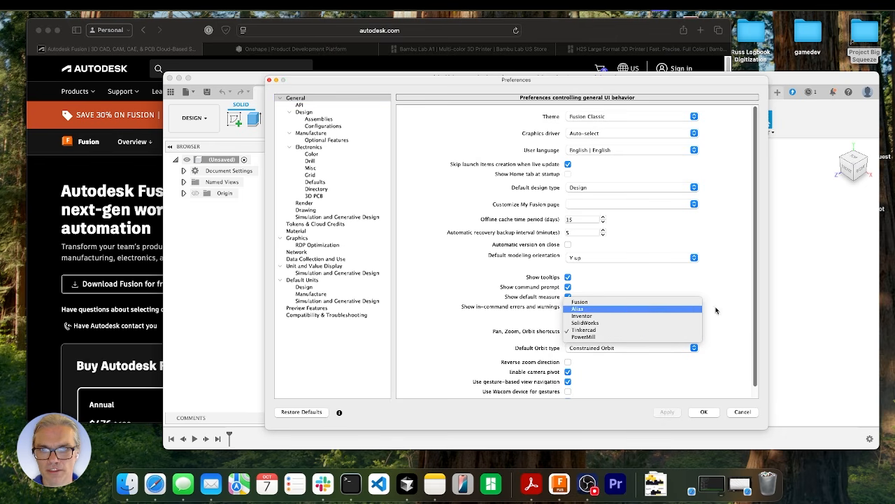
left_click(632, 331)
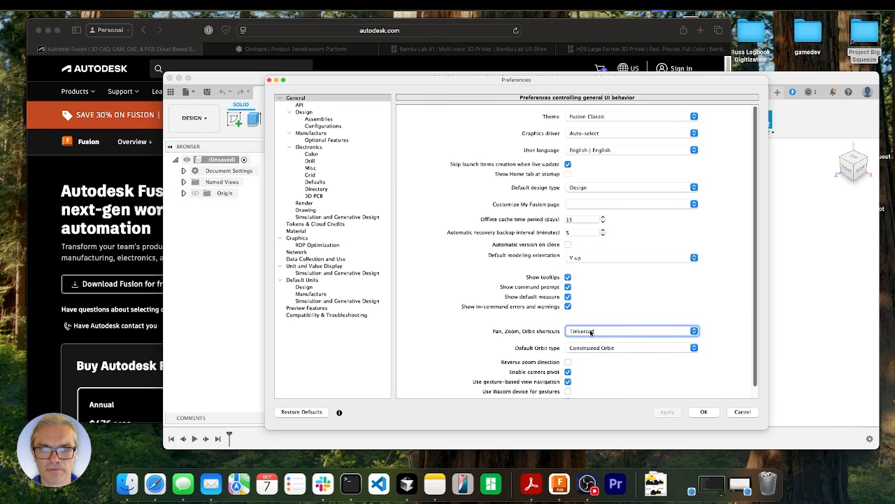
left_click(751, 412)
key("Escape")
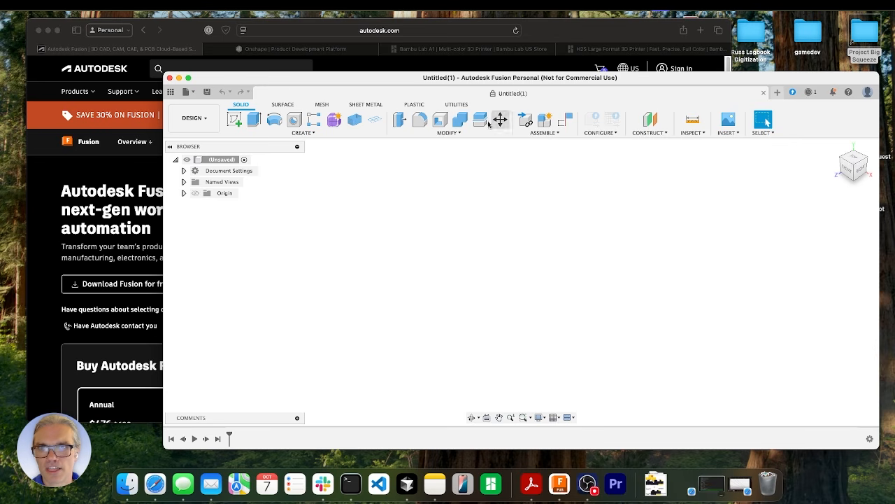
Start a new sketch on the vertical front origin plane of the blank design
left_click(234, 121)
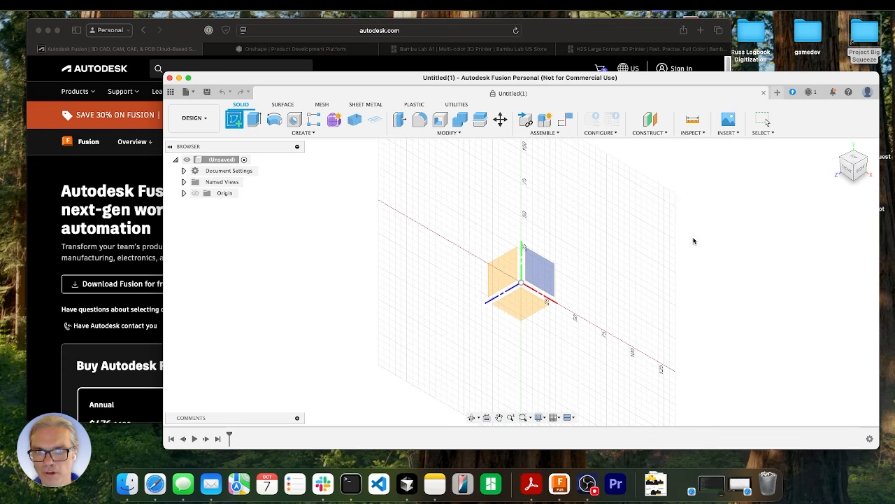
left_click(546, 274)
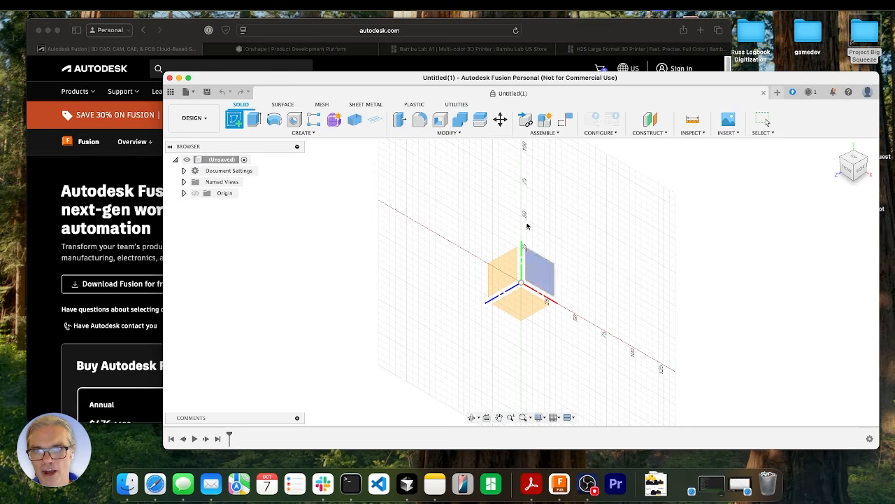
left_click(550, 271)
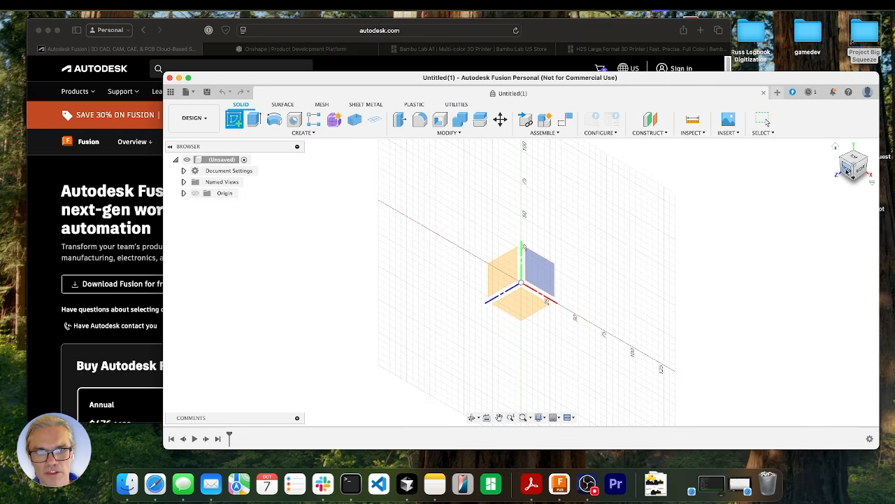
left_click(850, 171)
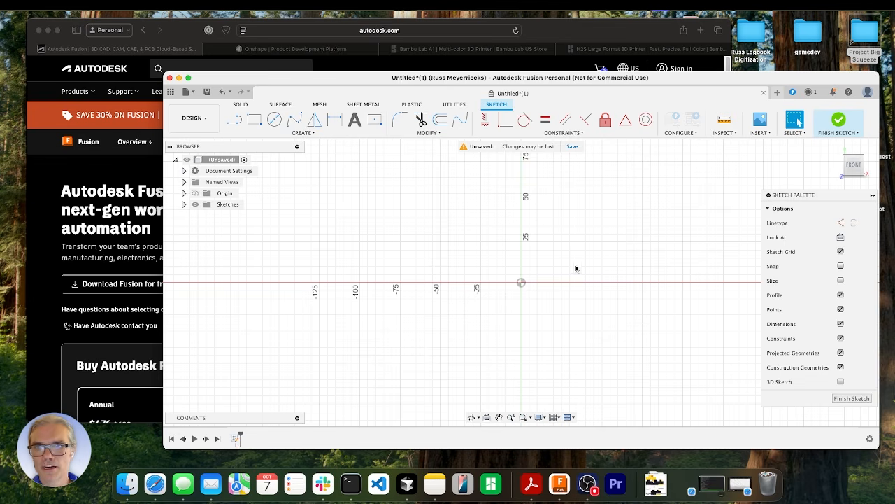
Sketch a large two-point rectangle enclosing the origin as the panel outline and finish the sketch
left_click(254, 121)
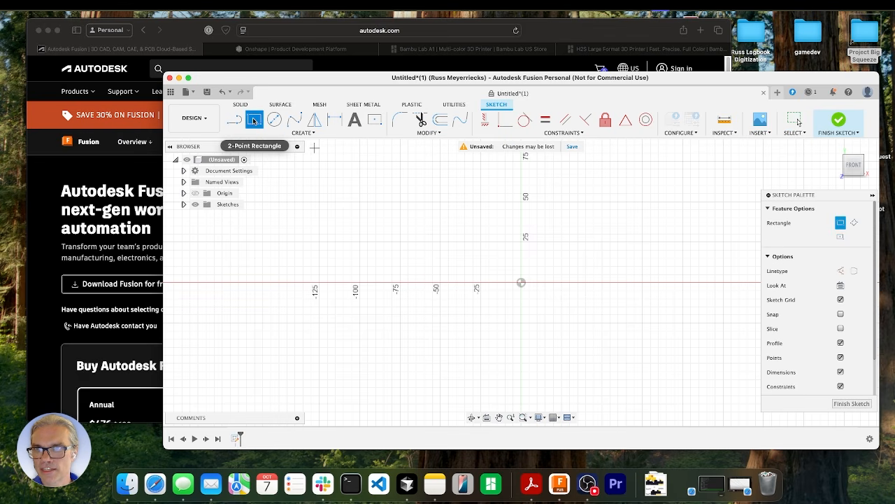
left_click(405, 190)
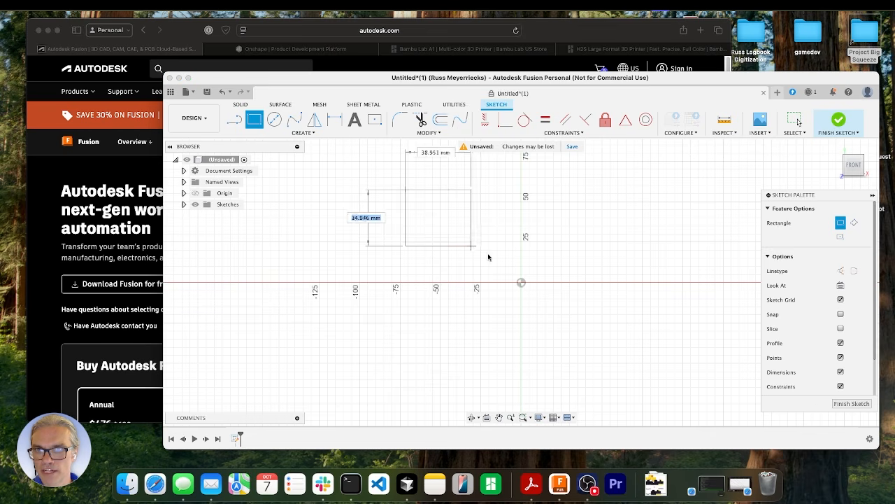
left_click(666, 356)
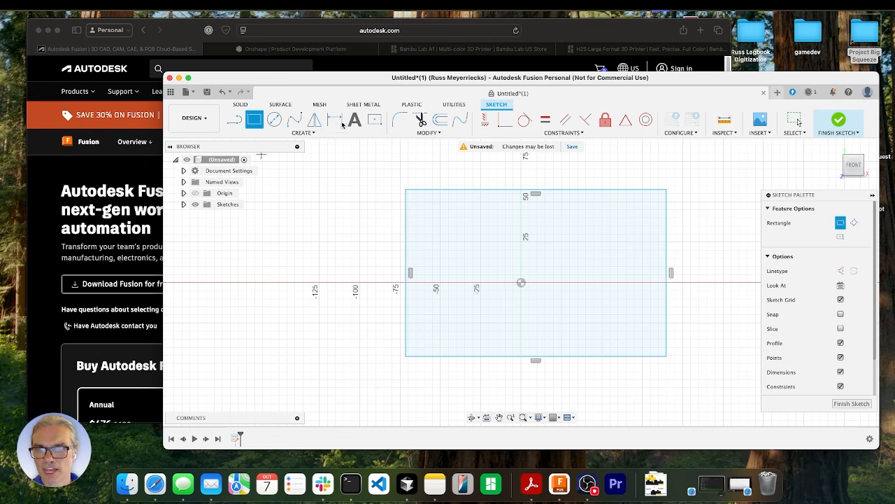
left_click(844, 122)
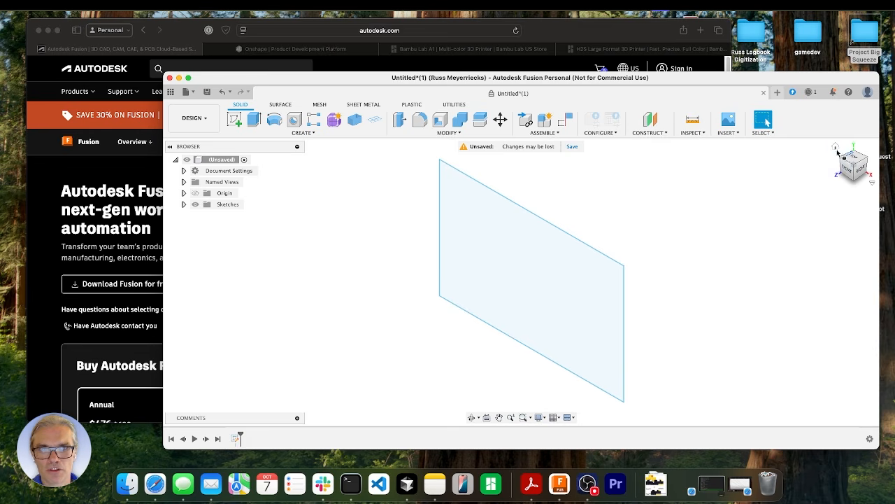
Extrude the rectangular panel profile 10 mm to one side as a new body
left_click(836, 148)
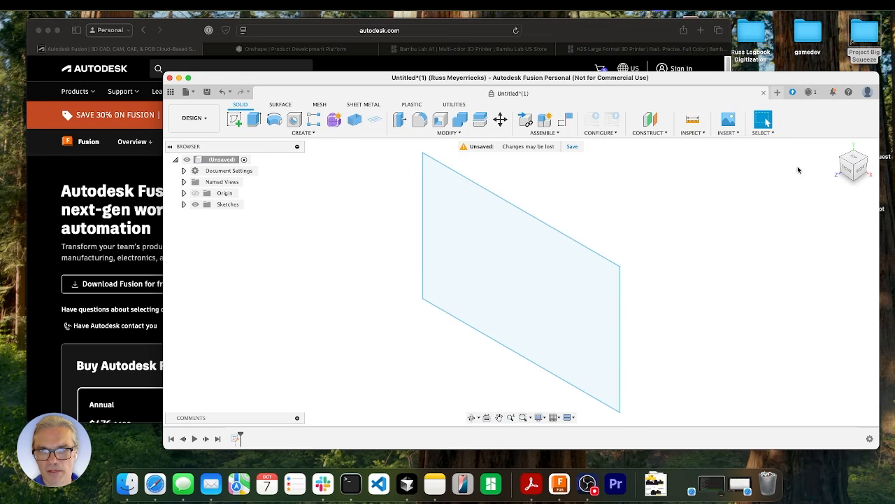
left_click(849, 170)
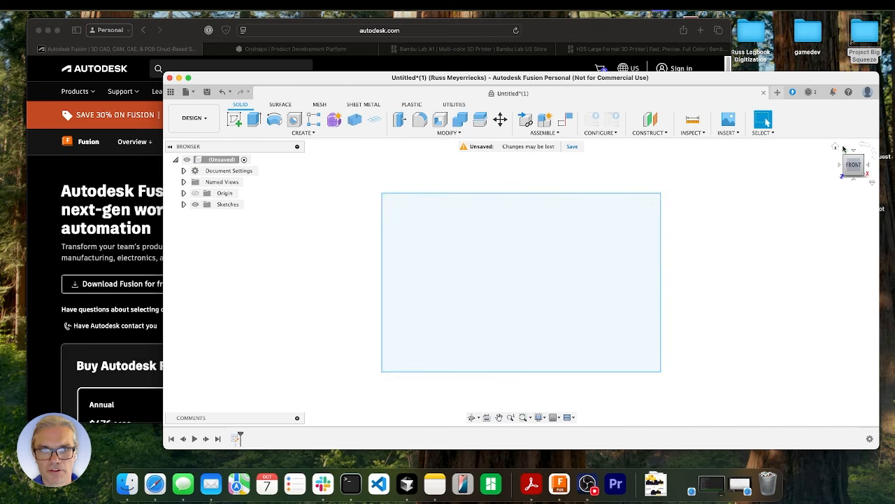
left_click(836, 147)
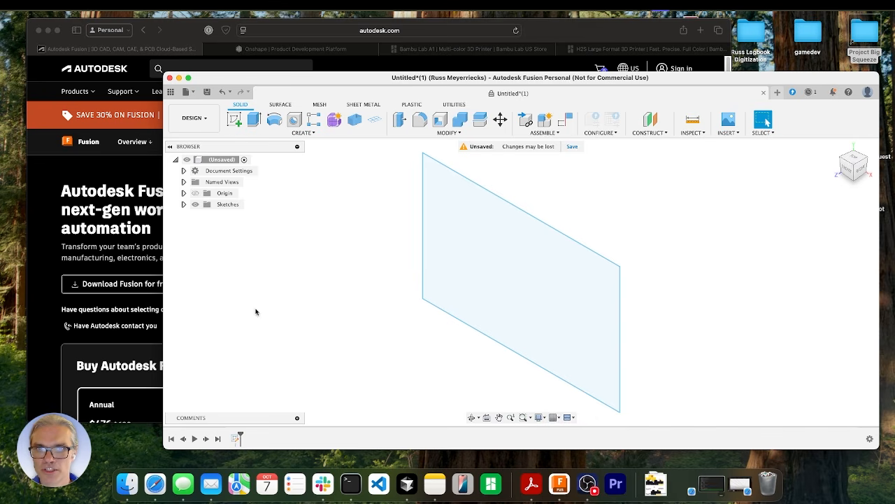
left_click(254, 121)
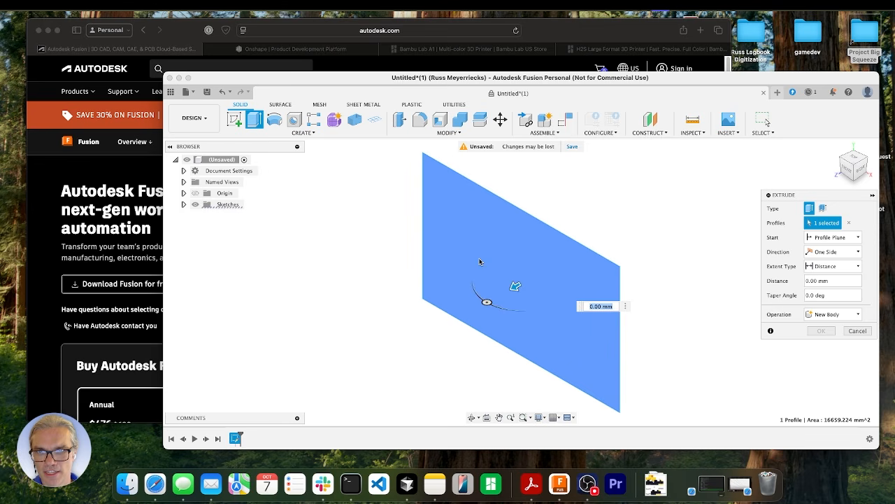
left_click(610, 308)
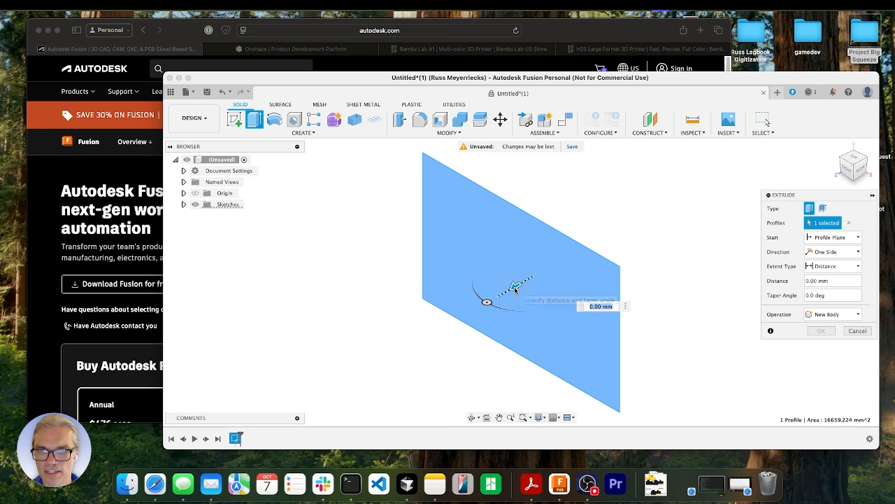
mouse_move(516, 289)
left_mouse_down()
mouse_move(469, 309)
mouse_move(503, 293)
left_mouse_up()
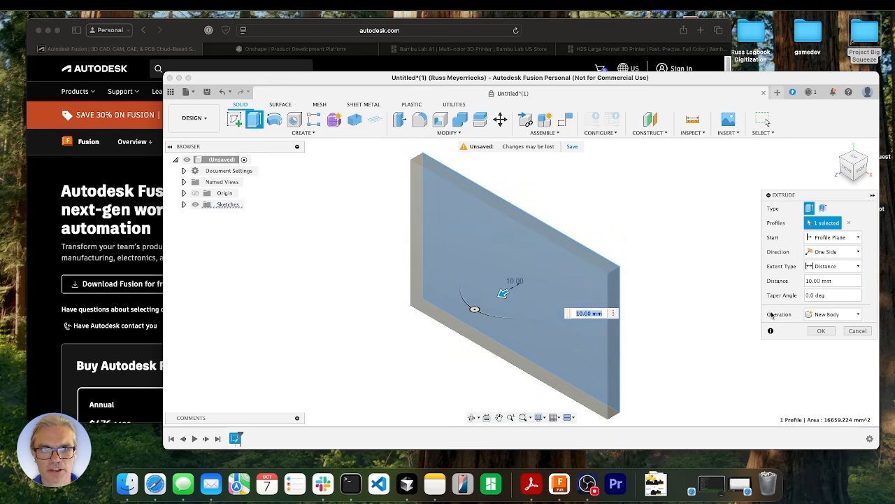
left_click(822, 331)
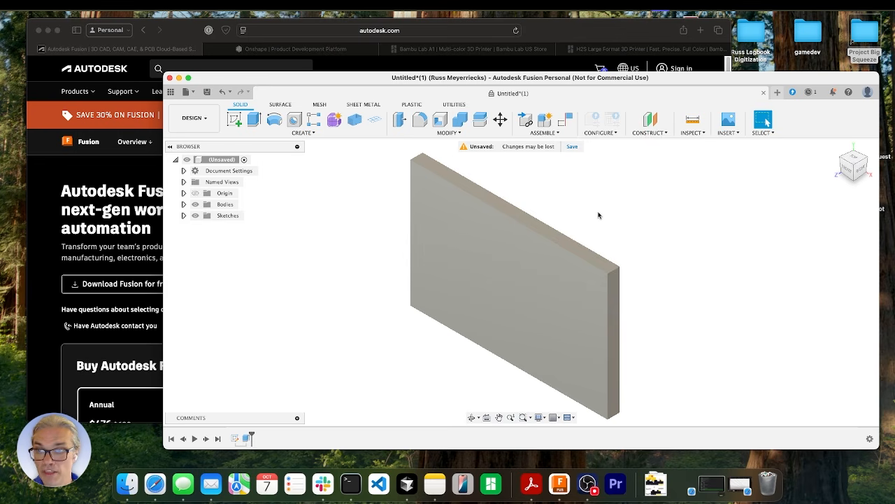
Examine the extruded panel's faces, edges and corners from several angles and distances
middle_click_drag(591, 217, 581, 202, "shift")
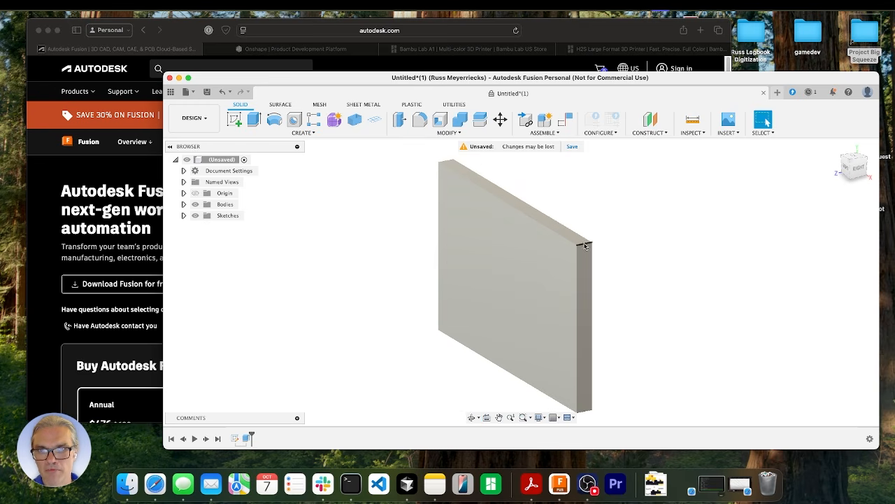
scroll(576, 248, "down", 2)
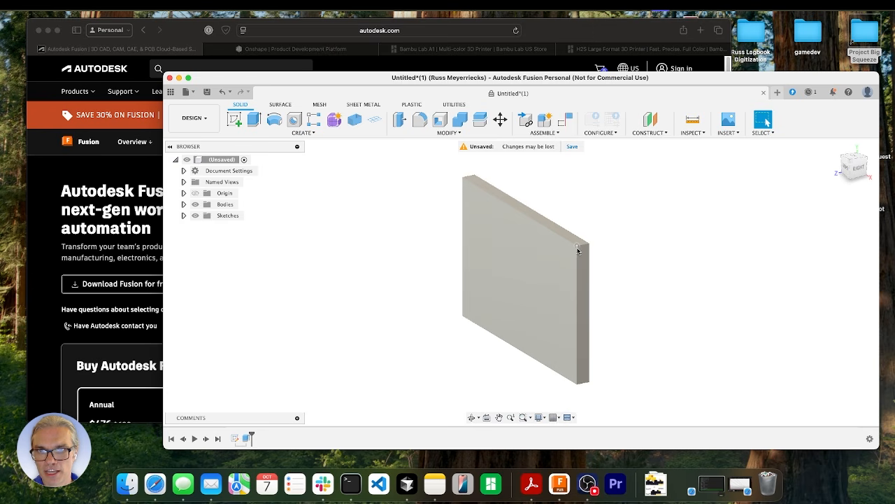
scroll(576, 246, "up", 5)
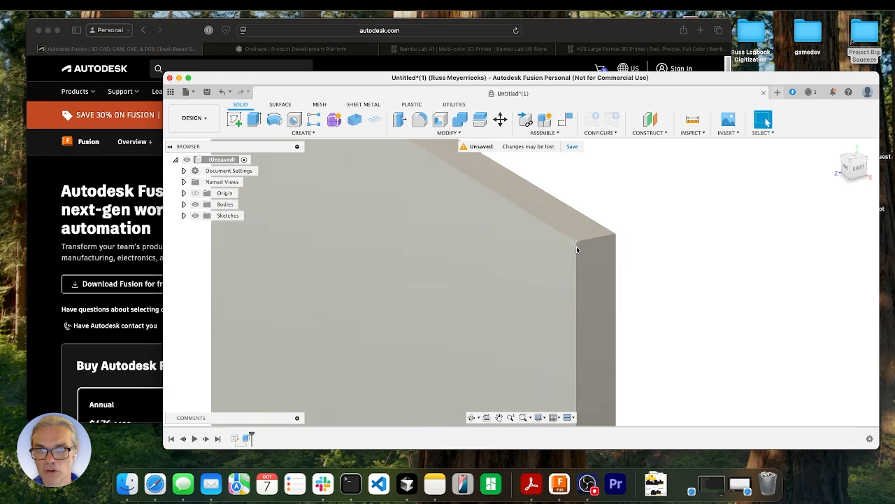
scroll(577, 239, "up", 5)
scroll(577, 240, "down", 6)
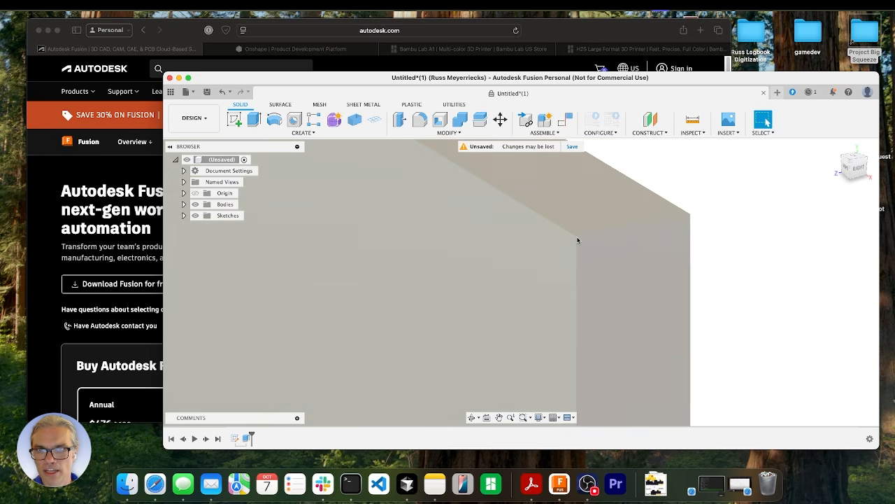
scroll(577, 240, "down", 5)
scroll(654, 236, "up", 5)
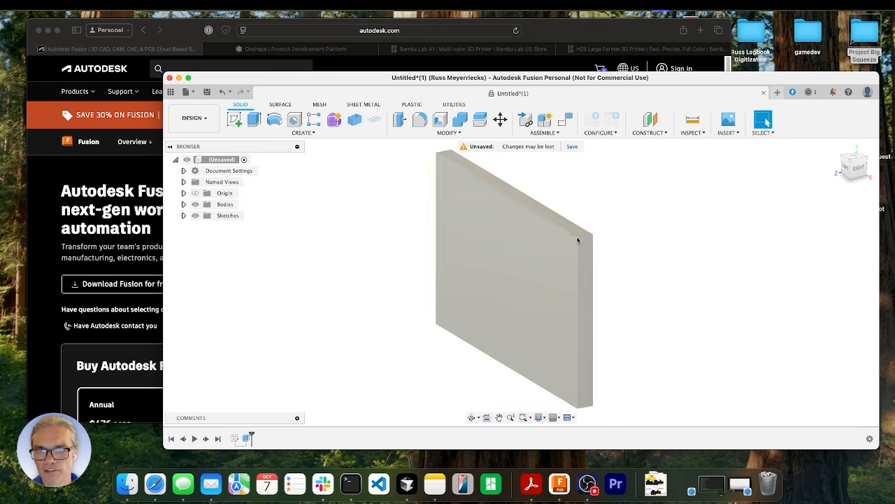
mouse_move(655, 236)
middle_mouse_down("shift")
mouse_move(670, 236)
mouse_move(642, 238)
mouse_move(645, 226)
mouse_move(656, 234)
mouse_move(645, 242)
middle_mouse_up("shift")
scroll(571, 272, "down", 3)
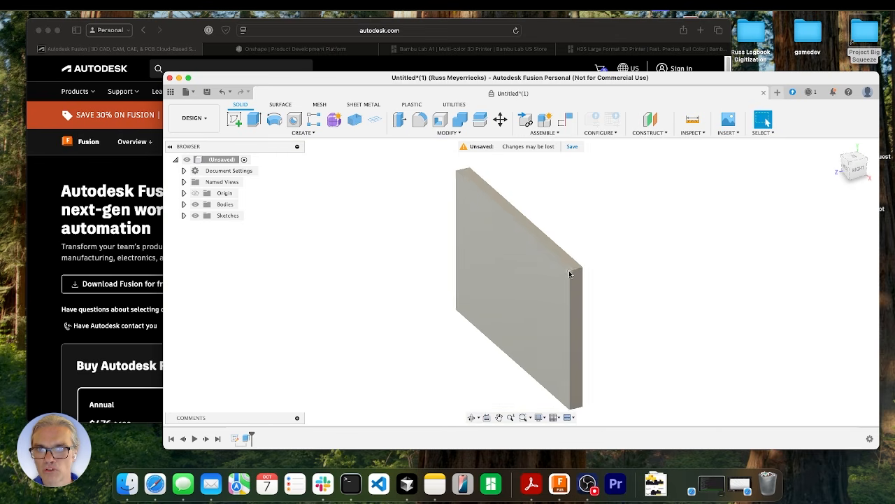
scroll(569, 270, "up", 4)
scroll(569, 268, "down", 2)
middle_click_drag(568, 268, 657, 253, "shift")
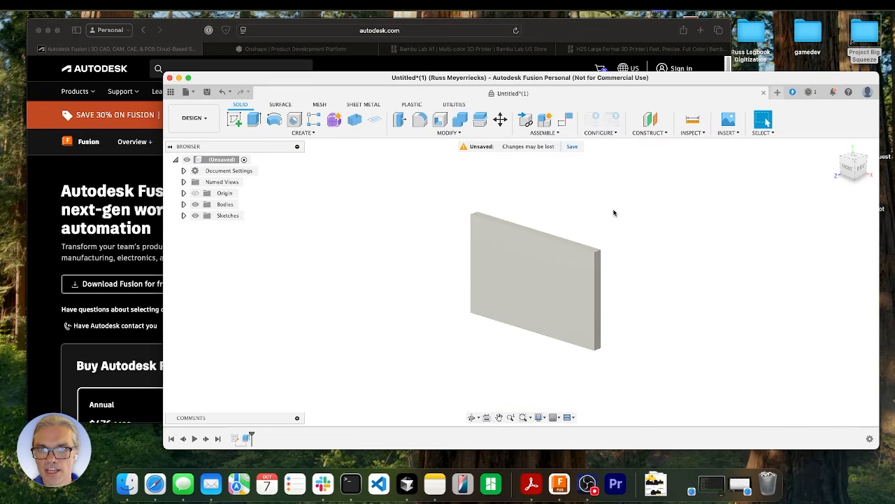
middle_click_drag(614, 210, 581, 223, "shift")
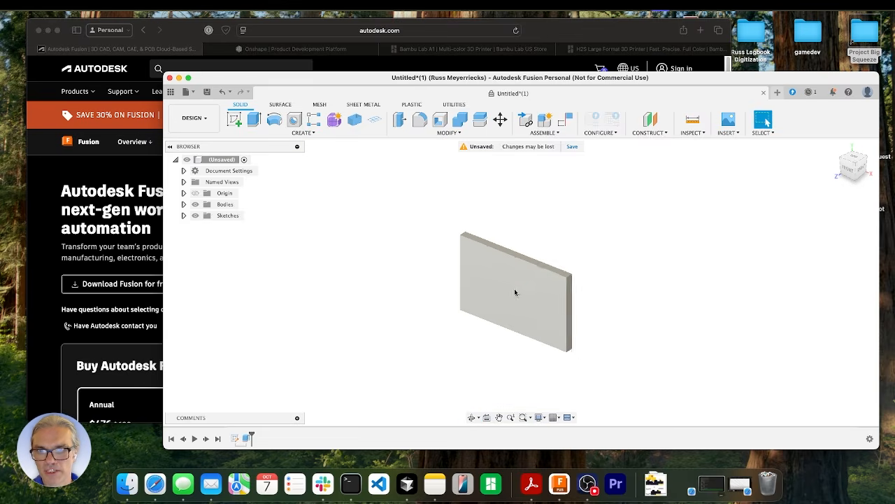
scroll(511, 306, "up", 4)
scroll(623, 282, "down", 2)
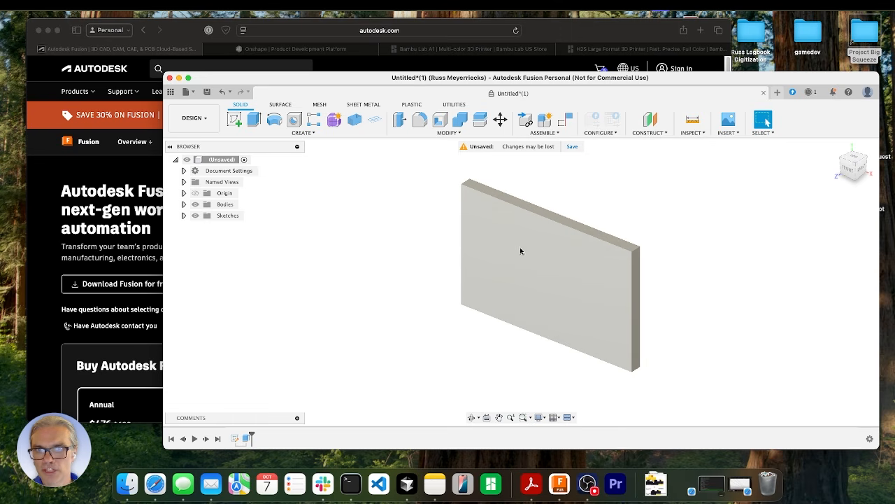
scroll(534, 250, "up", 4)
scroll(554, 249, "down", 3)
middle_click_drag(730, 205, 706, 215)
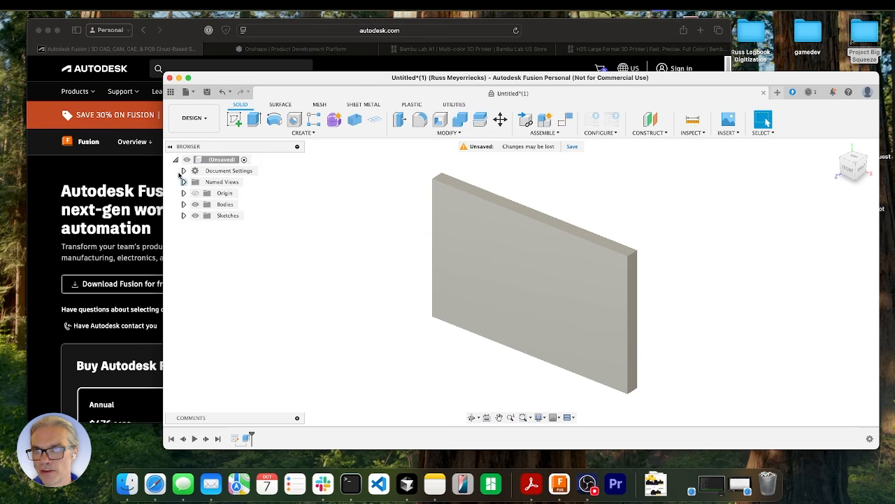
List the design's sketches, check Sketch1's visibility setting, and examine the sketch and extrude features in the timeline
left_click(183, 215)
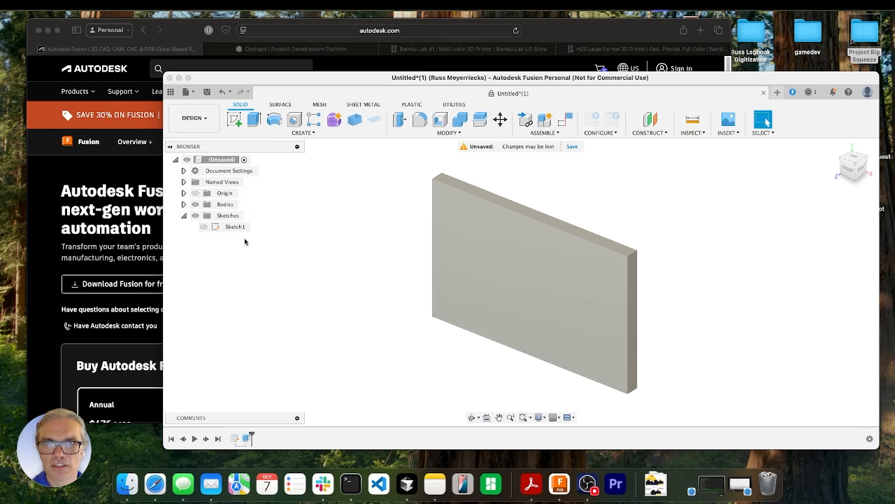
left_click(205, 230)
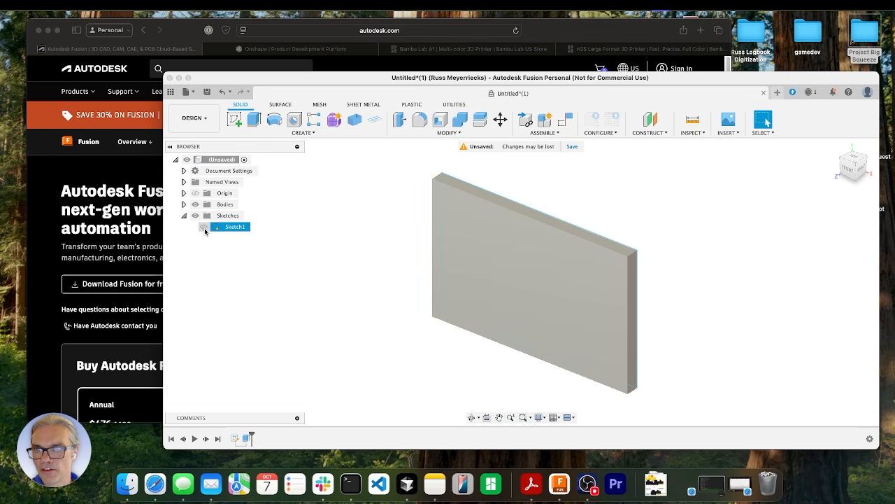
left_click(212, 236)
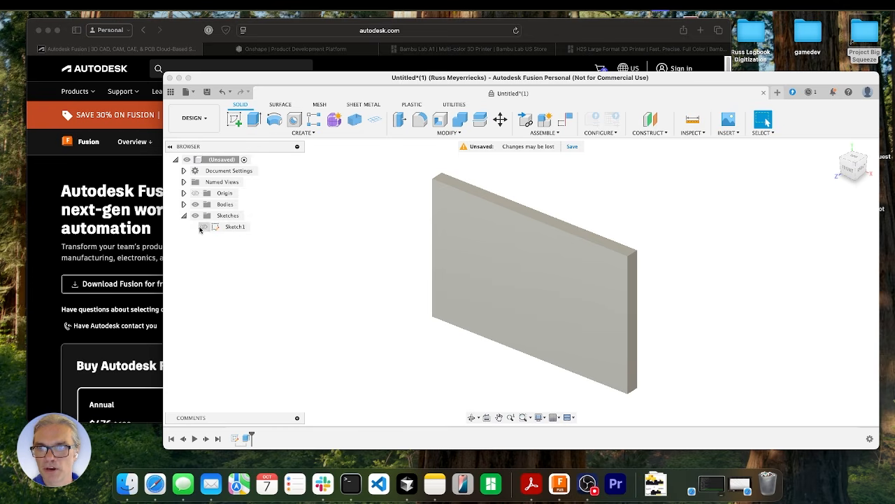
left_click(202, 227)
left_click(204, 228)
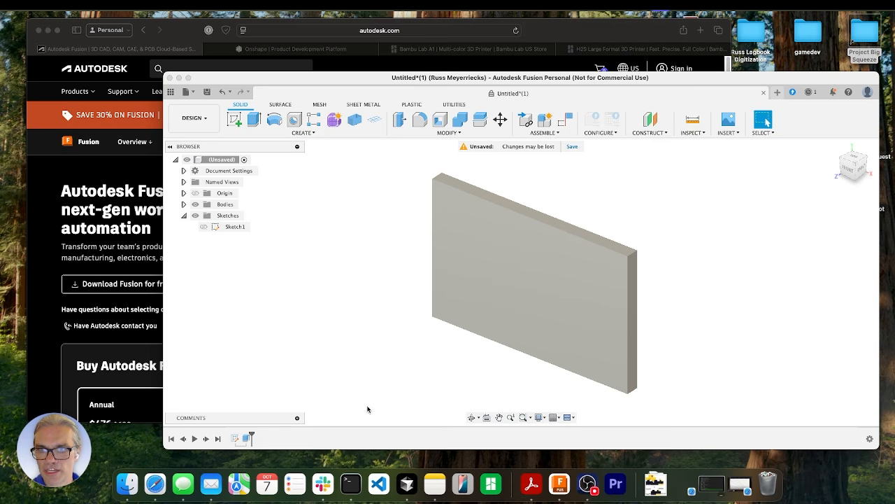
left_click(252, 436)
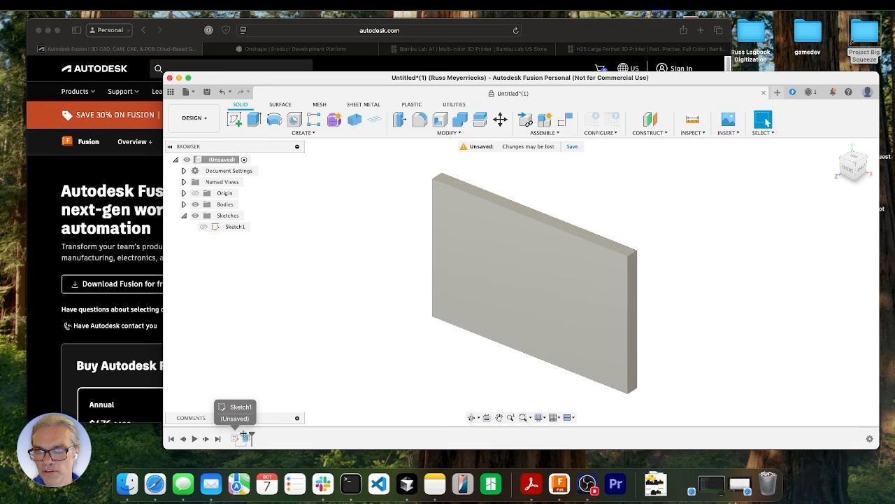
left_click_drag(243, 434, 264, 436)
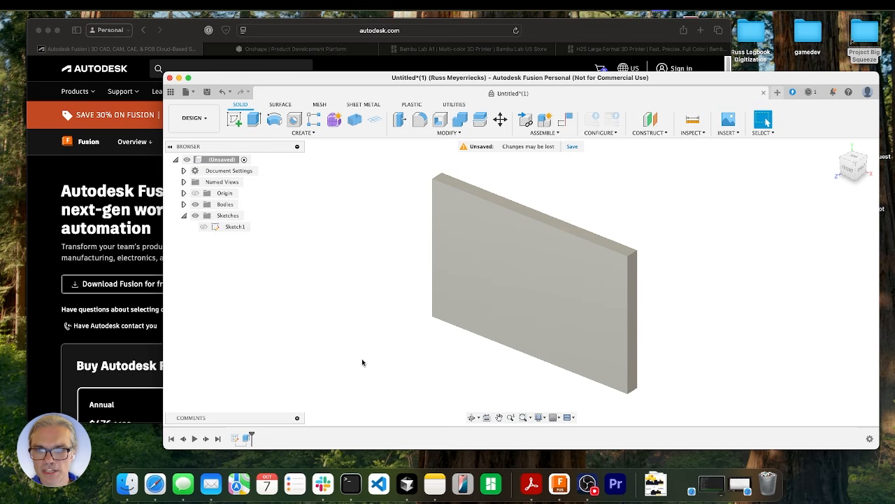
Edit Sketch1 to round the rectangle's upper-left corner with a 70 mm fillet, and finish the sketch
left_click(240, 227)
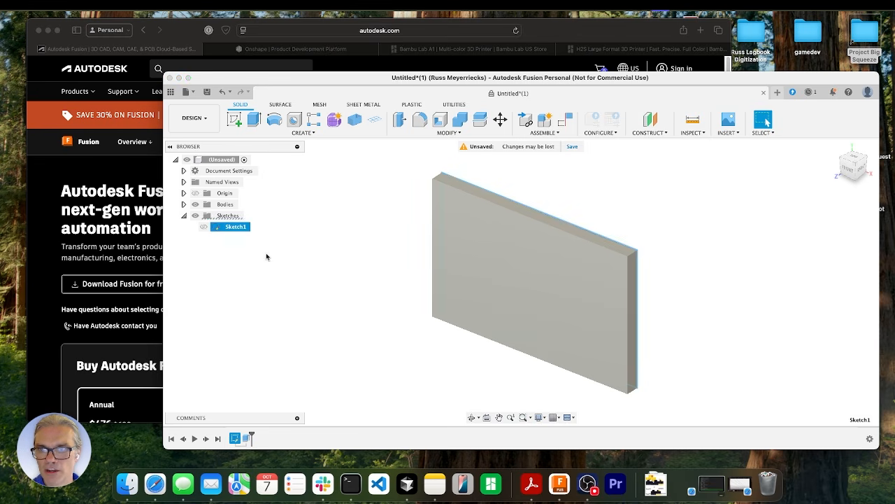
left_click(236, 227)
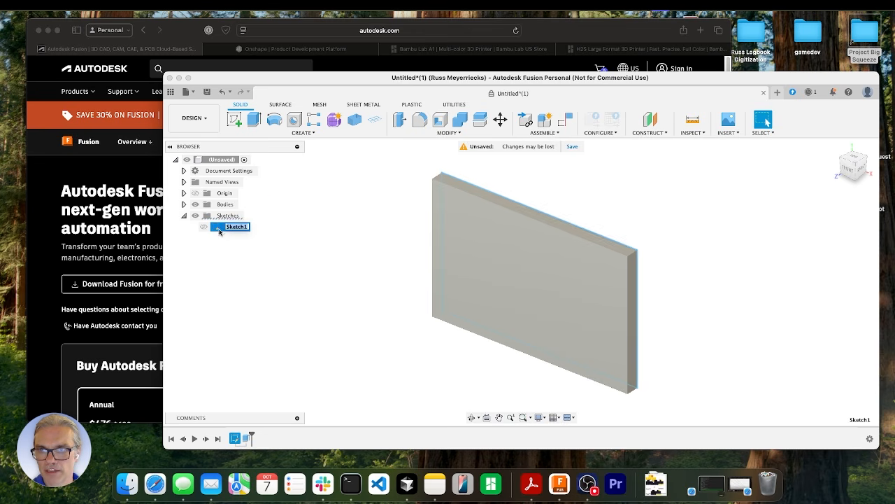
double_click(224, 228)
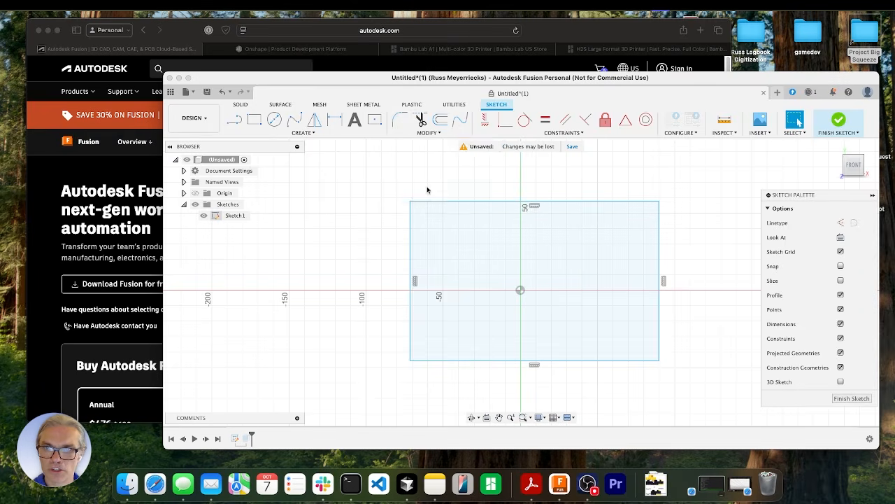
left_click(401, 120)
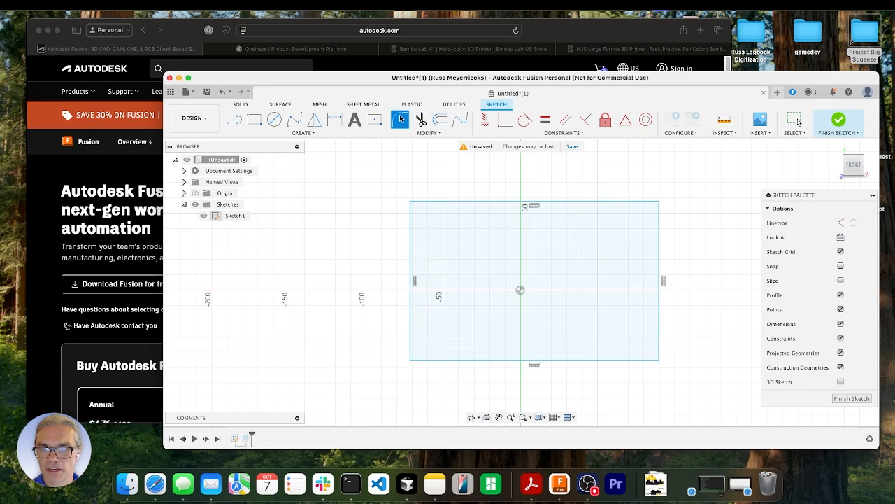
left_click(431, 204)
left_click(413, 223)
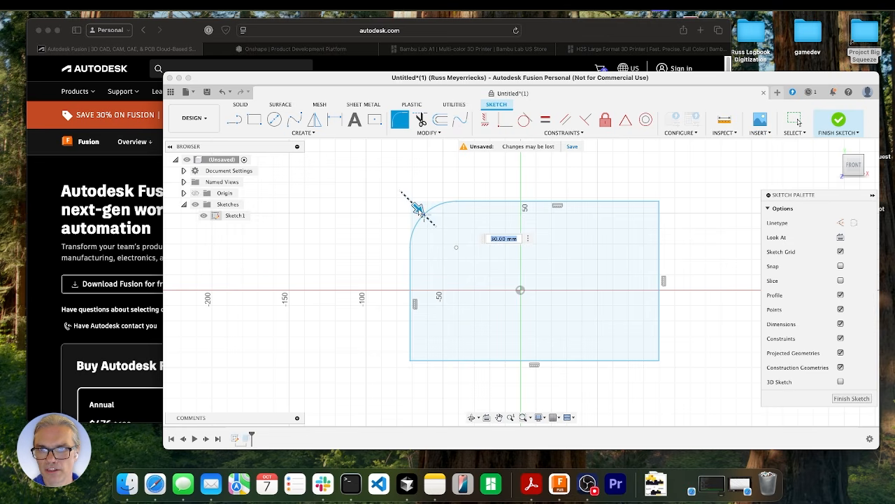
left_click_drag(418, 209, 443, 230)
left_click_drag(435, 223, 470, 234)
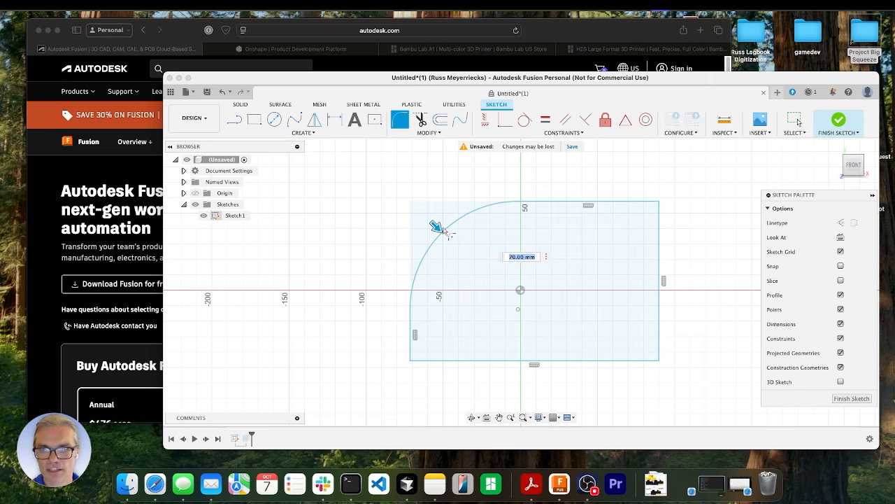
left_click(839, 122)
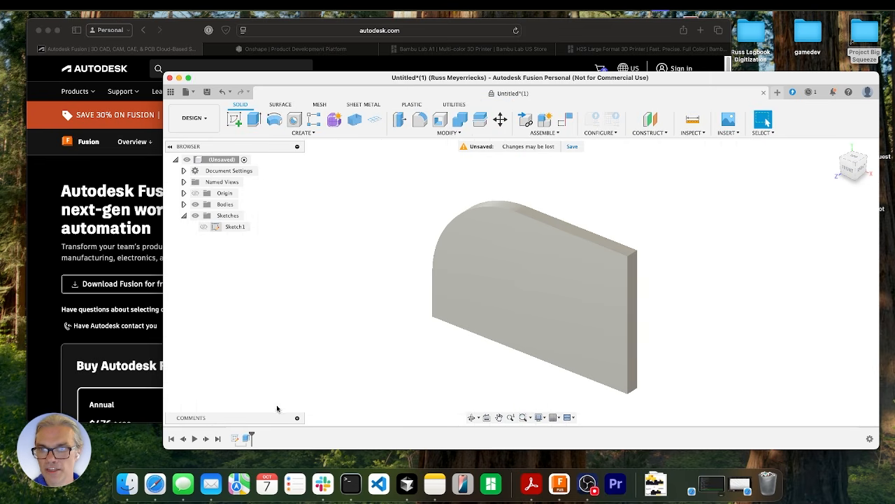
mouse_move(368, 244)
middle_mouse_down("shift")
mouse_move(401, 240)
mouse_move(447, 215)
mouse_move(368, 233)
middle_mouse_up("shift")
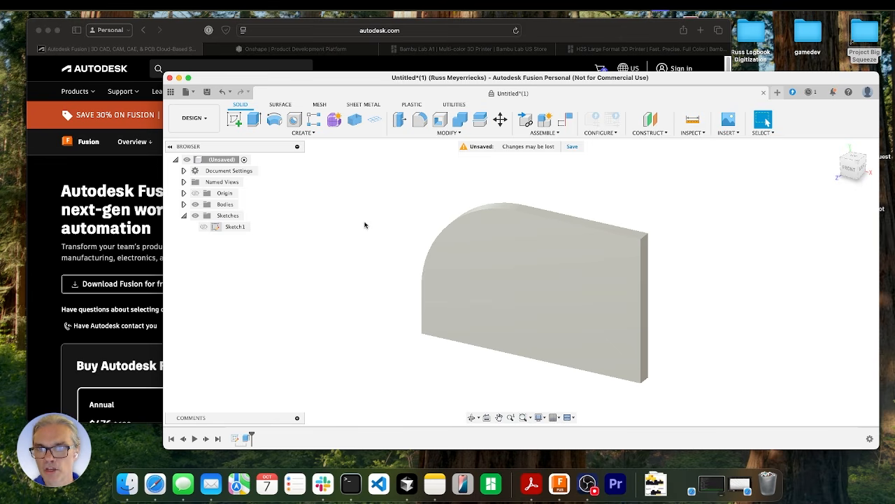
middle_click_drag(364, 225, 426, 205, "shift")
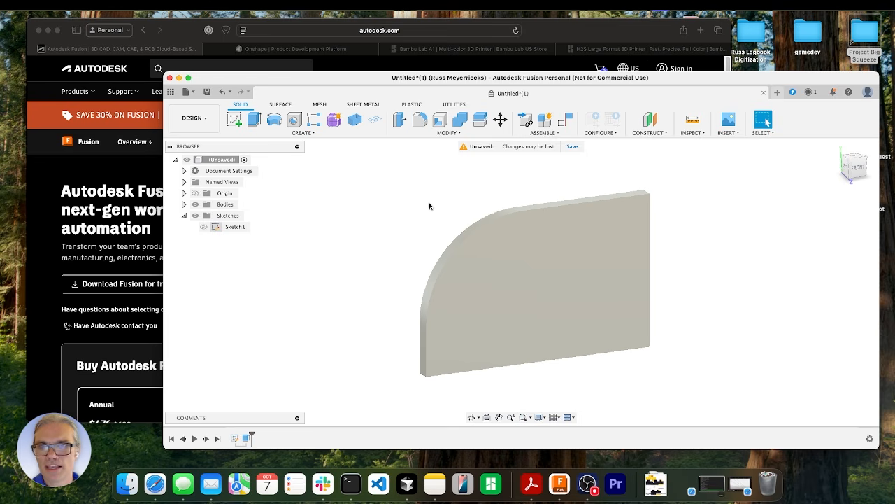
middle_click_drag(429, 206, 351, 260, "shift")
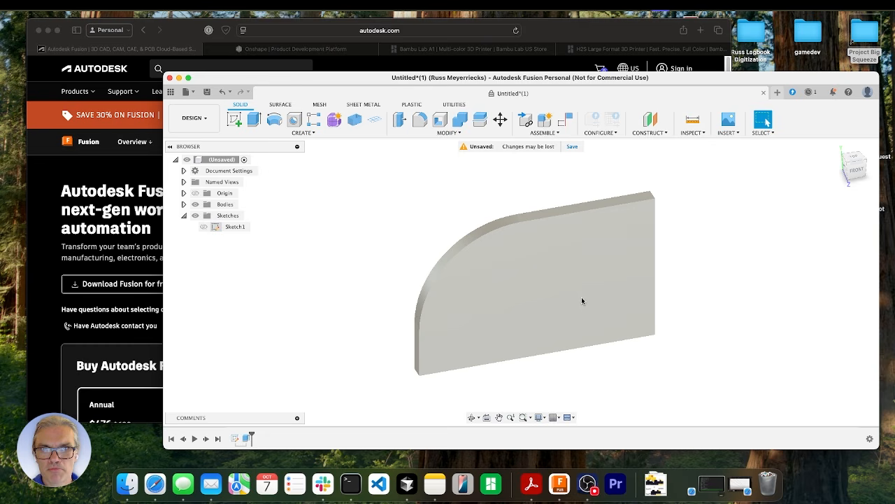
middle_click_drag(714, 307, 687, 308, "shift")
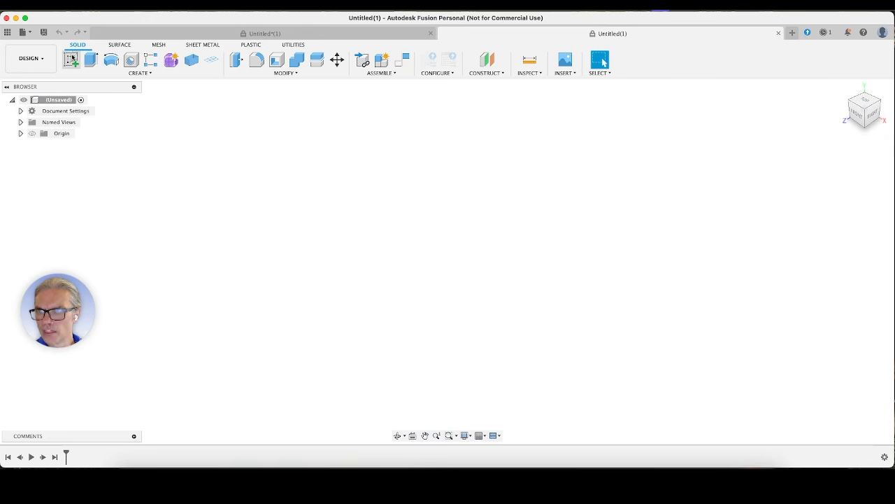
Start a sketch on the vertical front (XY) origin plane of the new design
left_click(71, 61)
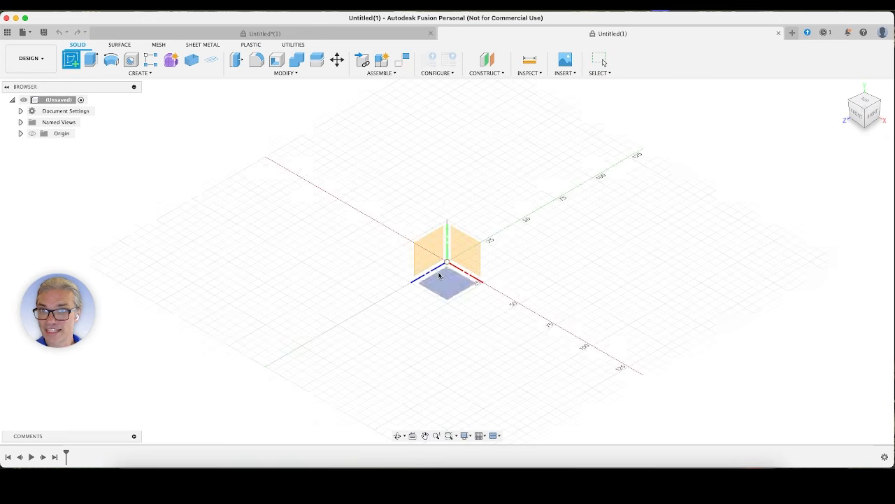
left_click(464, 242)
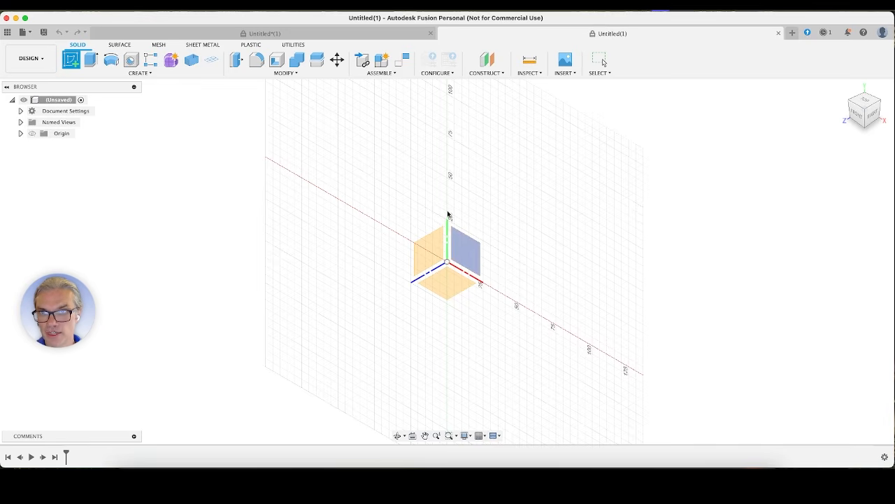
left_click(473, 251)
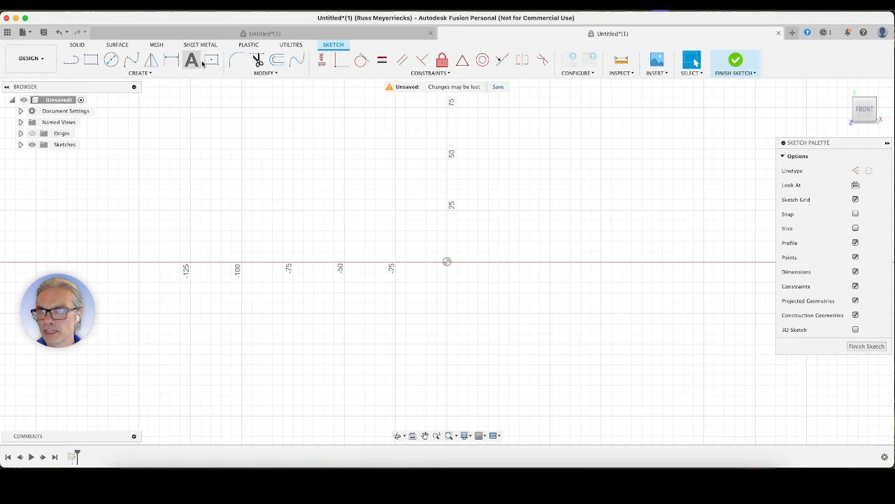
Check the toolbar pin setting of the Center Rectangle sketch command
left_click(141, 73)
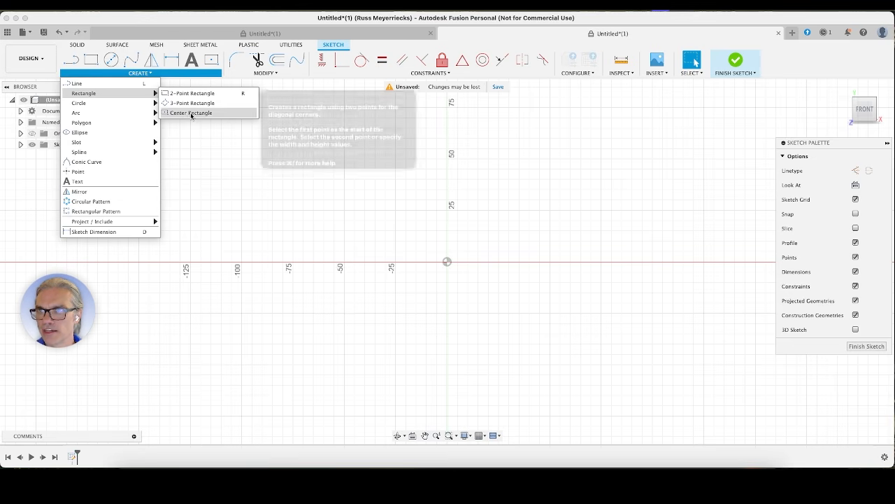
left_click(252, 114)
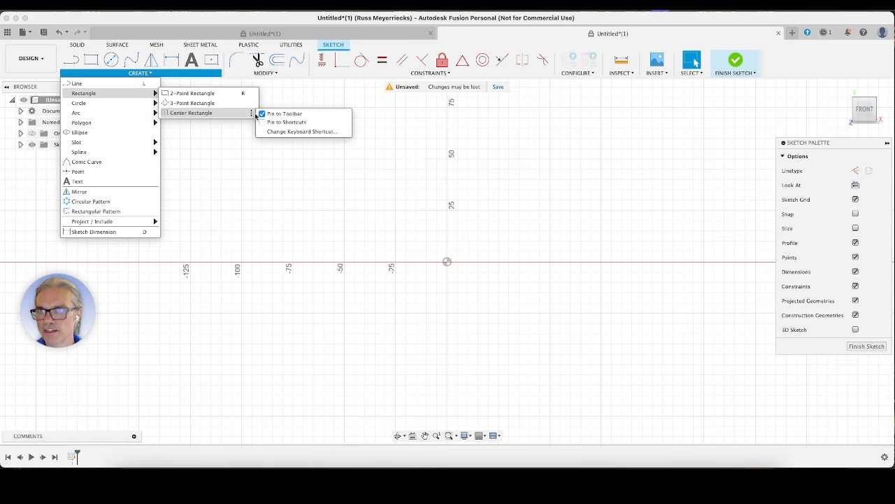
left_click(263, 115)
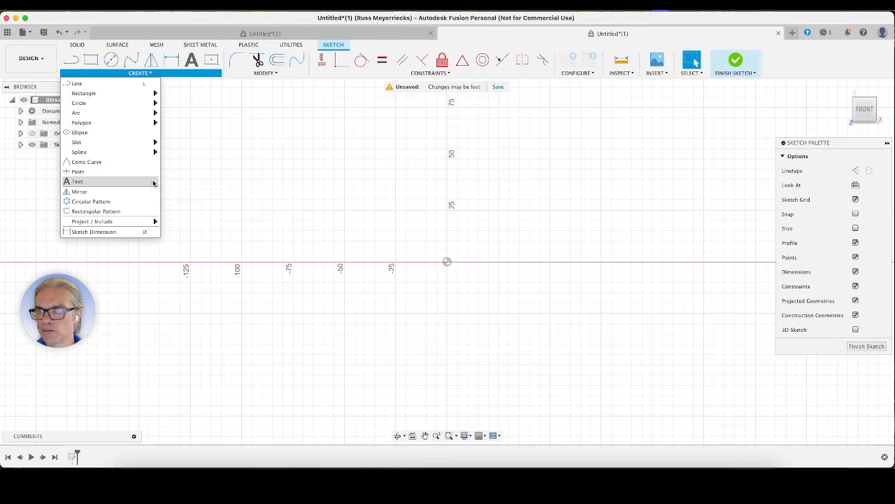
left_click(152, 182)
left_click(237, 142)
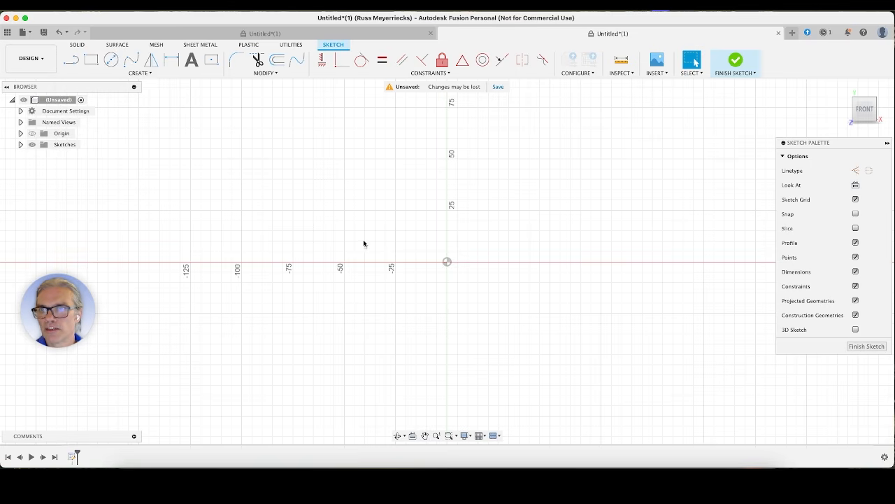
Sketch a center rectangle about 152 mm wide and 111 mm high, centred on the origin
left_click(212, 59)
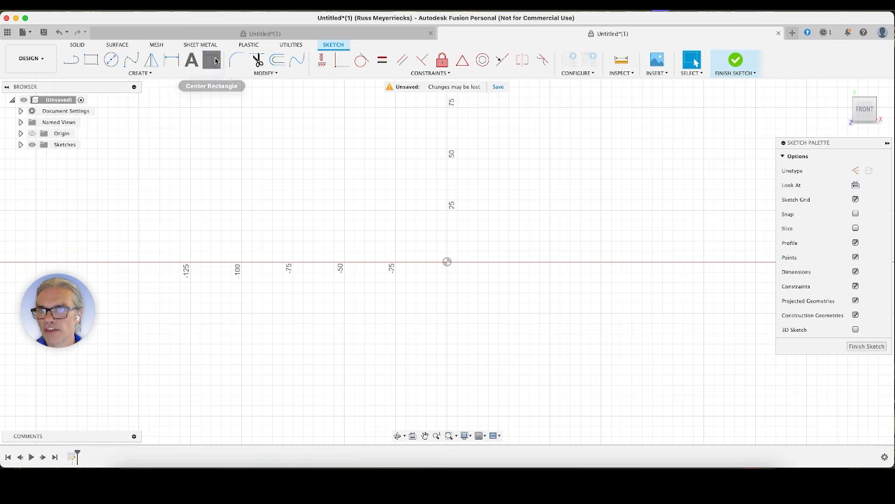
left_click(447, 262)
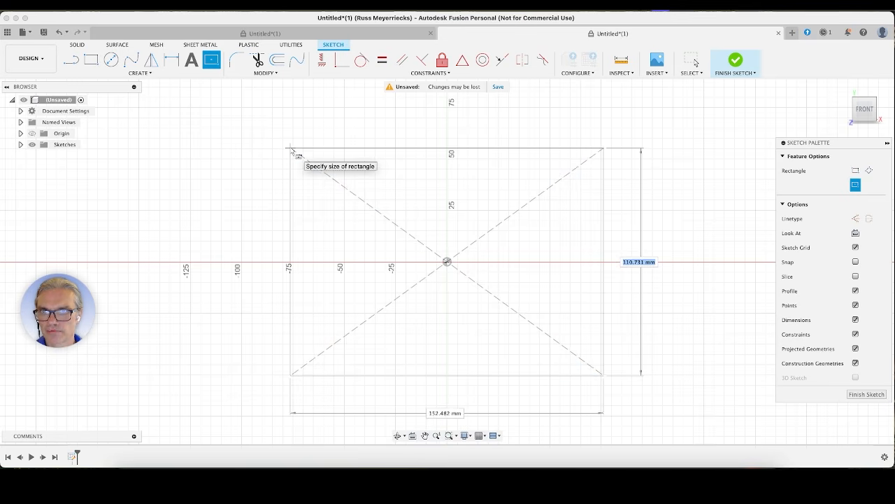
left_click(291, 148)
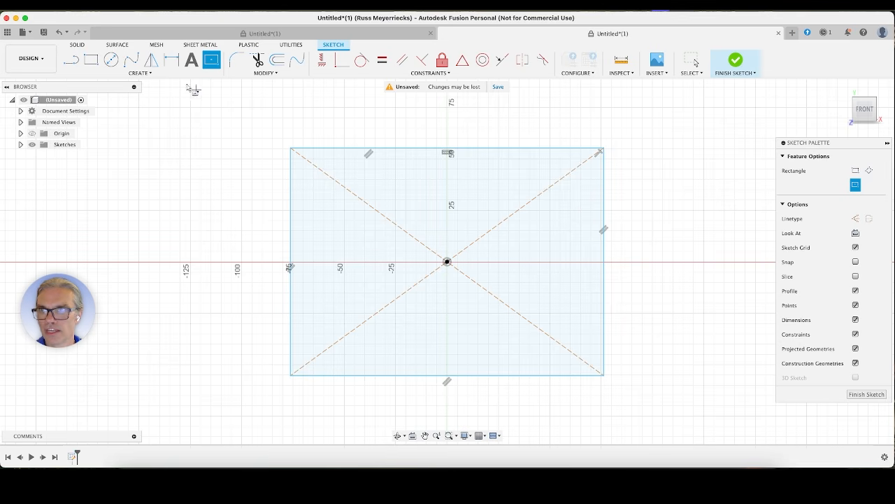
Draw a vertical construction line about 139 mm long through the origin, extending past the rectangle's upper and lower edges
left_click(70, 62)
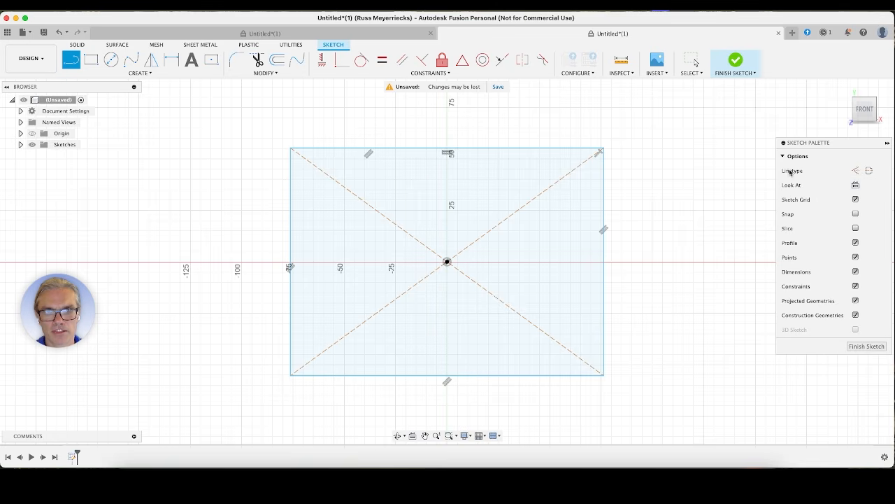
left_click(855, 171)
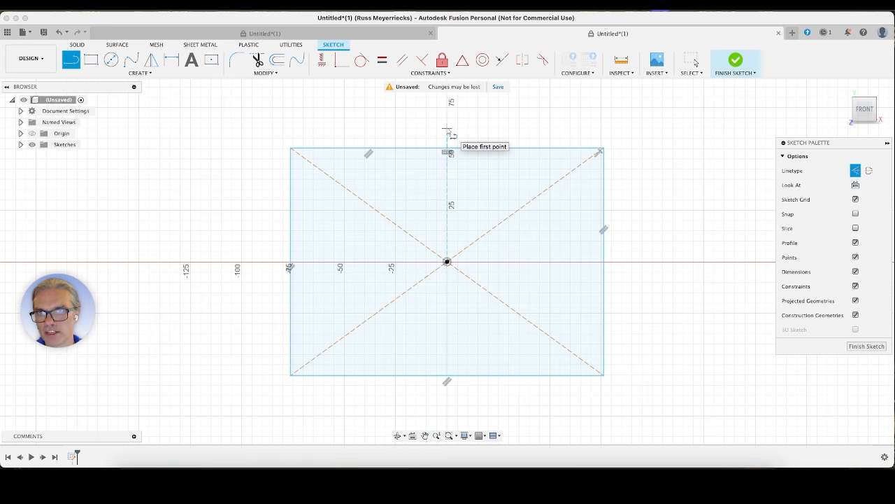
left_click(447, 129)
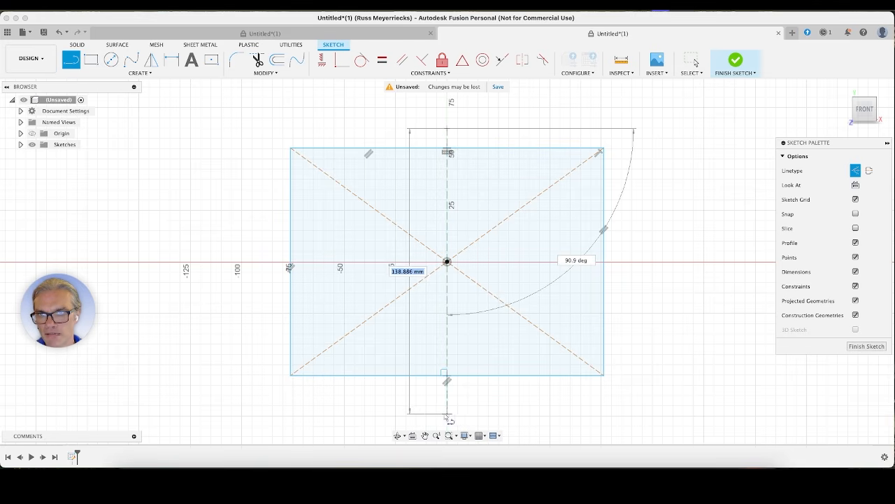
left_click(447, 413)
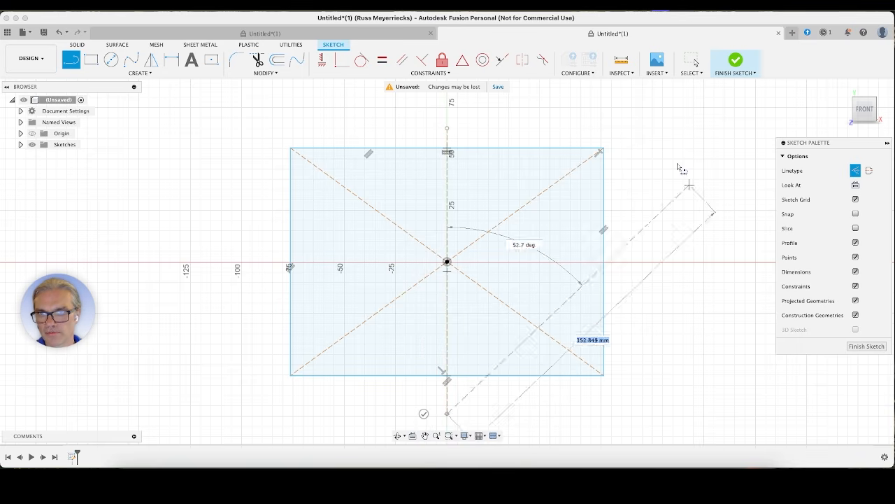
left_click(423, 413)
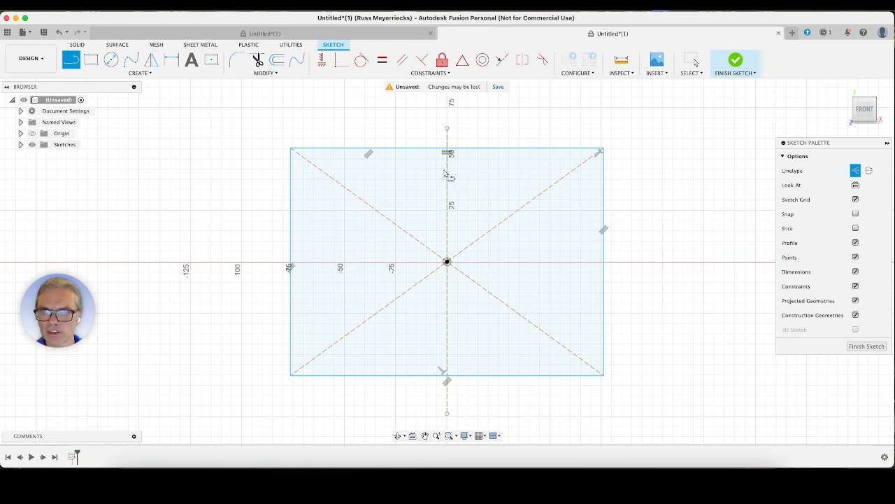
Draw a second vertical construction line about 139 mm long across the rectangle's left half, aligned with the centre line's ends
left_click(447, 128)
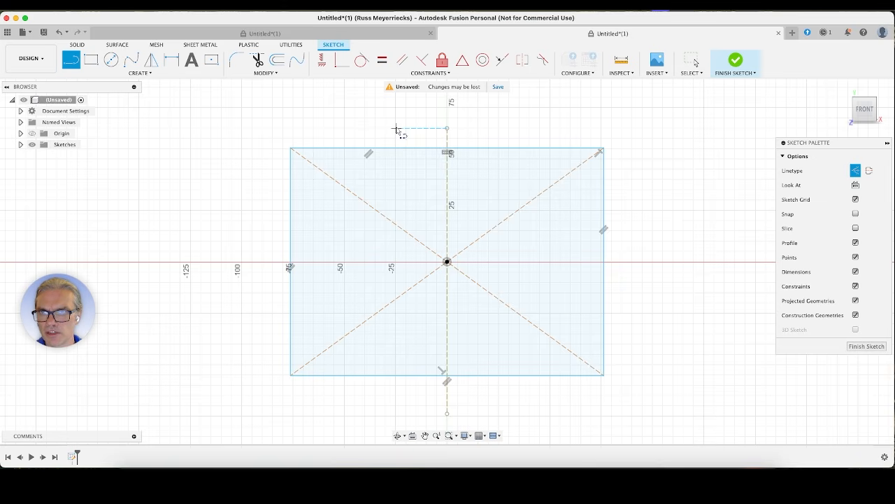
left_click(374, 128)
left_click_drag(374, 128, 375, 414)
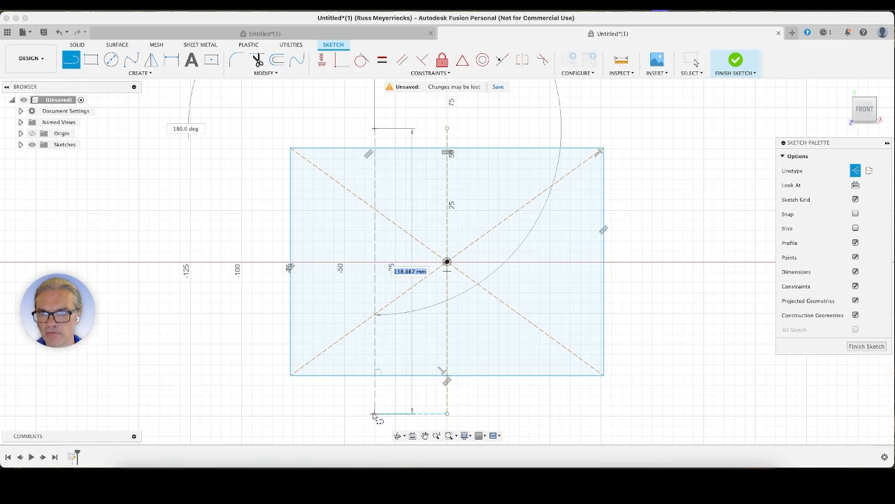
left_click(374, 415)
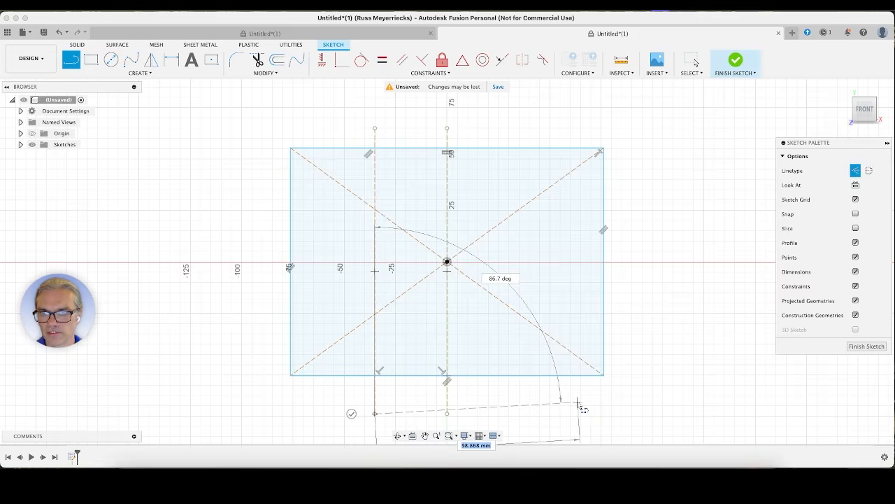
key("Escape")
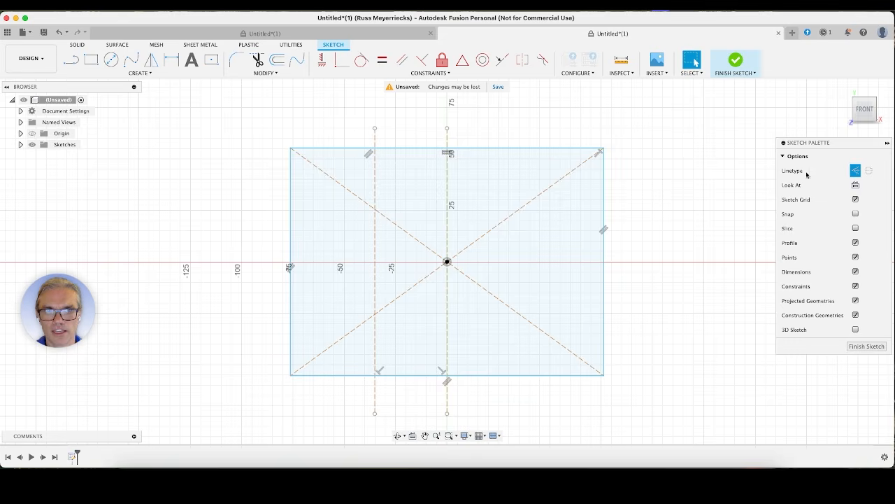
Draw a third vertical construction line across the rectangle's right half, extending past its upper and lower edges
key("l")
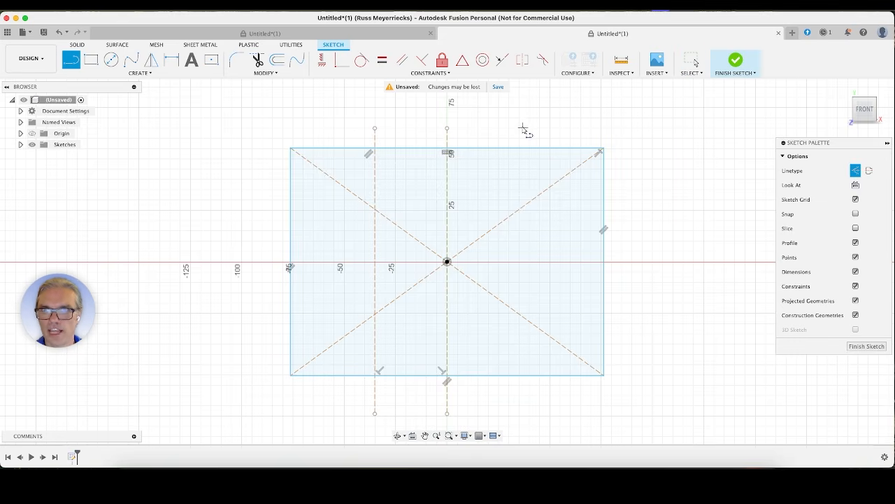
left_click(519, 130)
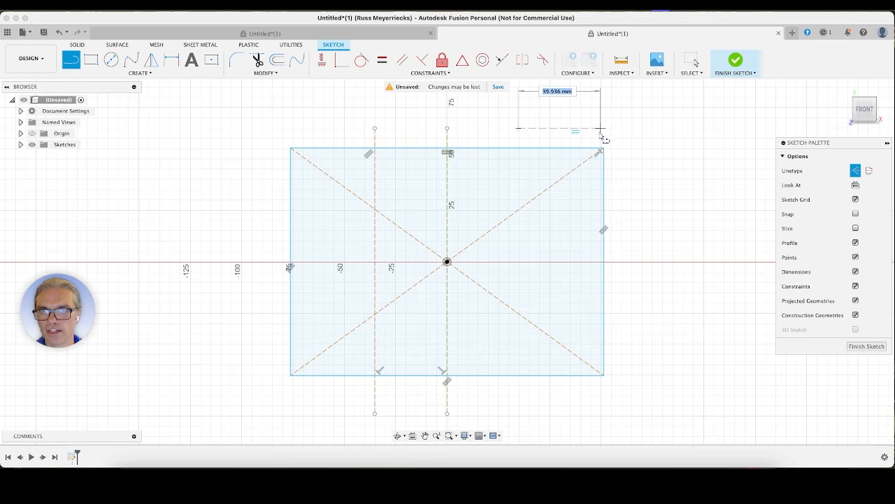
left_click(518, 417)
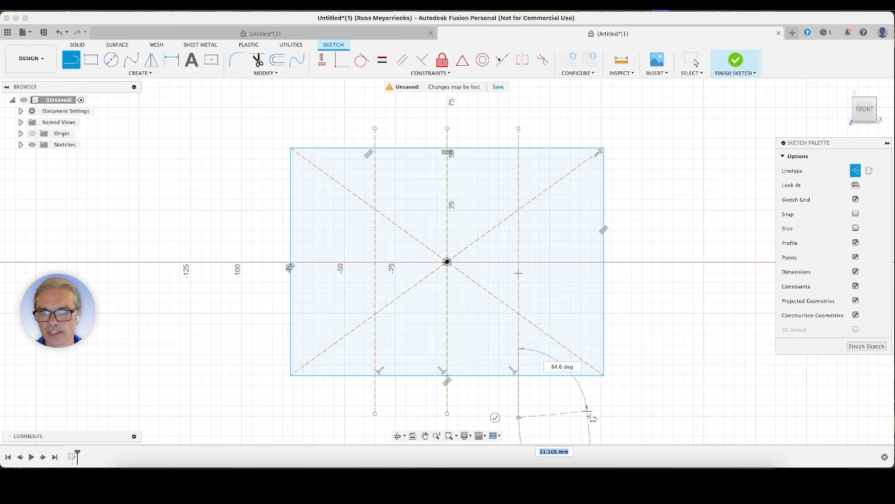
left_click(494, 417)
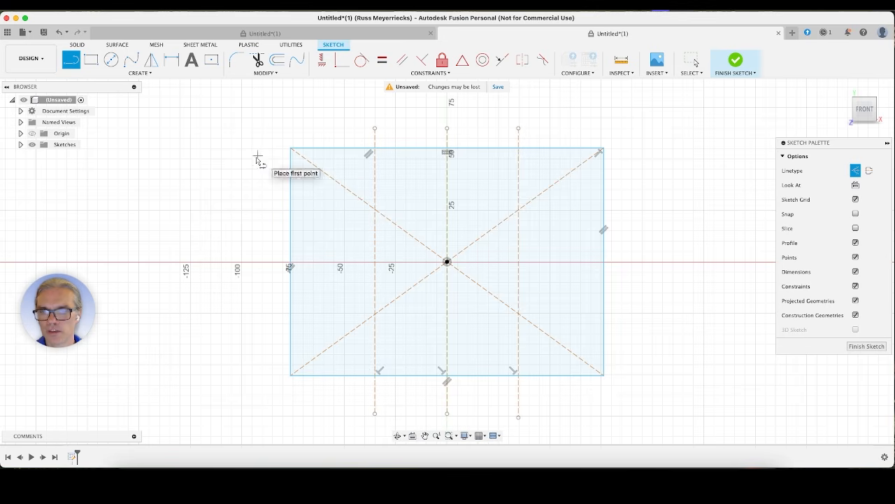
key("Escape")
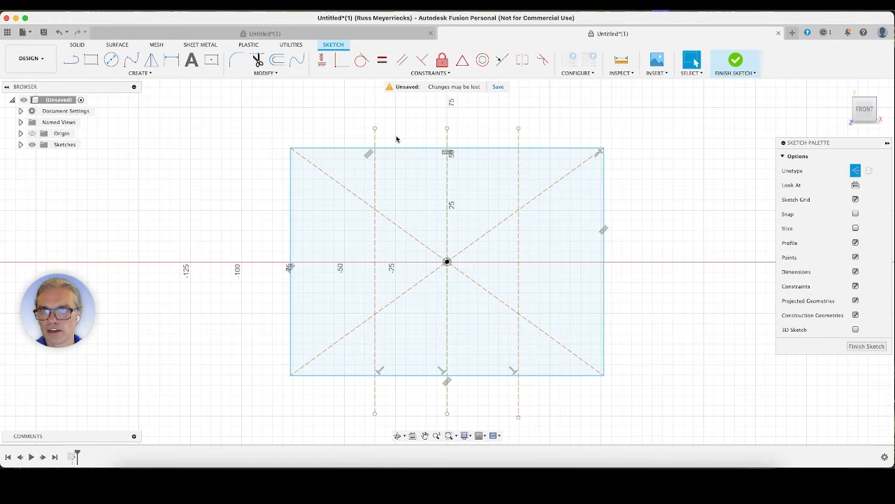
Fix the centre vertical construction line in place with a Fix constraint
left_click(447, 140)
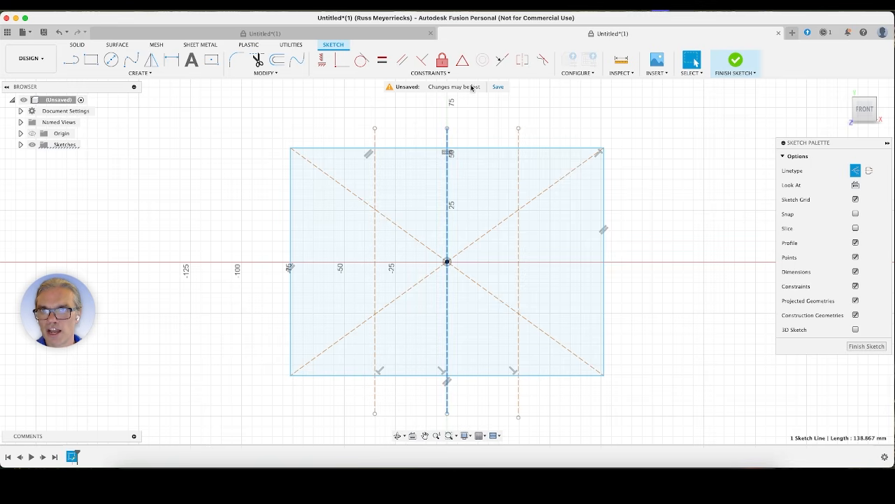
left_click(443, 61)
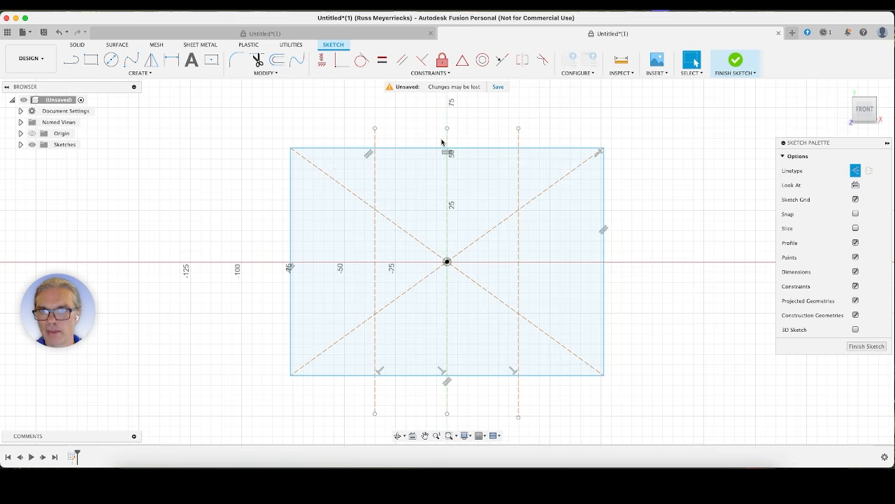
left_click(449, 139)
left_click(475, 136)
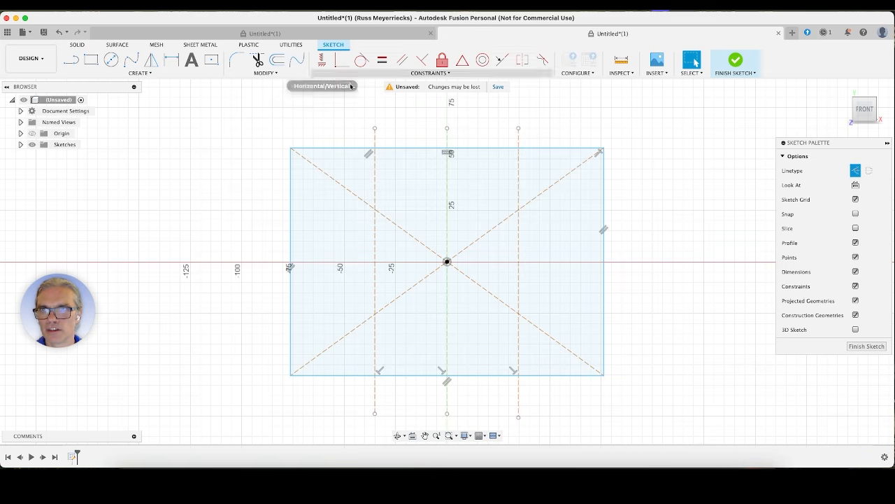
Dimension the right-hand vertical construction line 1 in from the centre line
key("d")
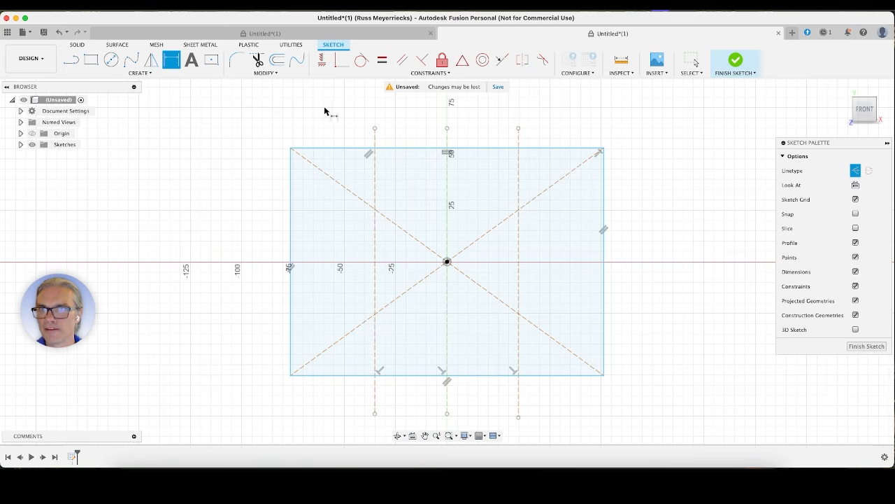
left_click(447, 144)
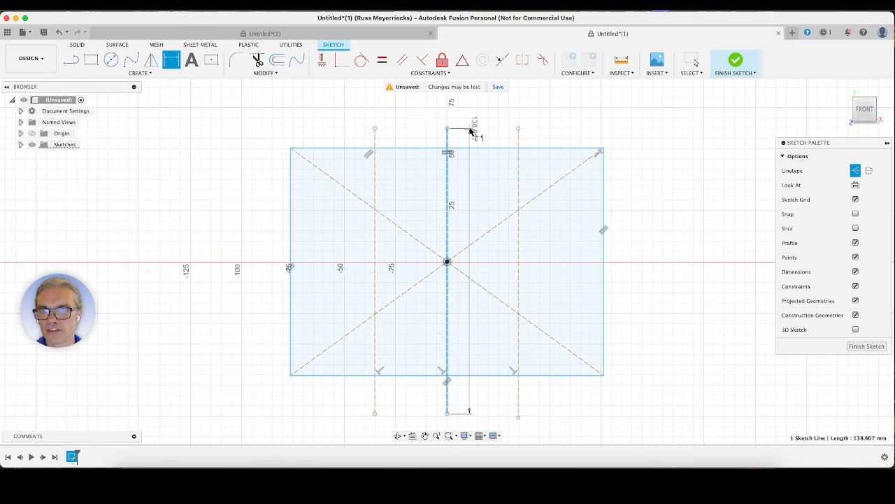
left_click(518, 143)
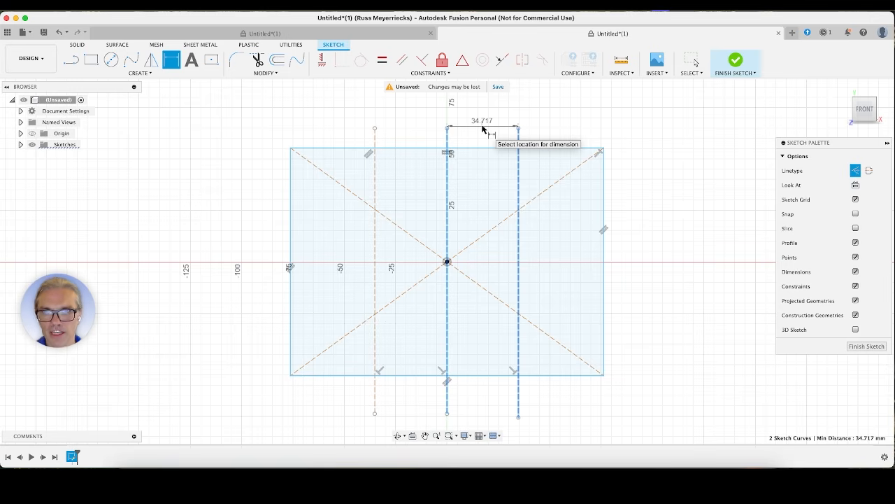
left_click(484, 129)
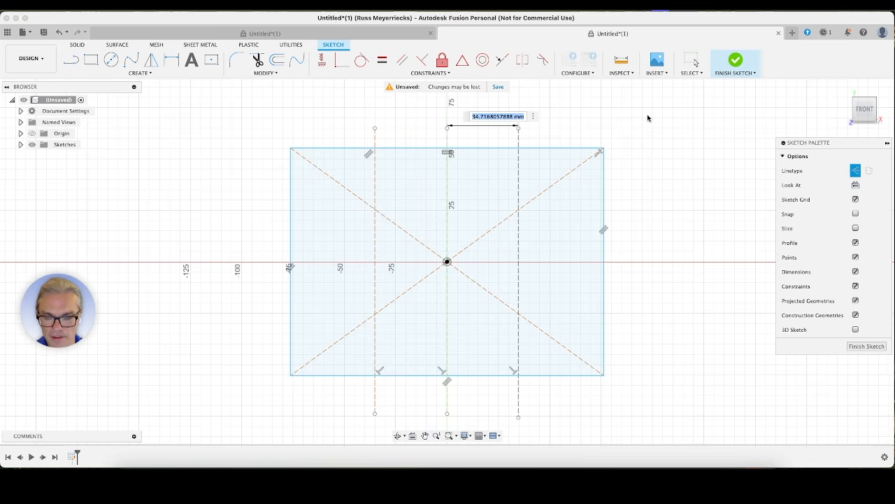
type("1")
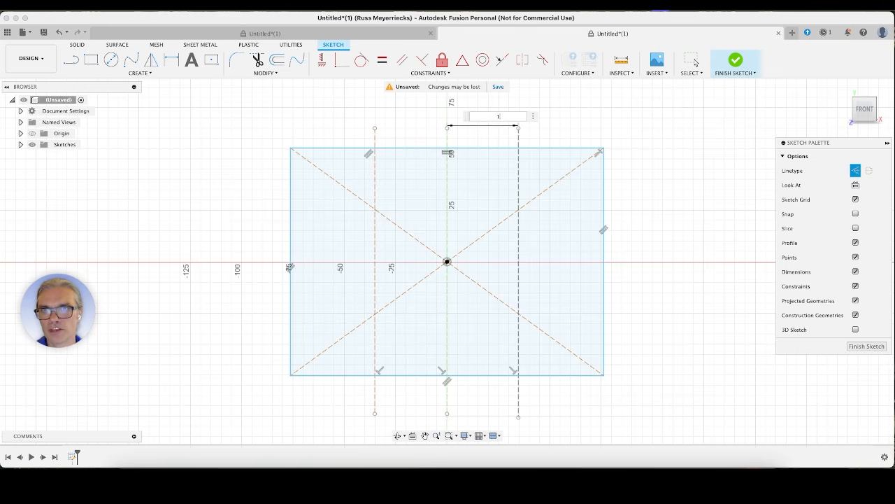
type("in")
key("Return")
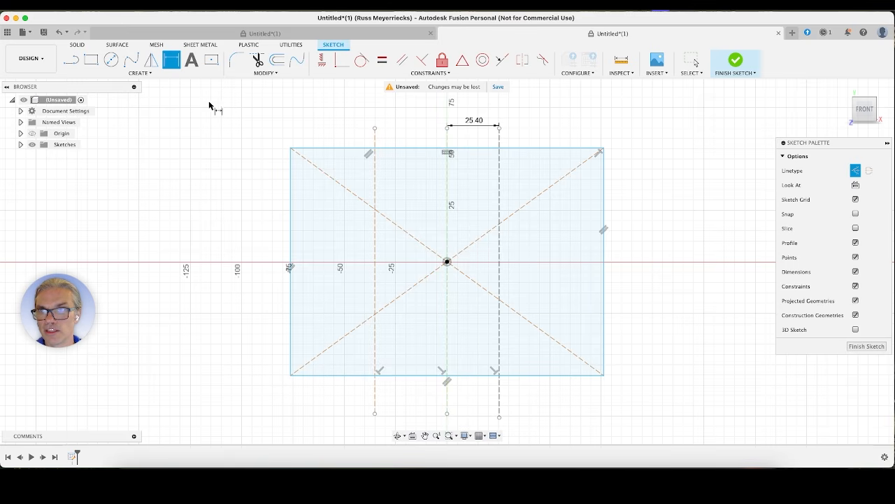
Dimension the left-hand vertical construction line from the centre line, linking its value to the right-hand spacing dimension d1
left_click(449, 138)
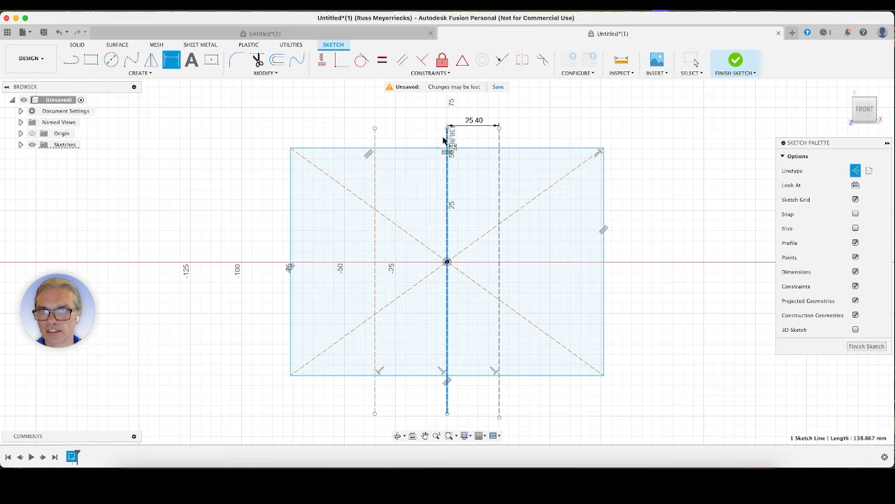
left_click(376, 136)
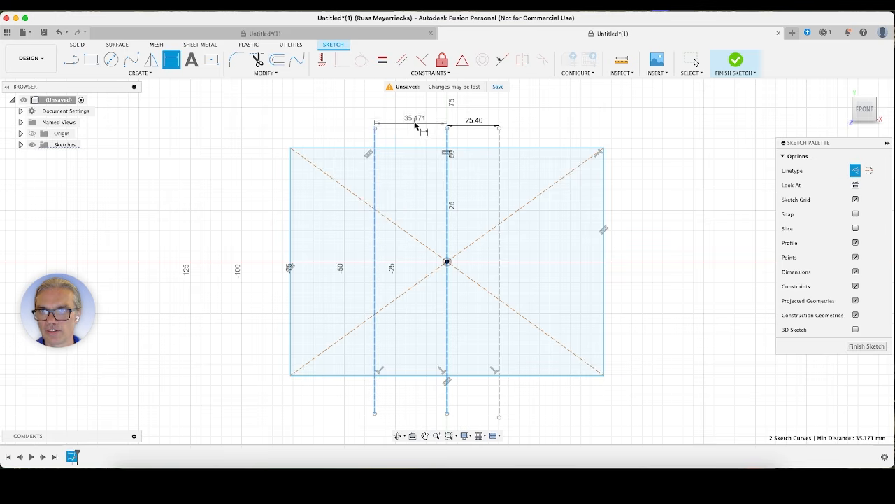
left_click(414, 123)
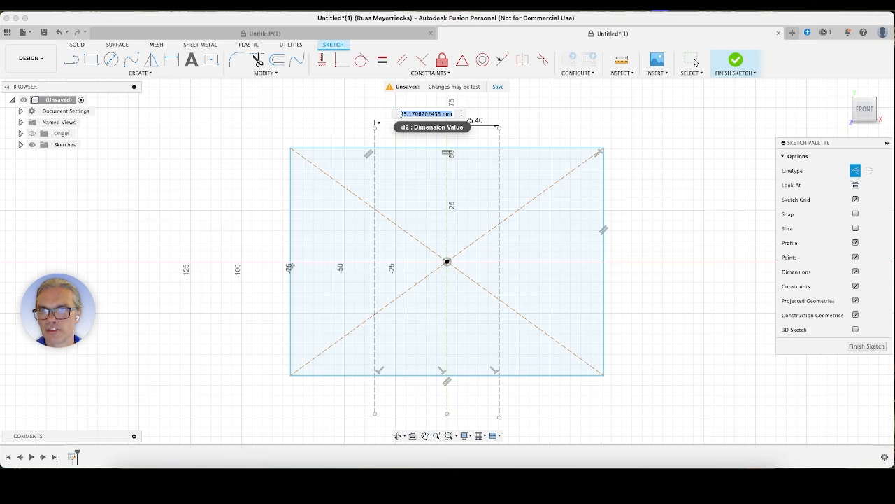
left_click(479, 122)
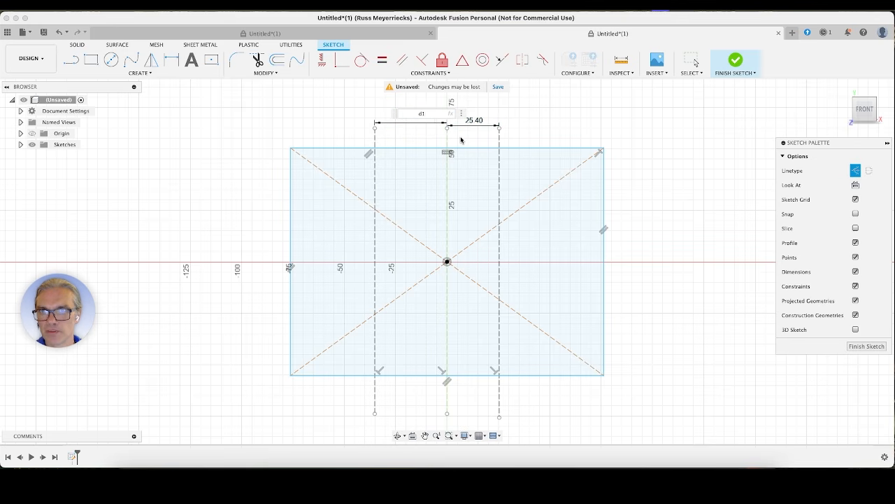
key("Return")
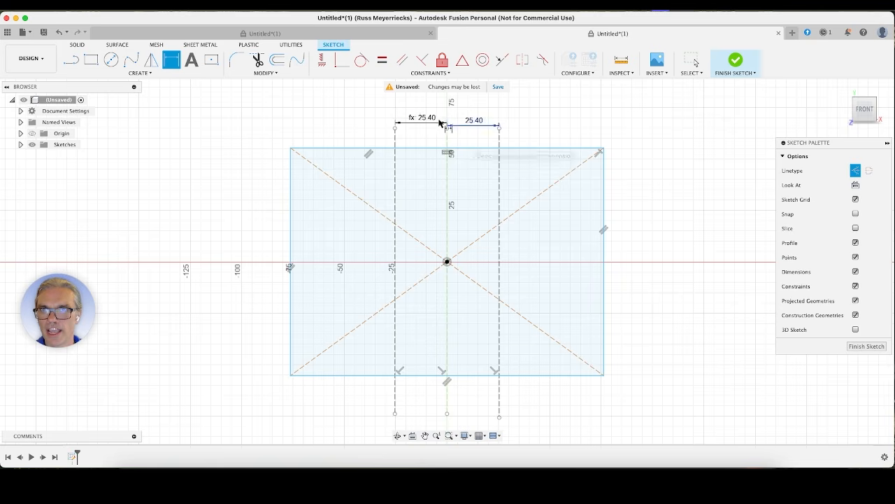
Set the right-hand spacing dimension to 2 in to test the linked left-hand spacing, and return it to 1 in
double_click(474, 120)
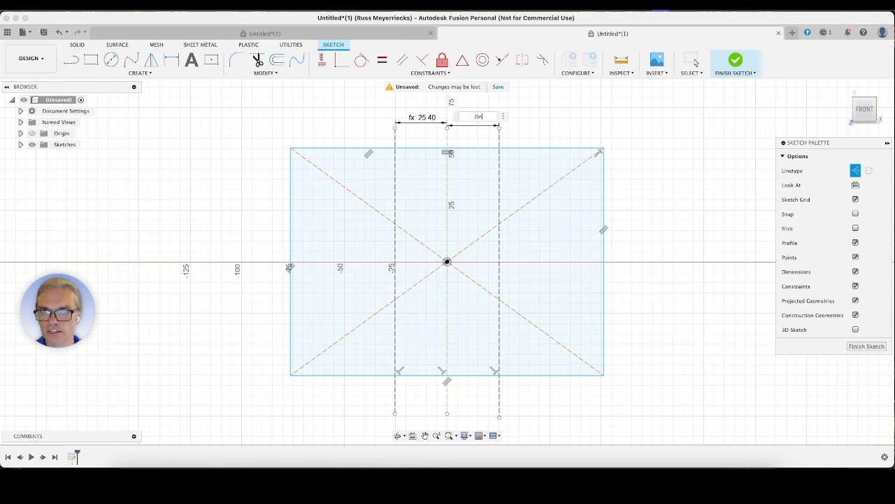
key("Return")
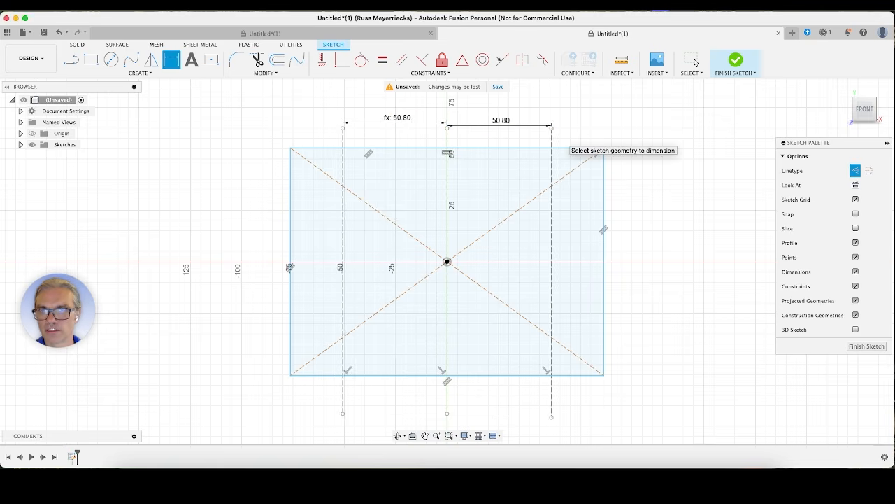
double_click(501, 122)
type("1")
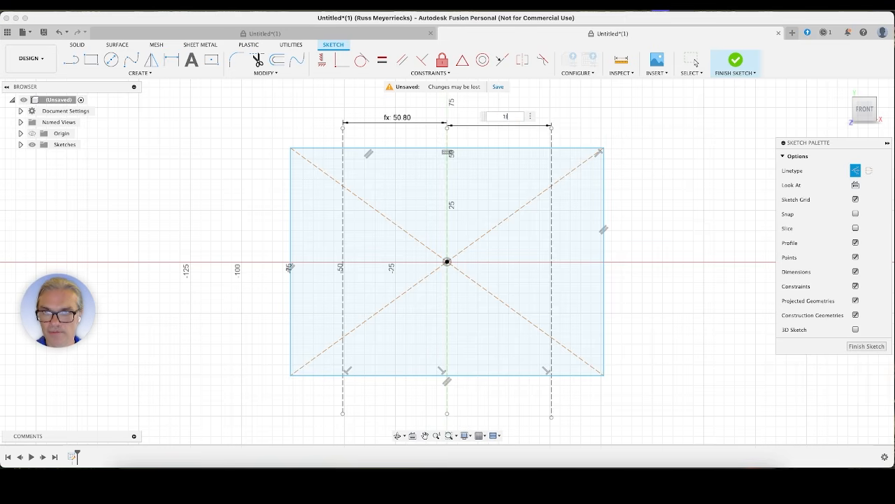
type("in")
key("Return")
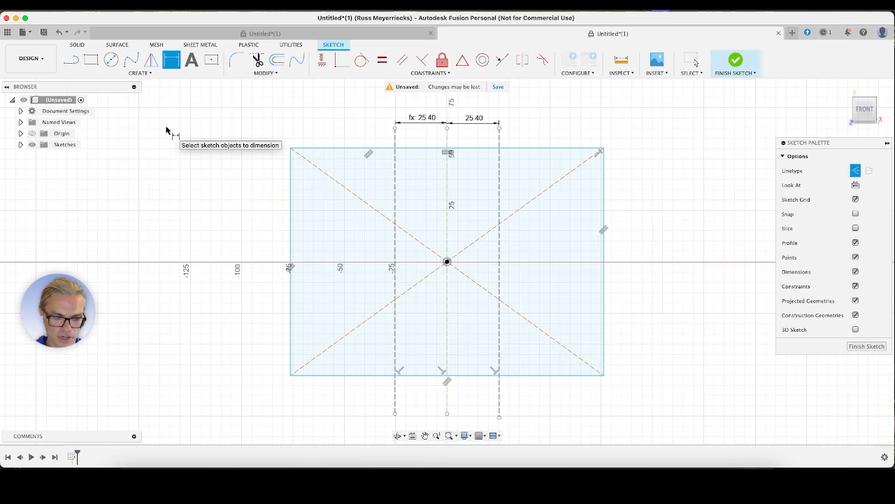
Draw a horizontal construction line about 193 mm long through the origin, extending past the rectangle's two side edges
key("l")
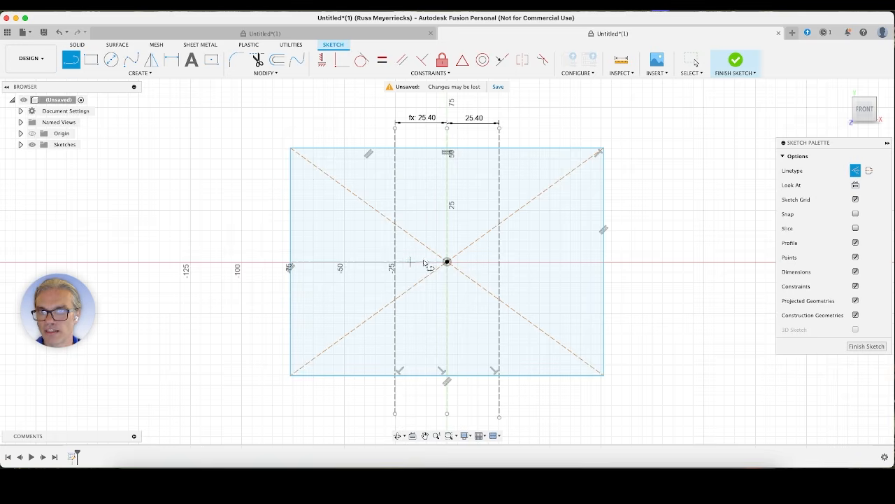
left_click(447, 262)
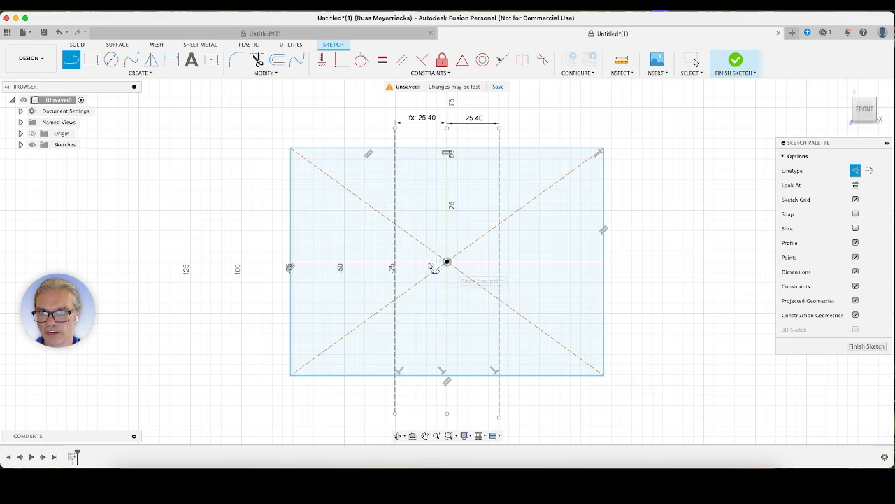
left_click(258, 263)
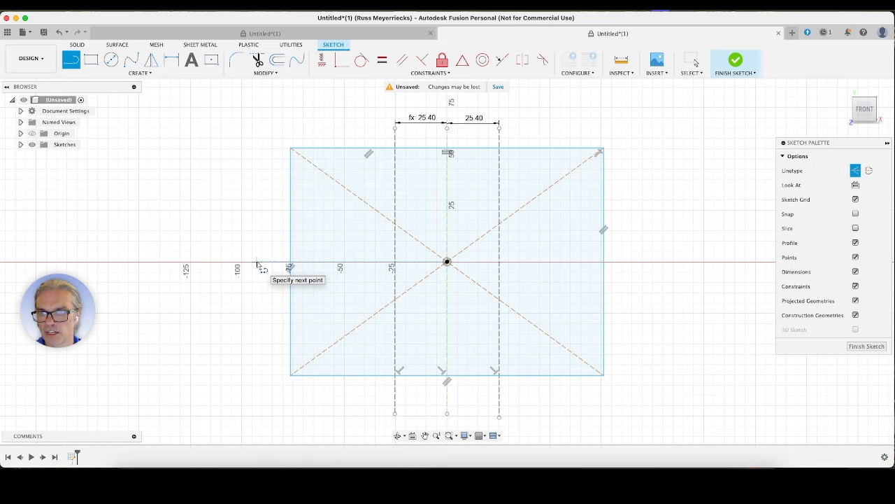
left_click(655, 263)
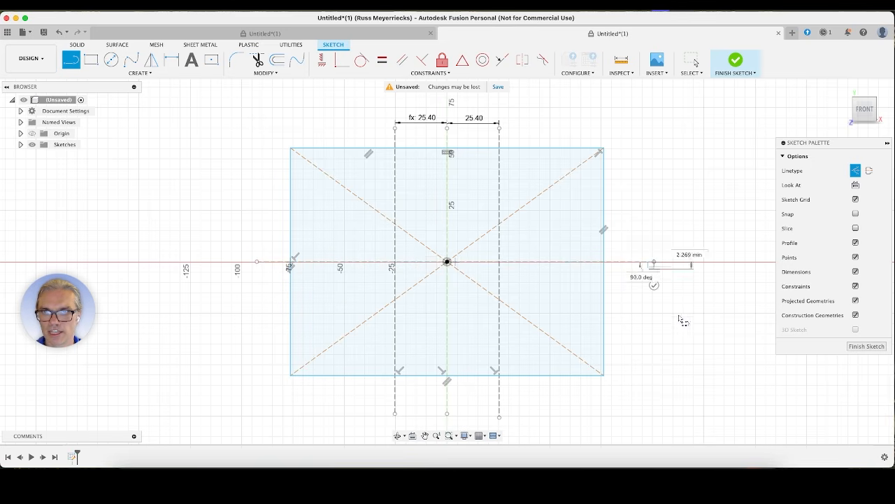
key("Escape")
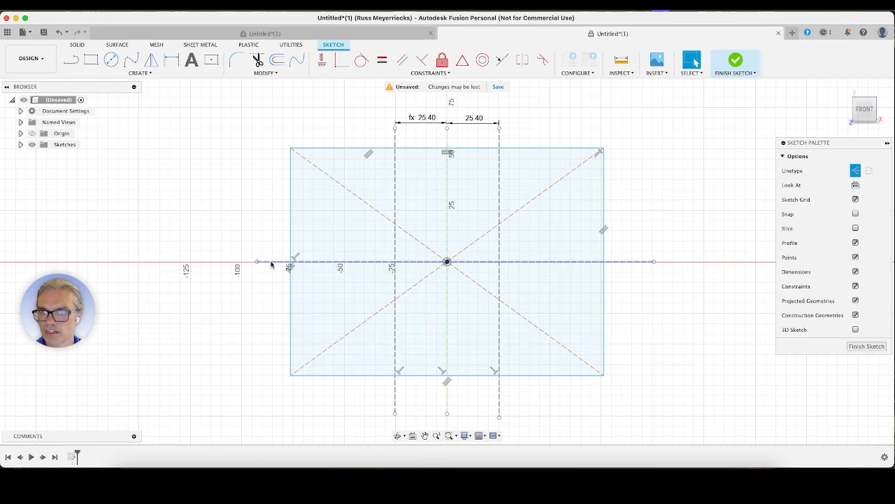
Fix the horizontal construction line in place with a Fix constraint
left_click(640, 264)
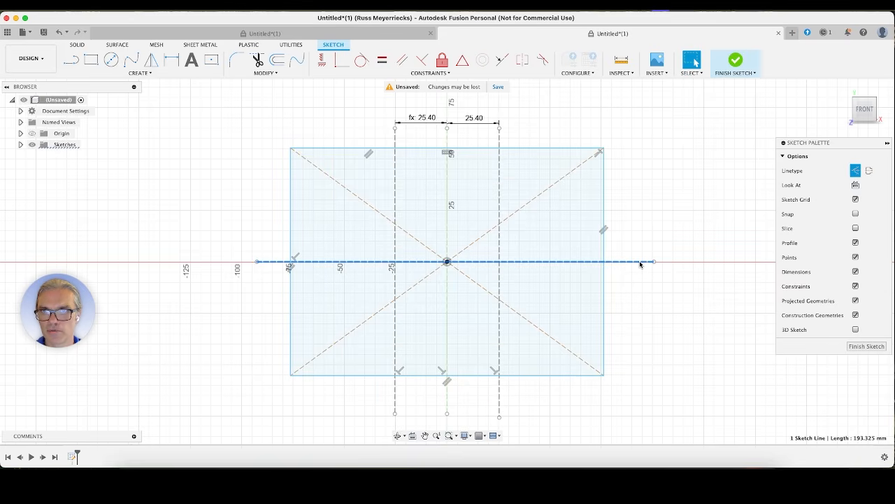
left_click(442, 60)
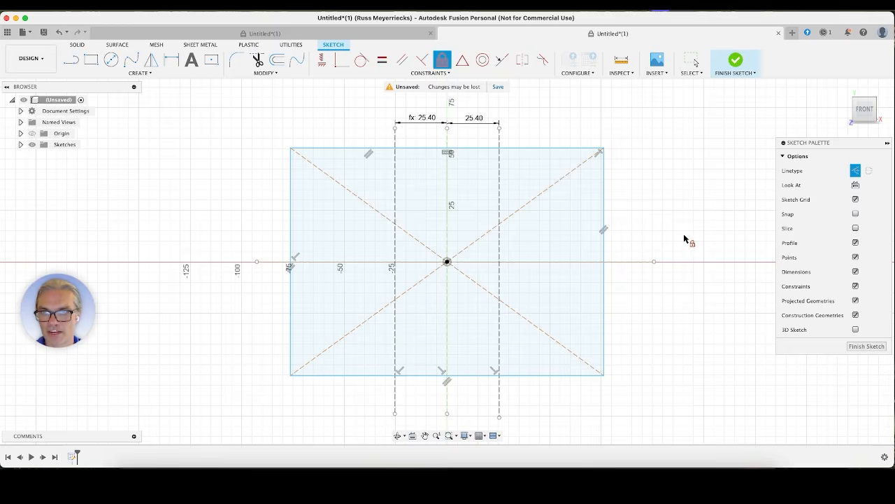
key("Escape")
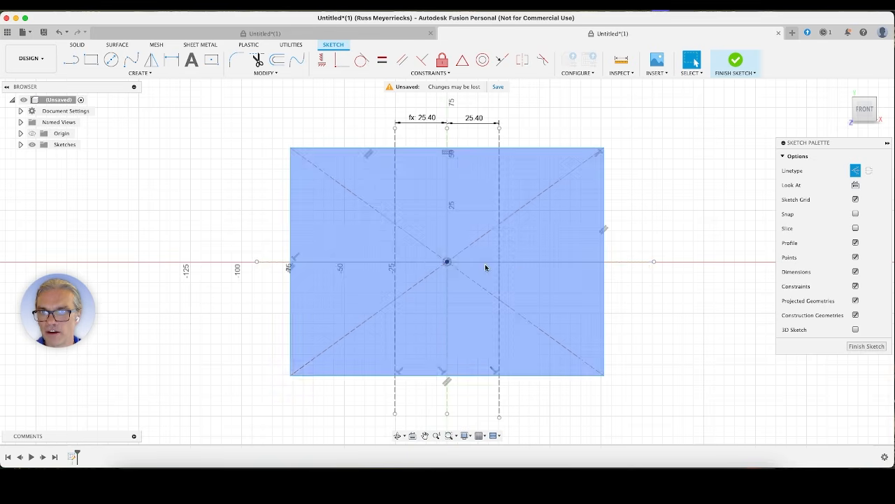
Draw a circle about 31.5 mm in diameter centred on the origin and convert it from construction to normal linetype
scroll(493, 265, "down", 3)
scroll(503, 265, "up", 5)
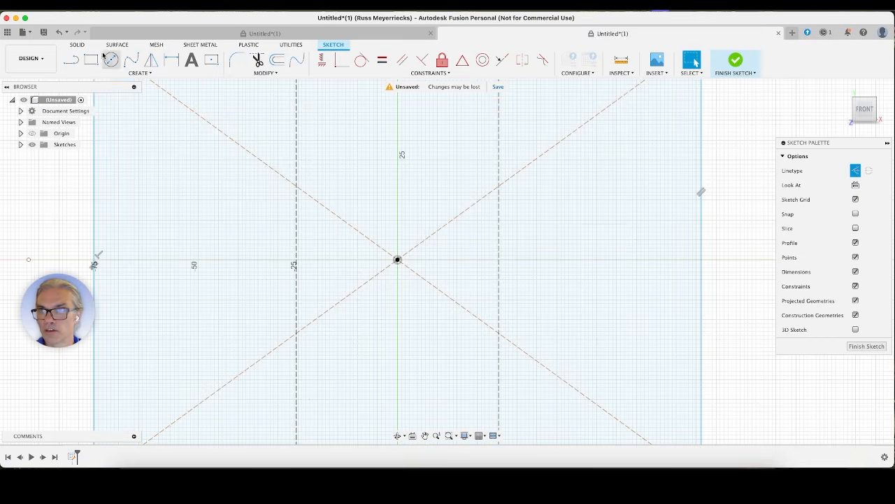
left_click(110, 61)
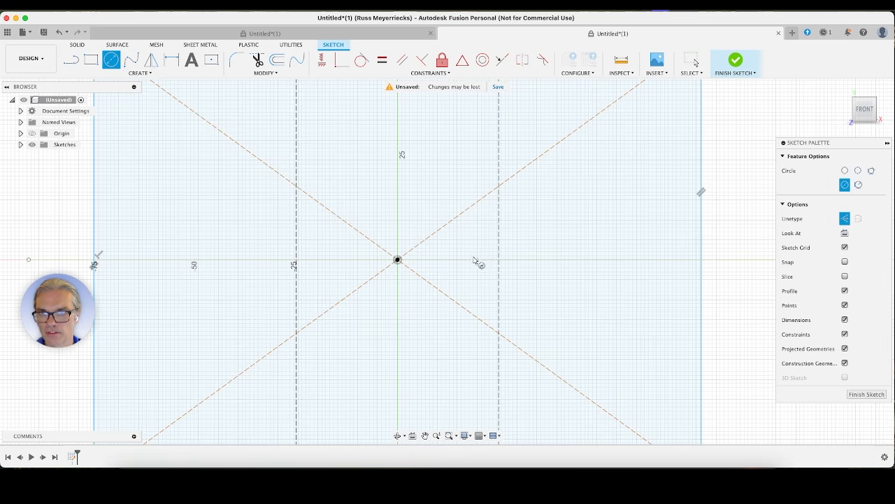
left_click(397, 260)
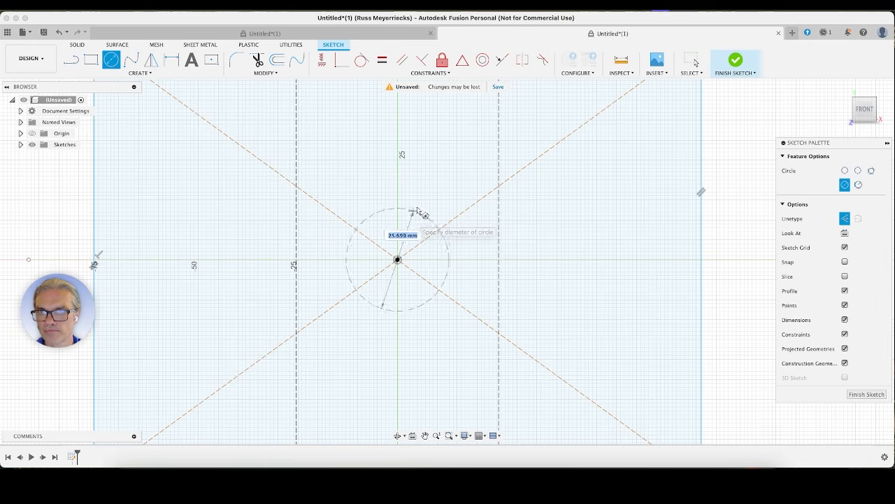
left_click(430, 207)
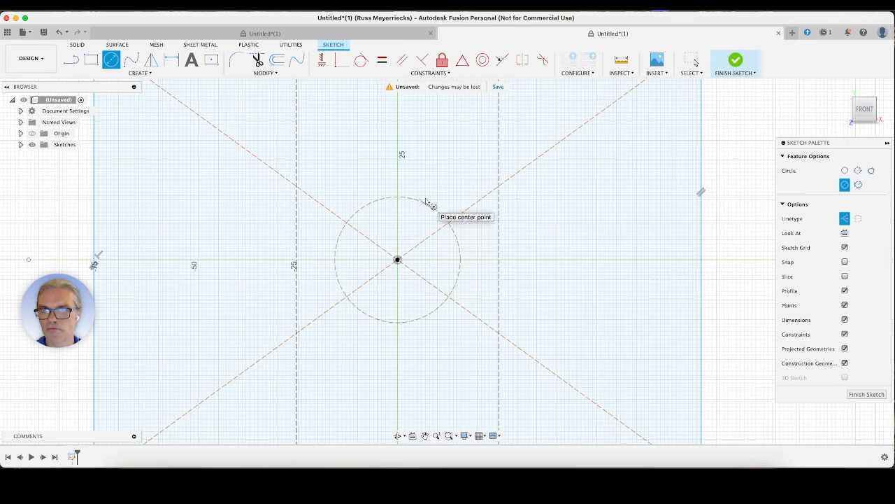
key("Escape")
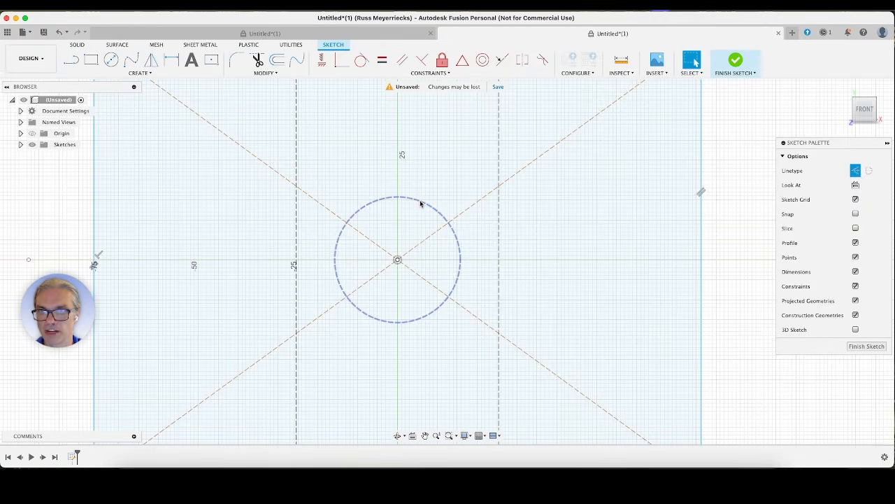
left_click(420, 203)
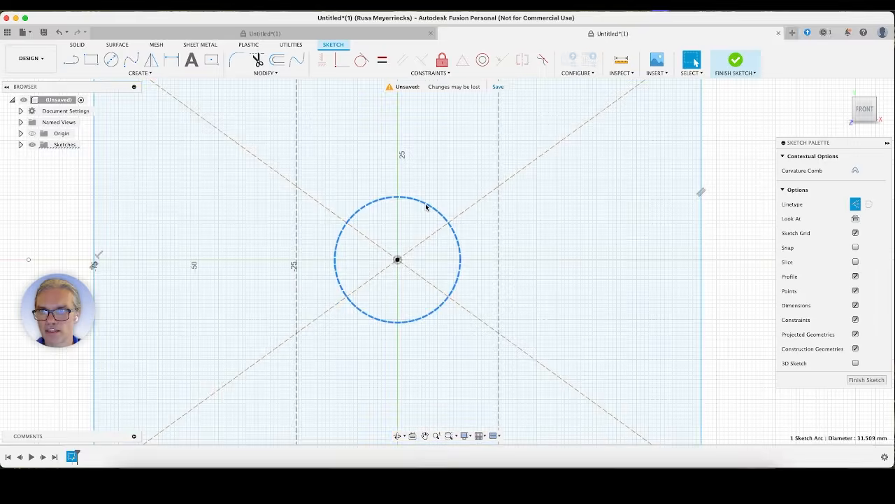
left_click(856, 204)
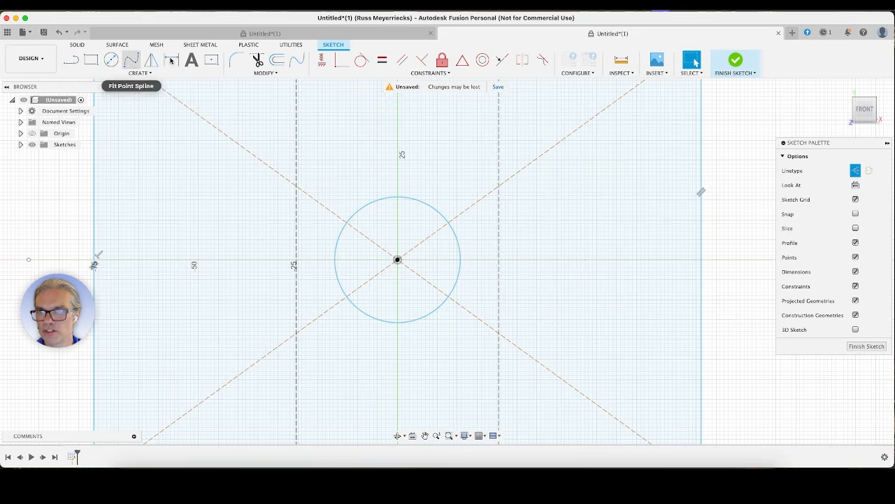
Dimension the diameter of the circle centred on the origin and set it to 12 mm
left_click(171, 61)
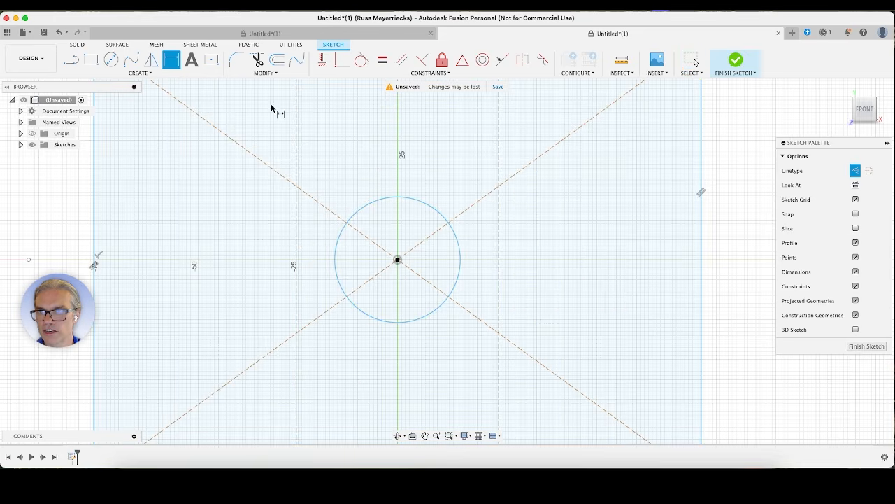
left_click(420, 204)
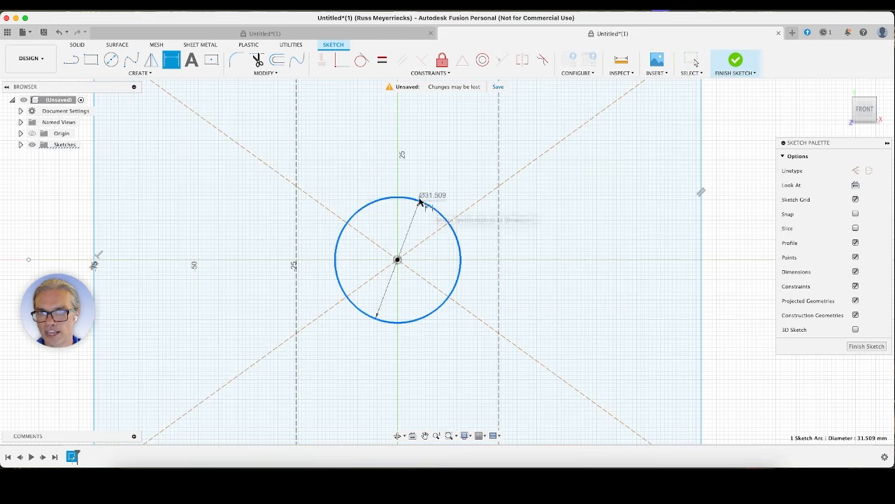
left_click(434, 168)
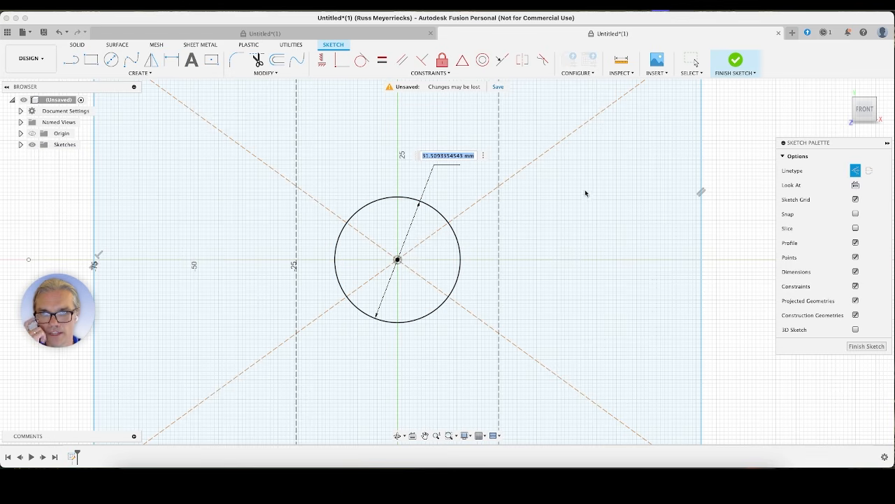
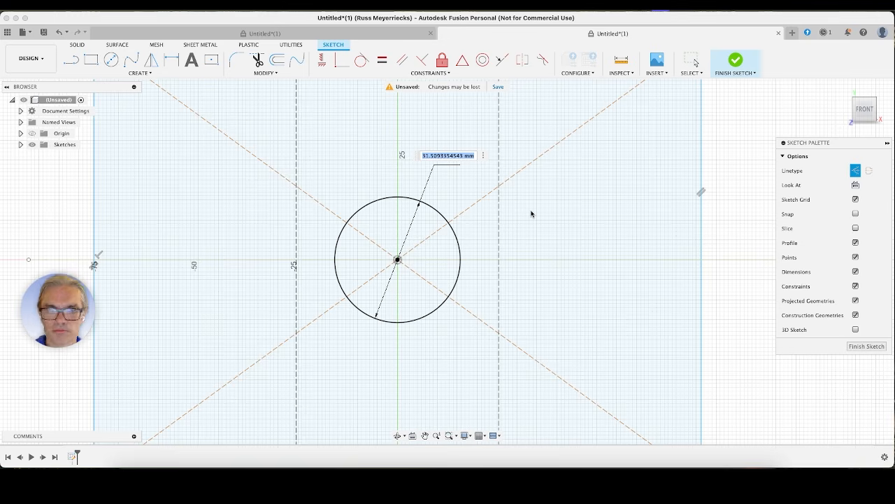
type("12")
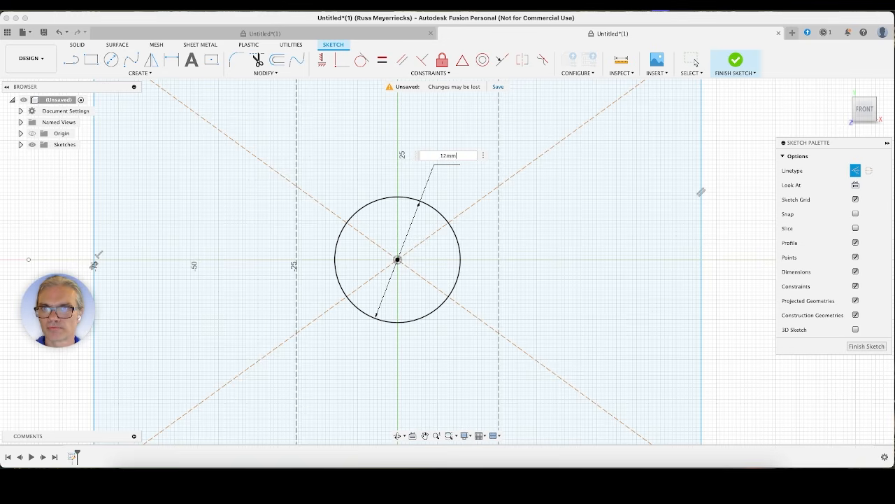
key("Return")
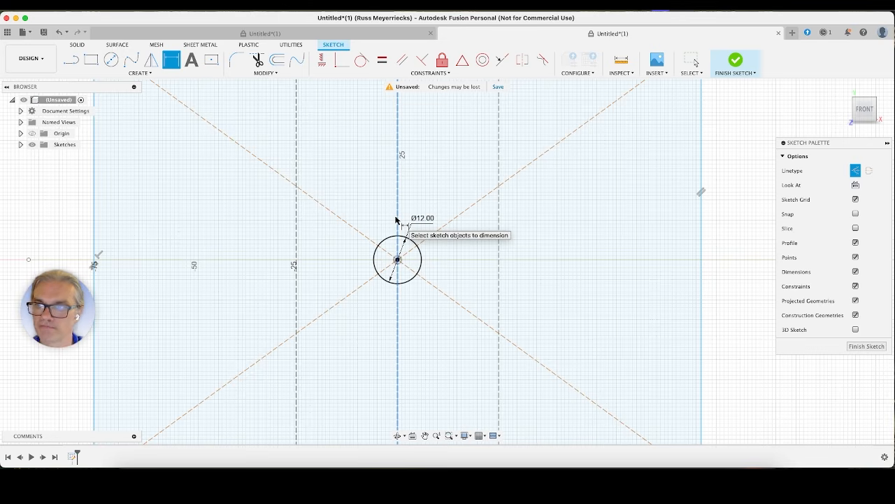
left_click(419, 248)
left_click(443, 256)
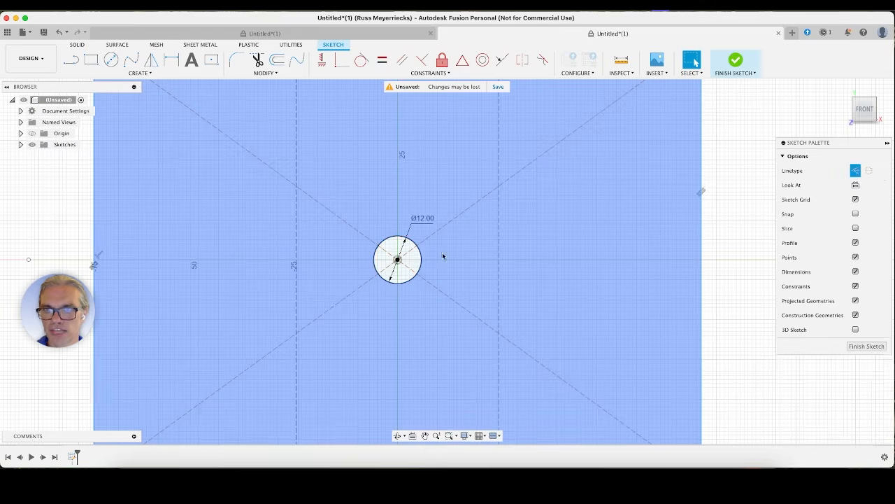
key("Escape")
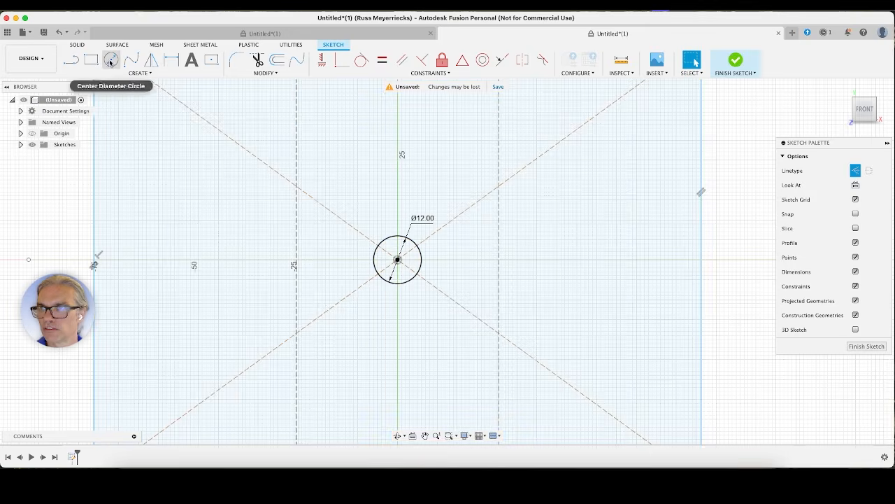
left_click(111, 59)
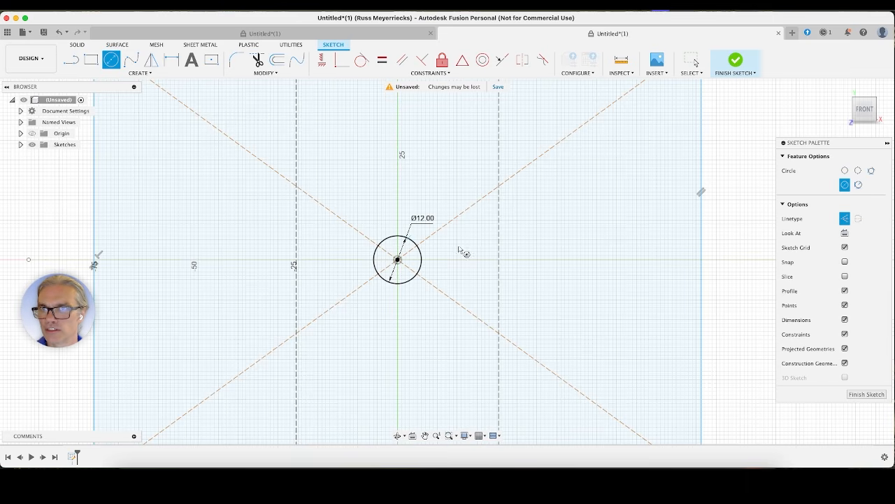
left_click(499, 261)
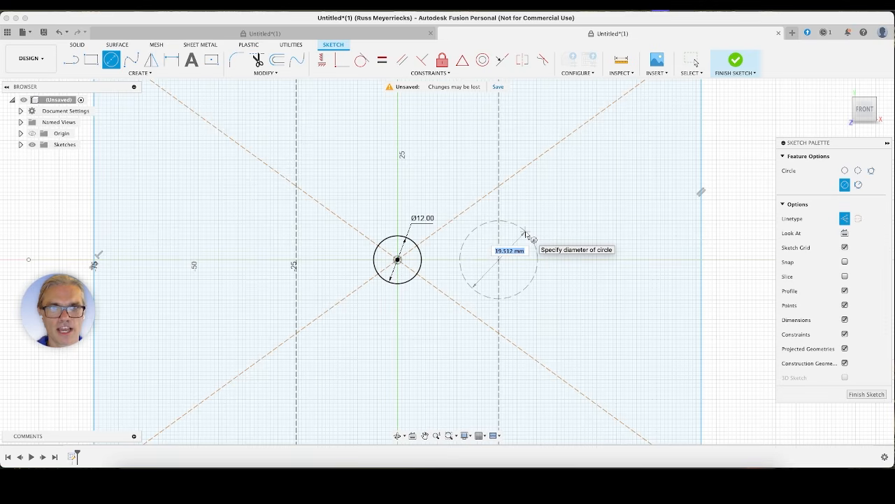
key("Escape")
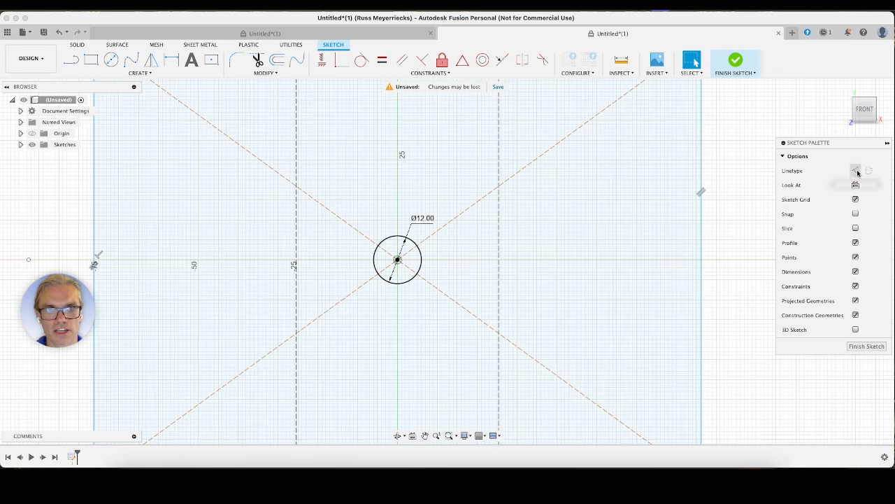
Draw two normal-linetype circles where the side construction lines cross the horizontal line, about 20 mm in diameter on the right and 26 mm on the left
left_click(109, 156)
left_click(111, 60)
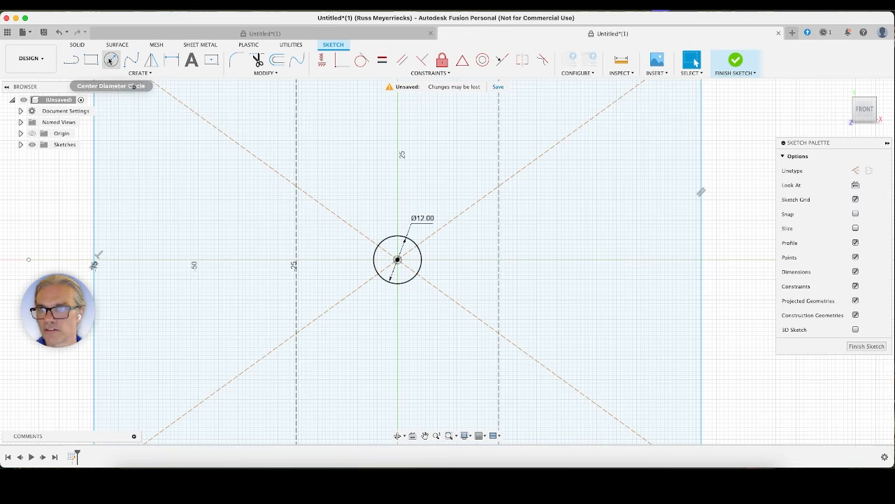
left_click(500, 261)
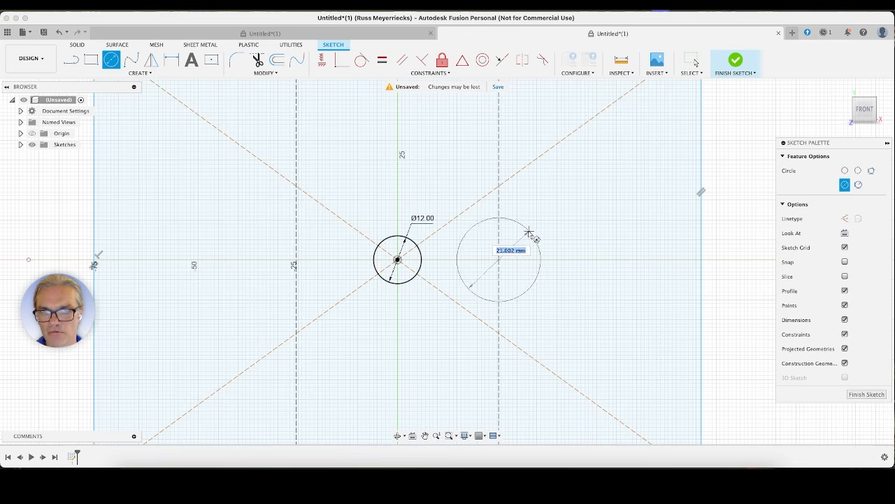
left_click(529, 234)
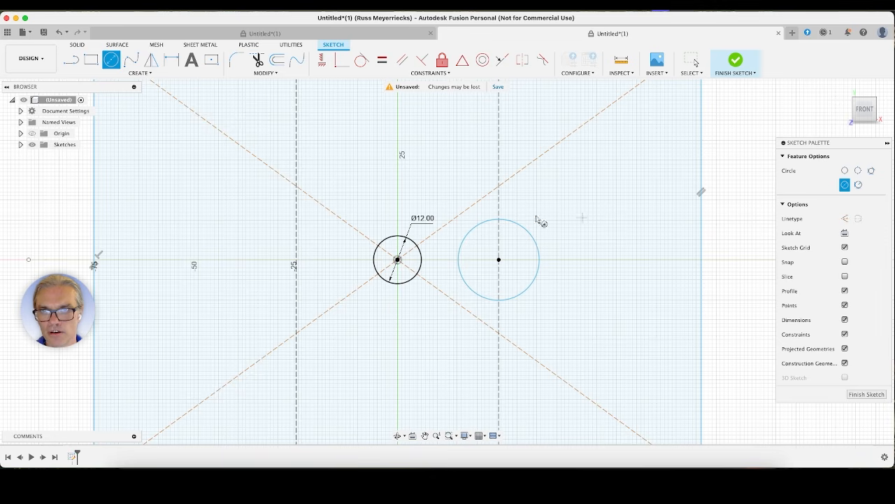
left_click(296, 260)
left_click(260, 223)
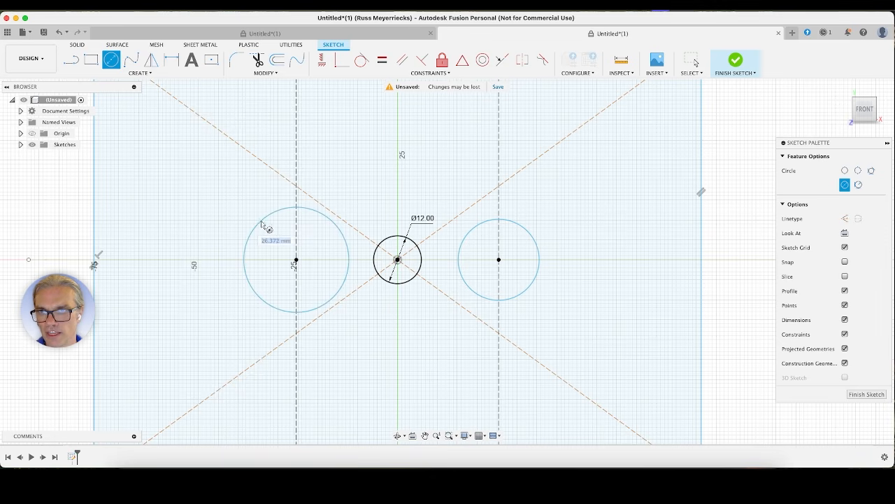
key("Escape")
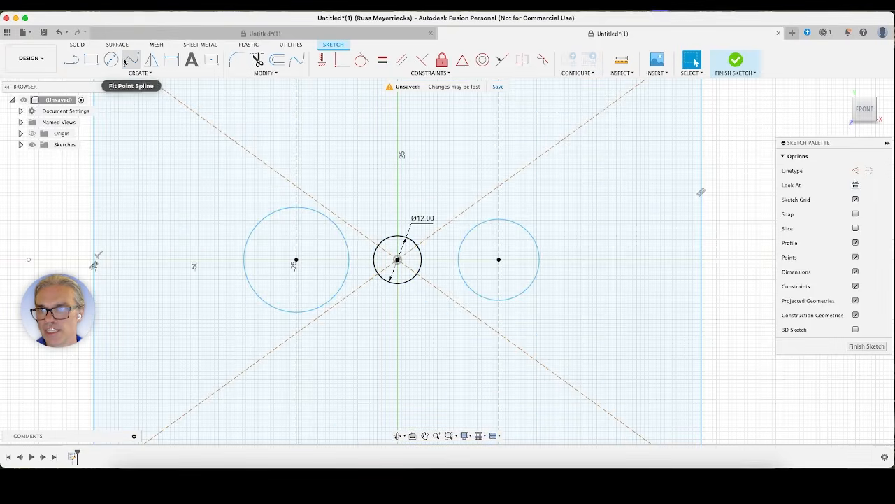
Dimension the right-hand circle's diameter and link it to the centre circle's diameter dimension, d3
left_click(171, 61)
left_click(521, 229)
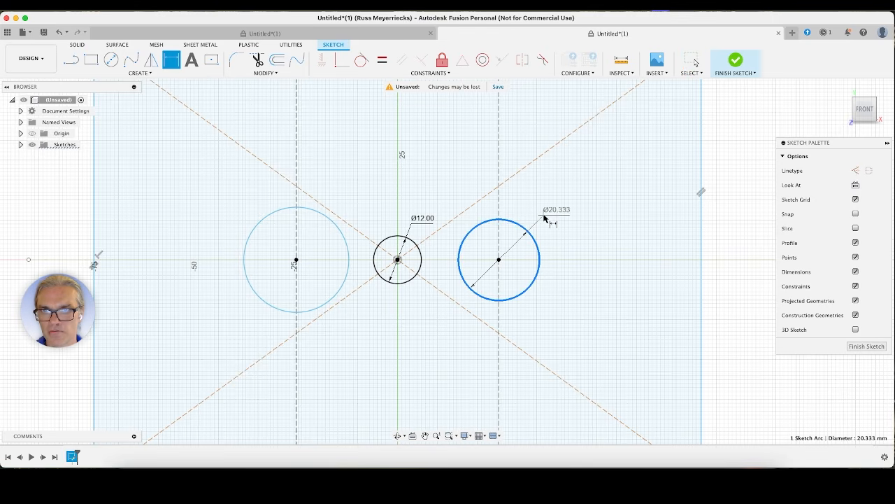
left_click(549, 208)
left_click(426, 221)
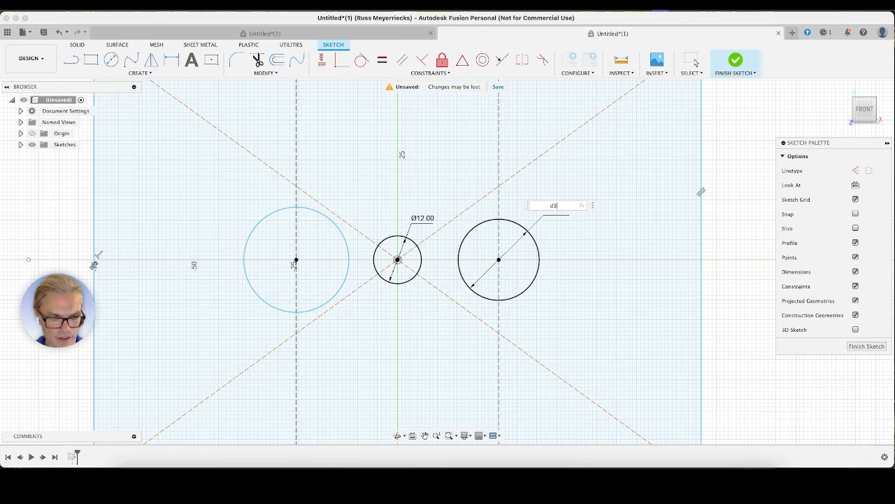
key("Return")
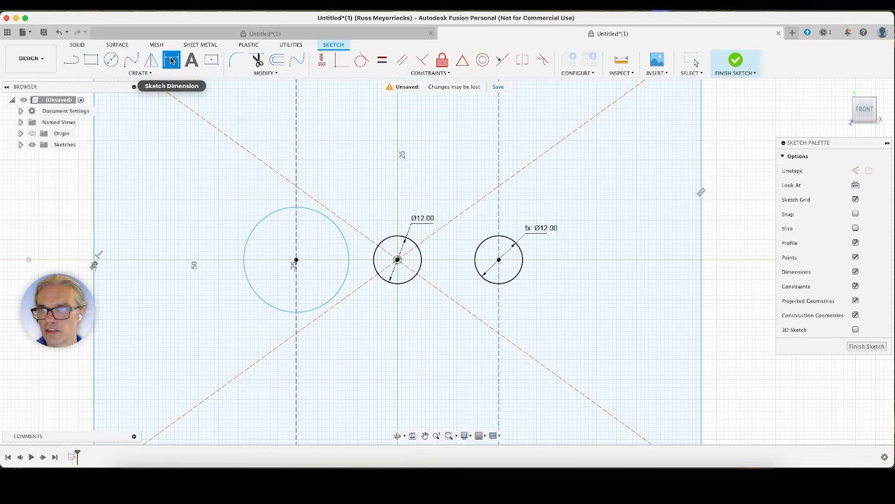
Dimension the left-hand circle's diameter and link it to the centre circle's diameter dimension
left_click(340, 231)
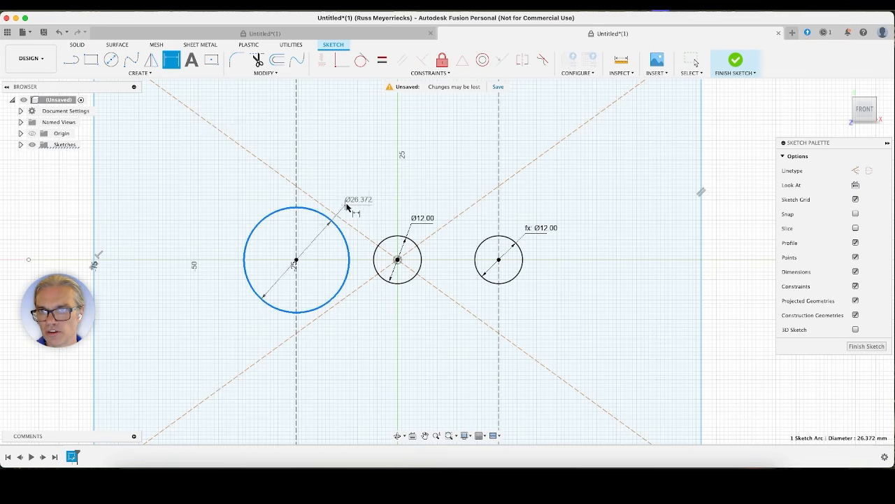
left_click(349, 207)
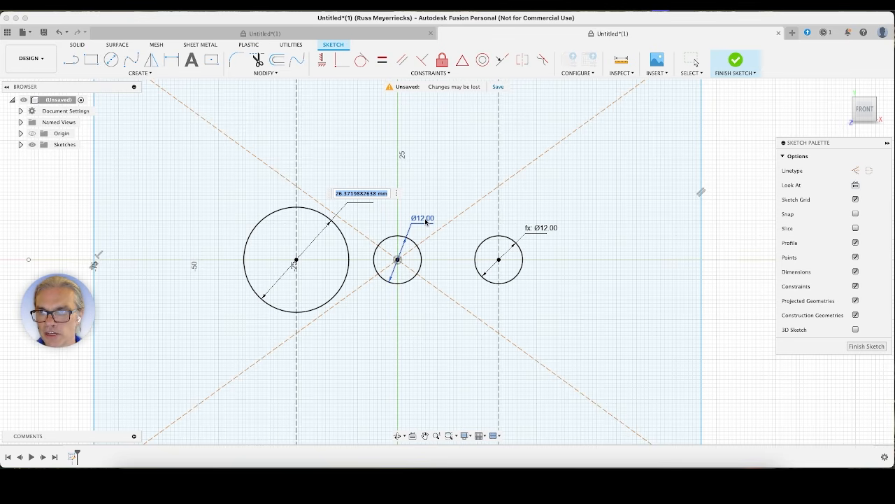
left_click(423, 220)
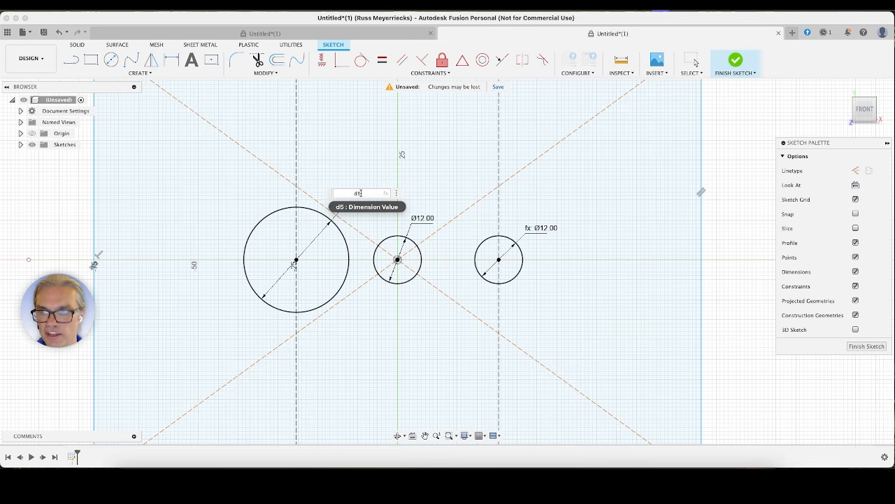
key("Return")
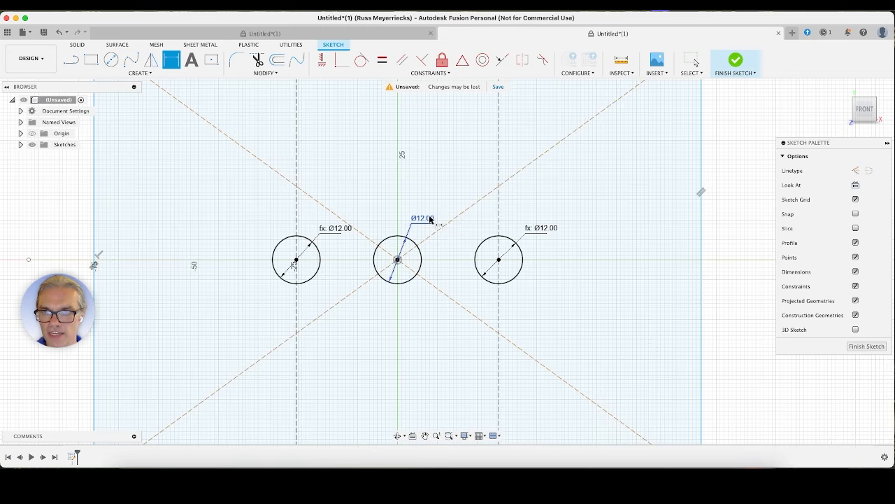
key("Escape")
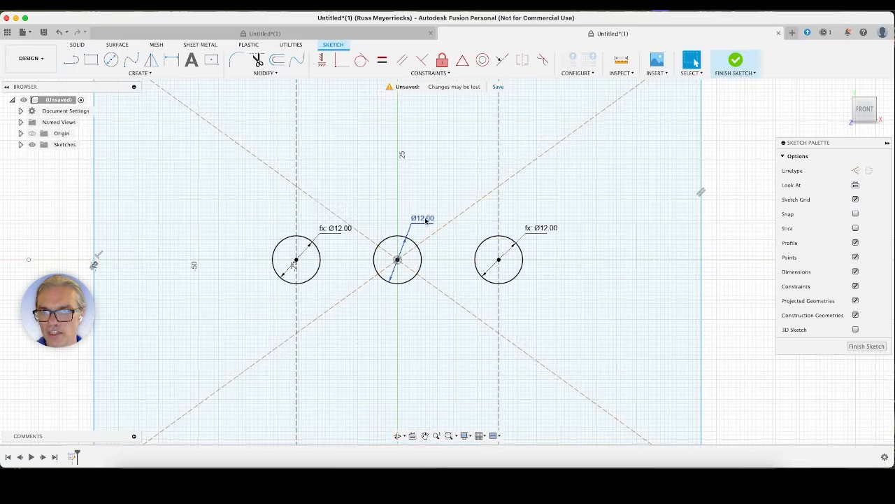
Set the centre circle's diameter to 13 mm to test the linked side circles, and return it to 12 mm
double_click(423, 219)
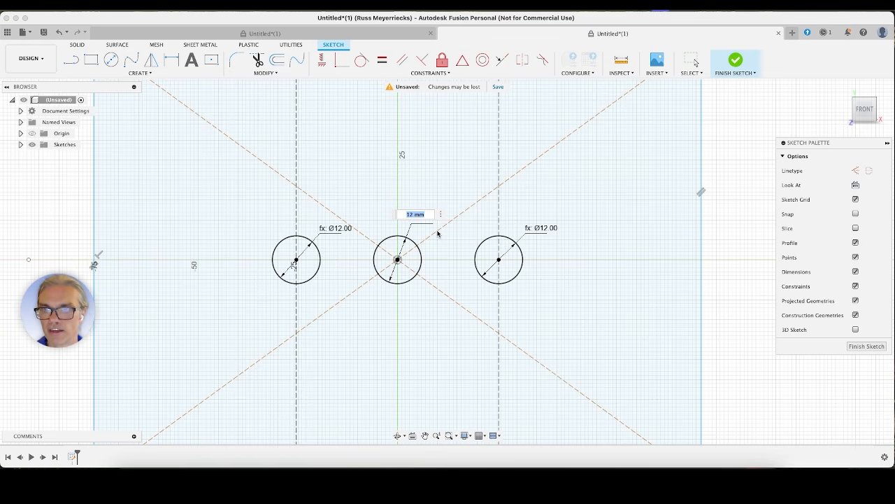
type("15")
key("Return")
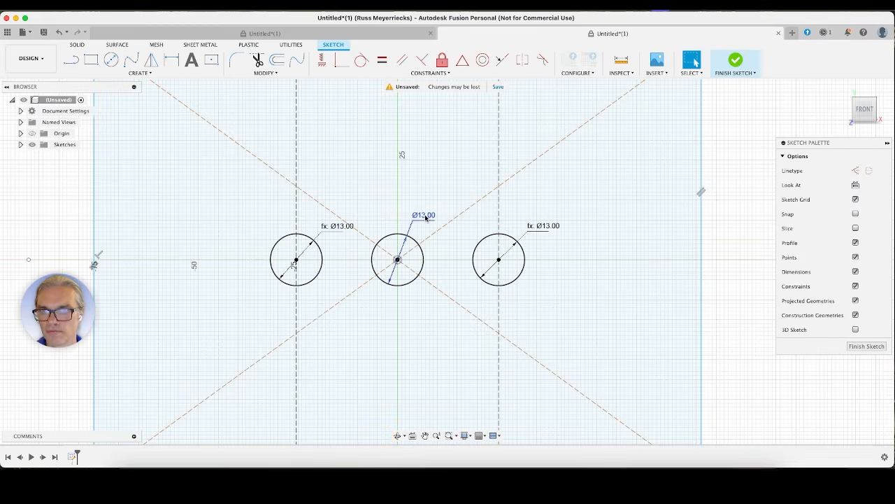
double_click(425, 218)
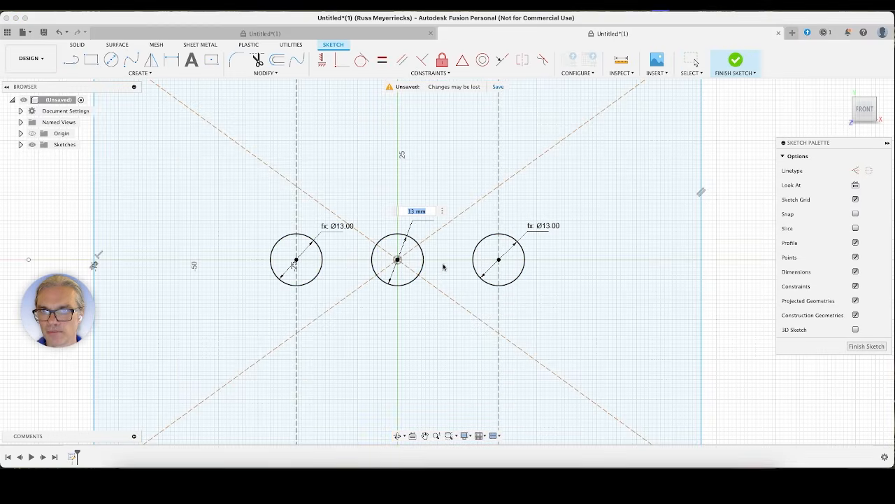
type("12mm")
key("Return")
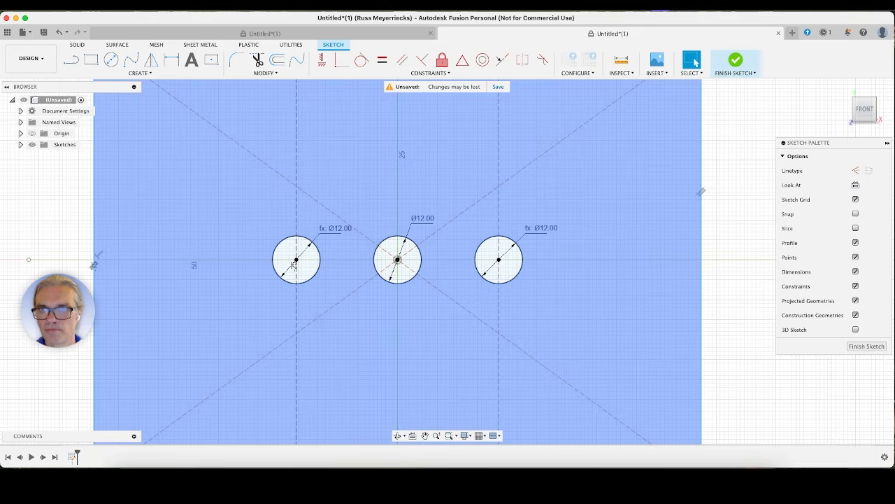
Finish the front panel sketch with its three circular holes
scroll(745, 238, "down", 6)
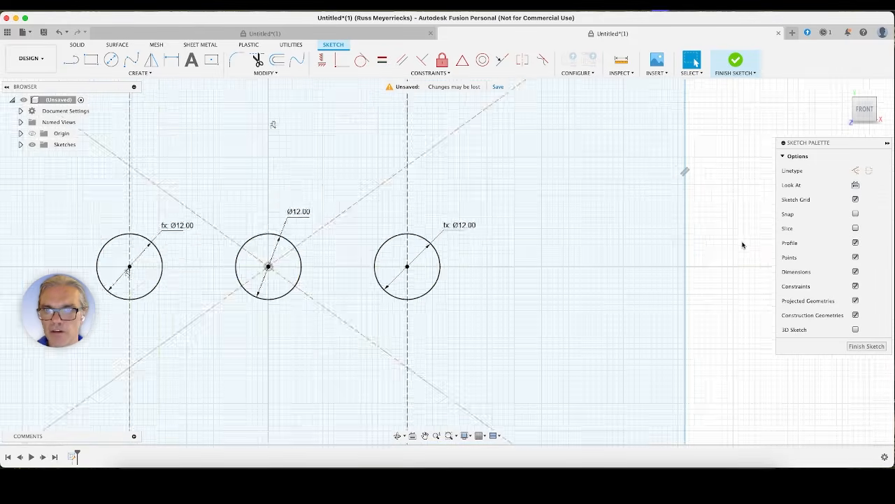
left_click_drag(723, 224, 590, 224)
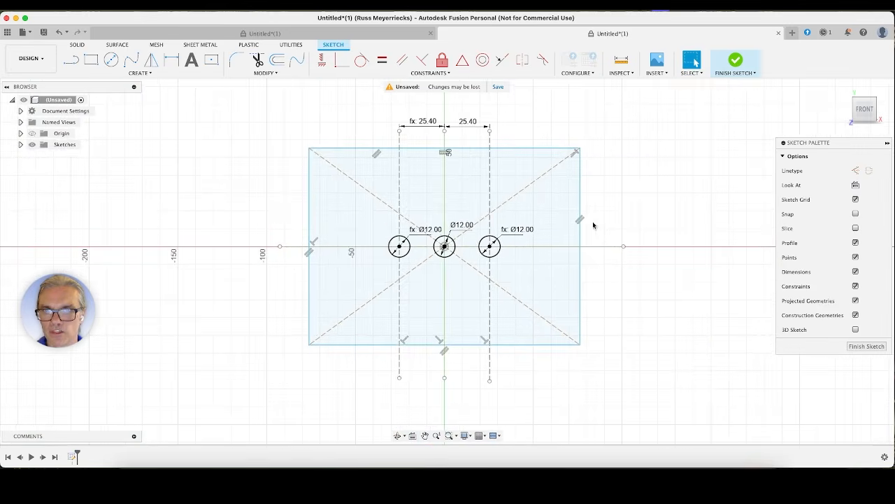
key("Escape")
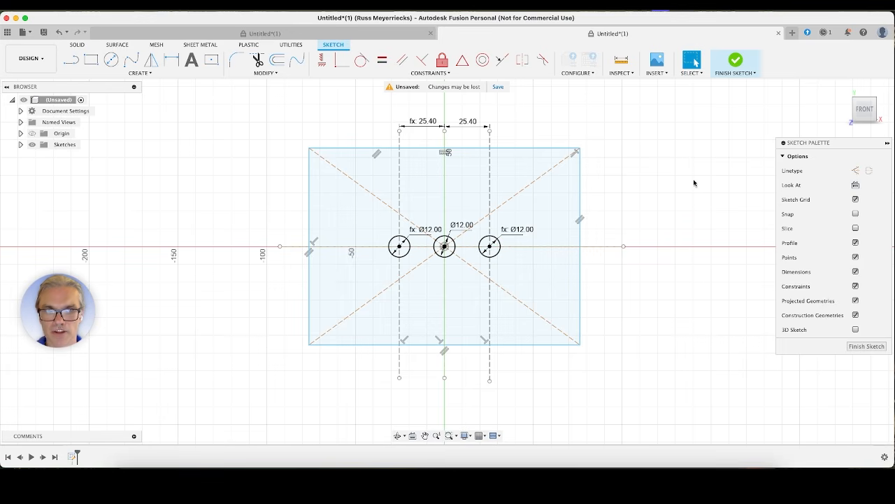
left_click(715, 73)
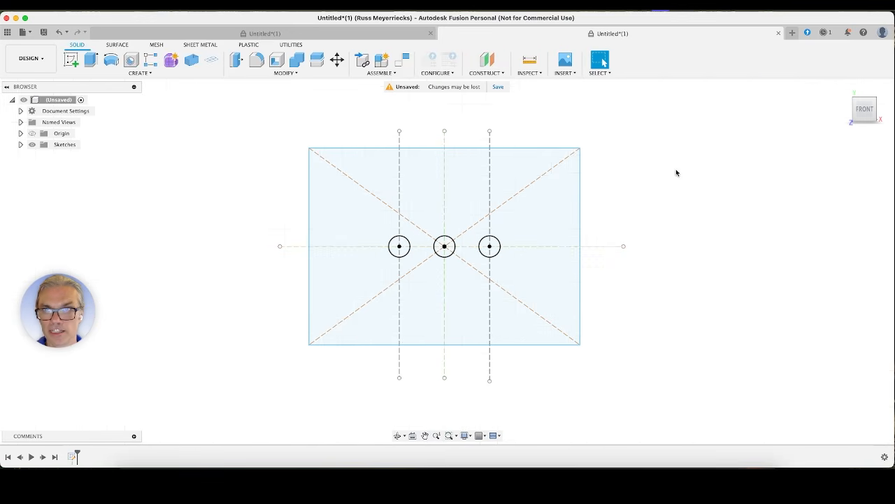
Extrude the rectangular panel profile, excluding the three circles, by 1 mm as a new body
left_click(842, 91)
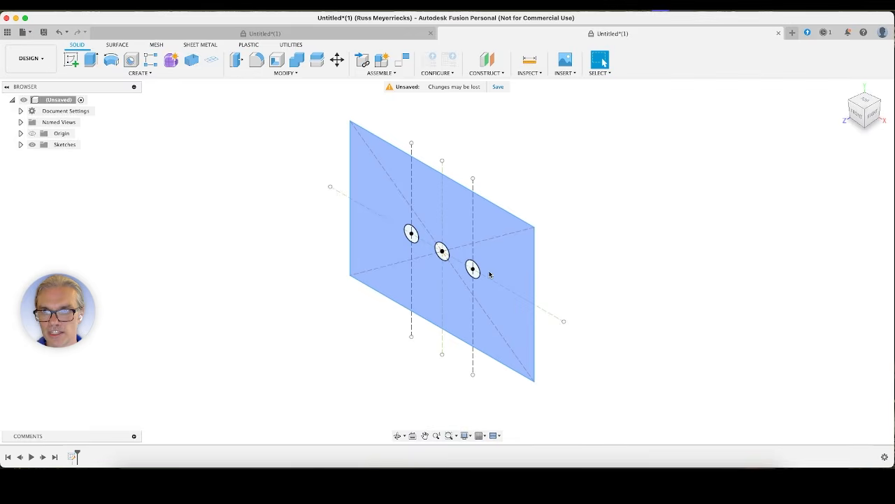
left_click(89, 61)
left_click(506, 228)
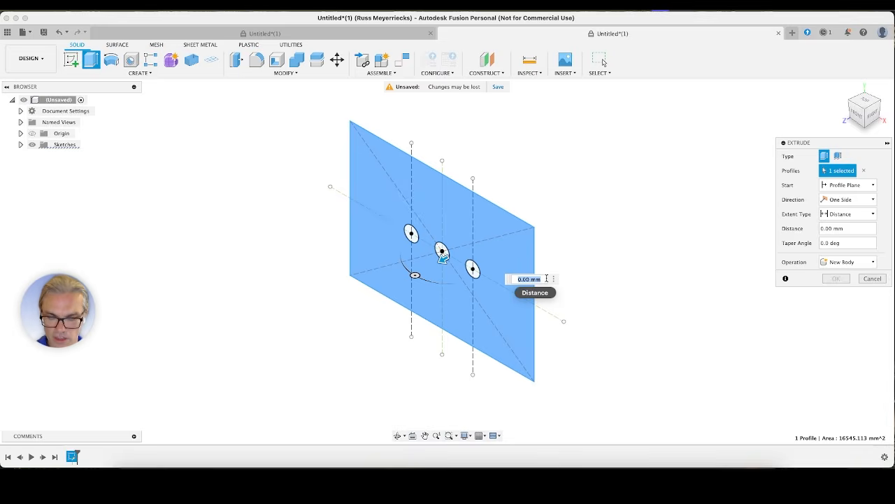
type("1")
key("Return")
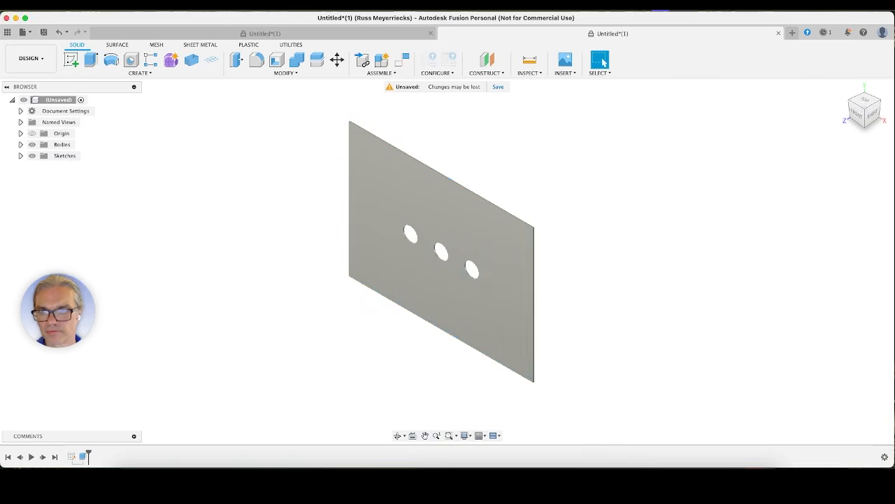
Reopen the front panel sketch containing the three circles for editing
scroll(441, 257, "down", 3)
scroll(441, 258, "up", 8)
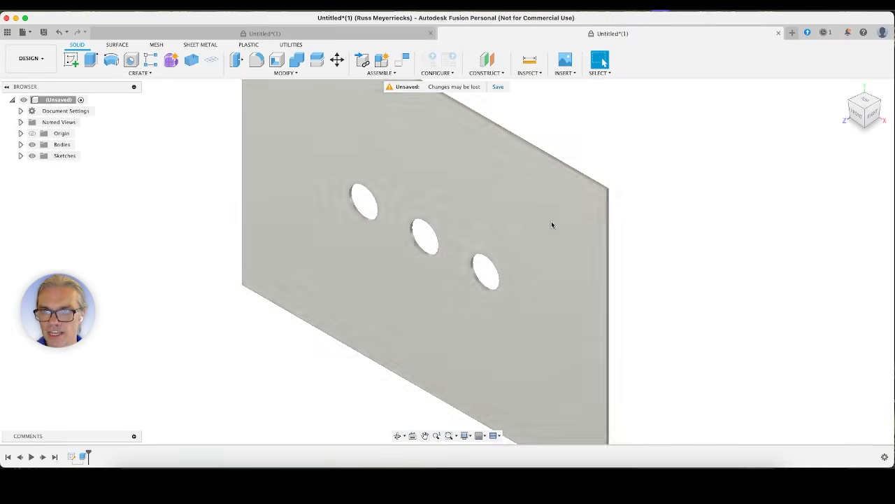
middle_click_drag(660, 176, 638, 198, "shift")
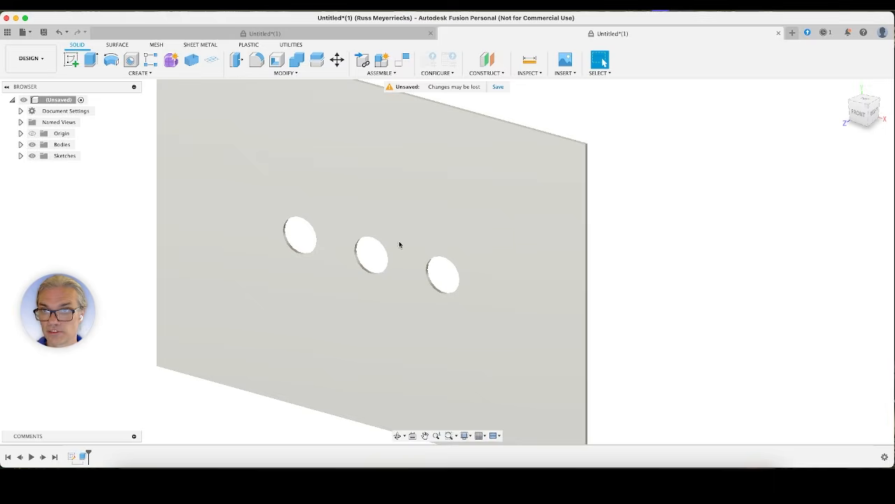
middle_click_drag(400, 244, 501, 226)
middle_click_drag(749, 192, 745, 194, "shift")
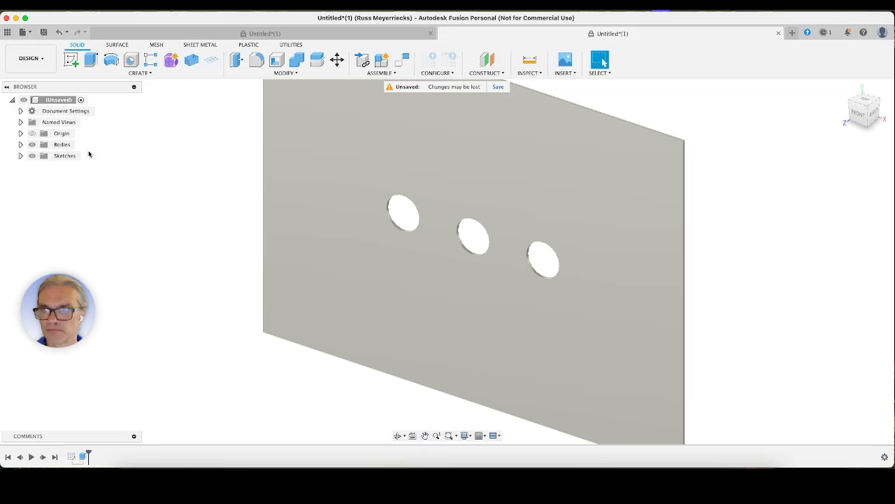
left_click(20, 155)
double_click(63, 167)
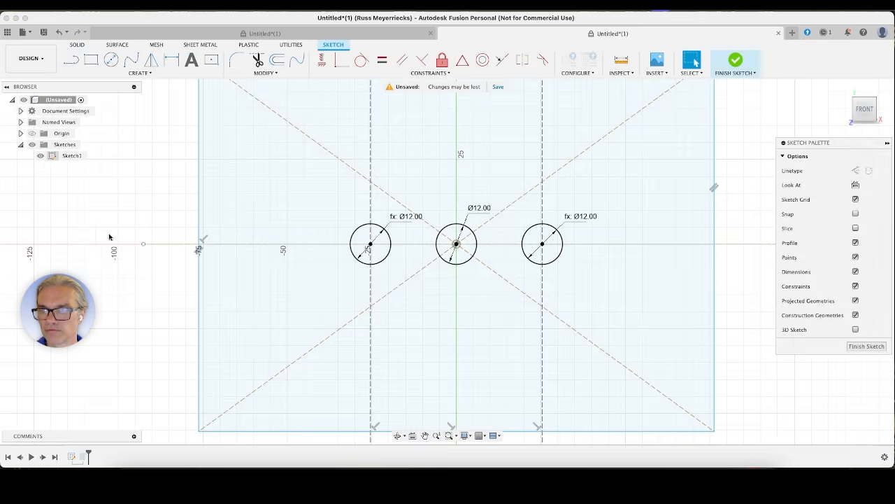
scroll(685, 244, "down", 4)
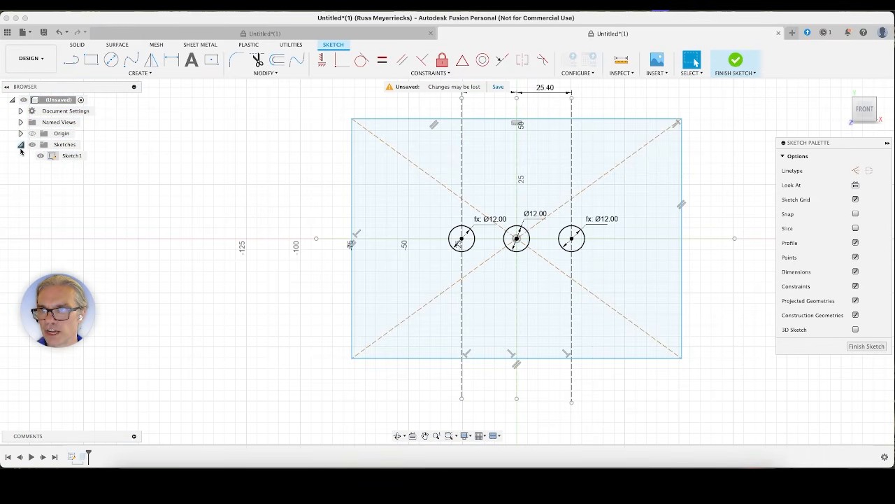
Rename the front panel sketch as "3 switch sketch"
left_click(20, 144)
left_click(21, 144)
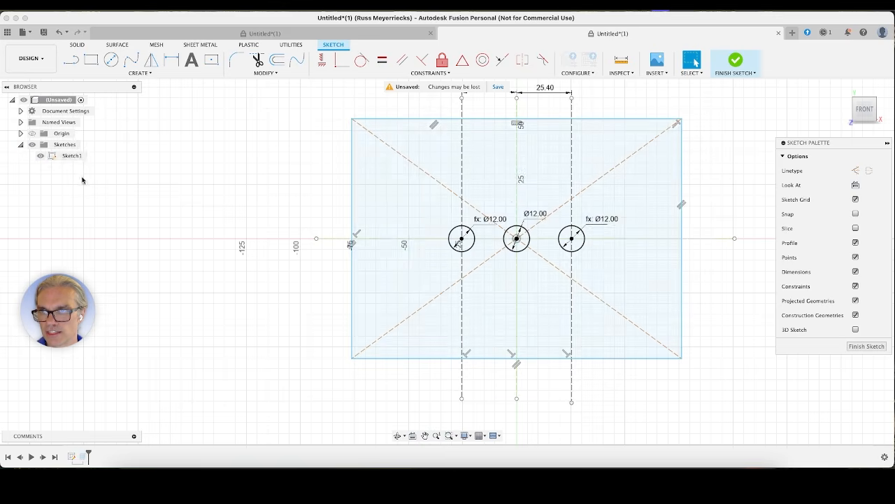
left_click(77, 157)
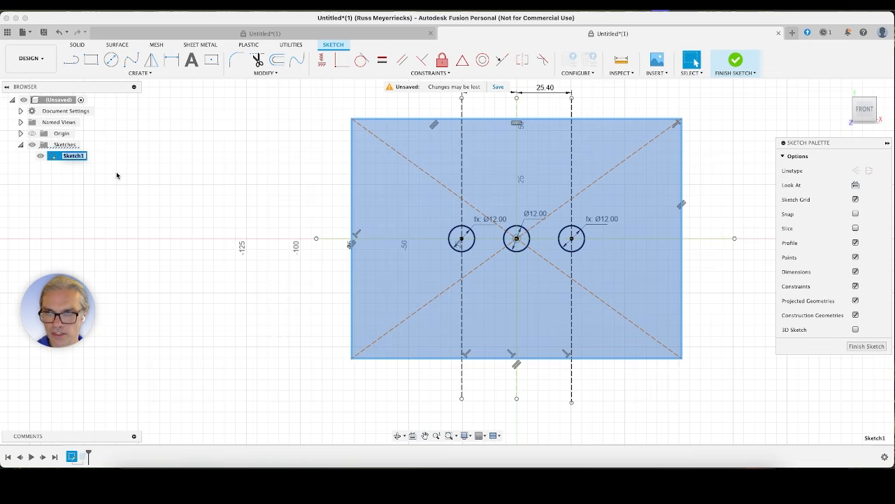
type("ba")
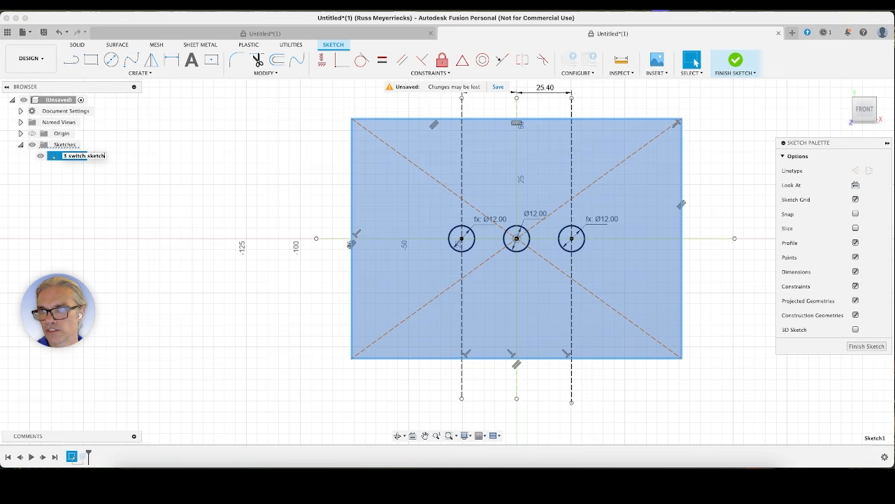
key("Return")
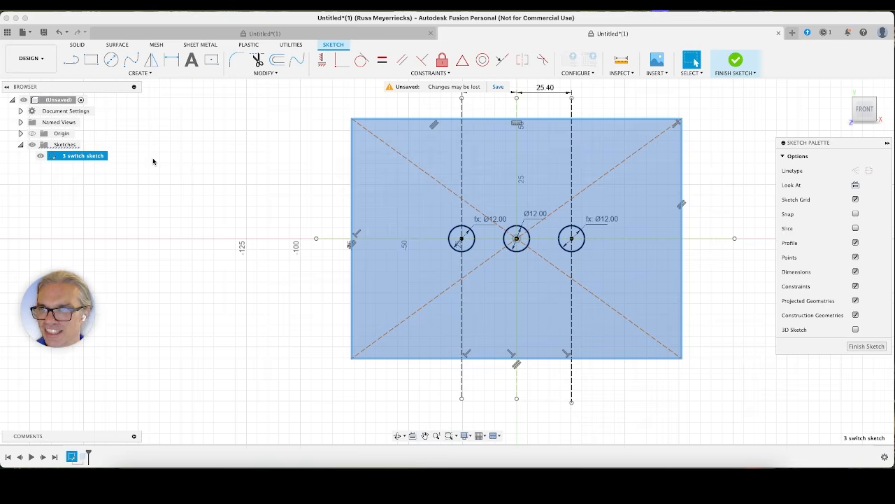
Rename the front panel sketch as "sketchy mcsketchface" and clear the selection
double_click(103, 153)
type("ketchy mcs")
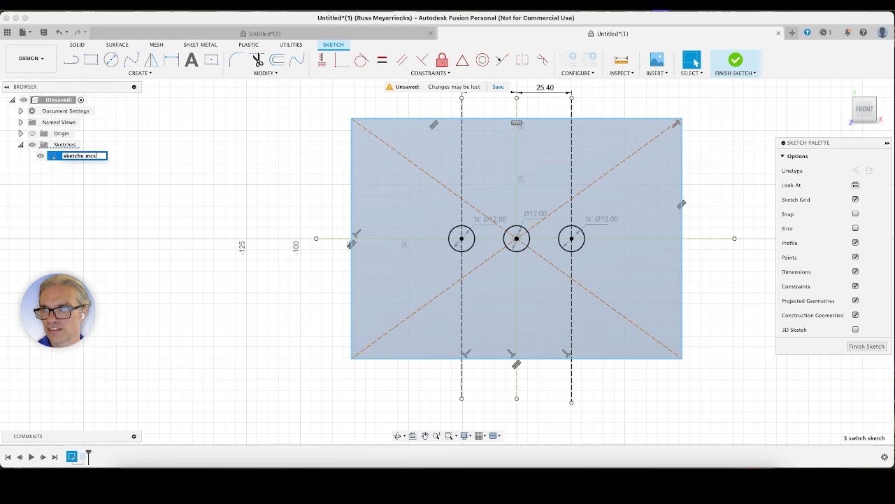
type("ketchy mcsketchface")
key("Return")
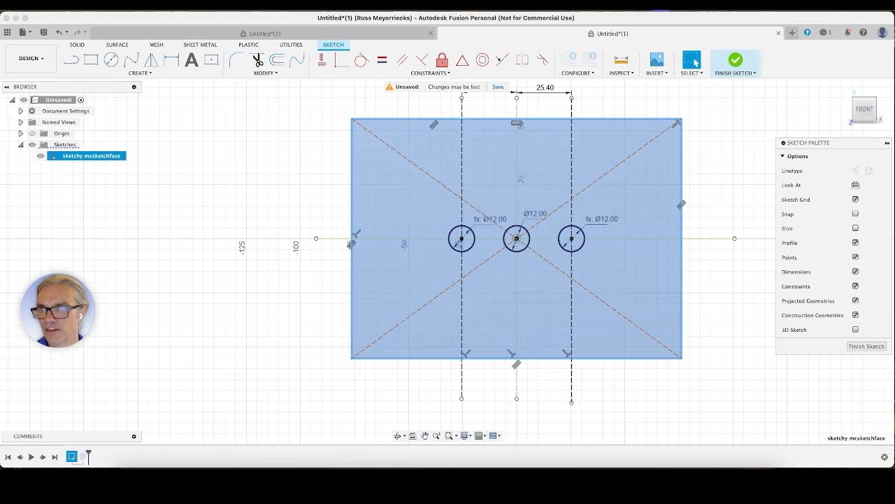
middle_click_drag(733, 181, 700, 193)
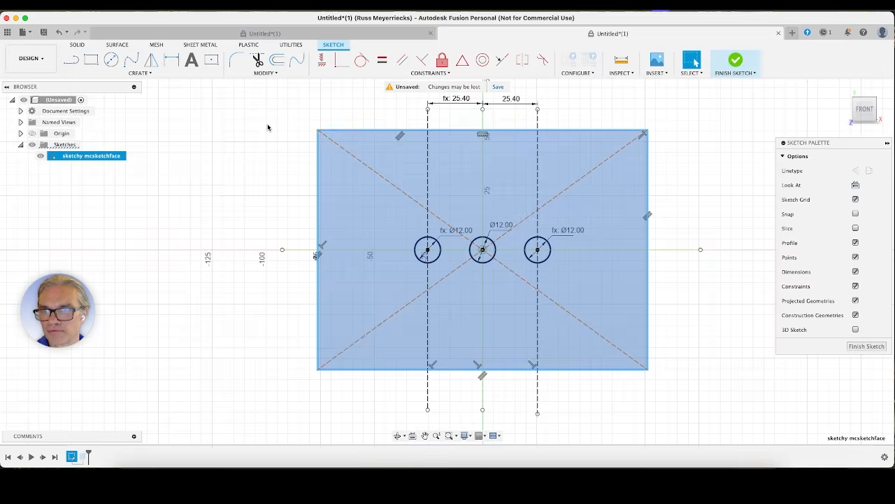
left_click(266, 131)
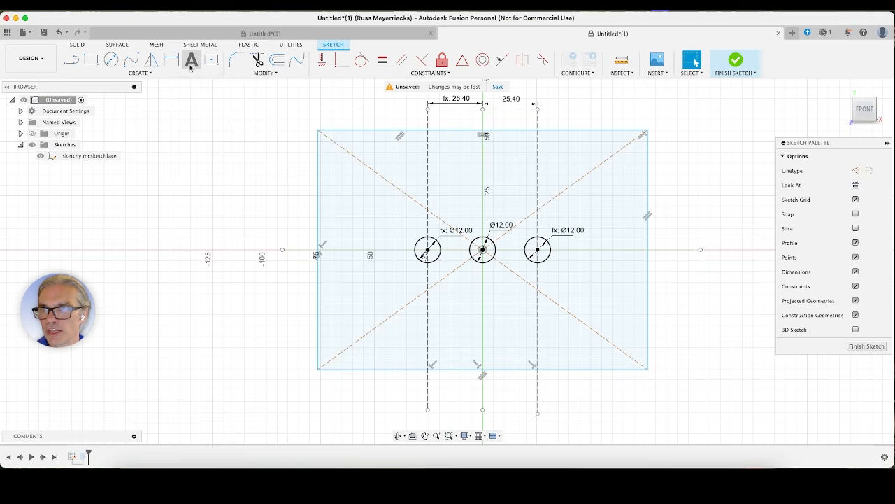
Place a sketch text frame outside the panel, beside its left edge, with "chem" and "trails" on two lines
left_click(140, 73)
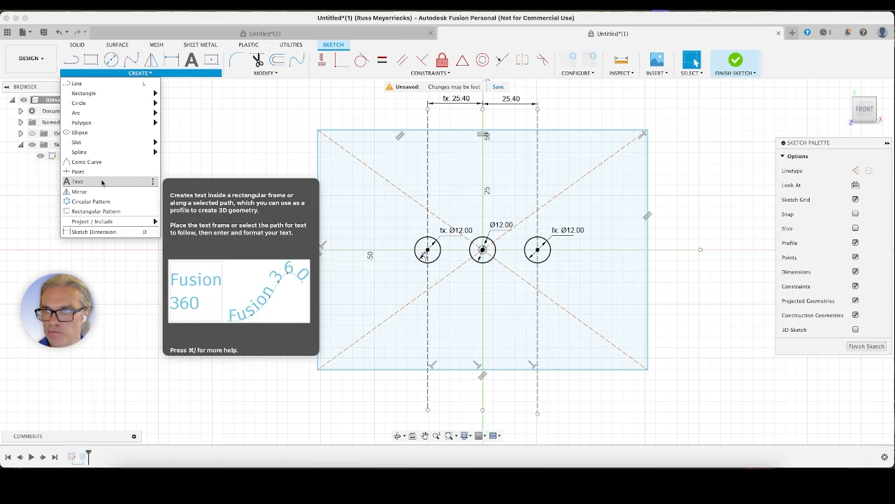
key("Escape")
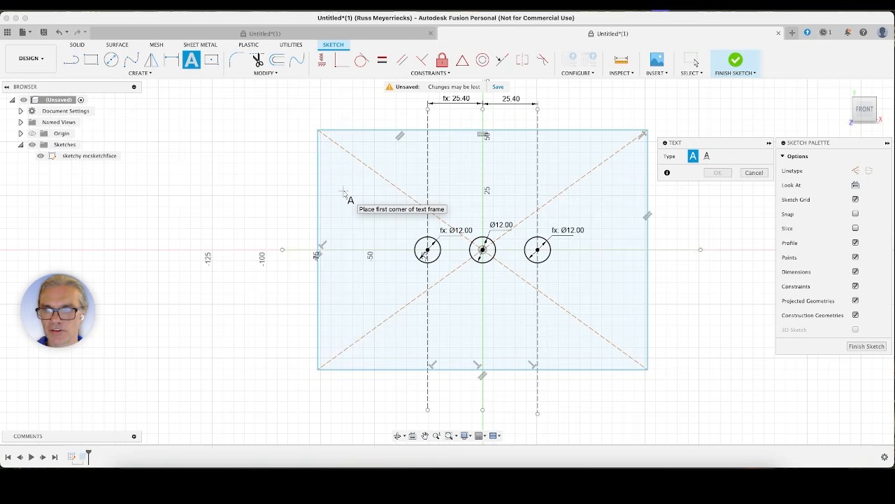
left_click(203, 159)
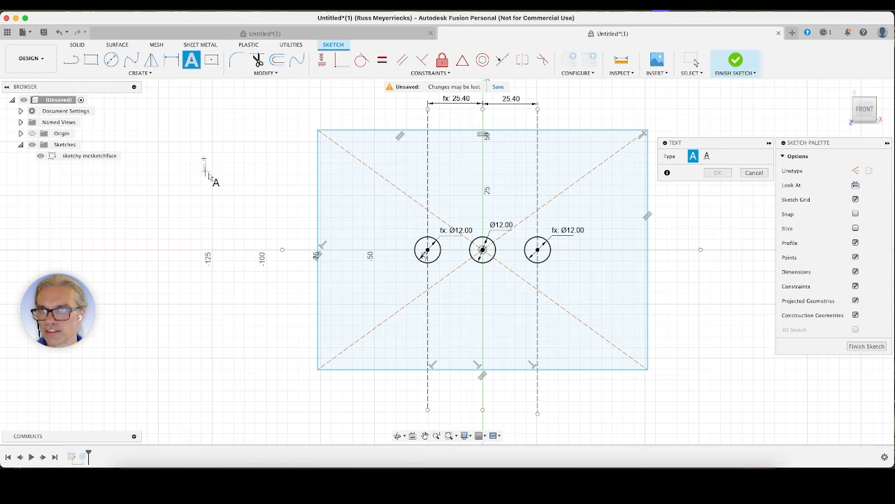
left_click(295, 212)
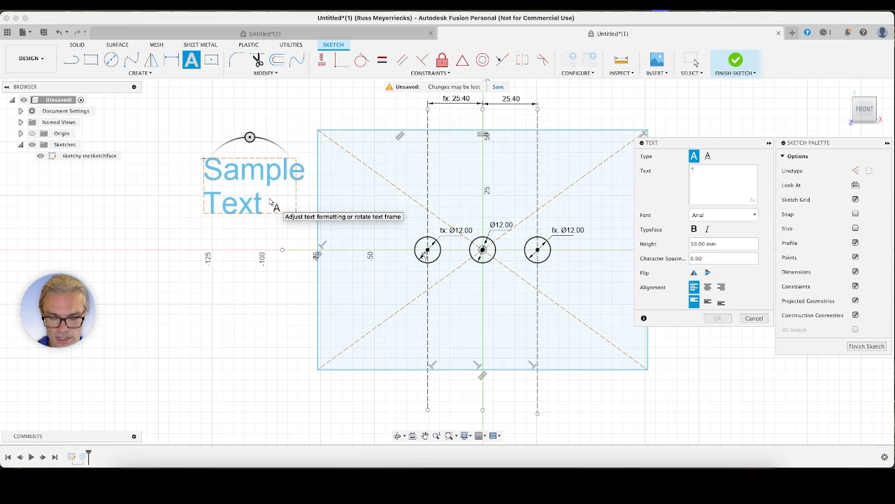
type("chem")
key("Return")
type("trails")
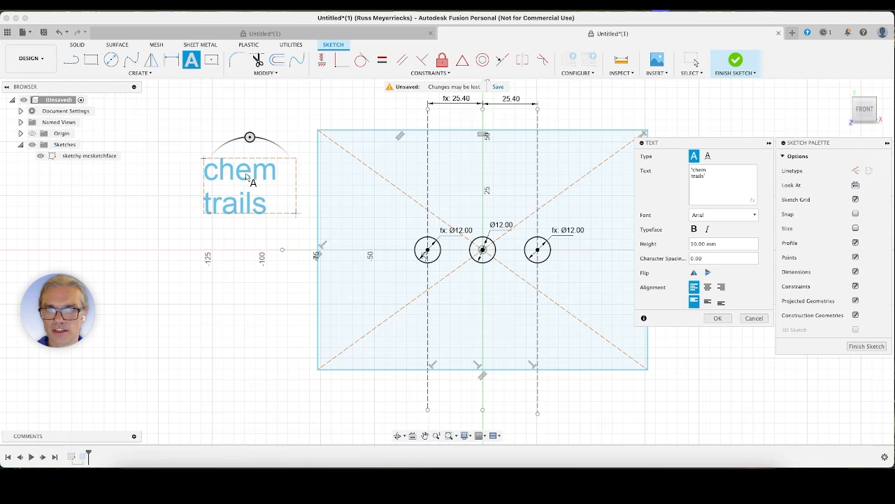
Centre the text horizontally and vertically within its frame
mouse_move(740, 145)
left_mouse_down()
mouse_move(726, 140)
mouse_move(733, 144)
left_mouse_up()
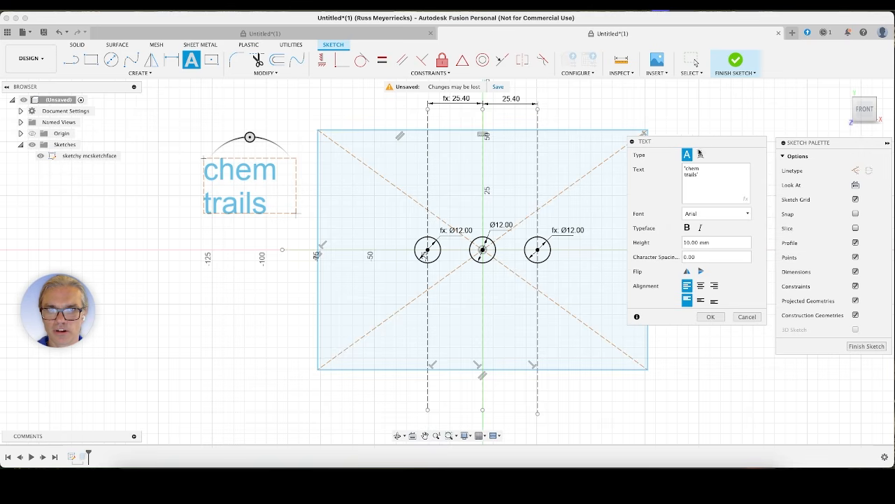
left_click(701, 286)
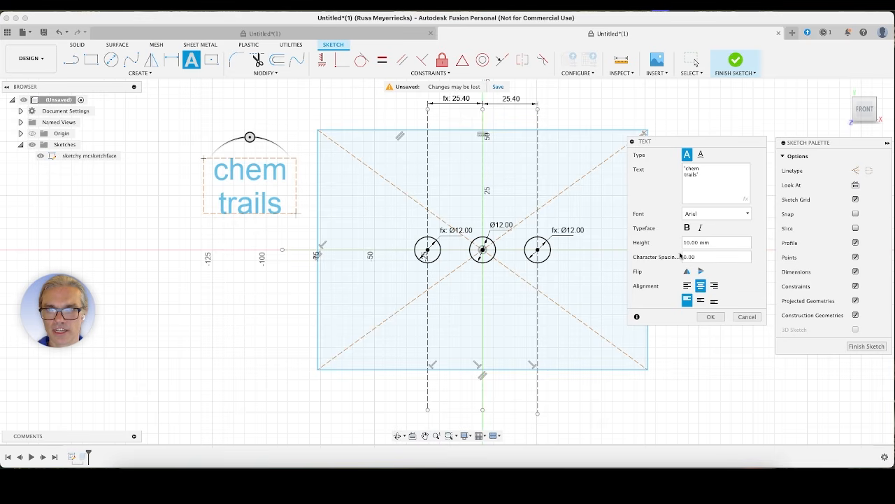
left_click(702, 300)
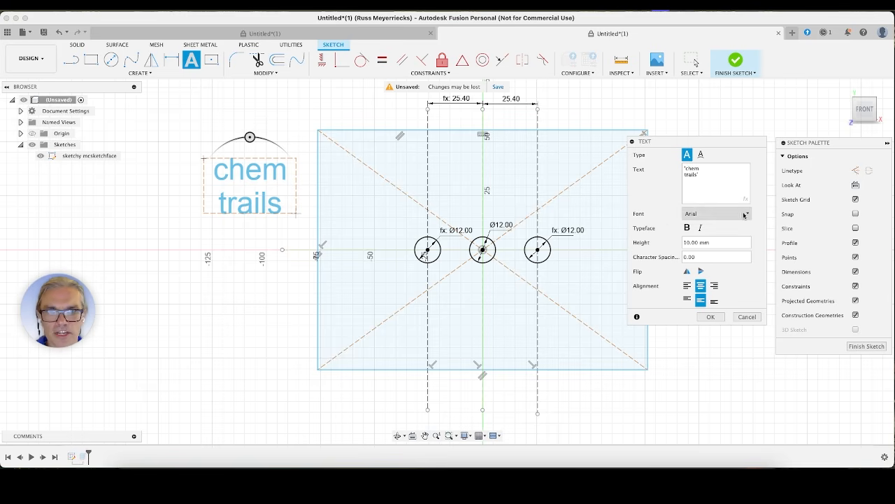
Set the text's font to Futura with a bold typeface
left_click(717, 214)
scroll(734, 290, "down", 5)
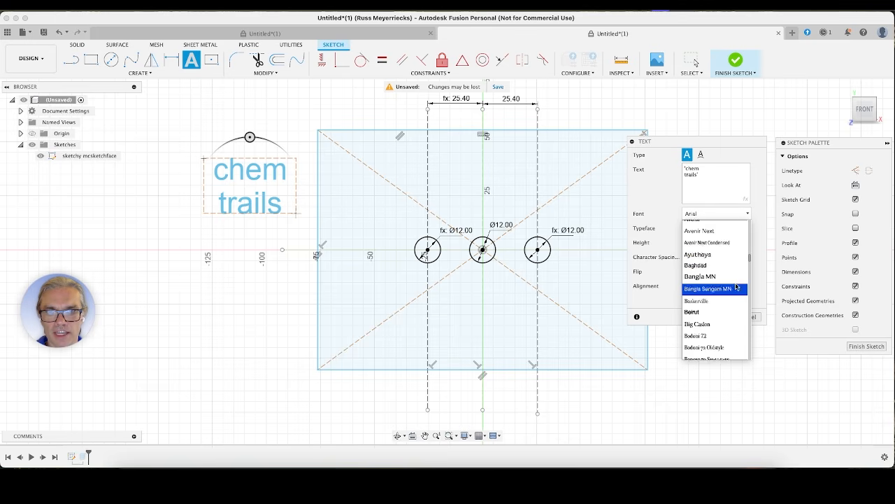
scroll(727, 286, "down", 10)
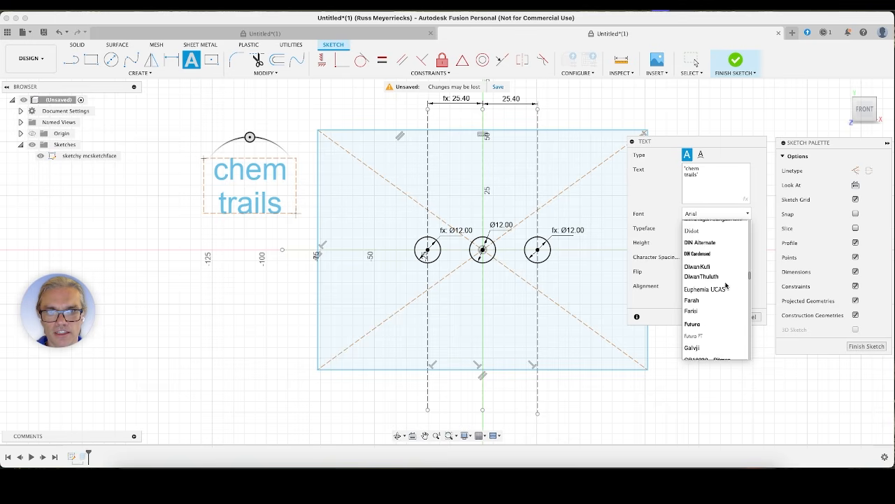
scroll(726, 284, "down", 5)
scroll(726, 285, "down", 3)
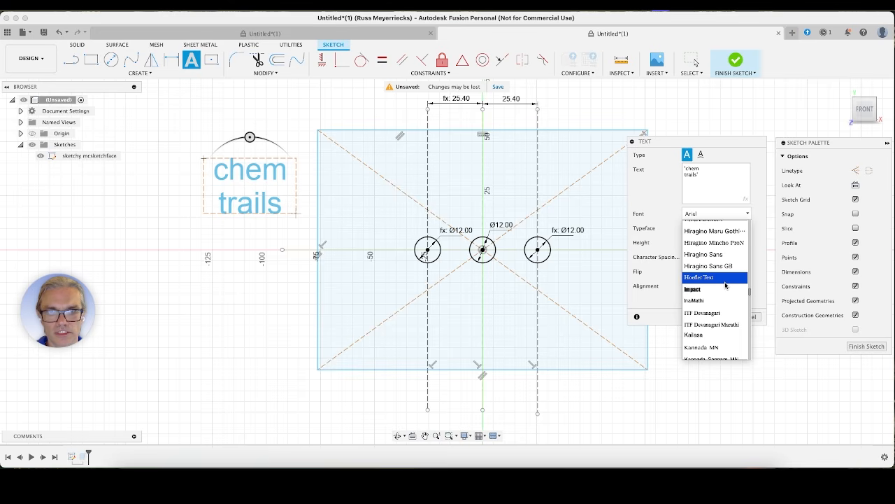
scroll(726, 284, "up", 5)
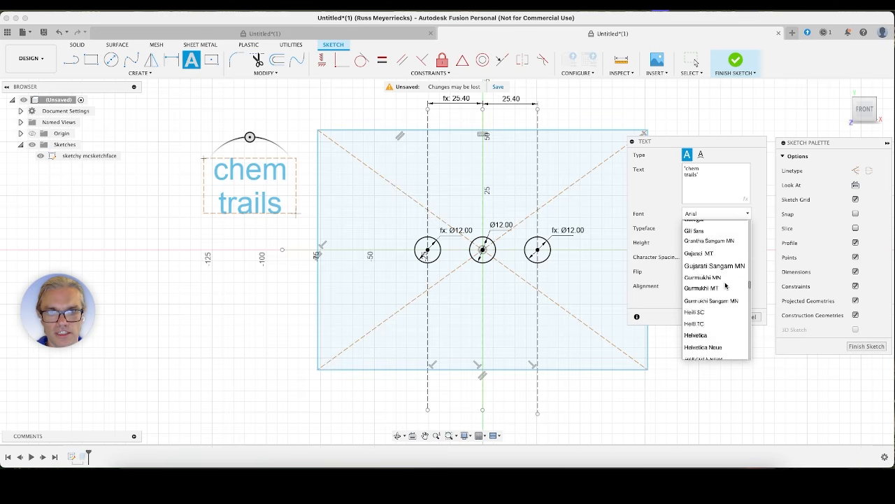
scroll(726, 284, "up", 3)
left_click(696, 289)
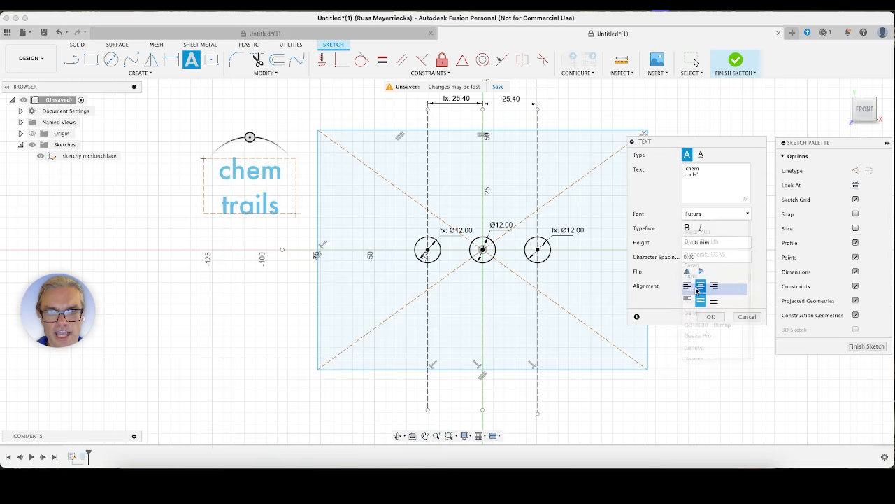
left_click(686, 228)
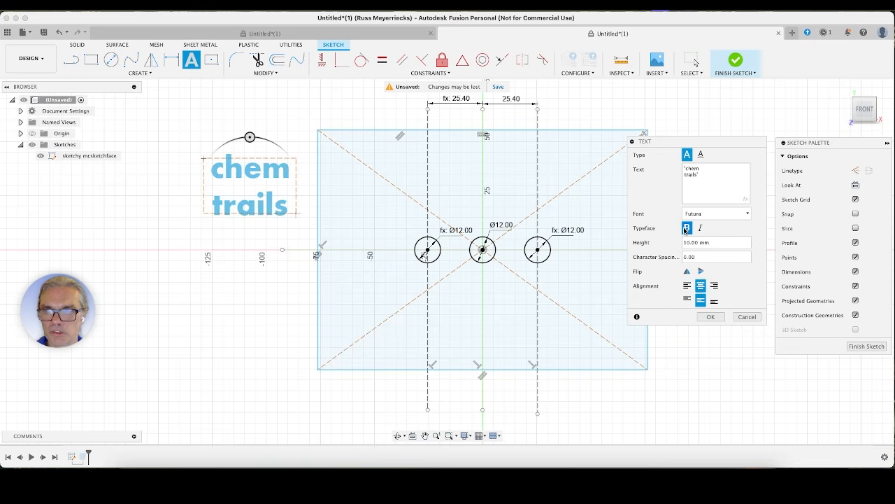
left_click(686, 228)
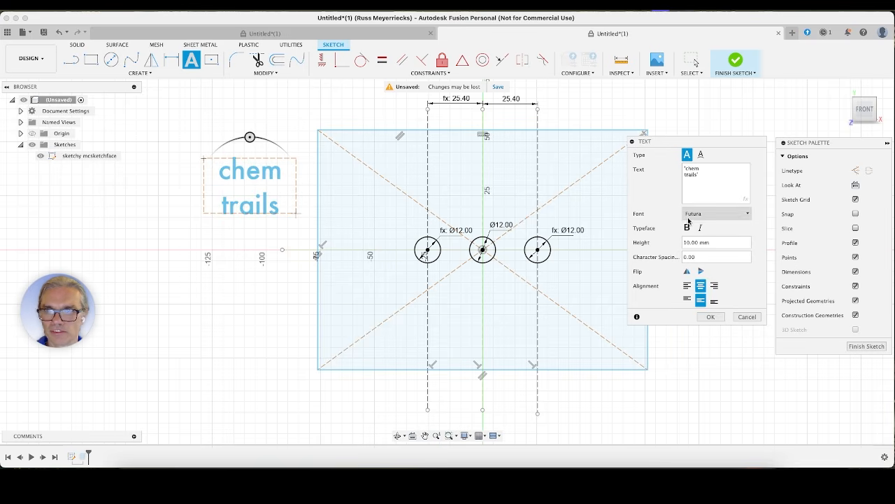
left_click(686, 228)
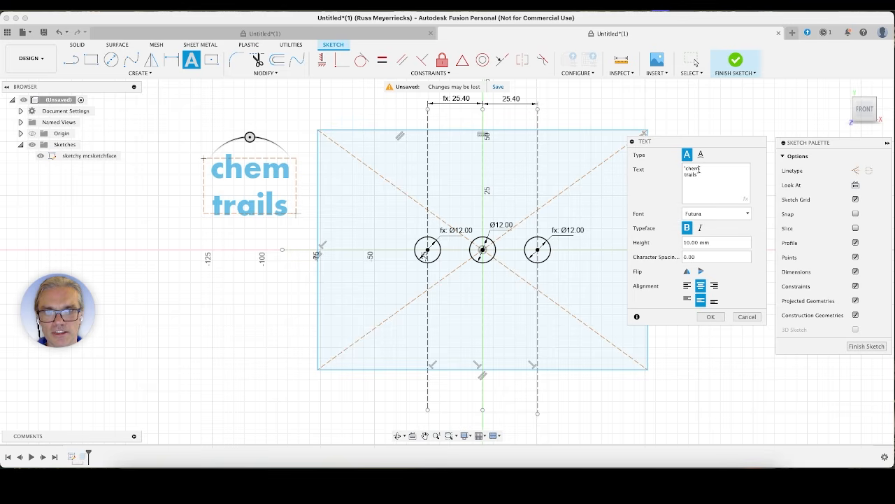
Replace the text with uppercase "CHEM" and "TRAILS" on two lines, and accept the text settings
left_click_drag(685, 169, 697, 171)
left_click(701, 176)
key("super+a")
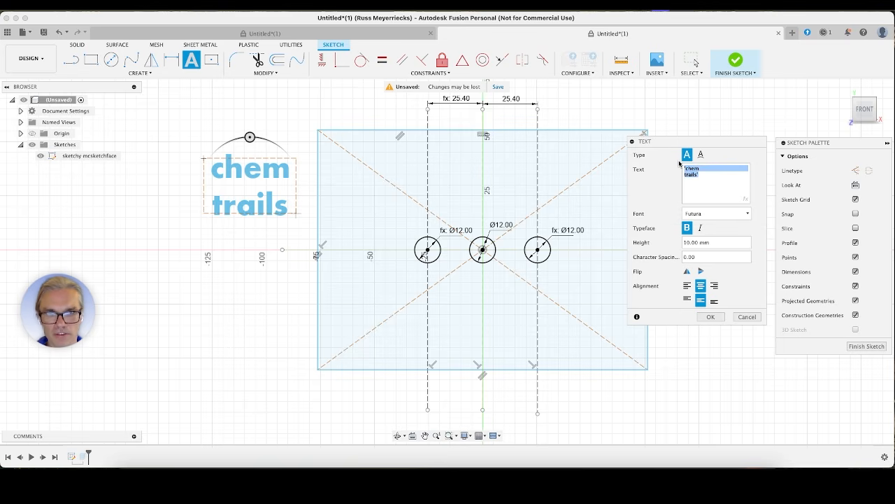
type("ch")
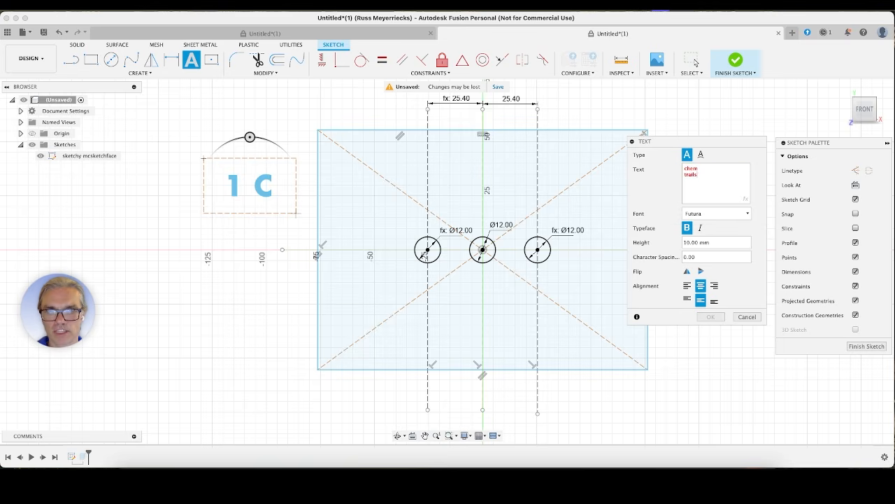
key("super+a")
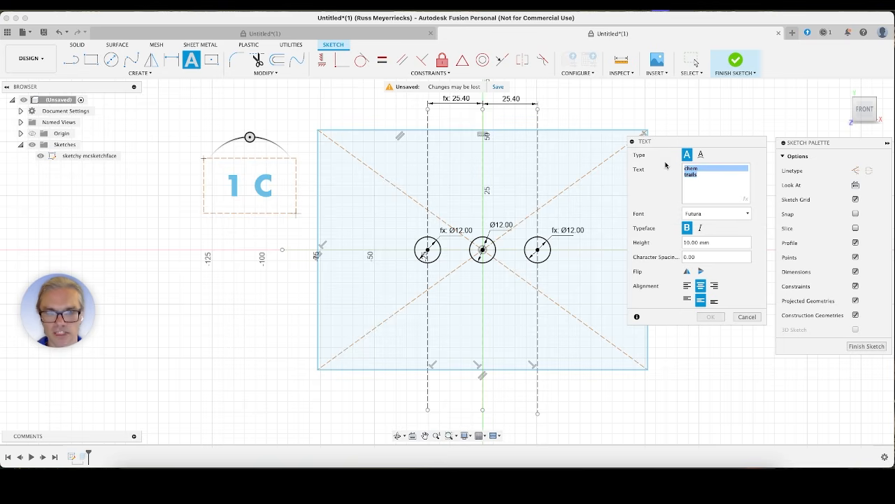
type("CH")
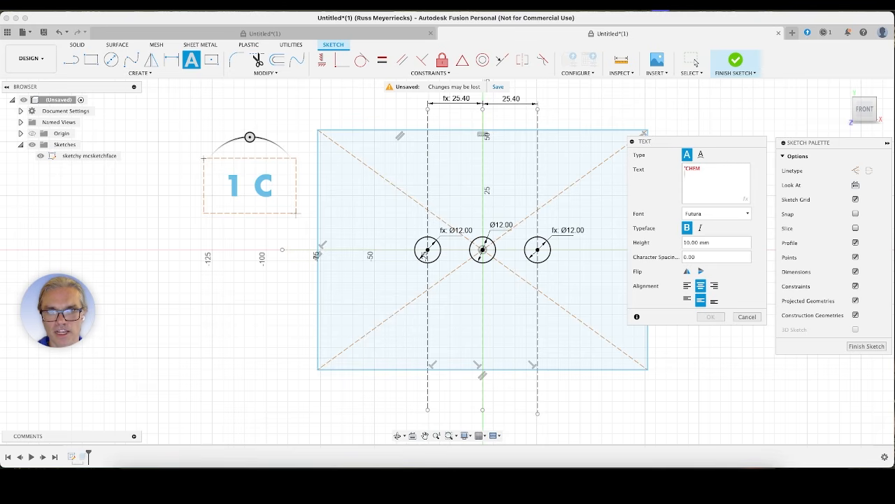
type("EM TRAILS")
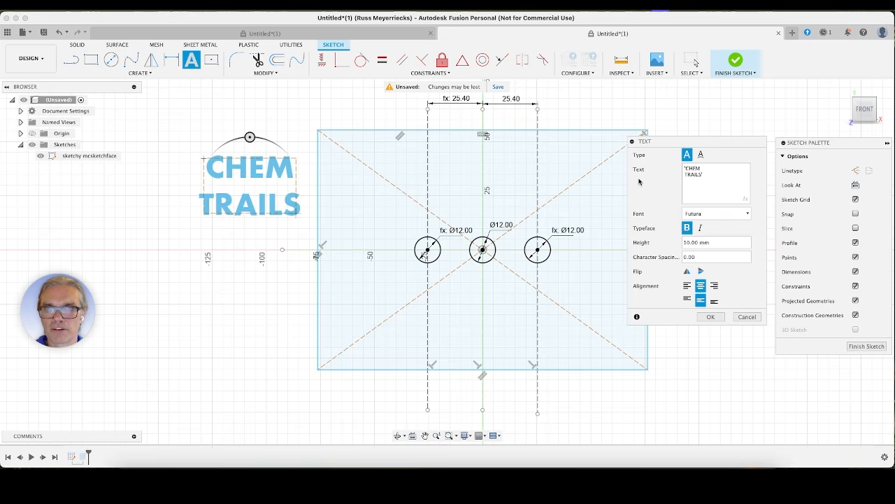
left_click(711, 316)
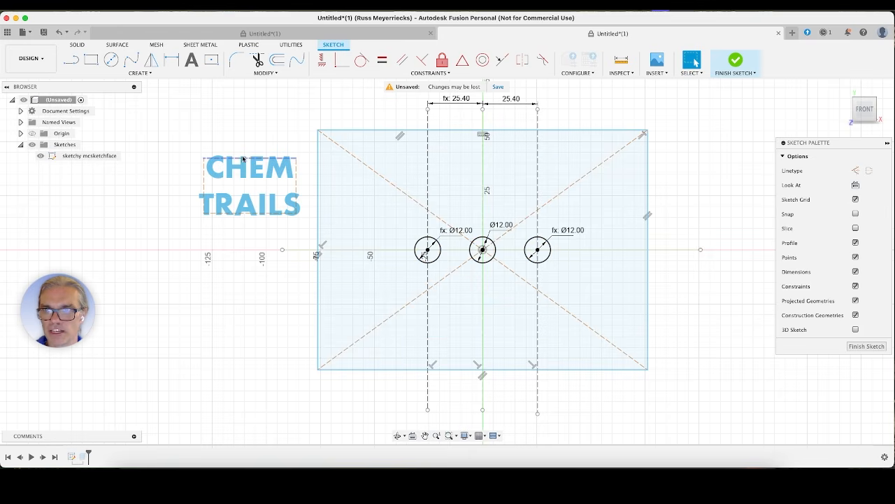
Try to reposition the CHEM TRAILS text by its frame, and delete the text from the sketch
mouse_move(217, 175)
left_mouse_down()
mouse_move(336, 185)
mouse_move(200, 172)
left_mouse_up()
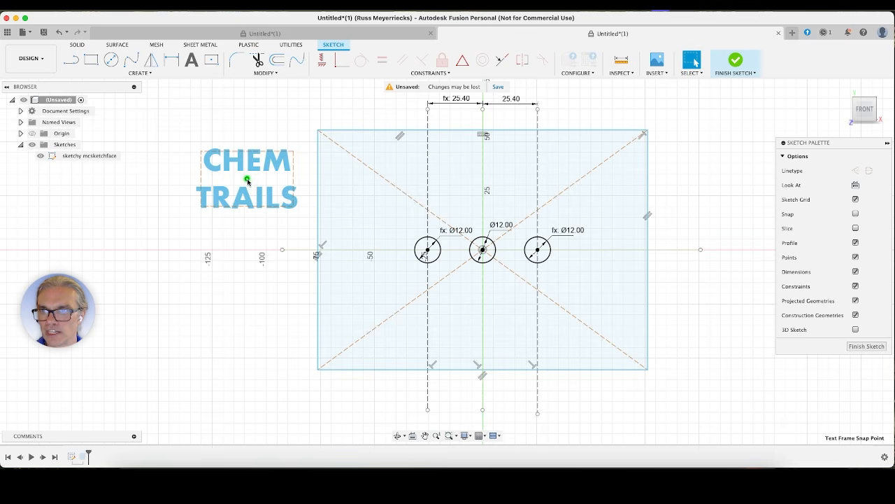
mouse_move(247, 180)
left_mouse_down()
mouse_move(277, 194)
mouse_move(430, 215)
mouse_move(409, 250)
mouse_move(429, 242)
mouse_move(366, 200)
mouse_move(350, 214)
mouse_move(275, 169)
mouse_move(400, 231)
left_mouse_up()
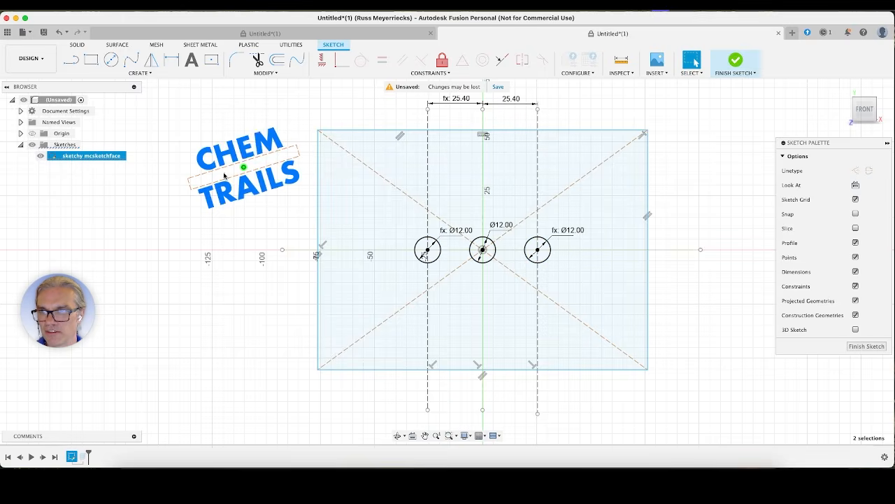
left_click(248, 151)
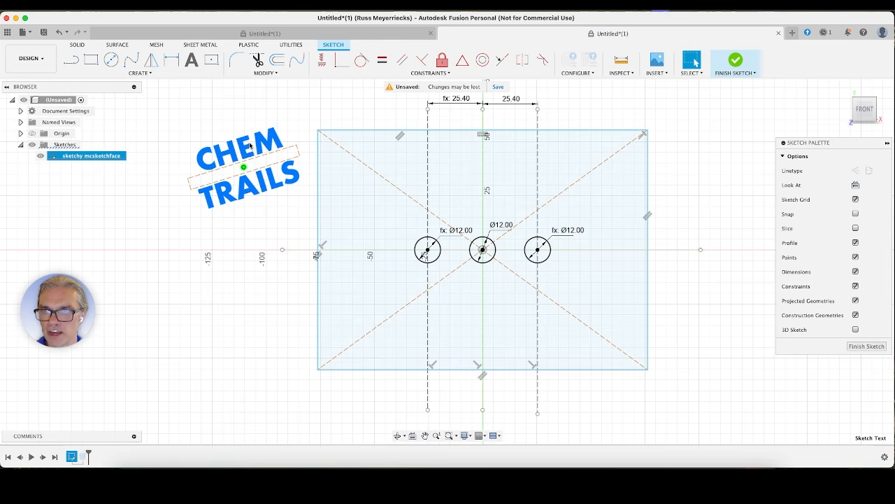
key("Delete")
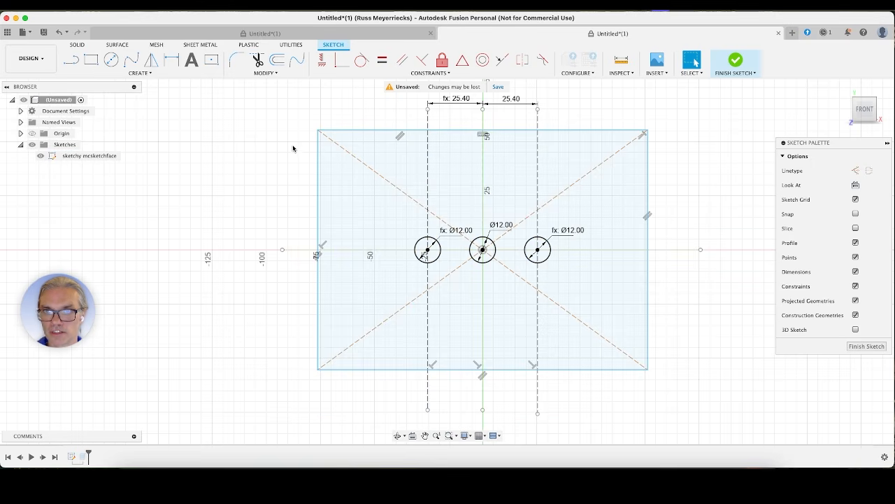
Draw a horizontal construction line about 209 mm long below the three holes, extending past both sides of the panel
left_click(856, 172)
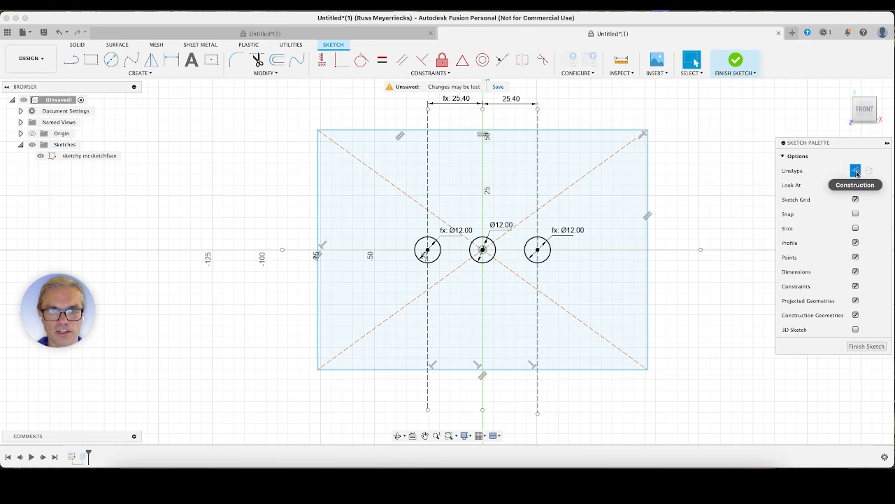
left_click(75, 64)
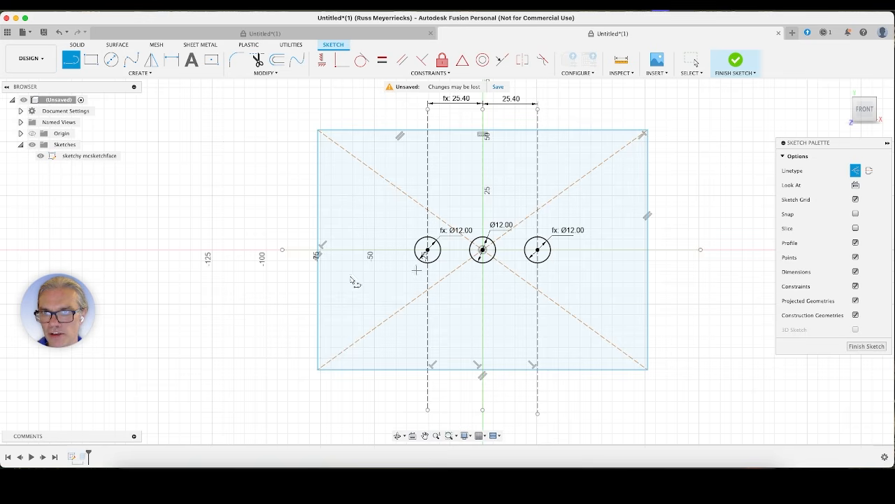
left_click(265, 281)
left_click(717, 283)
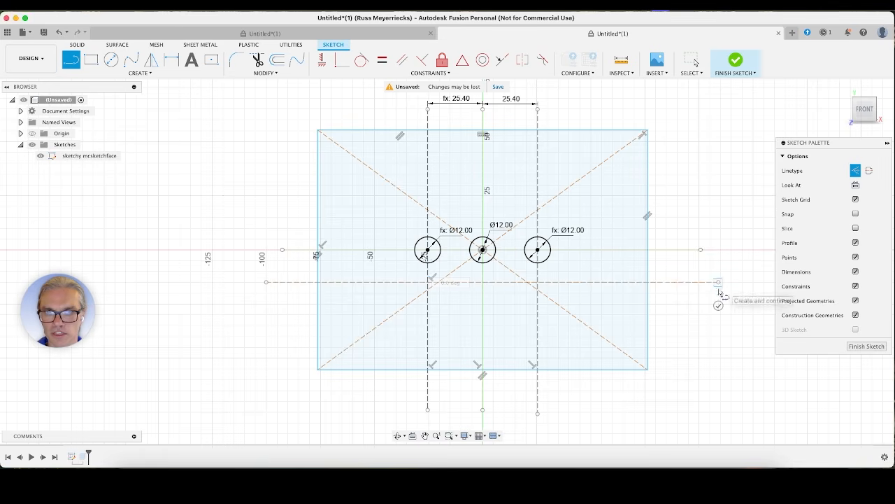
key("Escape")
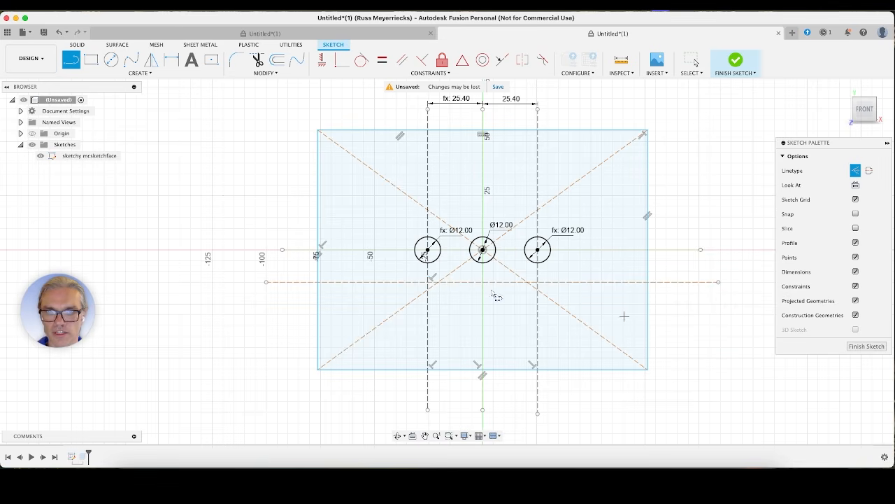
key("Escape")
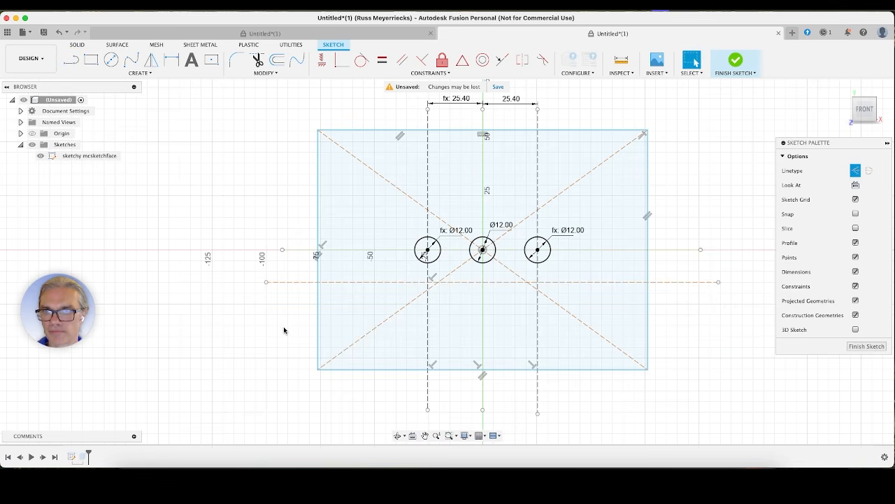
Dimension the new horizontal construction line 20 mm below the holes' horizontal centreline
mouse_move(291, 283)
left_mouse_down()
mouse_move(289, 322)
mouse_move(294, 275)
mouse_move(292, 287)
left_mouse_up()
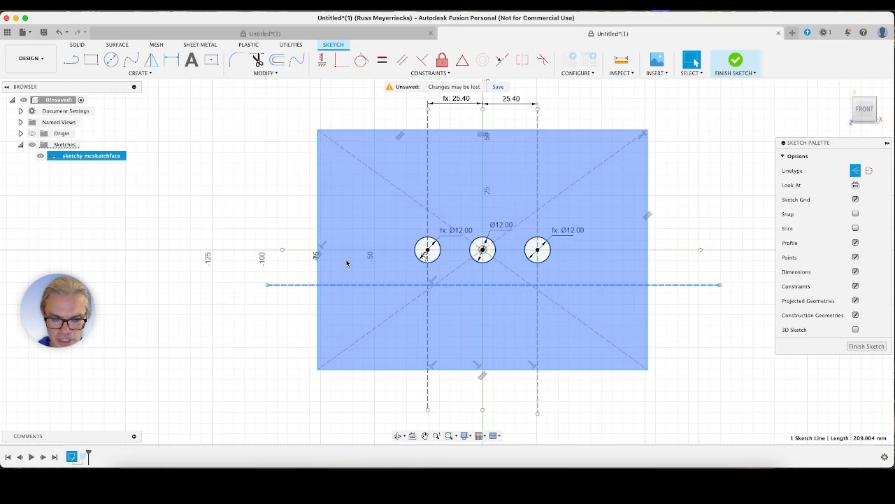
key("d")
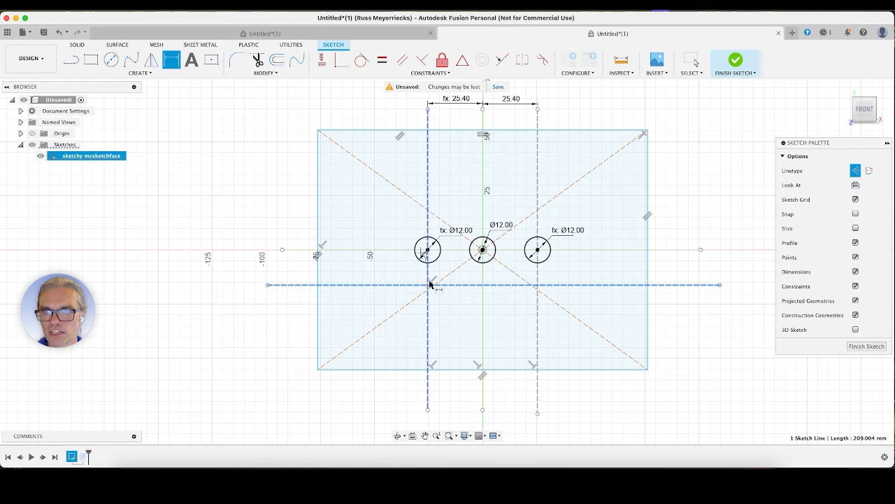
key("Escape")
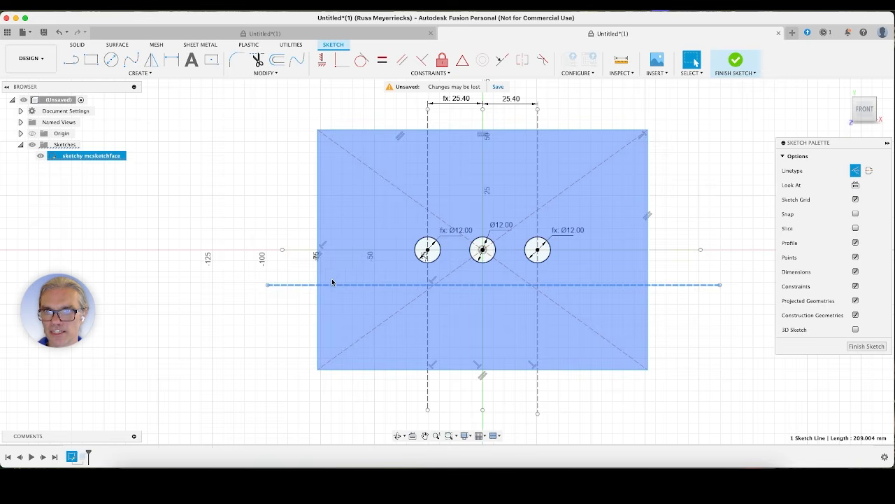
left_click(172, 61)
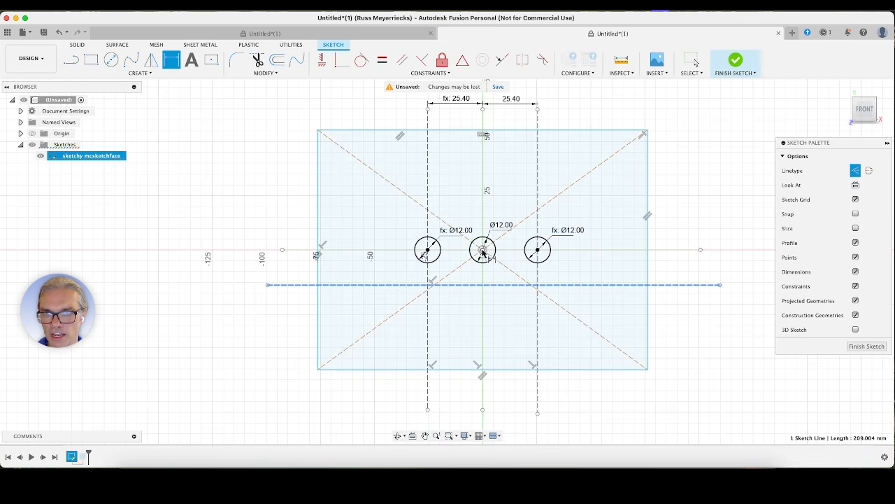
left_click(352, 249)
left_click(246, 266)
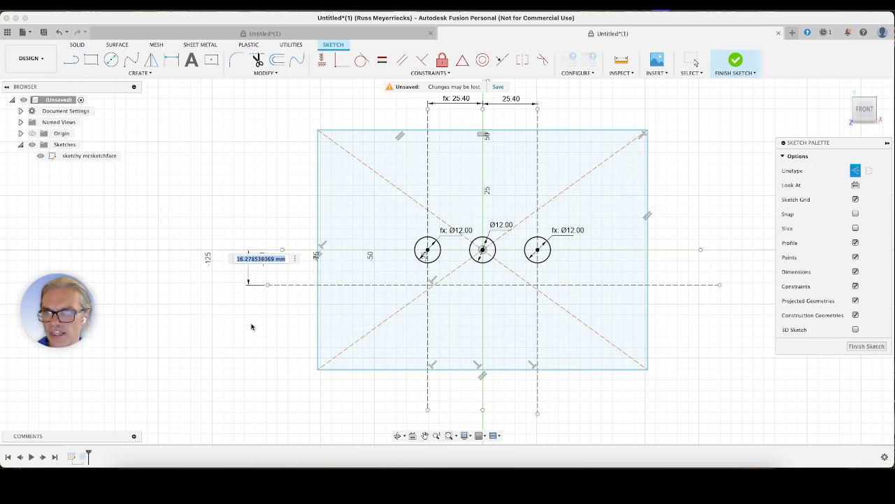
type("20mm")
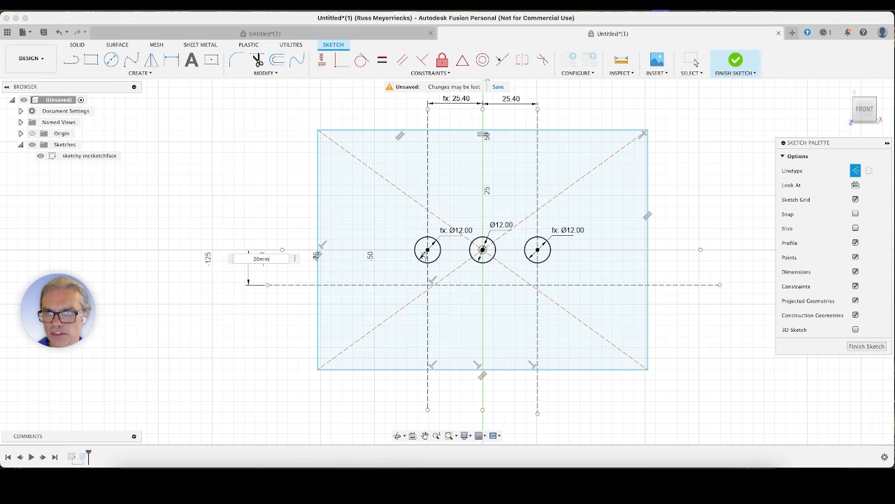
key("Return")
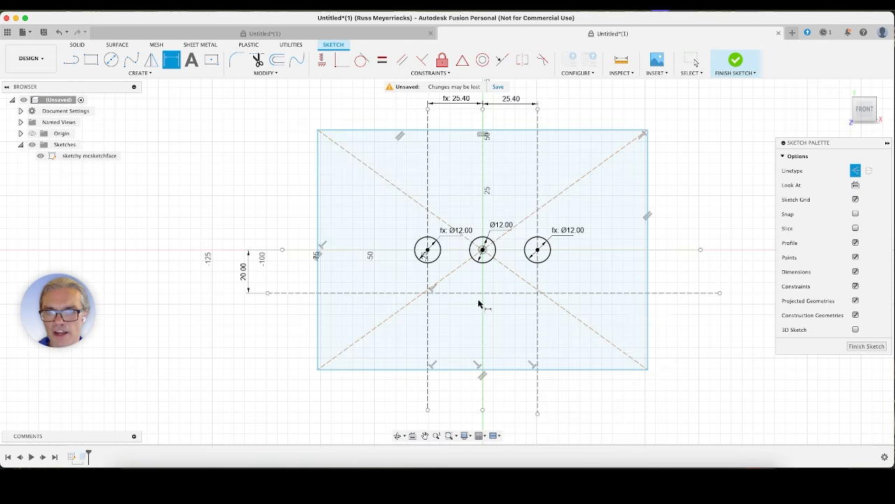
Draw a construction center rectangle about 19 mm tall where the left hole's vertical guide crosses the lower horizontal guide
scroll(479, 303, "up", 3)
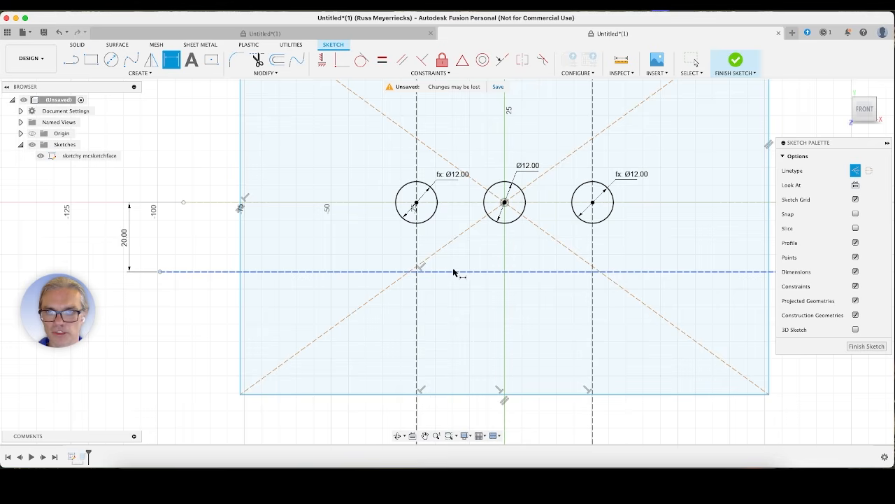
key("Escape")
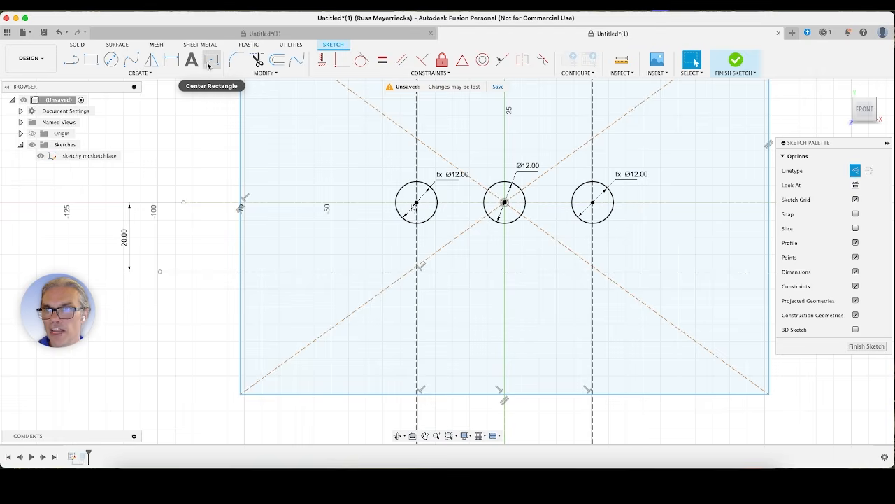
left_click(212, 62)
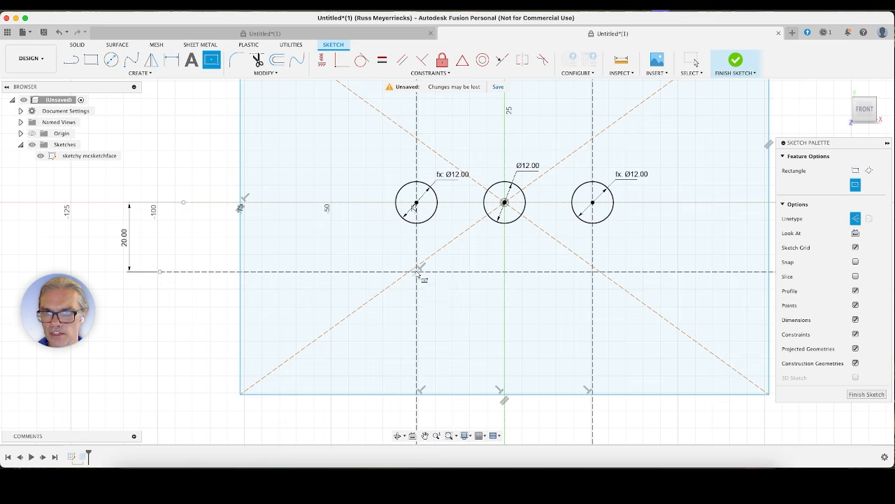
left_click(418, 271)
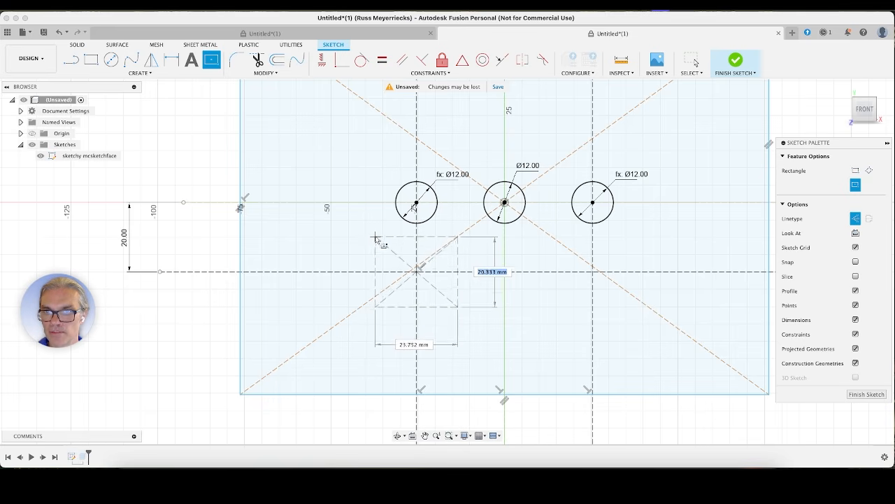
left_click(371, 238)
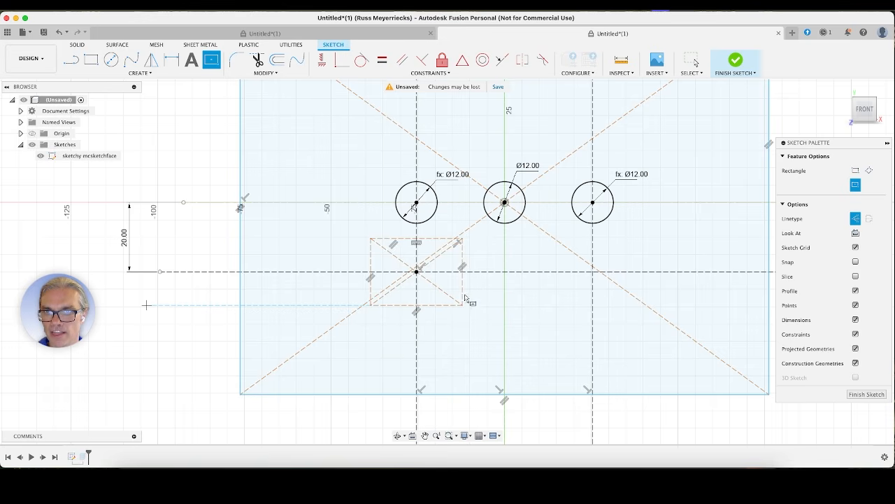
Add the sketch text "OFF" with 5 mm height in a frame spanning opposite corners of the rectangle below the left hole
left_click(191, 60)
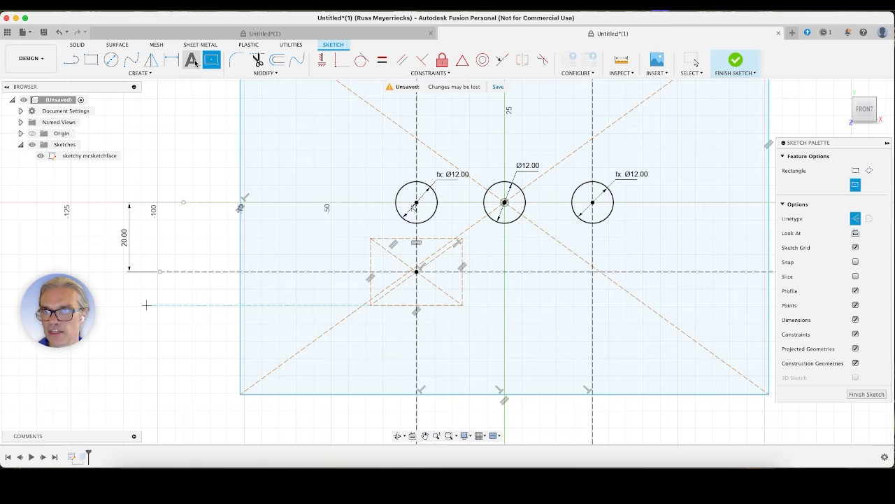
left_click(462, 305)
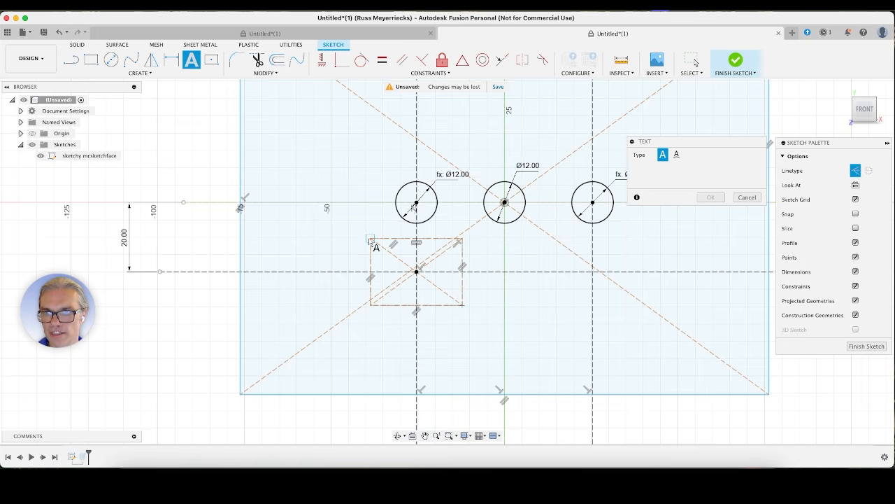
left_click(371, 240)
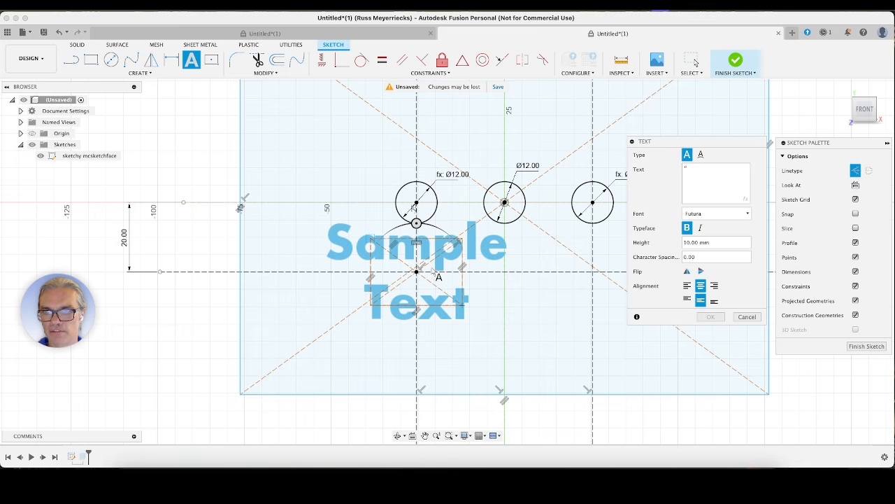
left_click(720, 242)
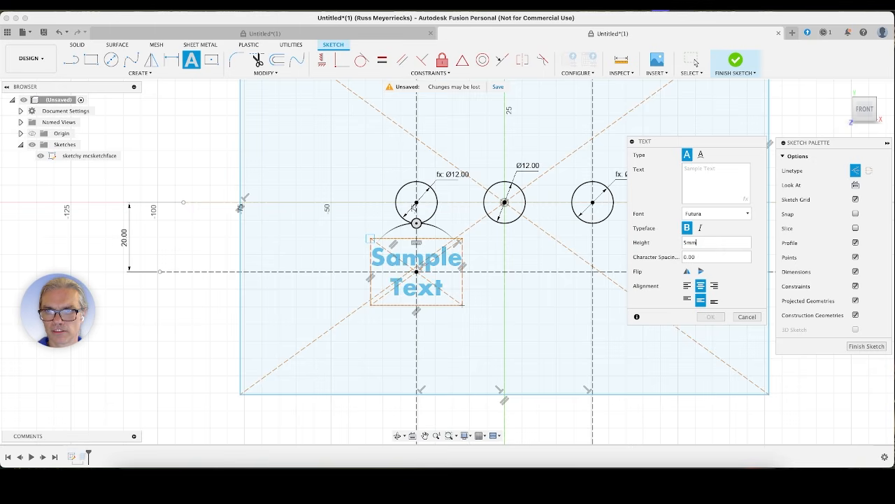
left_click(743, 167)
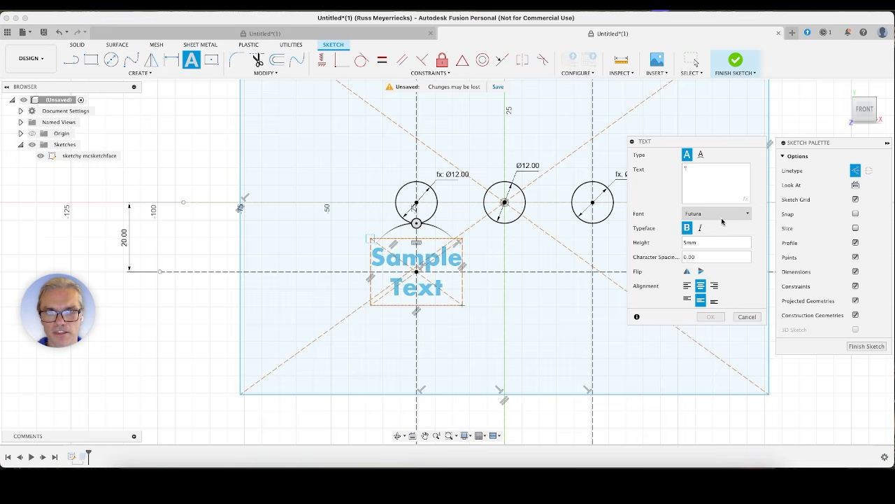
type("OFF")
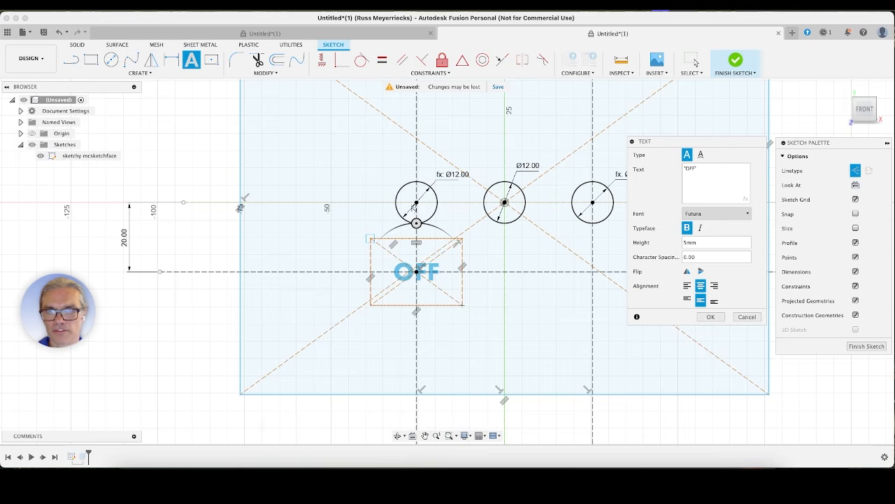
left_click(711, 317)
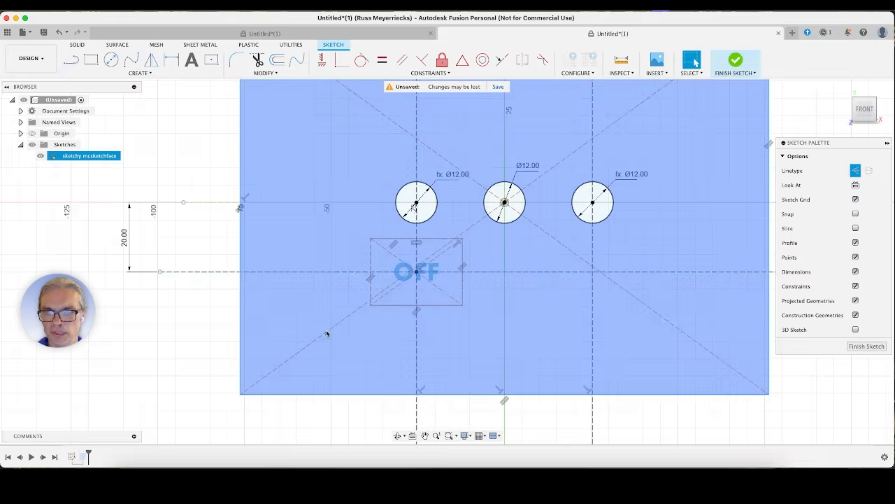
Draw construction center rectangles on the horizontal guide below the middle and right holes, aligned with the OFF rectangle's height, the middle one about 24 by 19 mm
scroll(287, 294, "down", 2)
scroll(287, 295, "down", 1)
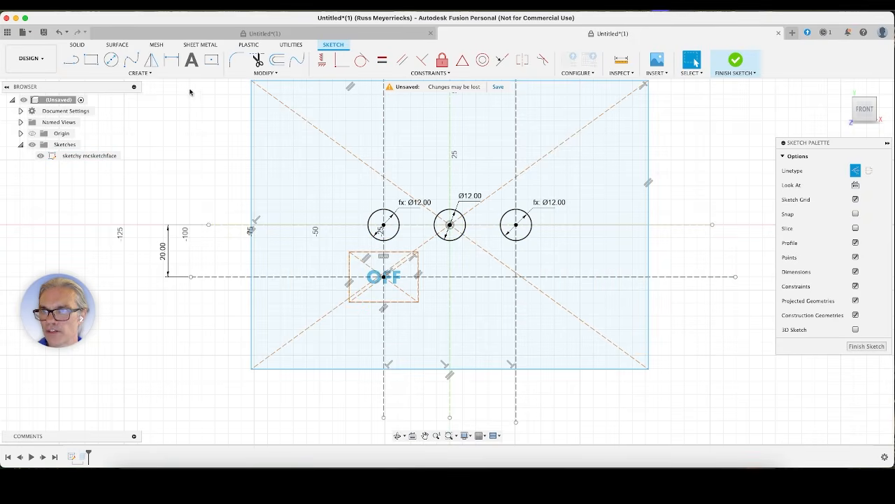
left_click(211, 59)
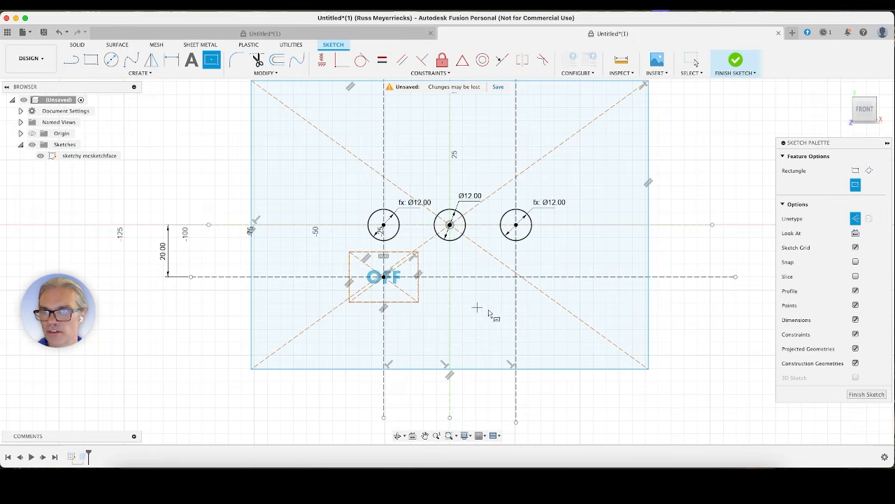
left_click(449, 277)
key("Escape")
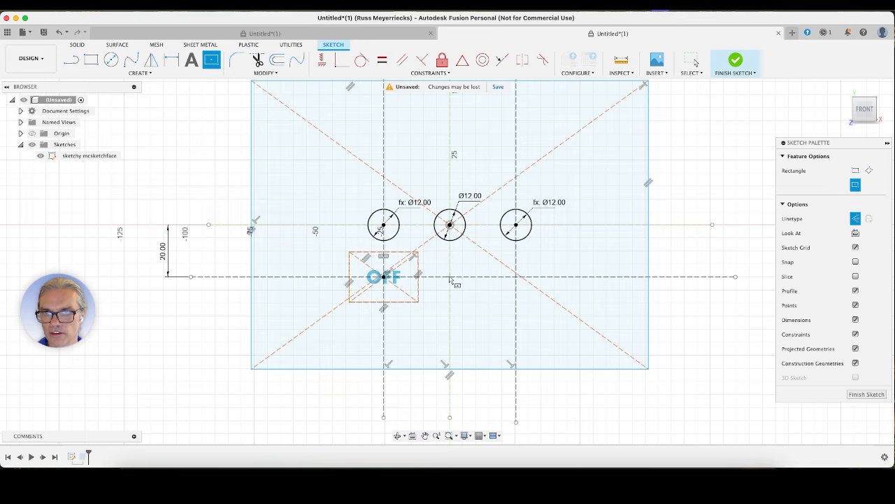
left_click(450, 277)
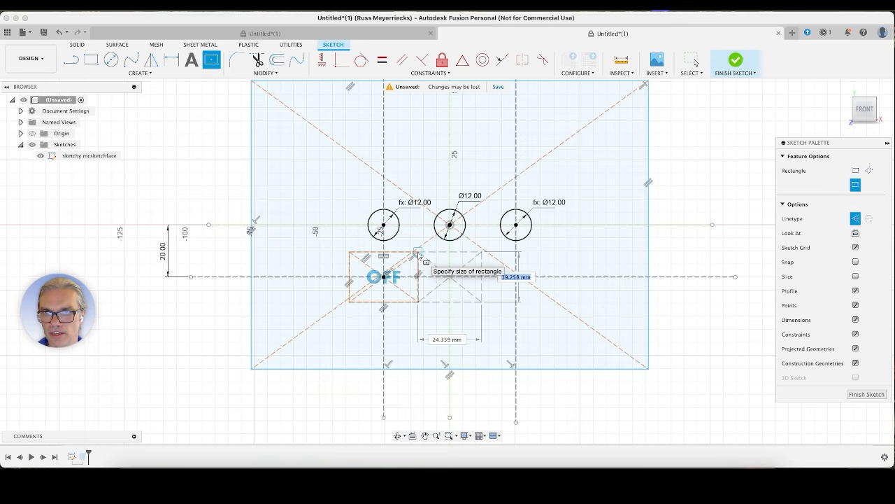
left_click(418, 252)
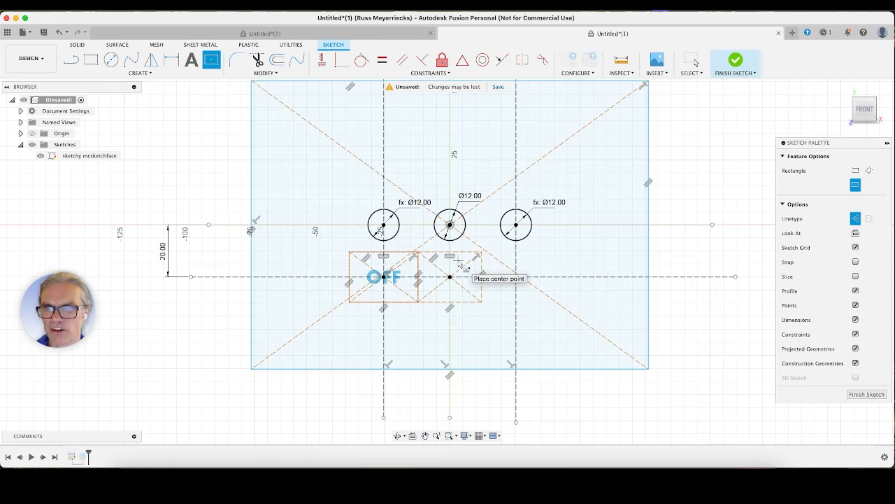
left_click(515, 277)
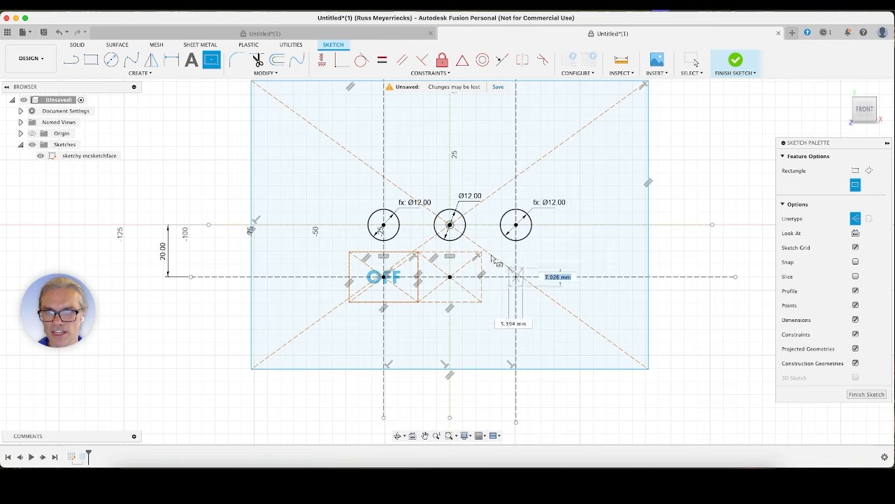
left_click(551, 252)
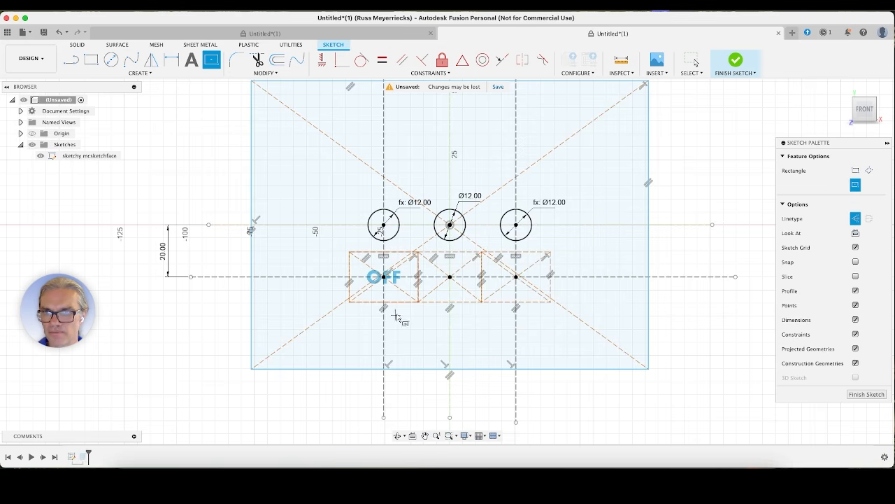
Add the sketch text "OFF" with 5 mm height in a frame spanning the rectangle below the middle hole
key("Escape")
left_click(191, 60)
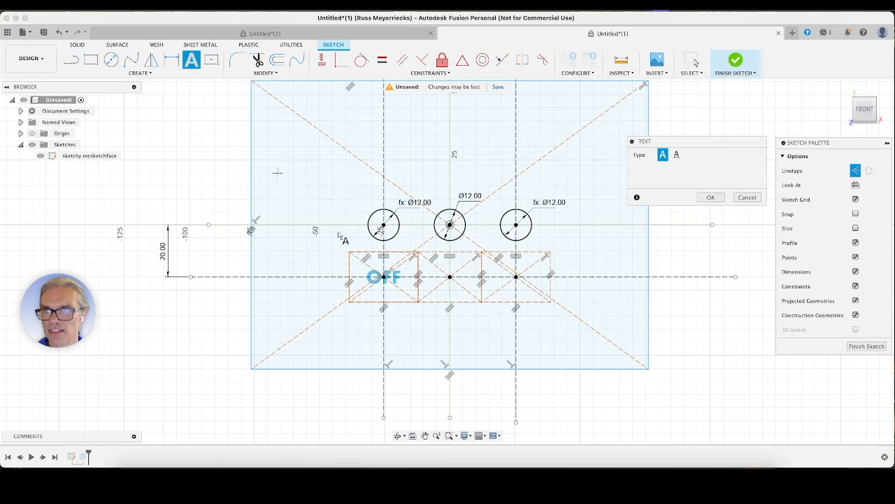
left_click(482, 303)
left_click(418, 253)
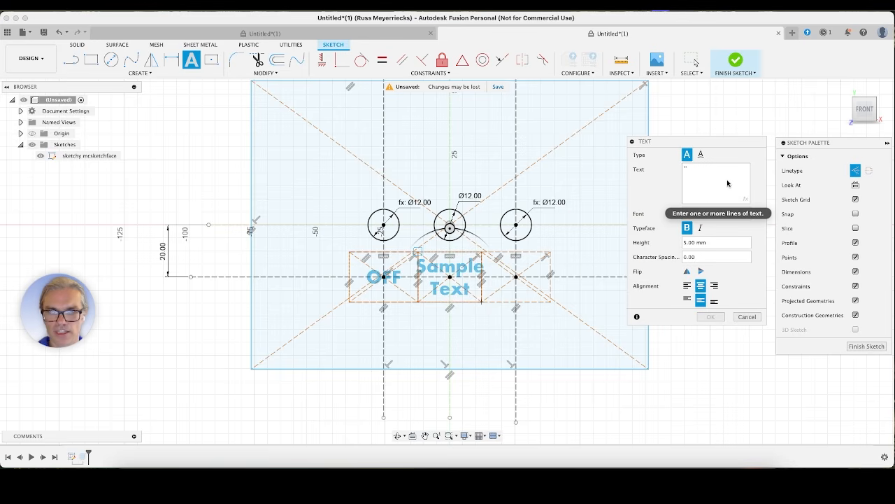
type("OFF")
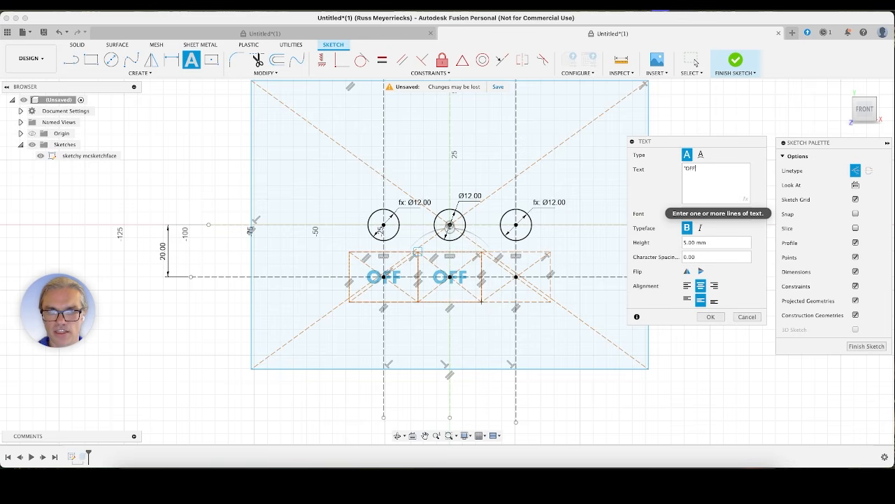
left_click(719, 318)
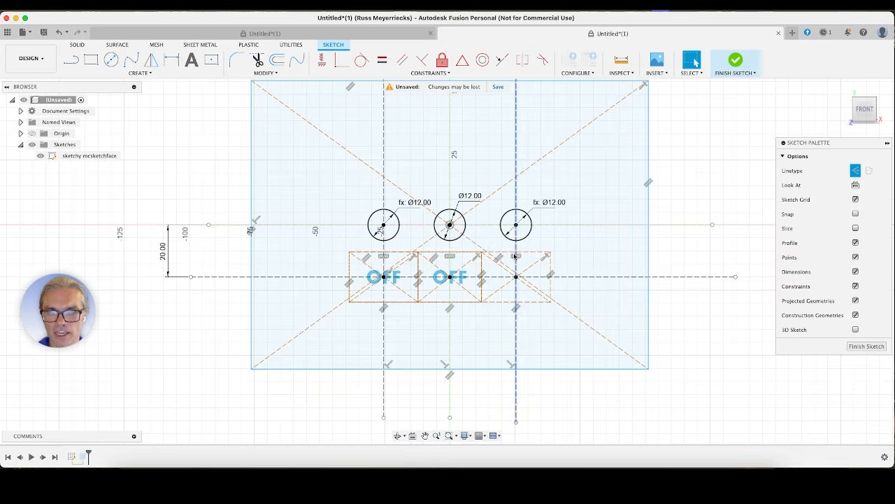
Add the sketch text "OFF" with 5 mm height in a frame spanning the rectangle below the right hole
left_click(190, 61)
left_click(549, 303)
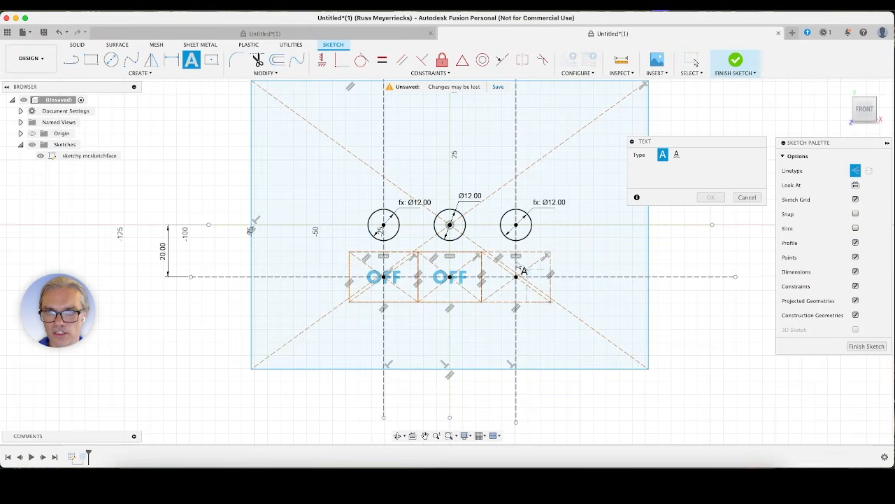
left_click(482, 252)
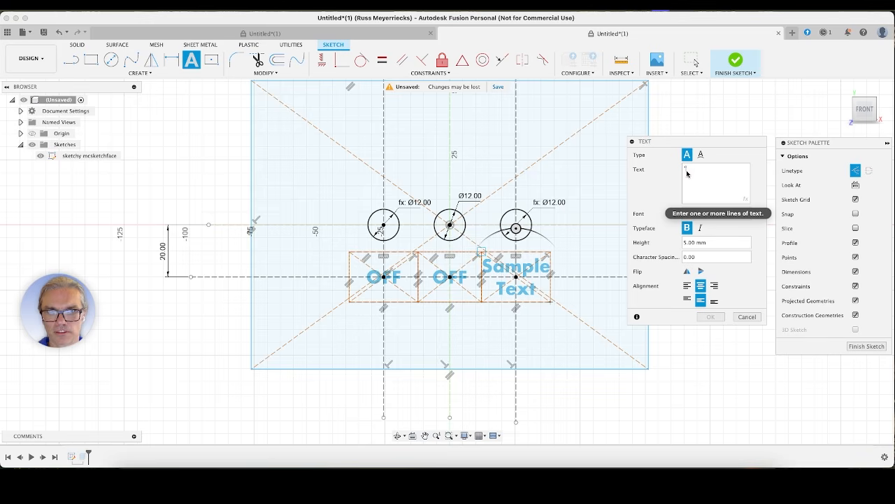
type("OFF")
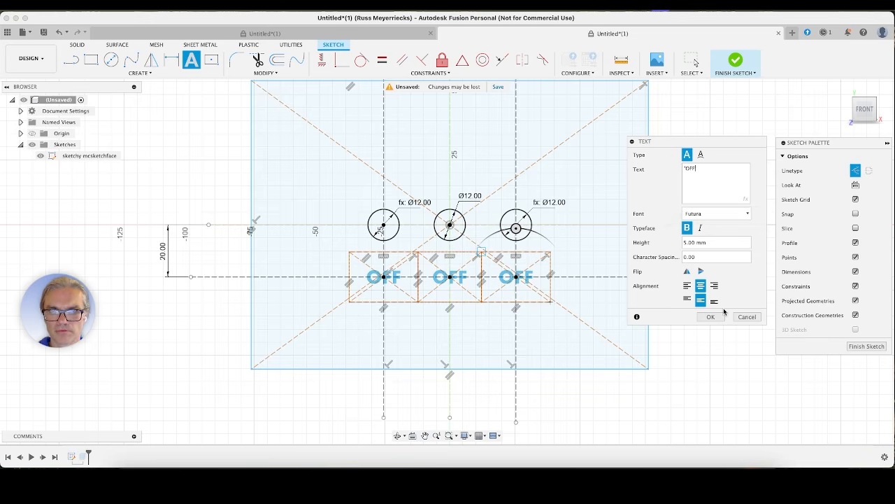
left_click(711, 316)
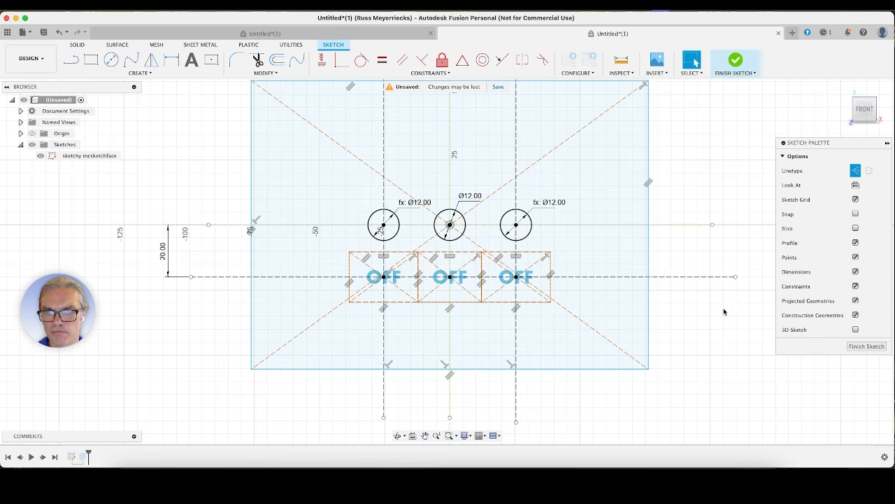
mouse_move(724, 312)
middle_mouse_down("shift")
mouse_move(678, 332)
mouse_move(697, 314)
mouse_move(657, 343)
mouse_move(718, 307)
middle_mouse_up("shift")
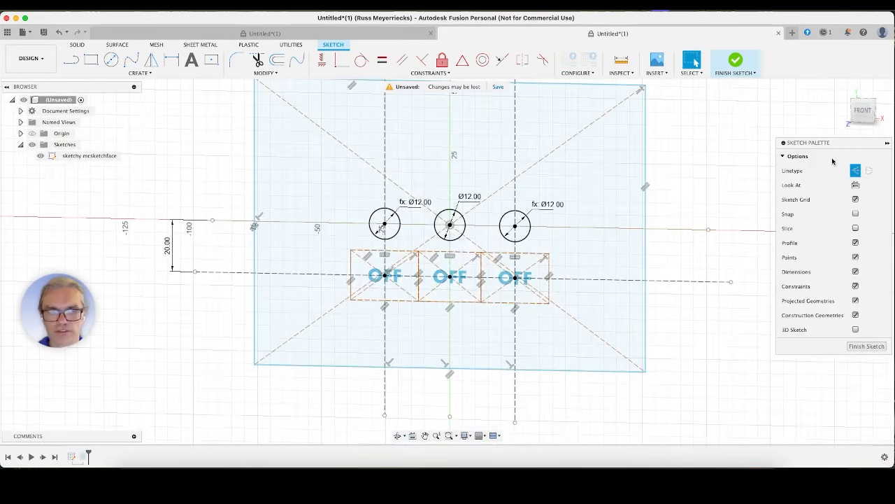
left_click(862, 112)
mouse_move(669, 190)
middle_mouse_down()
mouse_move(714, 176)
mouse_move(727, 185)
middle_mouse_up()
left_click(418, 218)
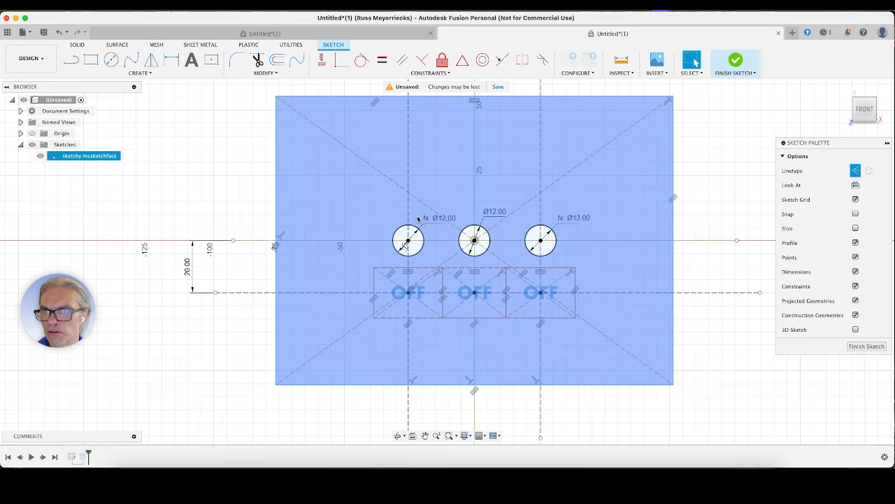
left_click(197, 182)
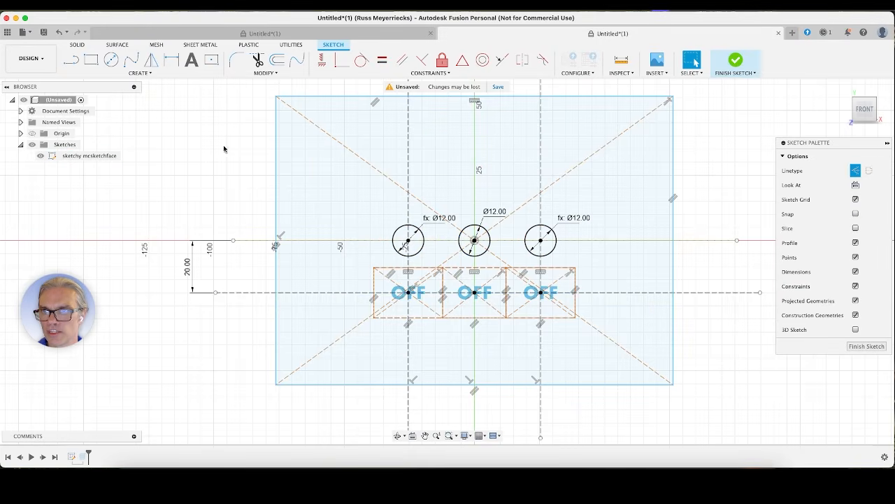
Draw a horizontal construction line about 211 mm long across the panel, about 28 mm above the holes' centreline
left_click(71, 59)
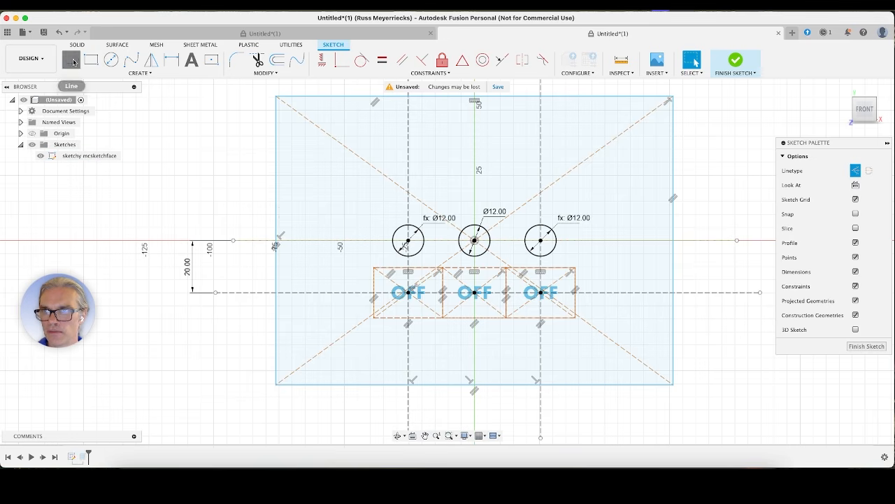
left_click(201, 150)
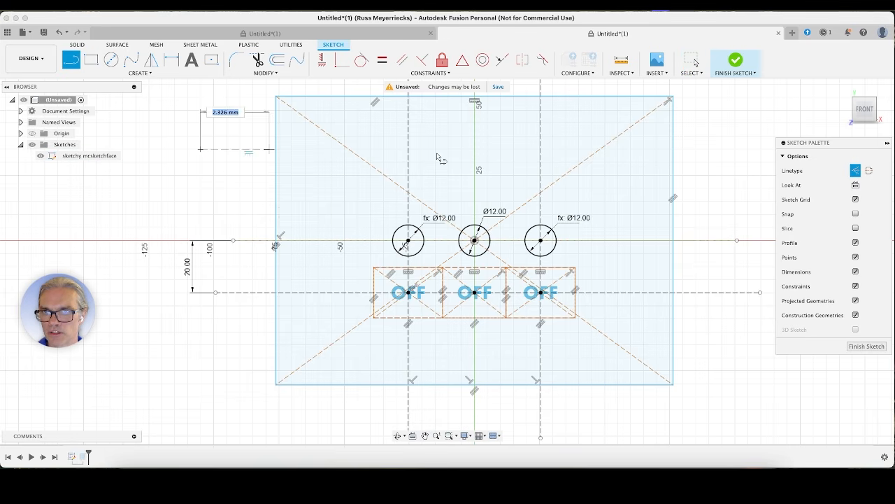
double_click(749, 150)
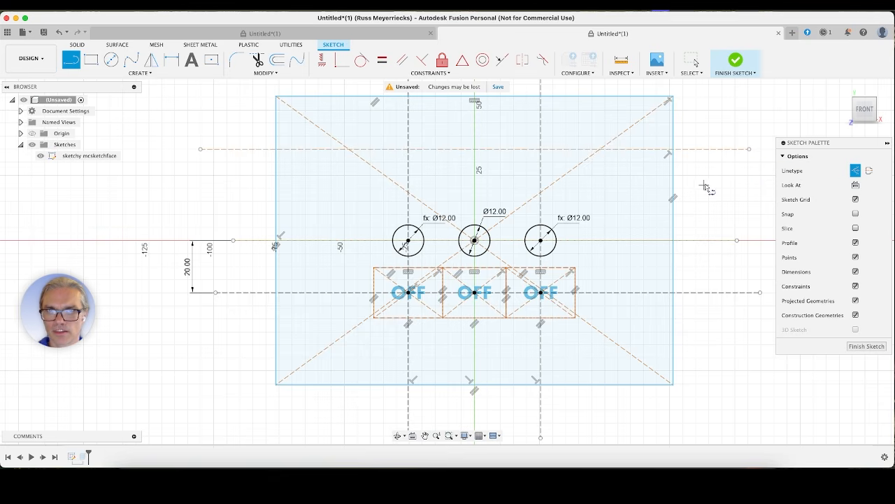
key("Escape")
mouse_move(712, 152)
left_mouse_down()
mouse_move(714, 183)
mouse_move(713, 169)
left_mouse_up()
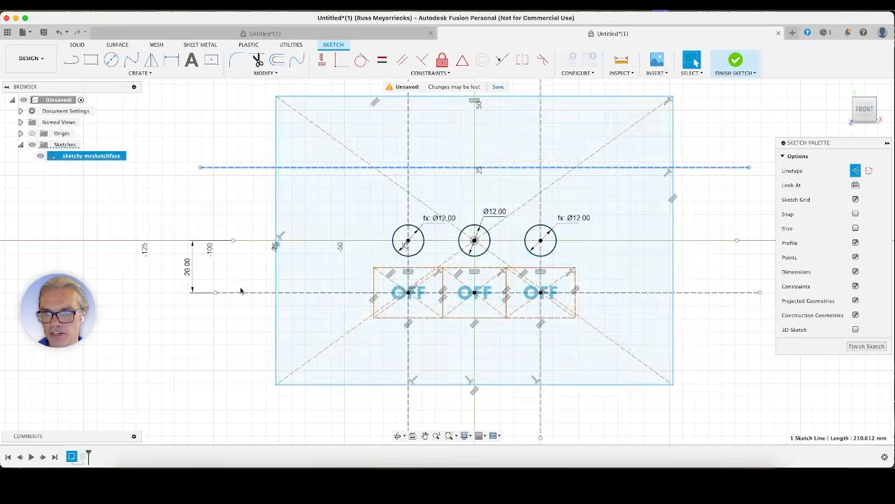
Dimension the upper construction line from the holes' horizontal centreline, linking its distance to the lower line's dimension with d10
left_click(172, 60)
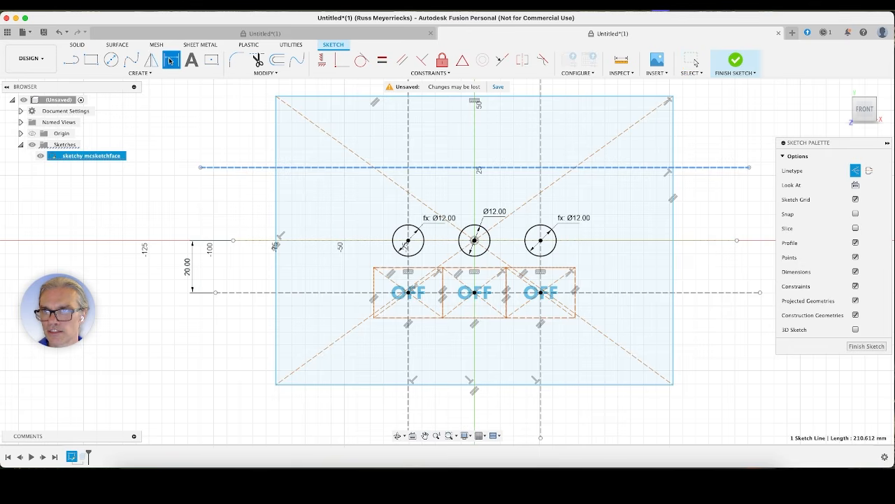
left_click(244, 167)
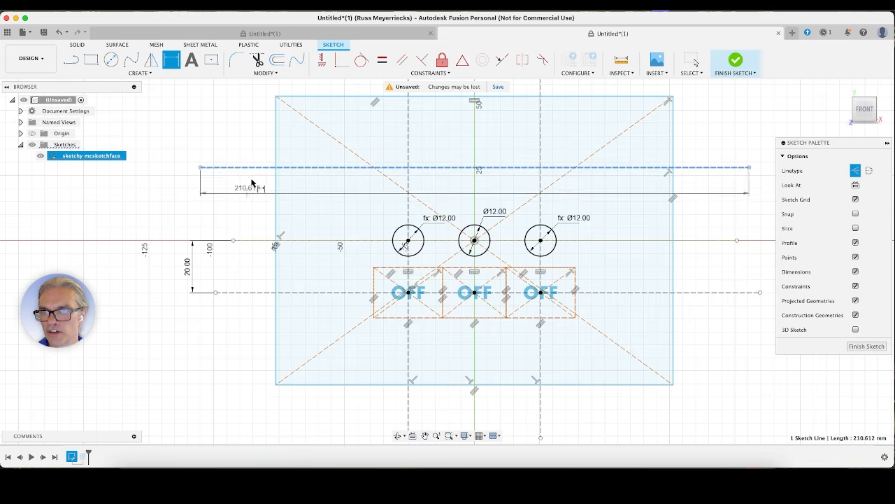
left_click(258, 241)
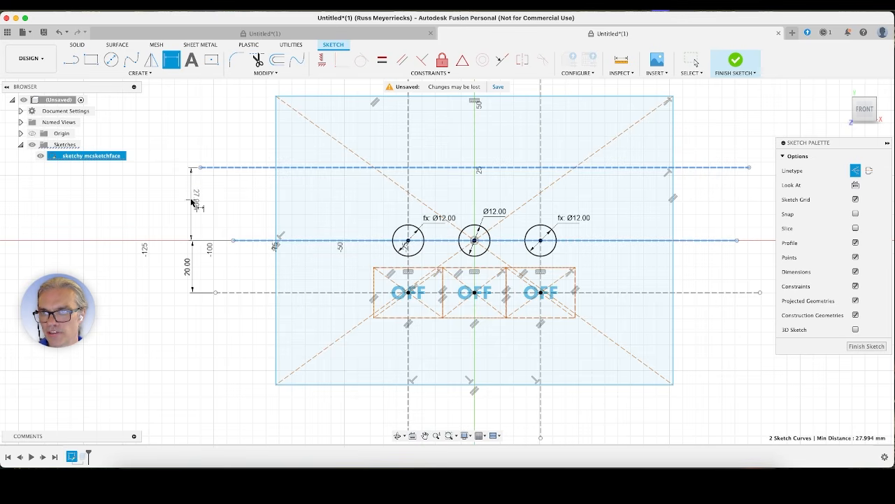
left_click(194, 197)
type("d10")
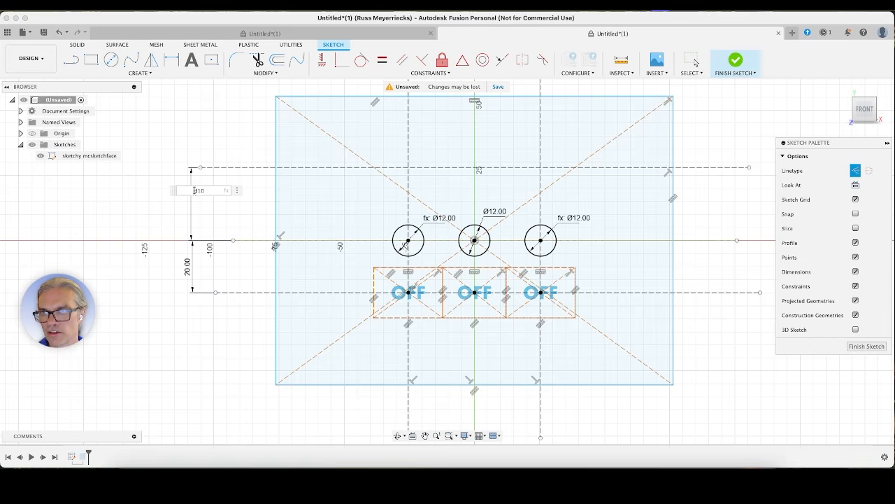
key("Return")
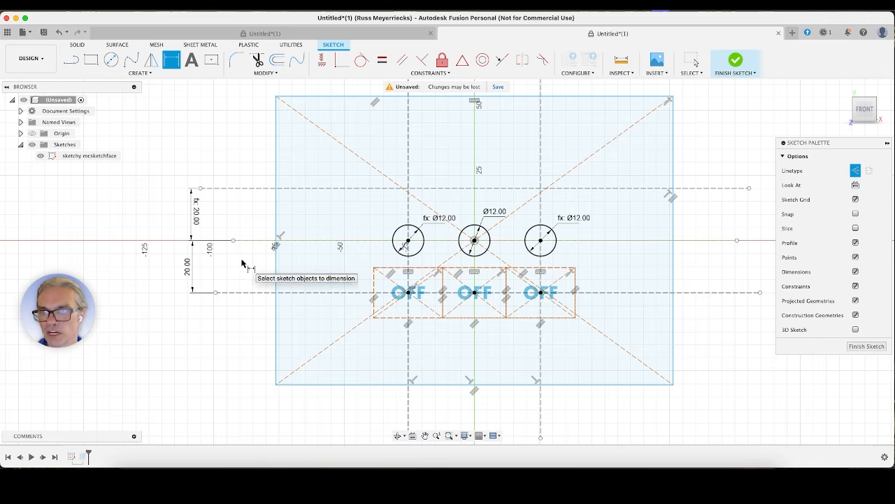
Draw construction center rectangles on the upper horizontal guide above all three holes, matched in height, the left one about 30 by 18 mm
left_click(211, 59)
left_click(410, 189)
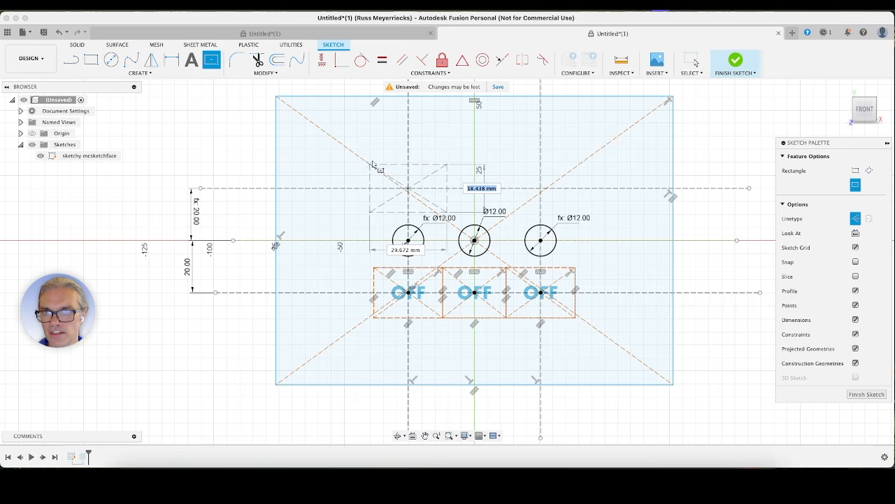
left_click(371, 165)
left_click(475, 188)
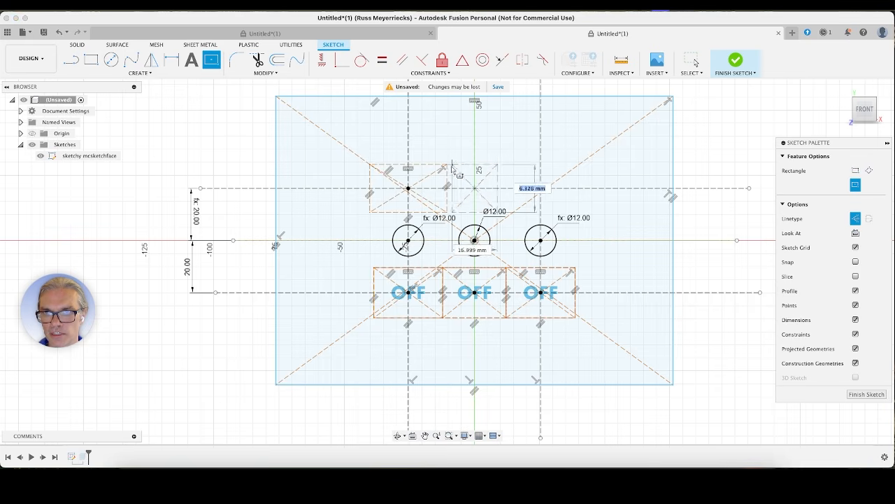
left_click(503, 165)
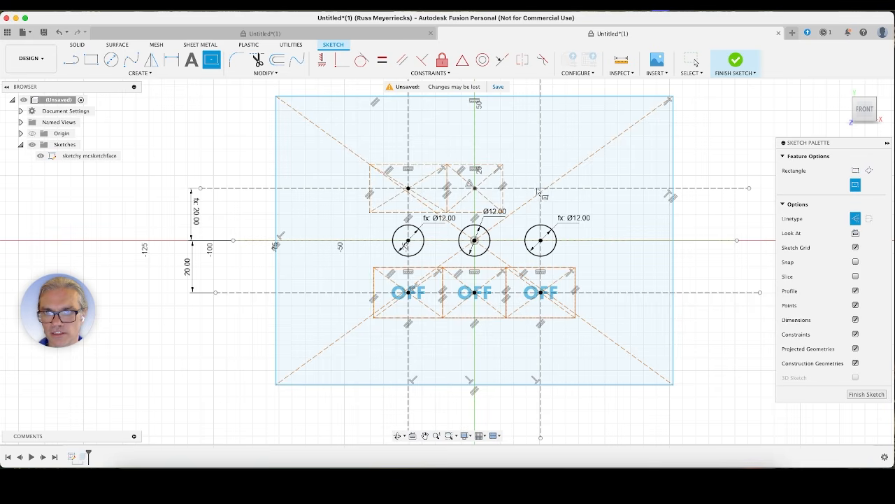
left_click(540, 188)
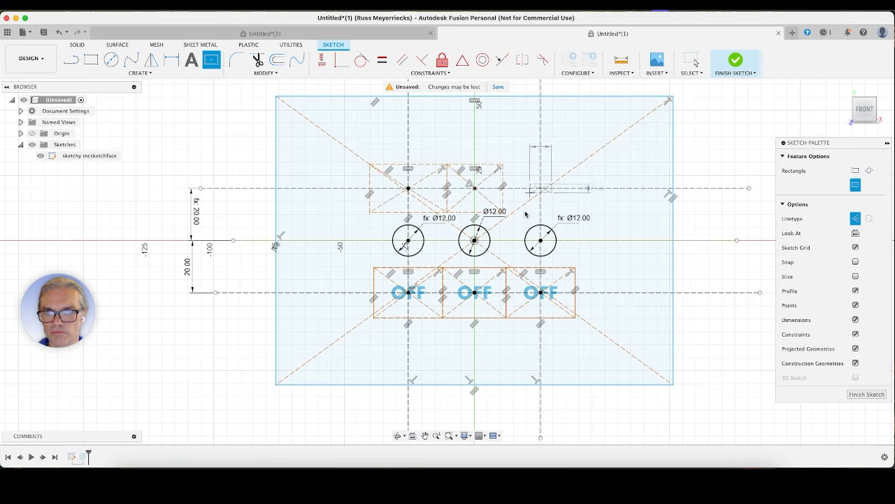
left_click(504, 167)
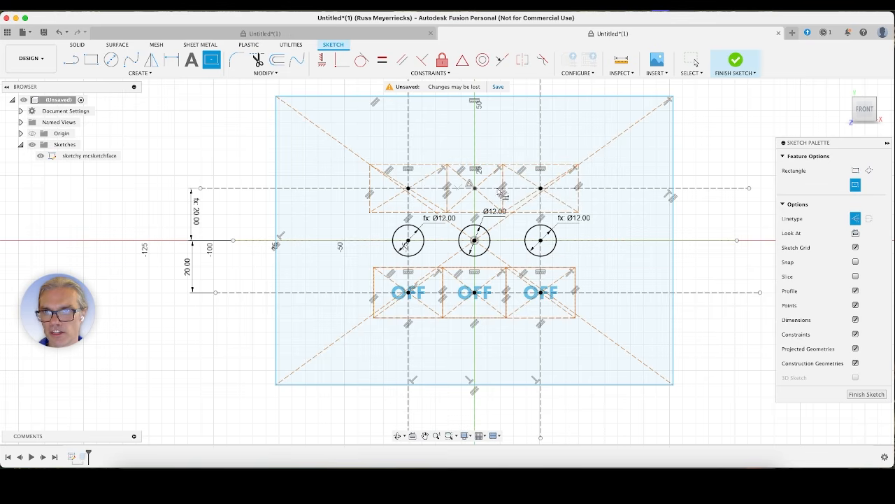
key("Escape")
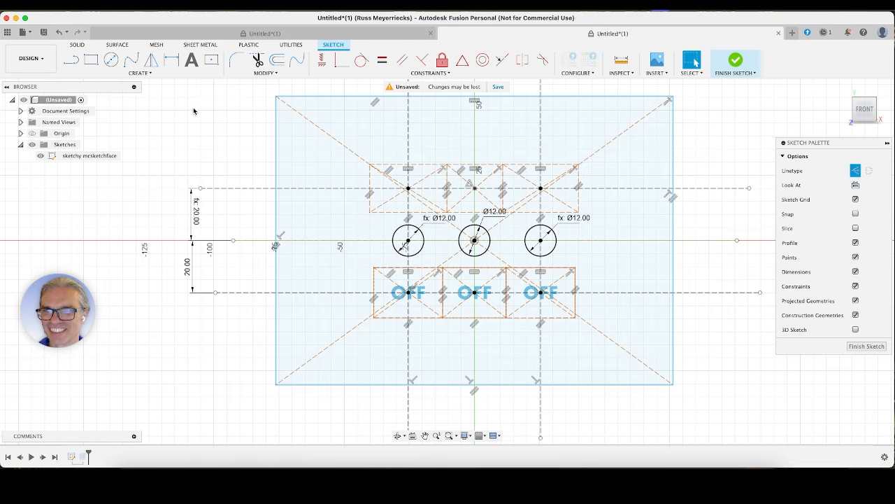
Add the sketch text "MASTER" with 5 mm height in a frame spanning the rectangle above the left hole
left_click(191, 62)
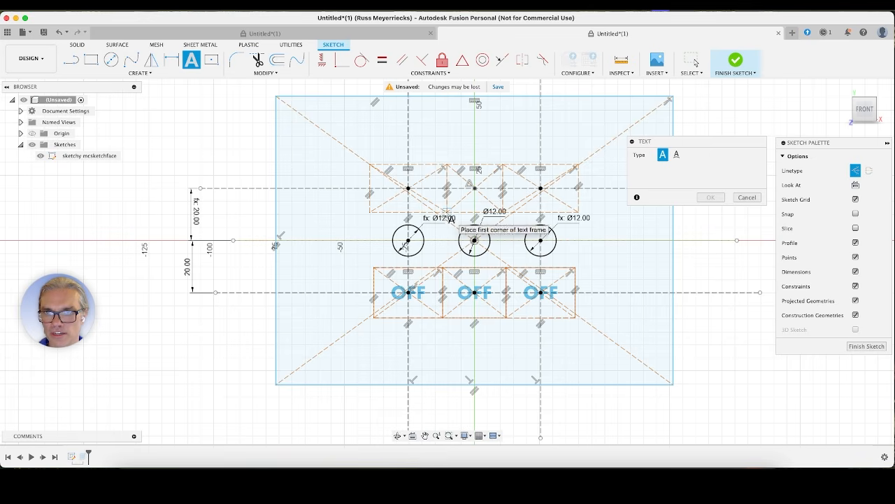
left_click(448, 211)
left_click(369, 166)
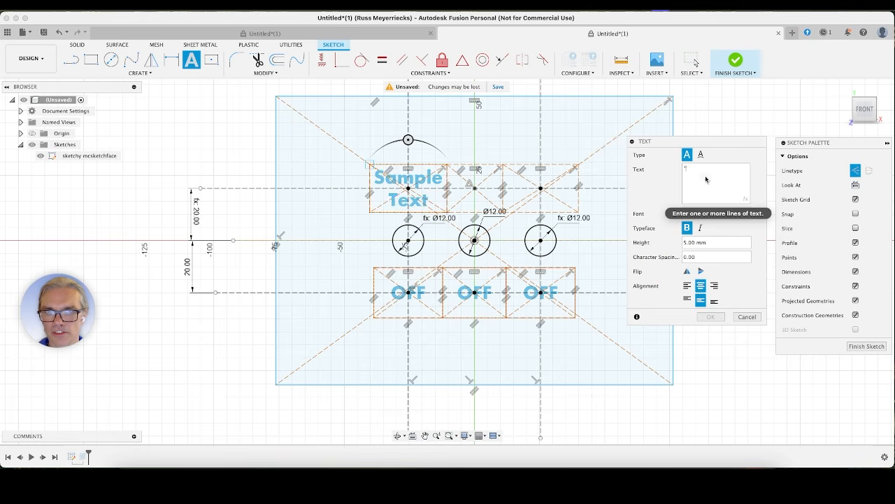
type("MASTER")
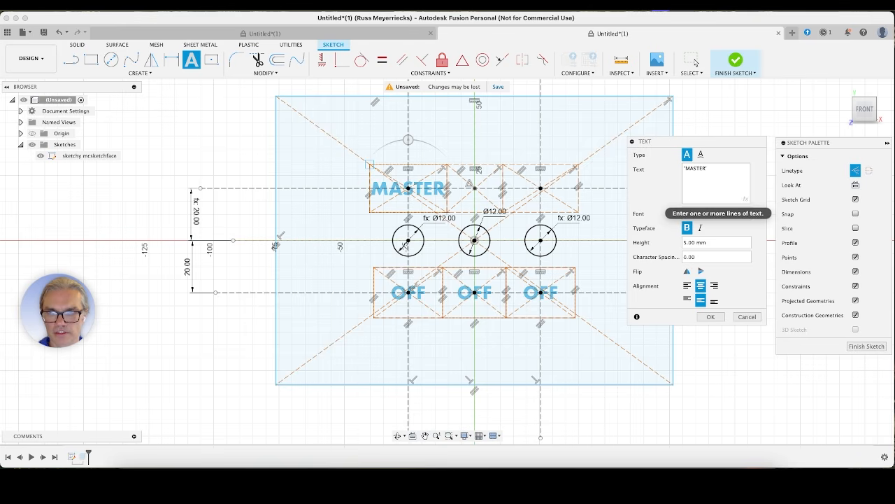
left_click(716, 317)
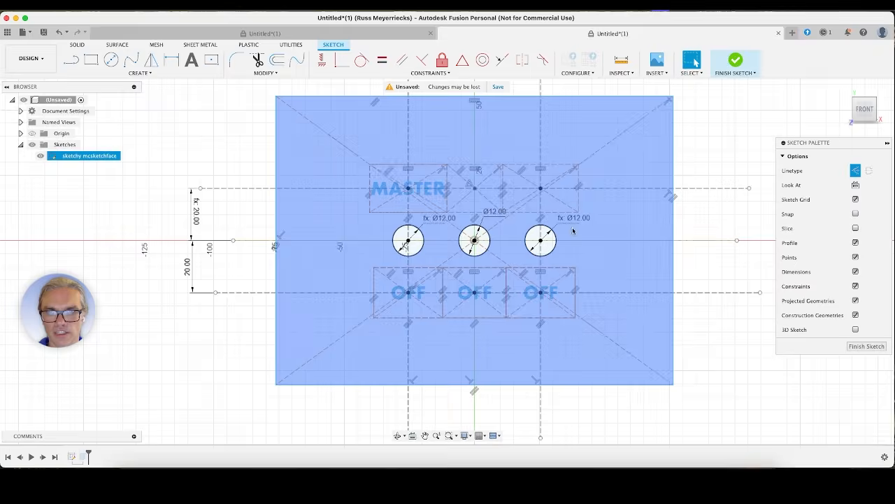
Add the sketch text "LIGHTS" with 5 mm height in a frame spanning the rectangle above the middle hole
left_click(191, 59)
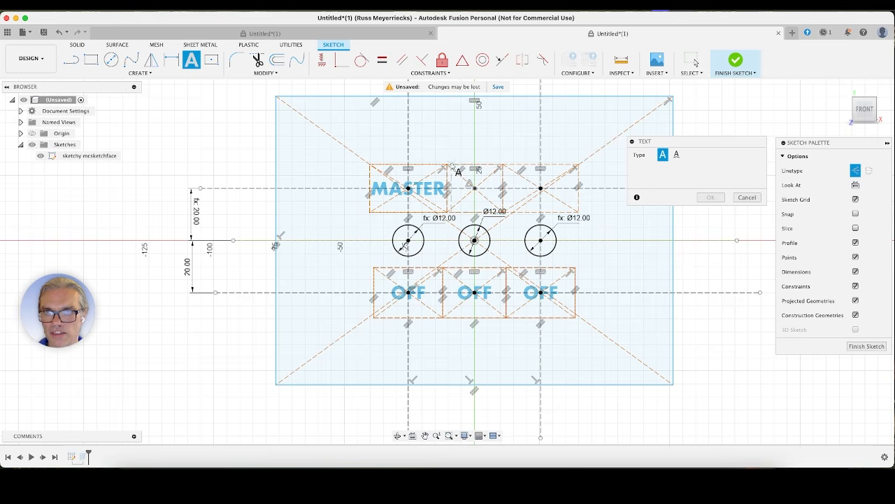
left_click(445, 167)
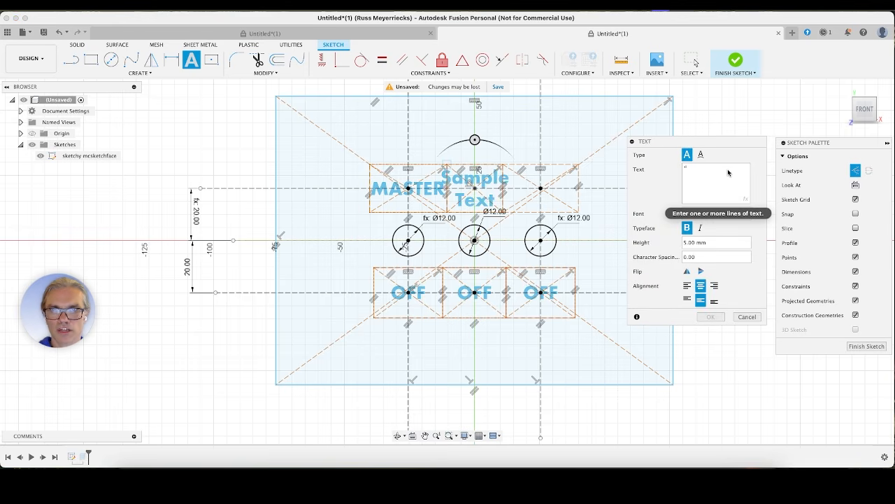
type("LIGHTS")
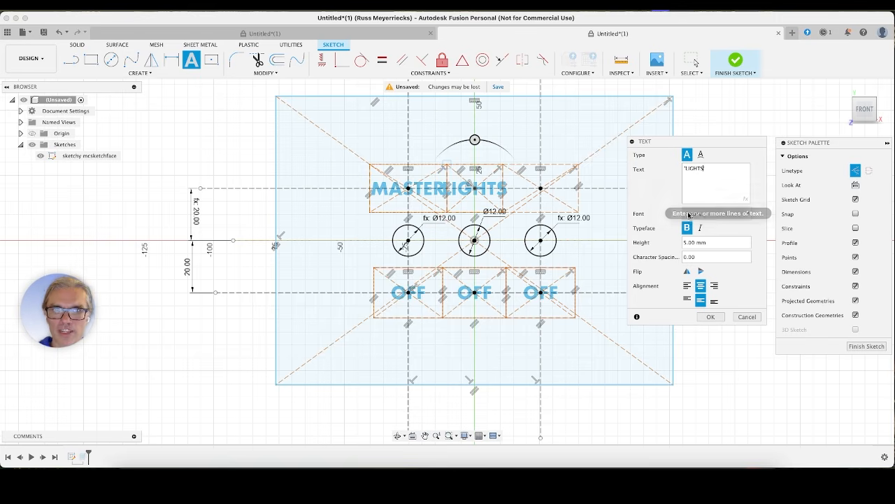
left_click(710, 316)
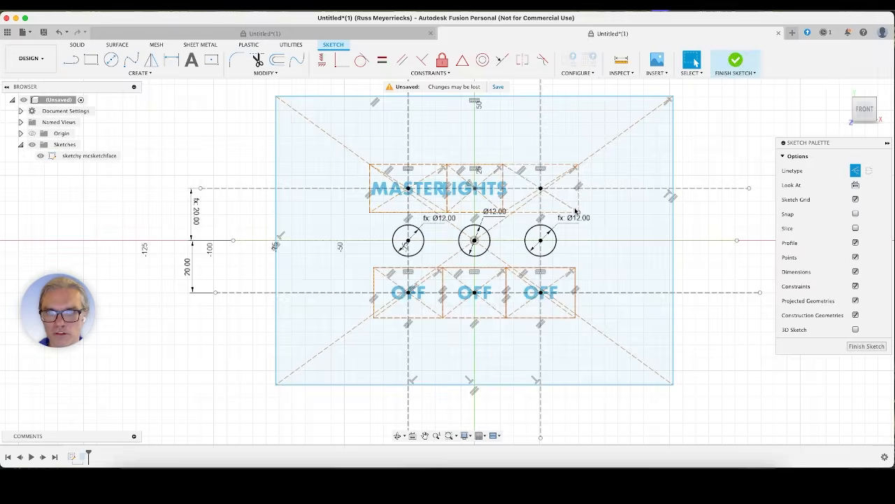
Add the two-line sketch text "CHEM TRAILS" with 5 mm height in a frame spanning the construction rectangle above the right hole
left_click(191, 59)
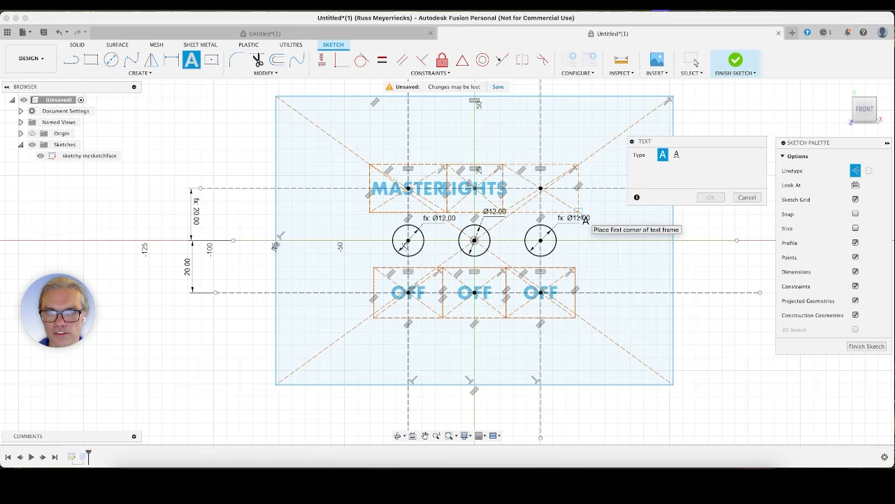
left_click(541, 188)
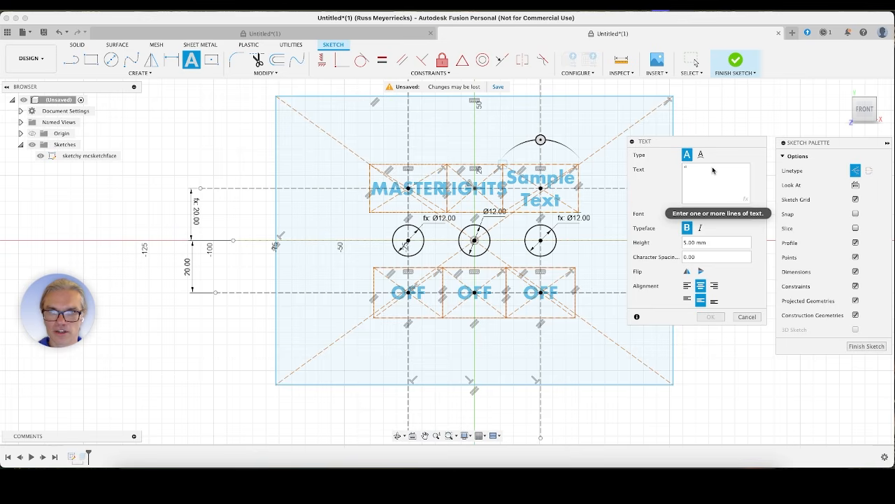
type("CHEM")
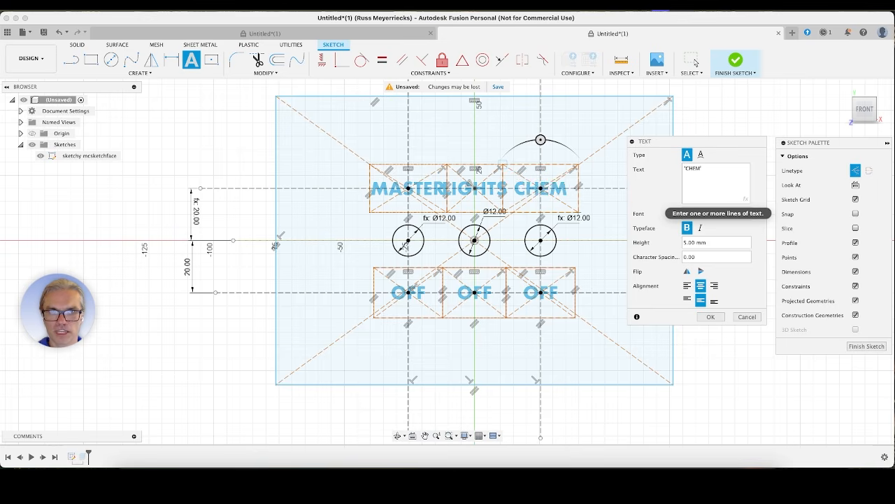
key("Return")
type("TRAILS")
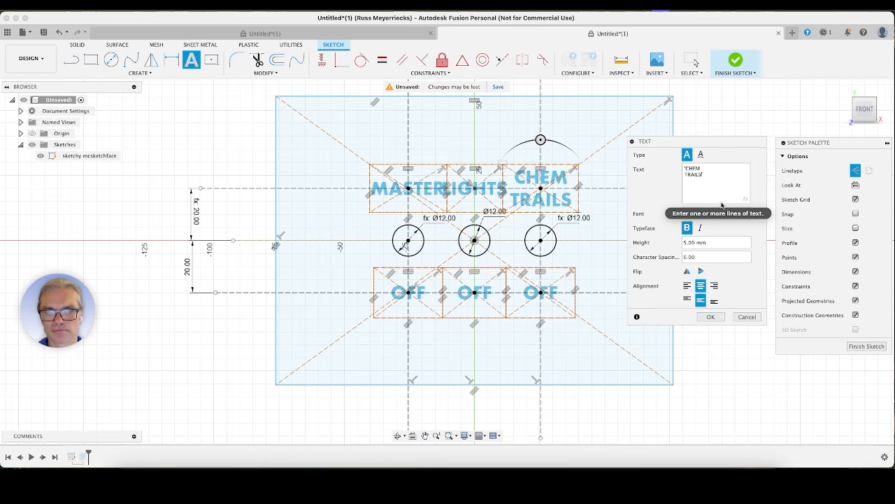
left_click(710, 317)
left_click(346, 170)
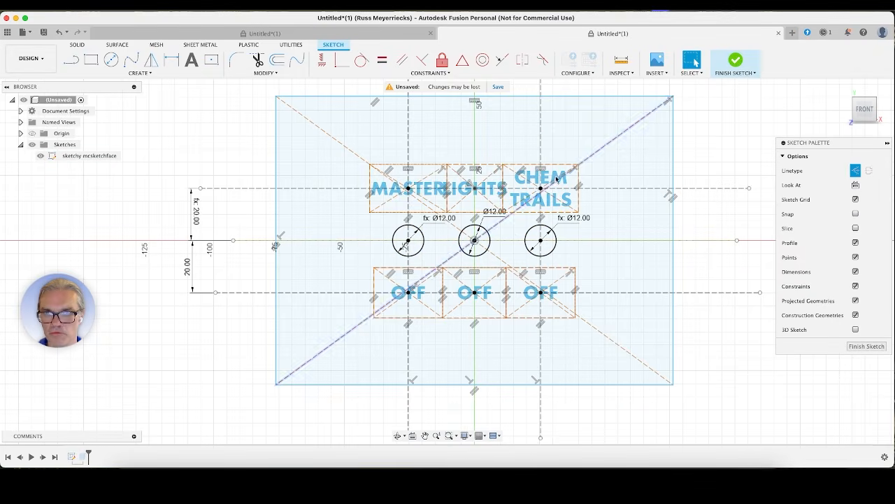
Edit the "MASTER" label above the left hole and set its text height to 3.5 mm
double_click(428, 188)
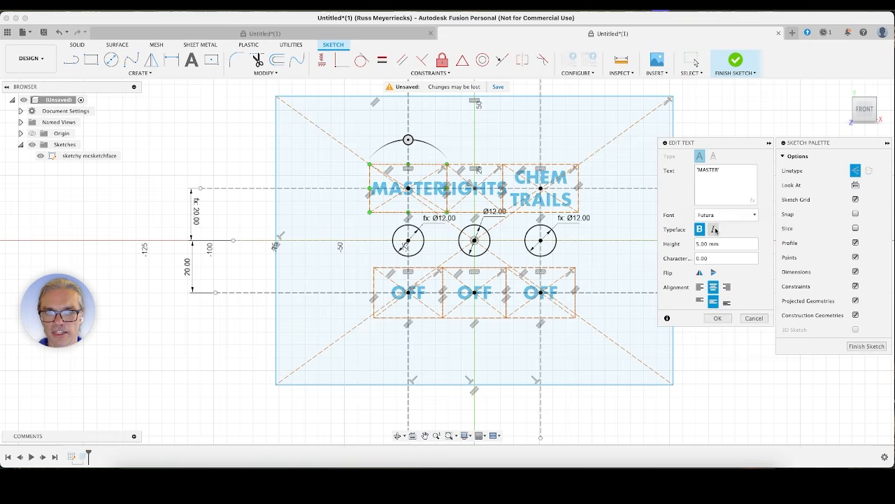
left_click_drag(721, 244, 656, 240)
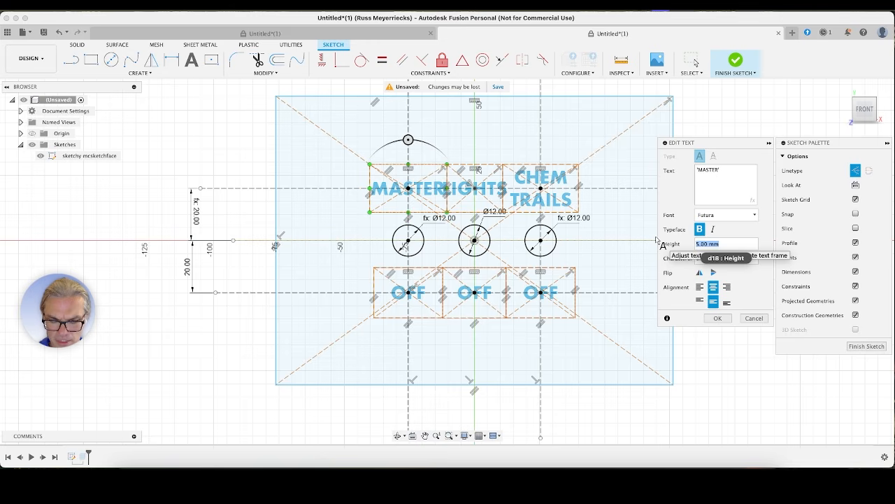
type("3.5")
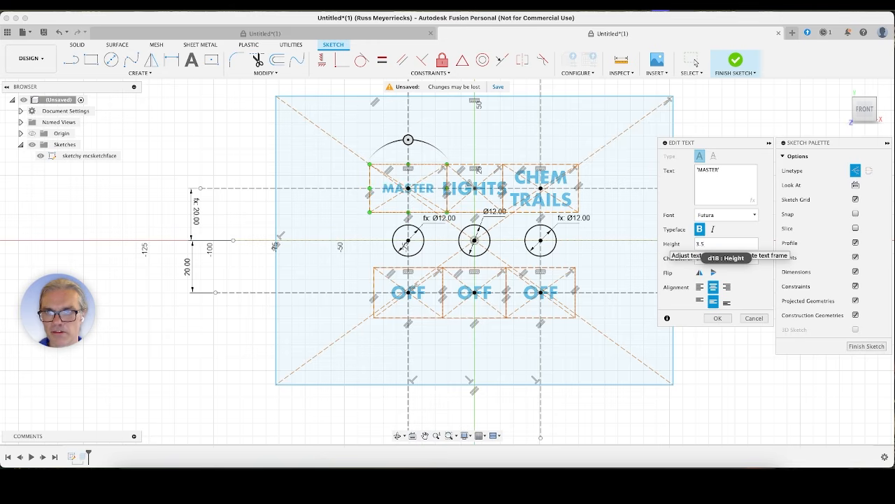
left_click(718, 318)
Edit the "LIGHTS" label above the middle hole and set its text height to 3.5 mm
double_click(484, 188)
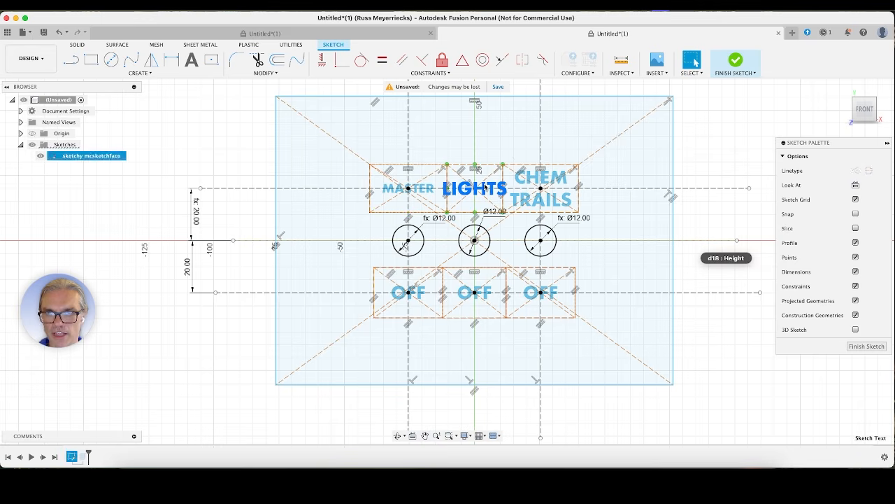
left_click(727, 243)
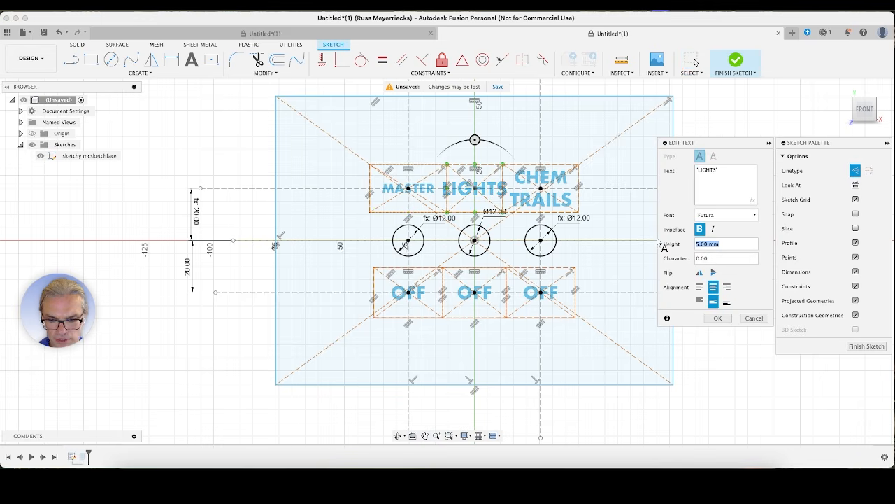
type("3.5")
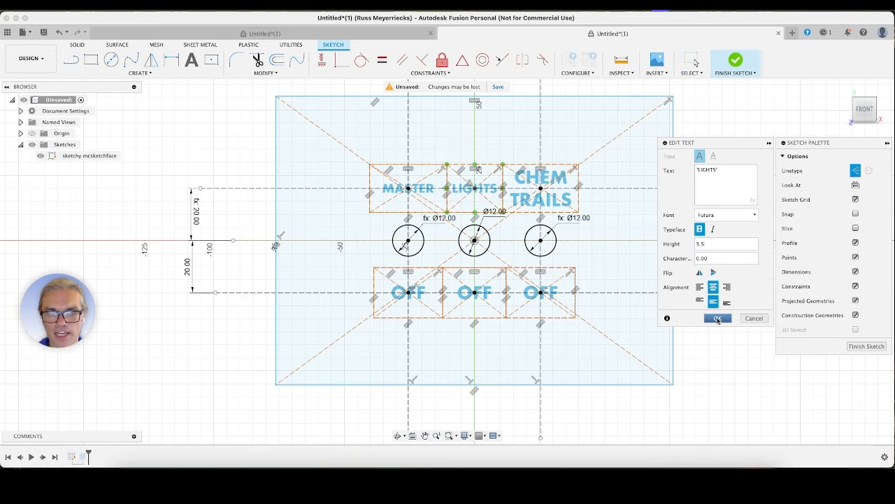
left_click(718, 317)
Edit the "CHEM TRAILS" label above the right hole and set its text height to 3.5 mm
double_click(557, 175)
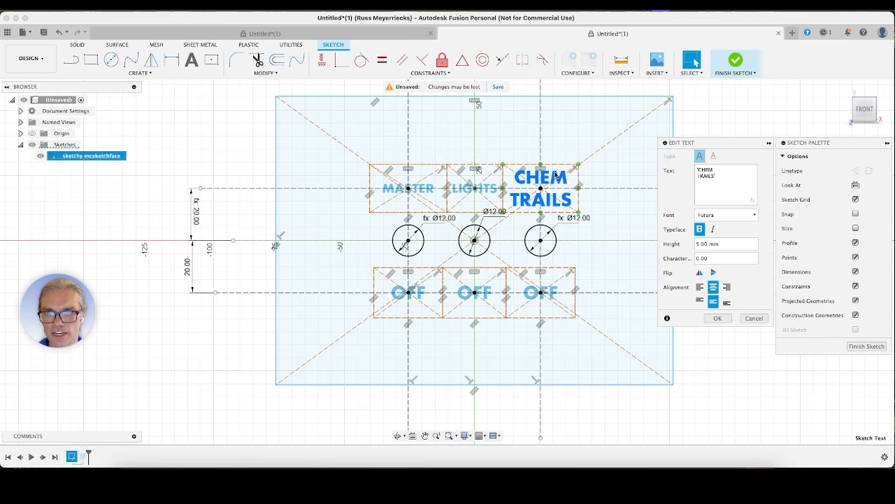
left_click(726, 245)
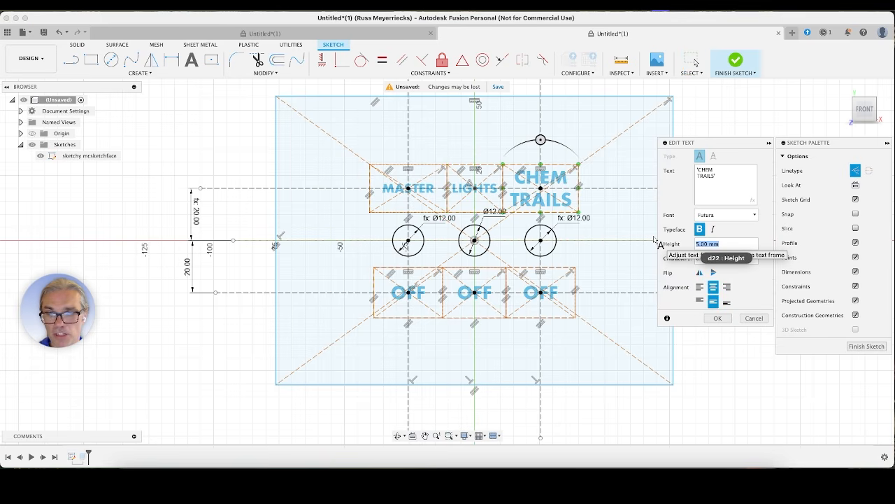
type("3.5")
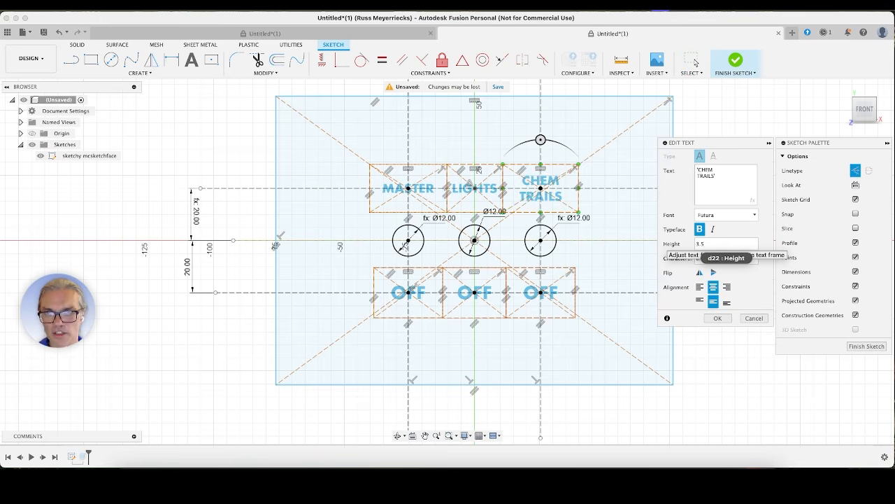
key("Return")
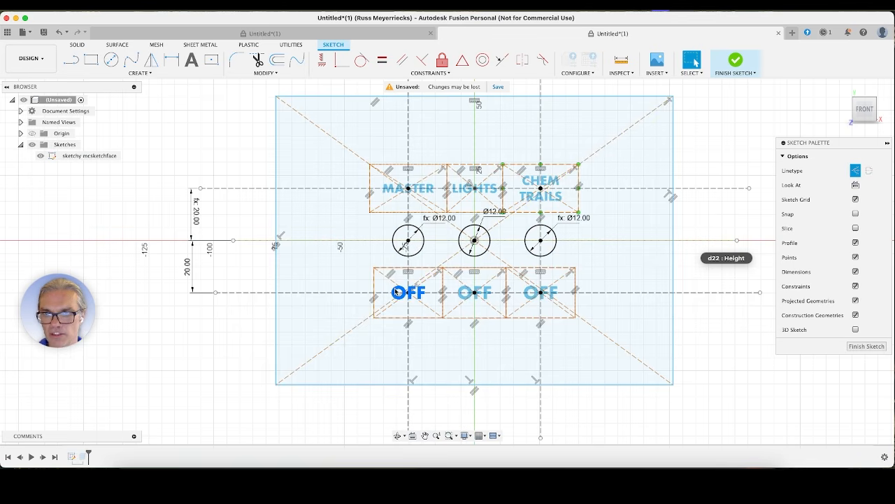
Edit the "OFF" label below the left hole and set its text height to 3.5 mm
double_click(401, 297)
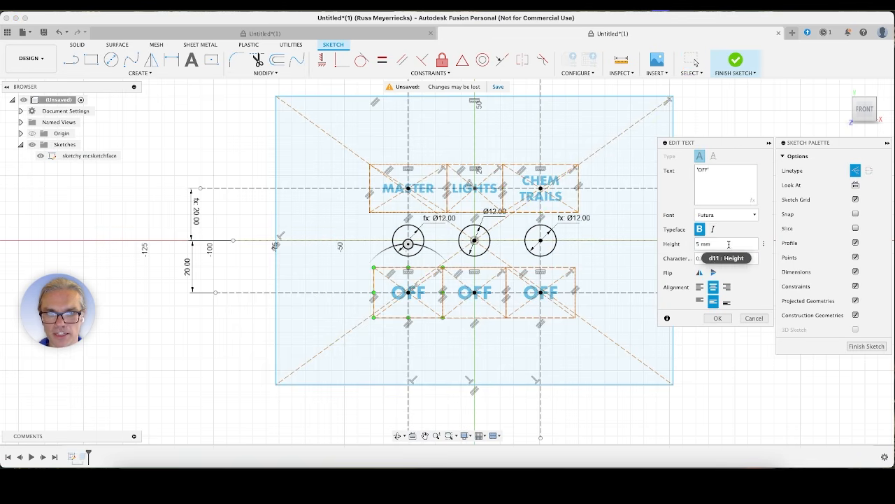
left_click(728, 244)
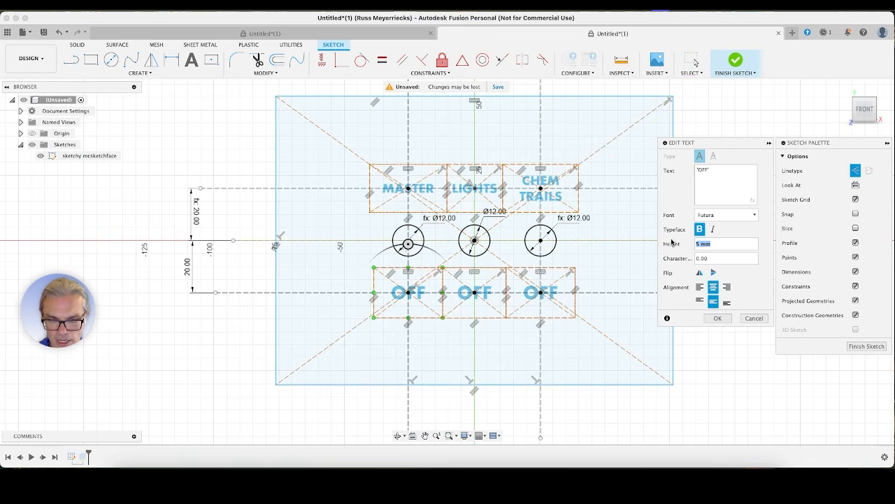
left_click(729, 244)
type("3.5")
key("Return")
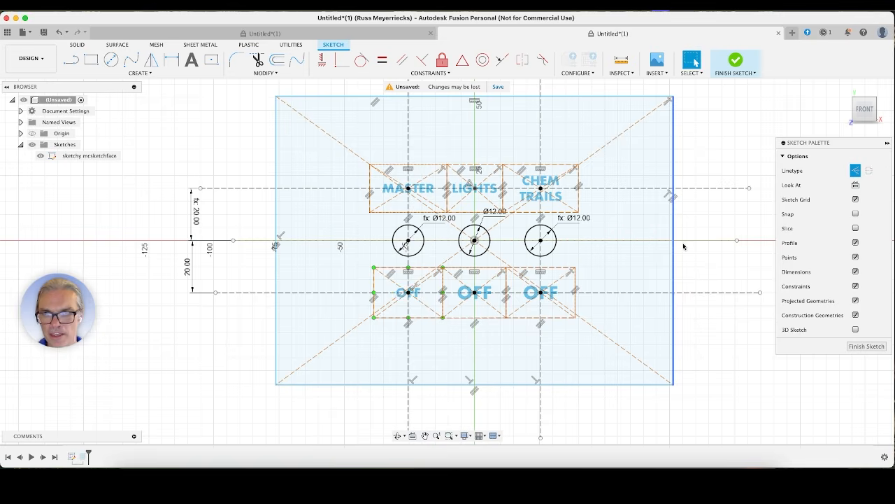
Edit the "OFF" label below the middle hole and set its text height to 3.5 mm
double_click(464, 293)
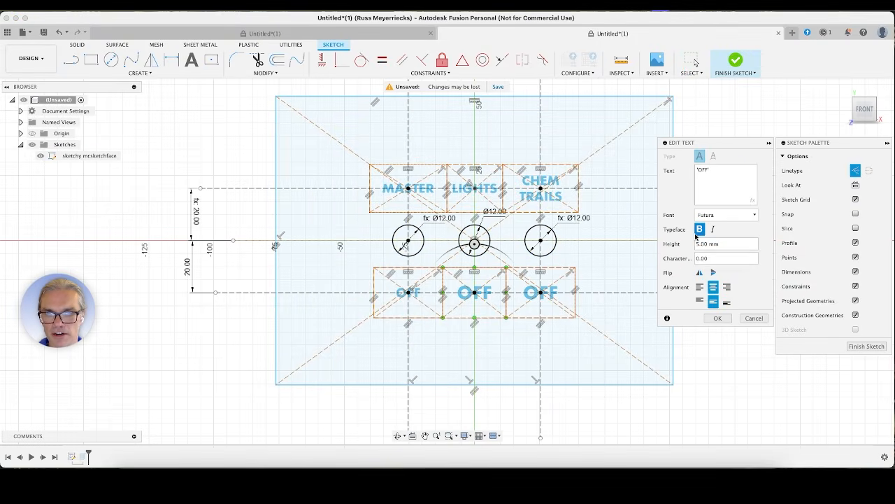
left_click(706, 243)
type("3.5")
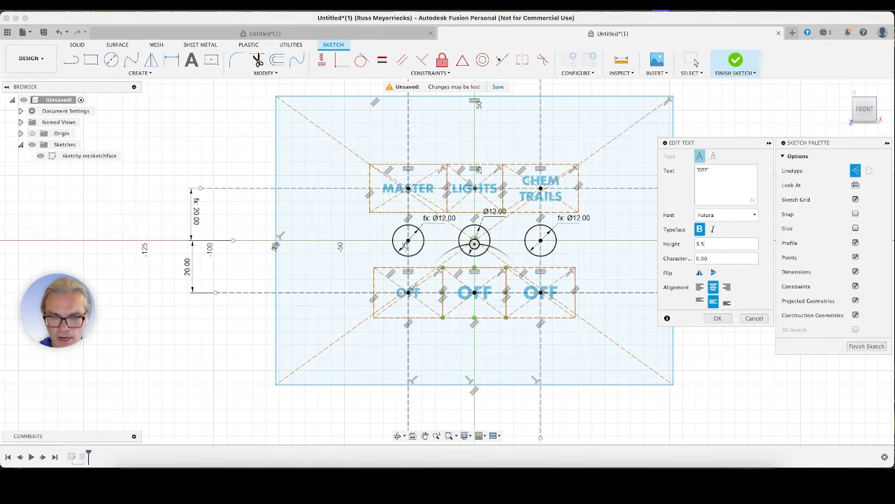
key("Return")
left_click(624, 285)
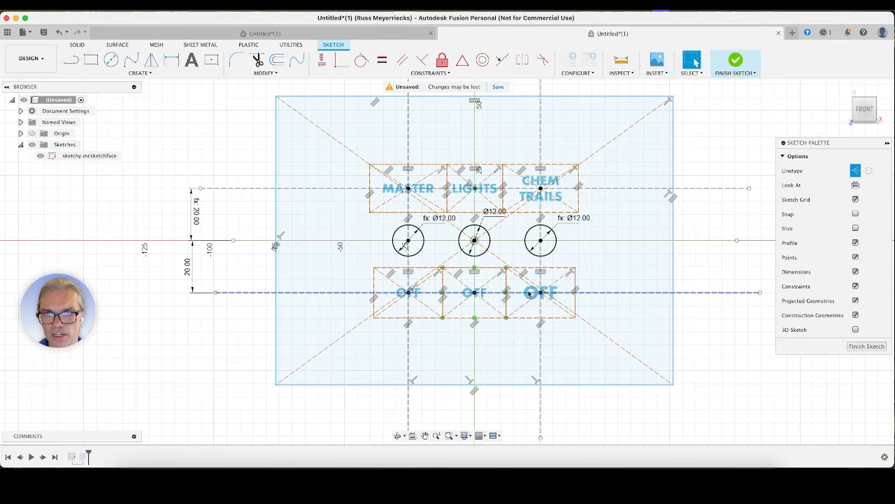
Edit the "OFF" label below the right hole, set its text height to 3.5 mm, and clear the selection
double_click(540, 292)
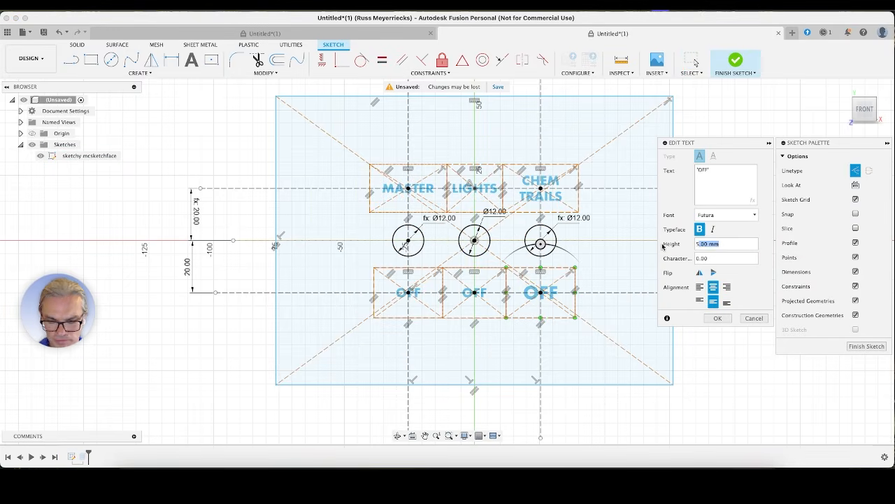
type("5")
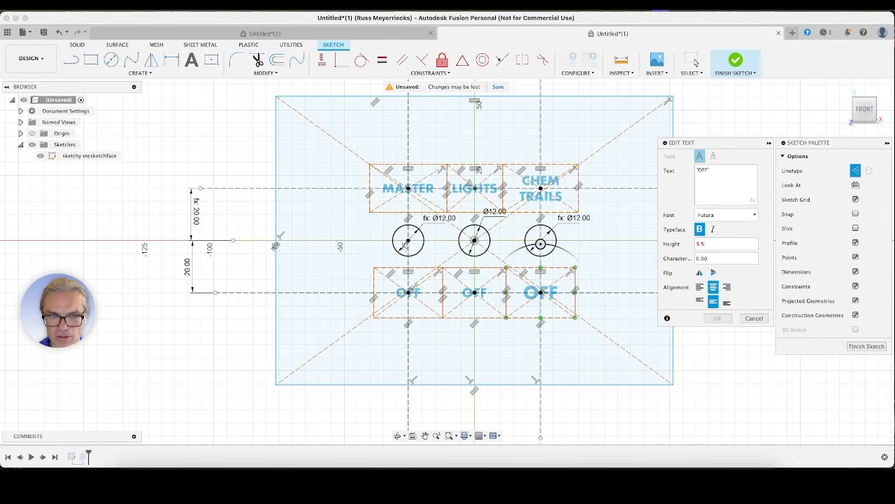
left_click(695, 62)
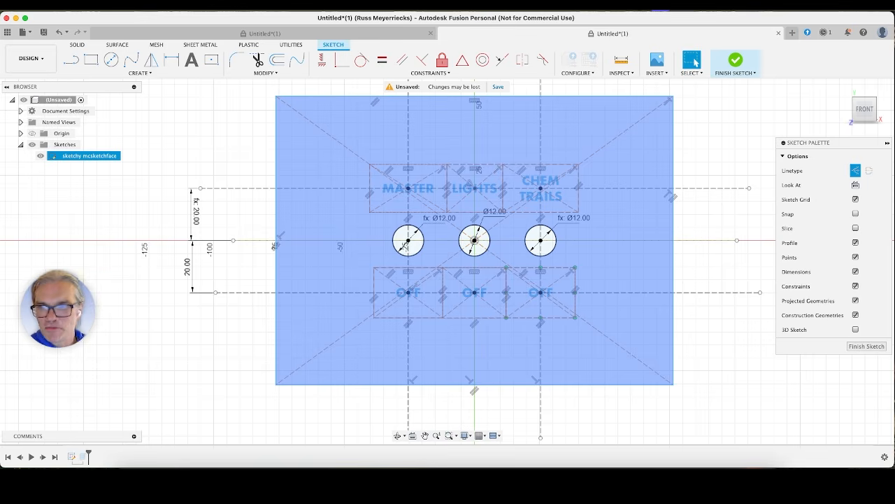
left_click(687, 232)
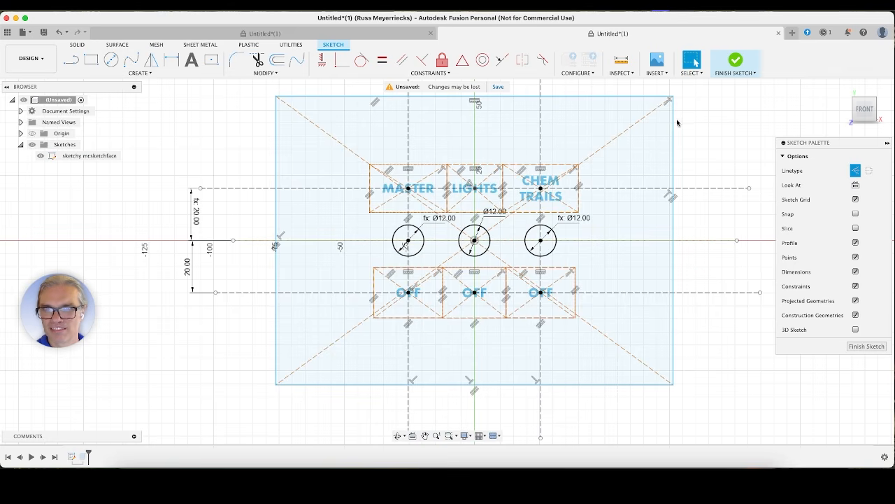
Try to resize the outer rectangle from its upper-right corner, and undo the distorted result
left_click(518, 127)
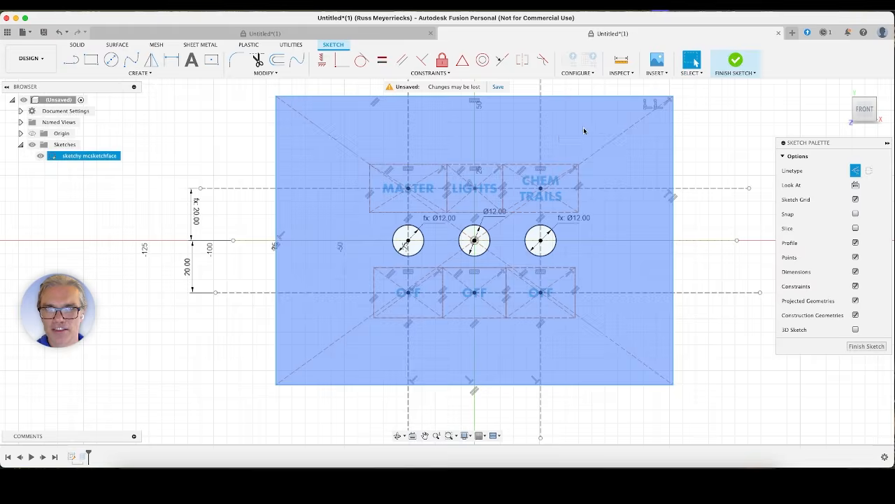
mouse_move(673, 99)
left_mouse_down()
mouse_move(604, 132)
mouse_move(595, 155)
mouse_move(665, 163)
mouse_move(625, 140)
mouse_move(598, 145)
mouse_move(660, 165)
left_mouse_up()
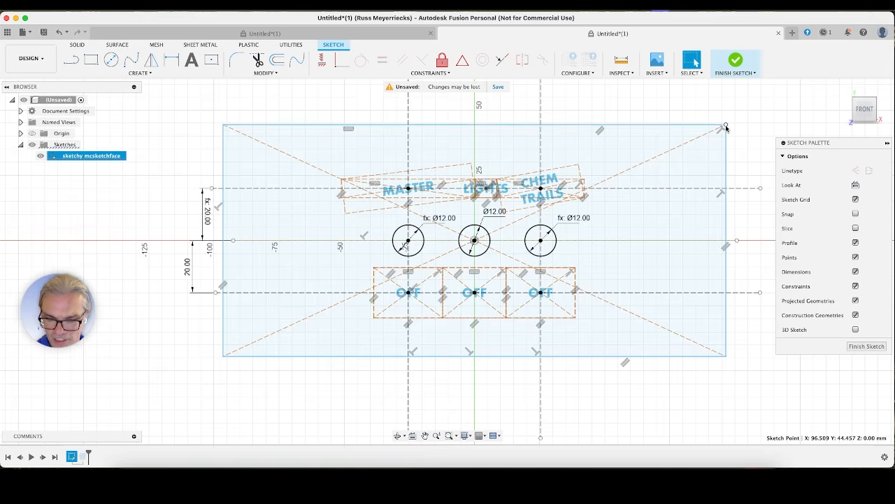
key("super+z")
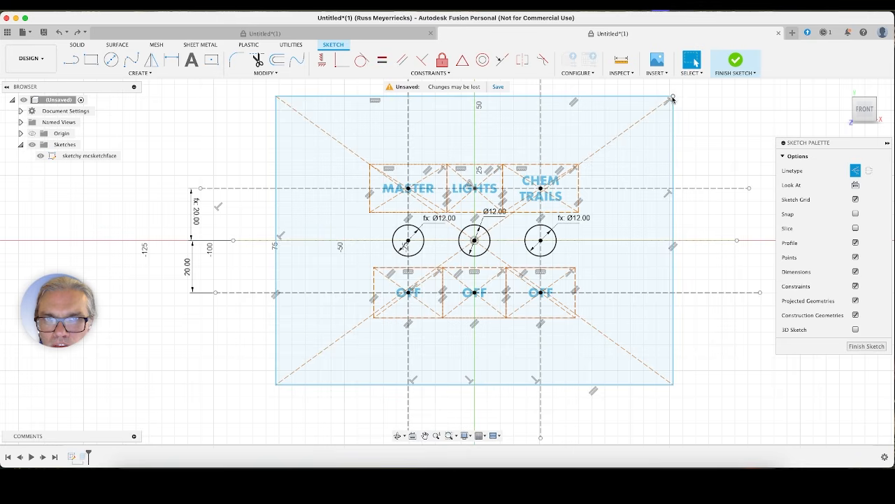
mouse_move(673, 98)
left_mouse_down()
mouse_move(630, 122)
mouse_move(615, 119)
mouse_move(656, 145)
mouse_move(642, 149)
mouse_move(645, 138)
mouse_move(620, 120)
mouse_move(668, 108)
left_mouse_up()
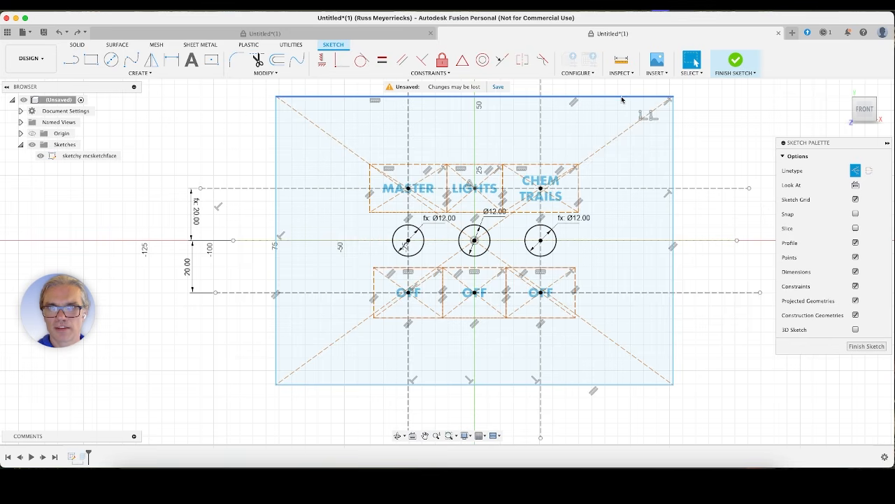
Delete the four sides of the outer rectangle in the sketch
double_click(634, 98)
key("x")
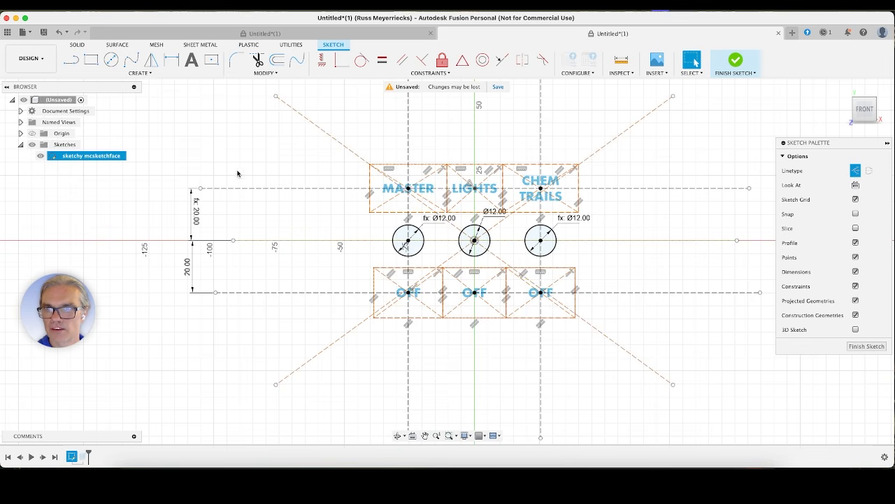
left_click(91, 61)
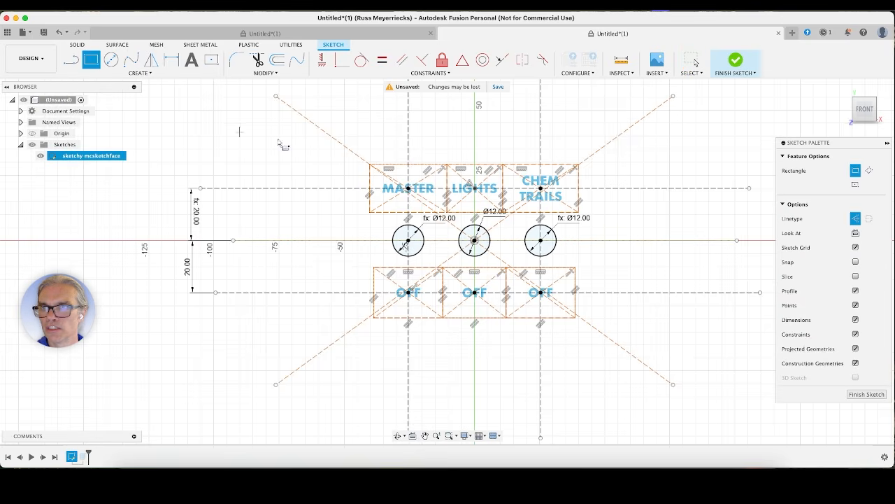
left_click(312, 110)
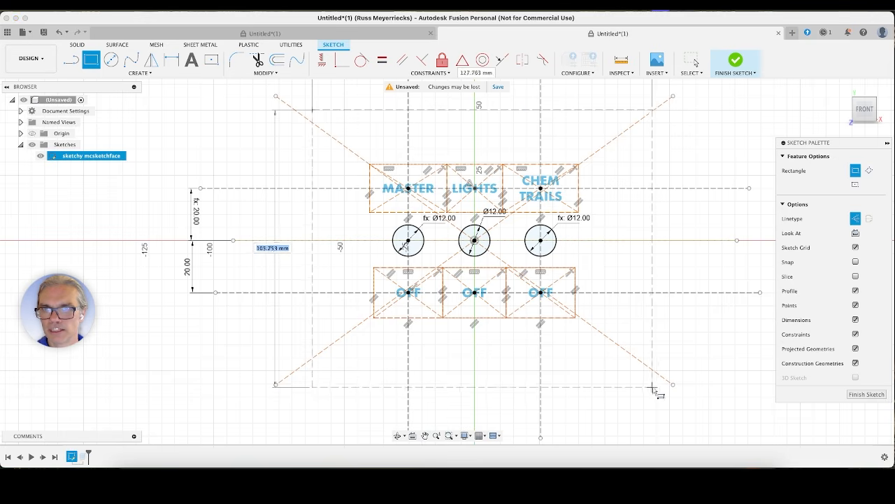
key("Escape")
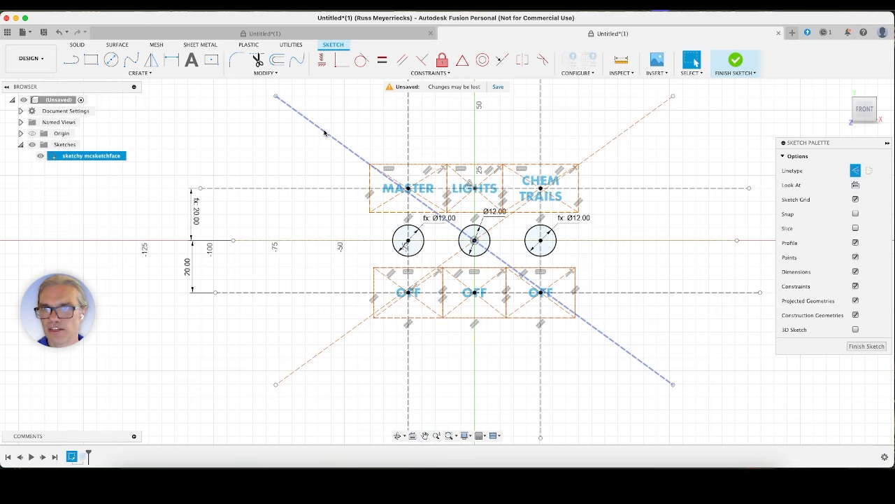
Delete the two long diagonal construction lines left over from the removed outer rectangle
left_click(324, 132)
key("Delete")
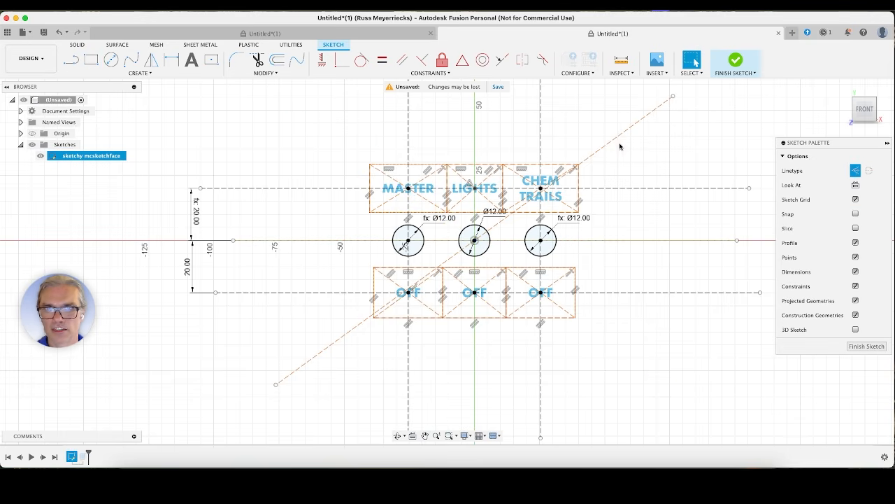
left_click(622, 134)
key("Delete")
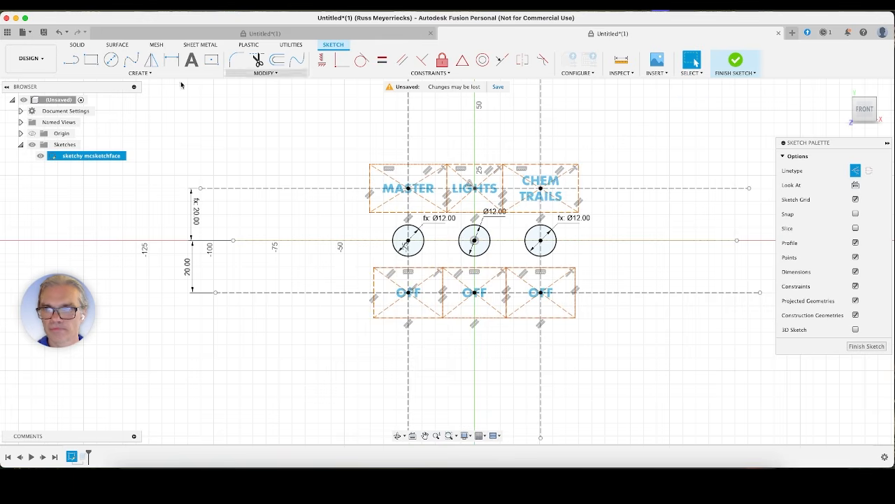
Sketch a two-point rectangle about 101 mm tall around all the labels and holes
left_click(96, 61)
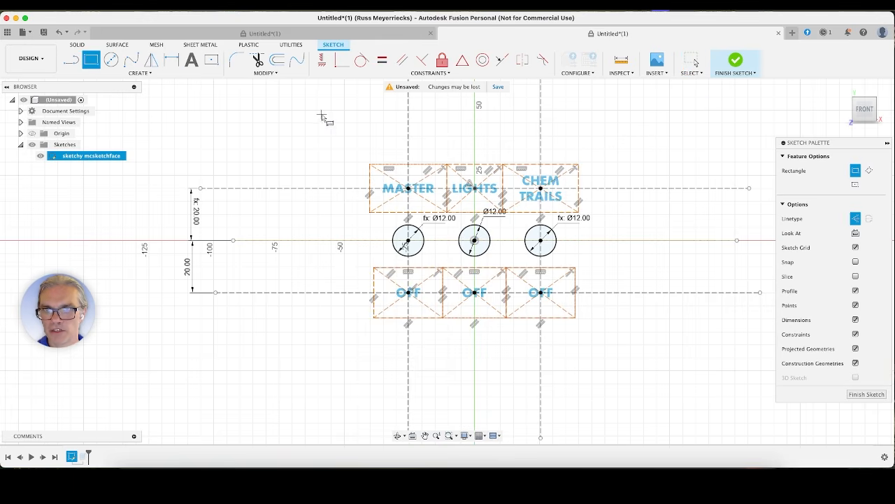
left_click(321, 114)
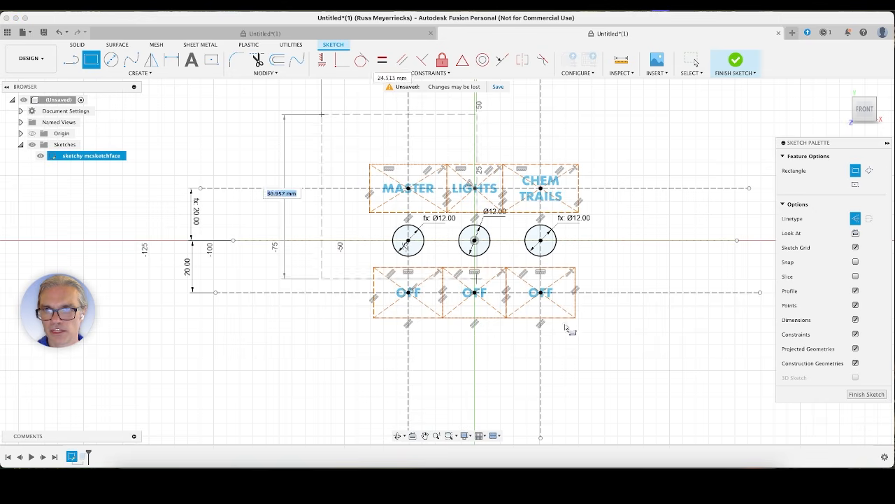
left_click(651, 378)
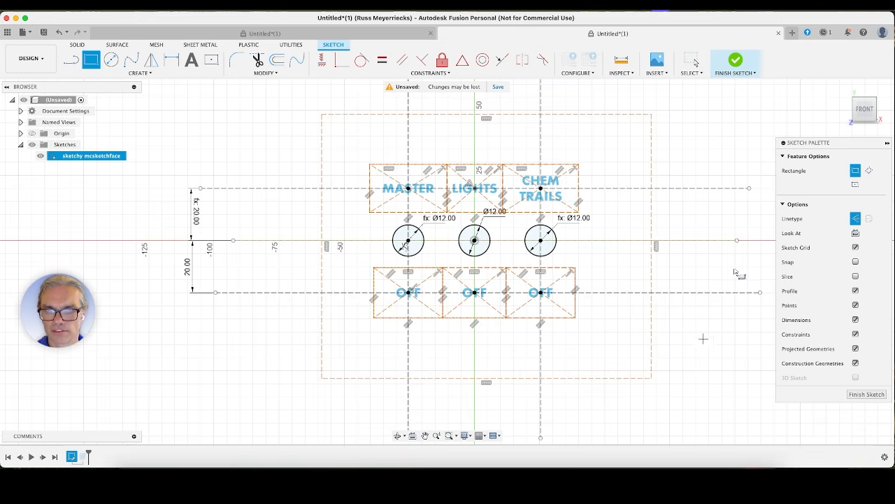
key("Escape")
Convert the new outer rectangle's four lines from construction to normal linetype
double_click(651, 142)
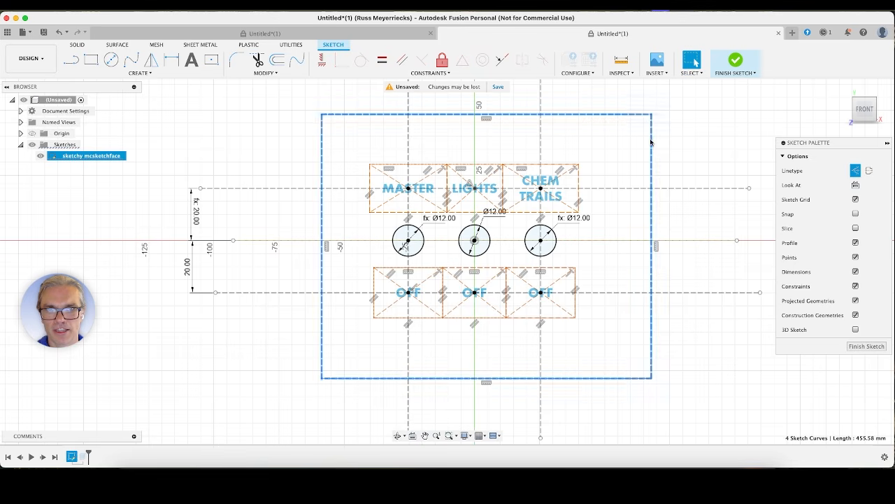
left_click(855, 171)
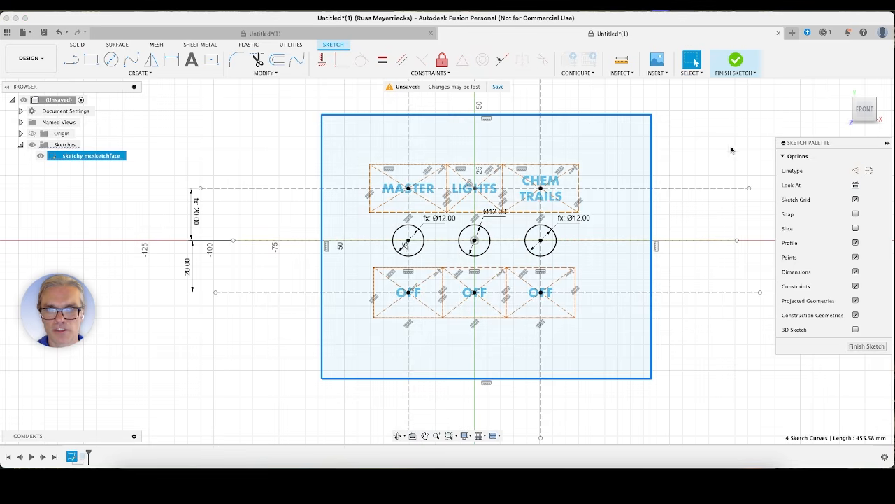
left_click(729, 146)
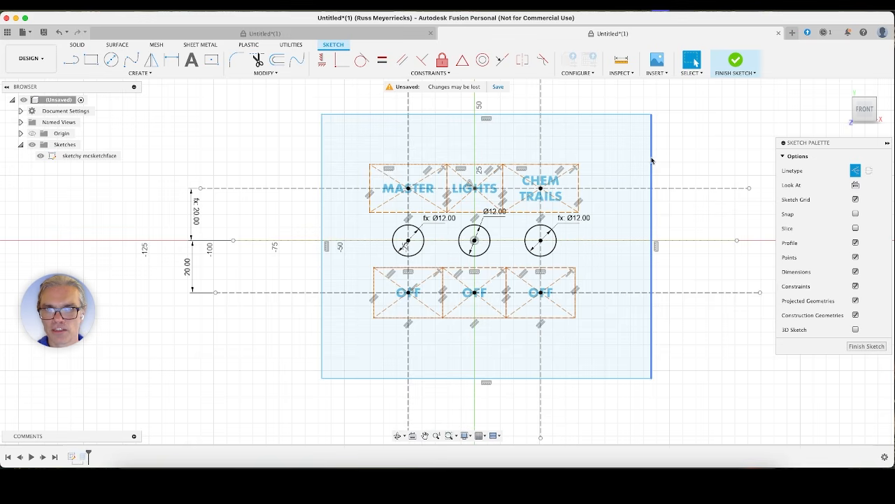
Shrink the outer rectangle on all four sides to fit closely around the labels, about 87 mm wide, and finish the sketch
left_click_drag(651, 161, 589, 166)
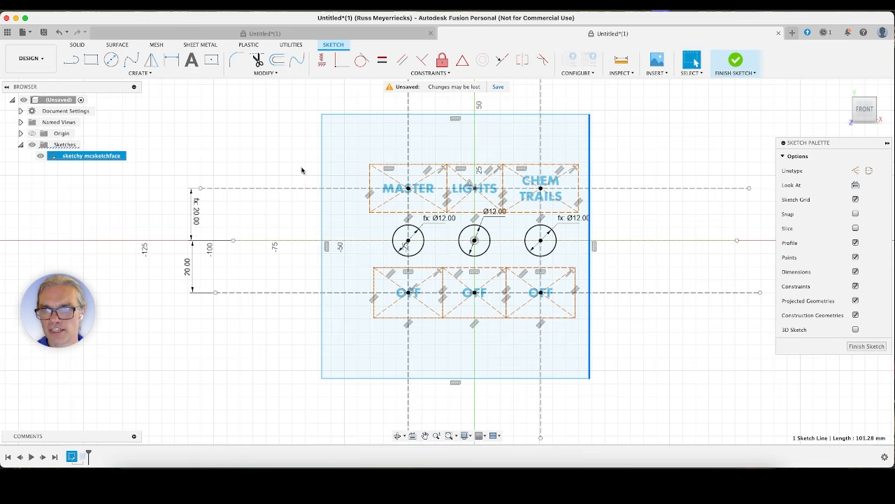
left_click_drag(317, 165, 361, 164)
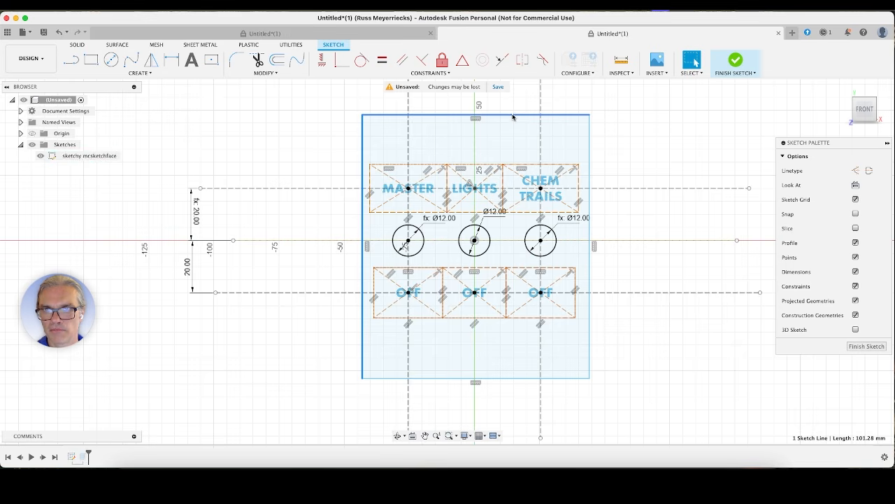
left_click_drag(513, 116, 516, 163)
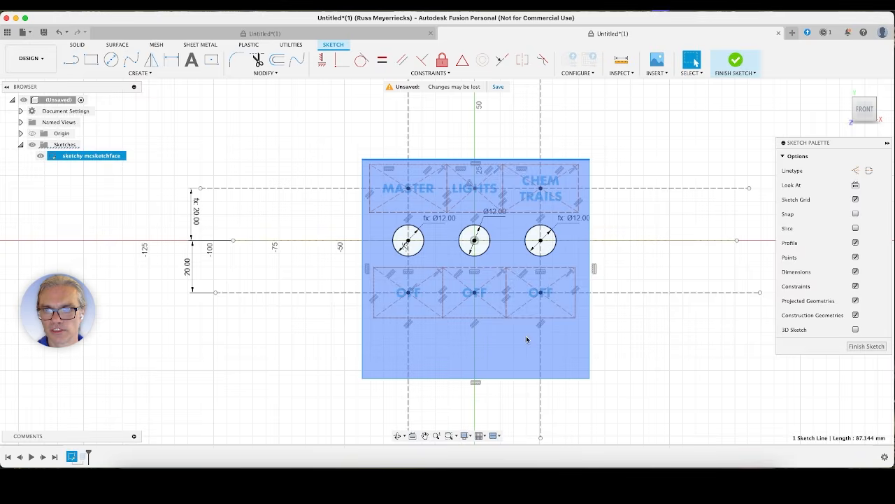
left_click_drag(500, 377, 509, 324)
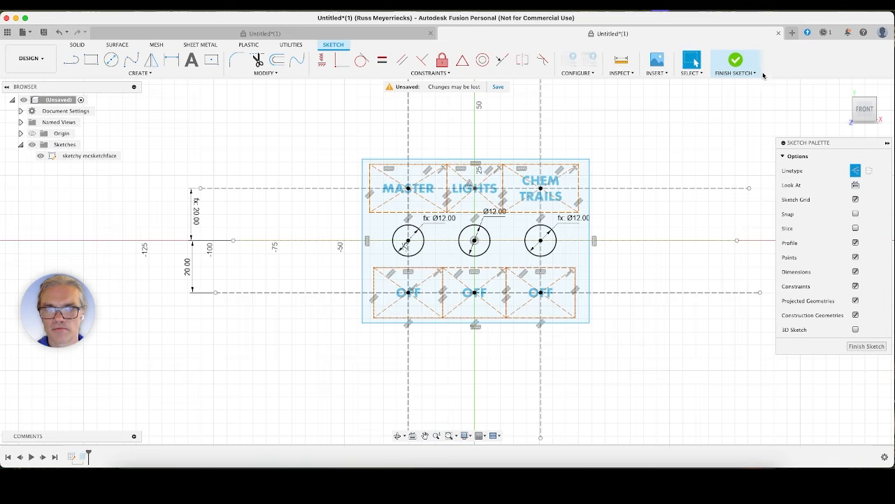
left_click(735, 62)
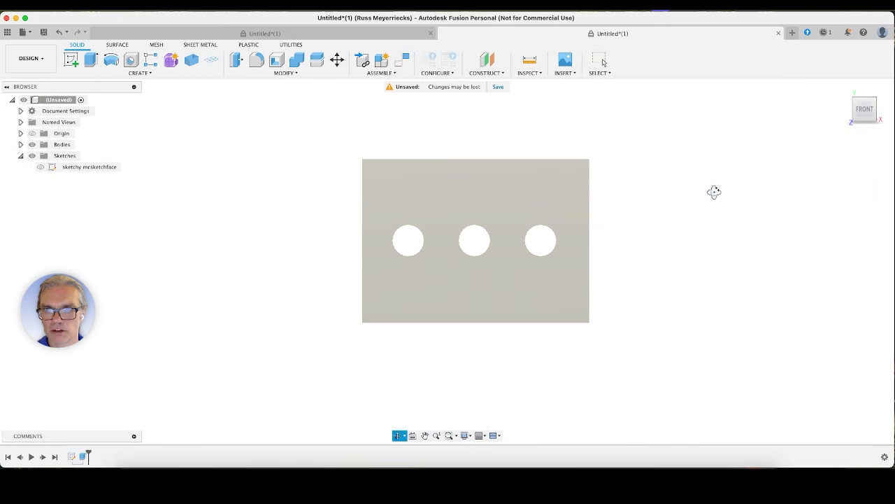
Show the sketch "sketchy mcsketchface" again over the front of the plate
middle_click_drag(713, 191, 683, 208, "shift")
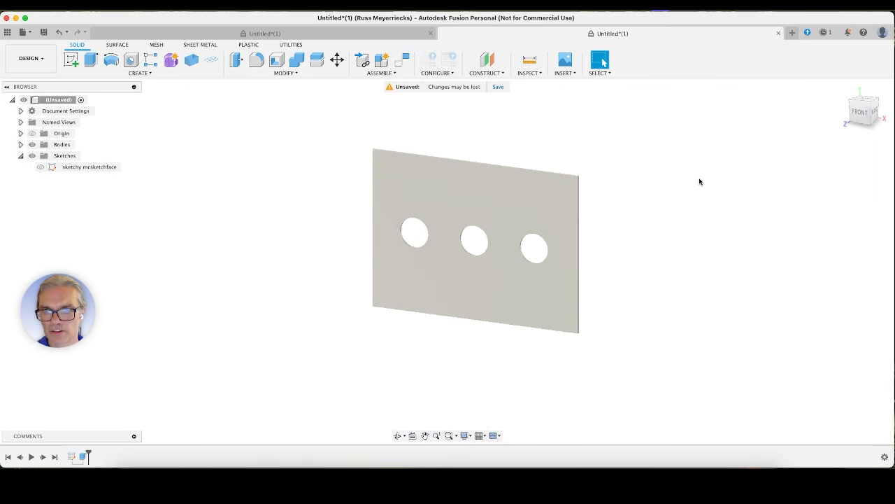
middle_click_drag(699, 179, 685, 194, "shift")
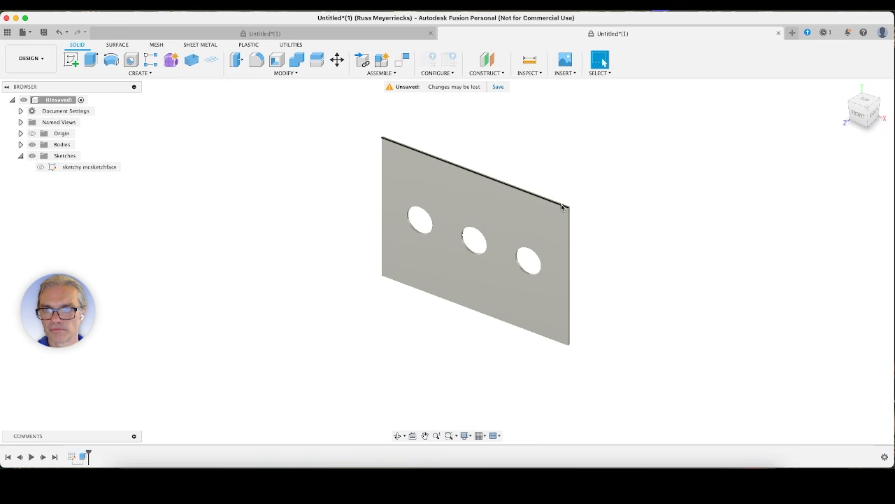
middle_click_drag(585, 244, 535, 258, "shift")
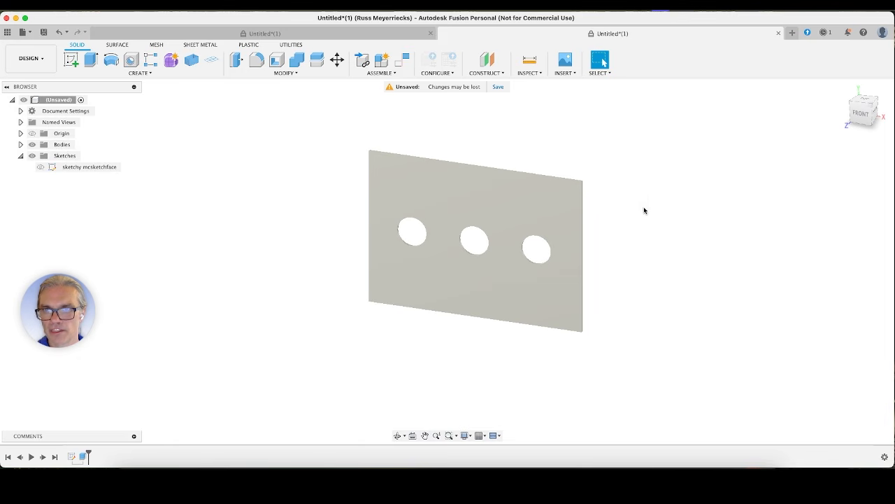
middle_click_drag(644, 210, 691, 184, "shift")
left_click(863, 112)
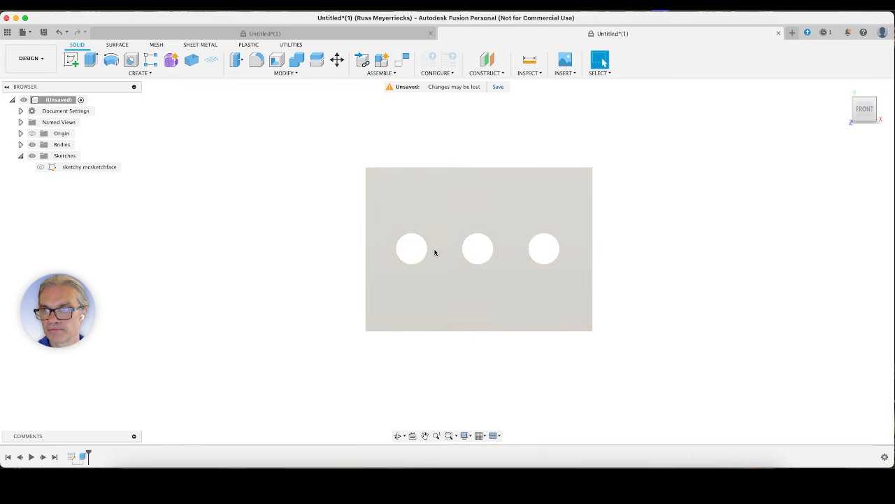
left_click(39, 166)
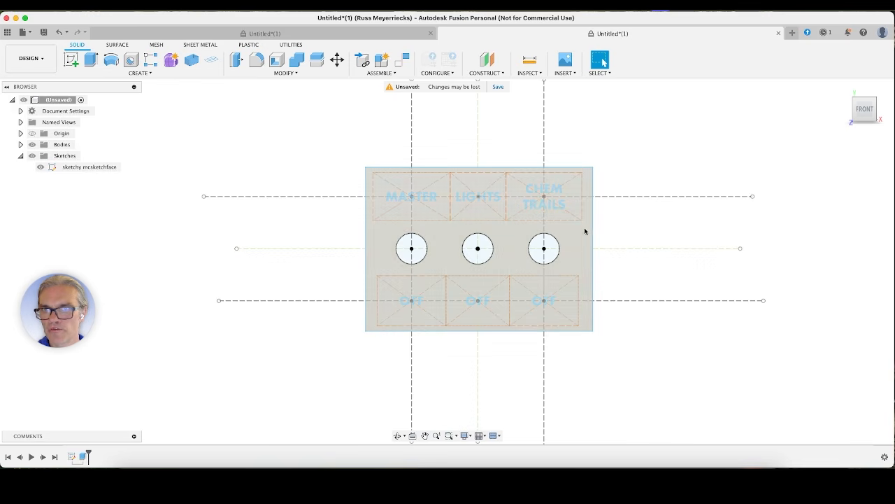
Rename the plate body Body1 as "baseplate"
left_click(20, 144)
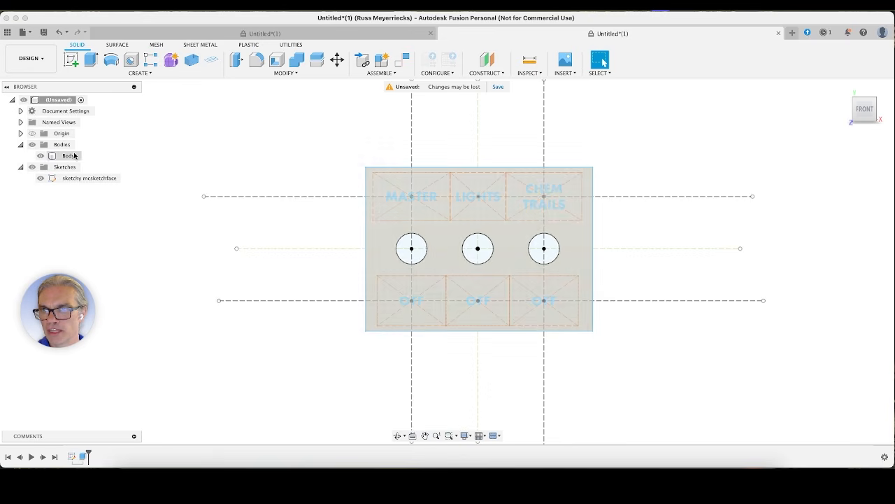
left_click(67, 156)
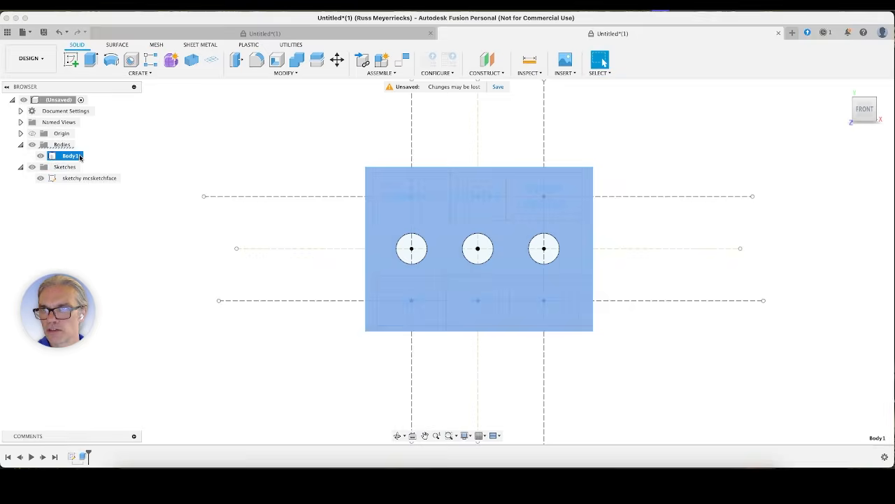
type("base")
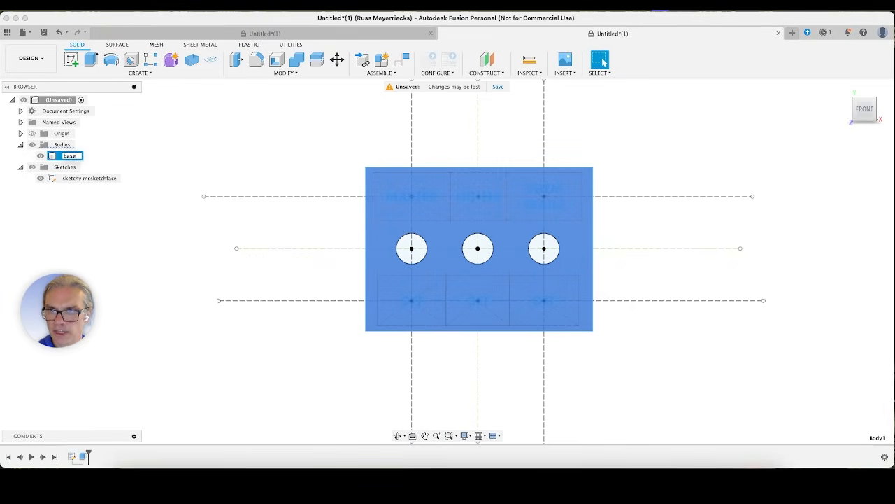
type("plate")
key("Return")
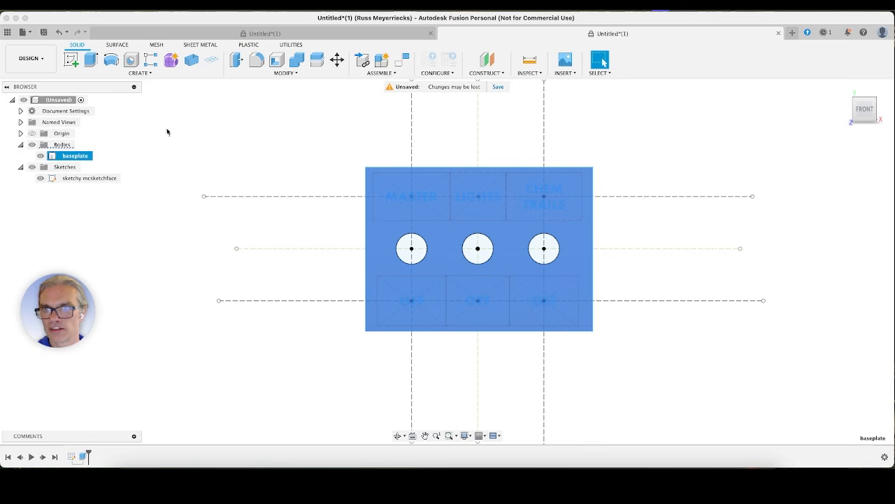
left_click(84, 179)
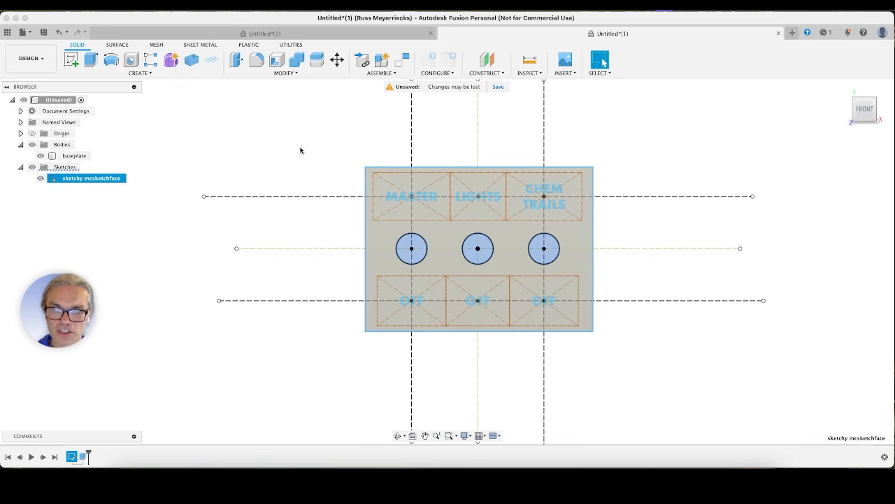
left_click(360, 139)
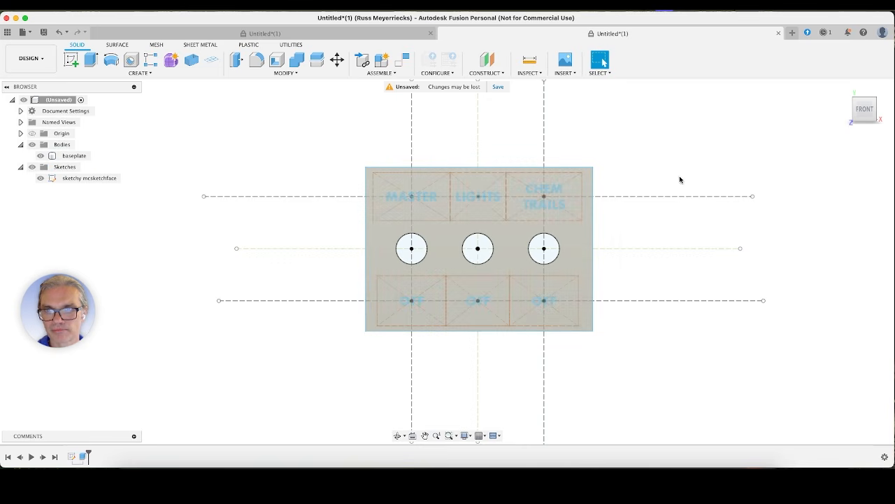
Start an extrusion with the six label texts MASTER, LIGHTS, CHEM TRAILS and the three OFF as profiles, hiding the baseplate
scroll(511, 248, "down", 2)
scroll(510, 249, "up", 5)
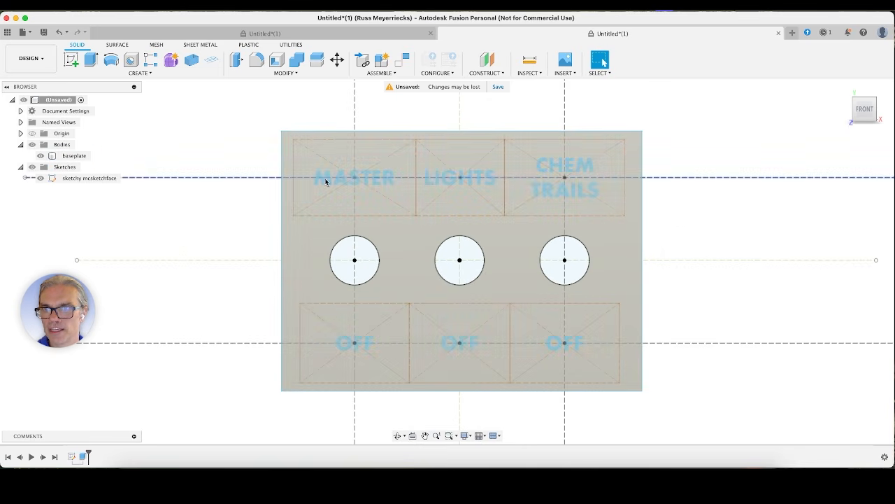
left_click(91, 59)
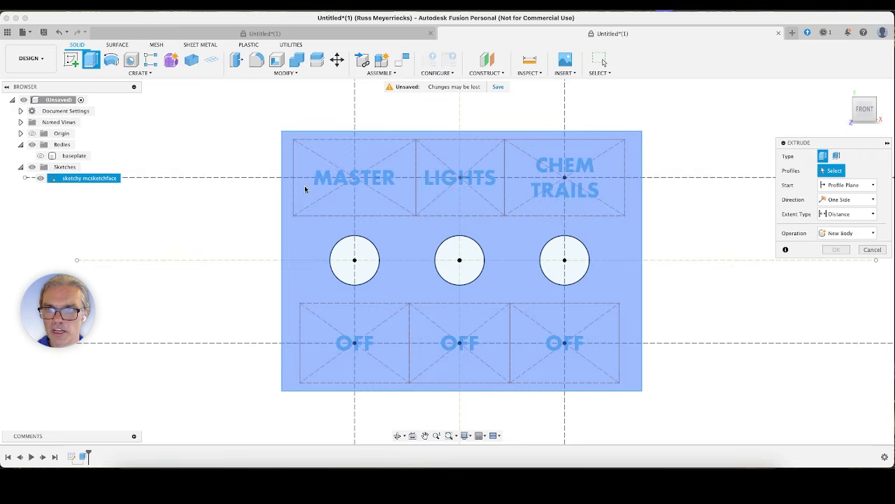
left_click(328, 179)
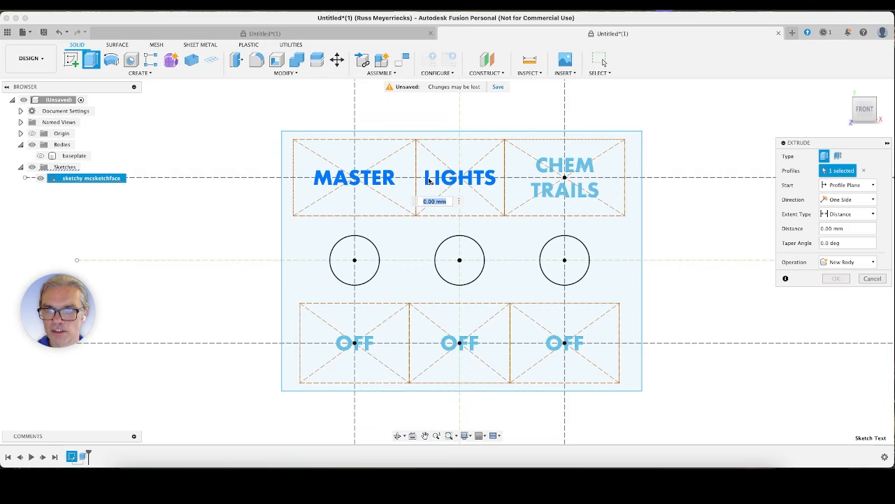
left_click(430, 181)
left_click(544, 171)
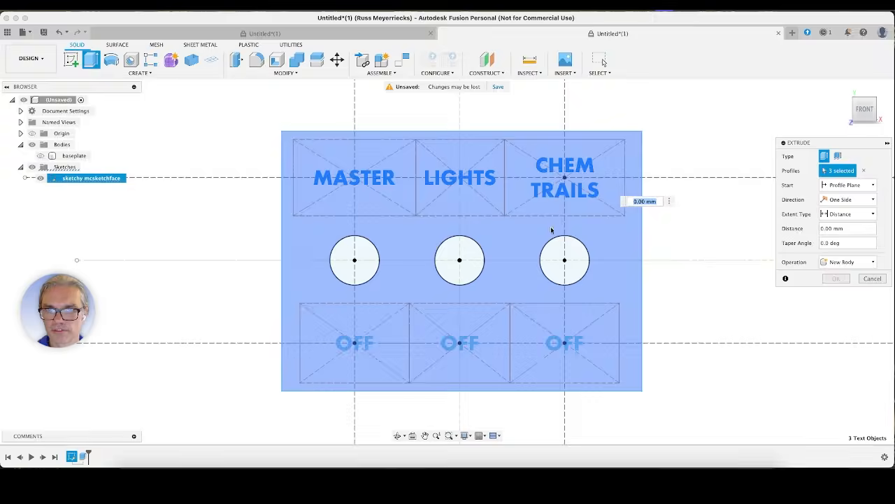
left_click(347, 341)
left_click(462, 341)
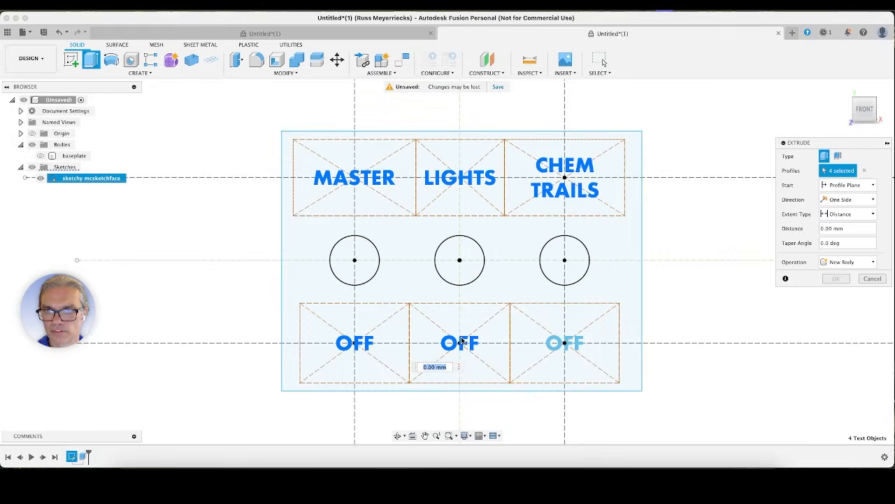
left_click(559, 341)
left_click(561, 342)
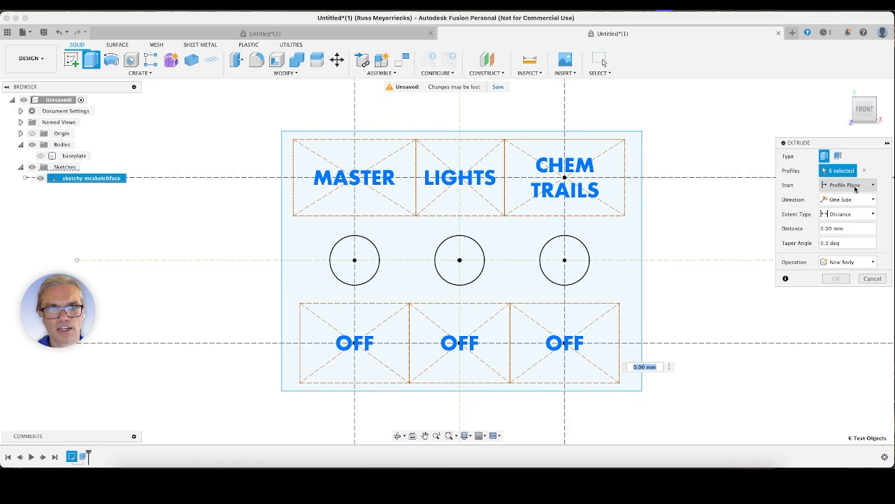
Show the baseplate again and cut the selected label texts 1 mm deep into it
mouse_move(724, 208)
middle_mouse_down("shift")
mouse_move(666, 217)
mouse_move(709, 206)
middle_mouse_up("shift")
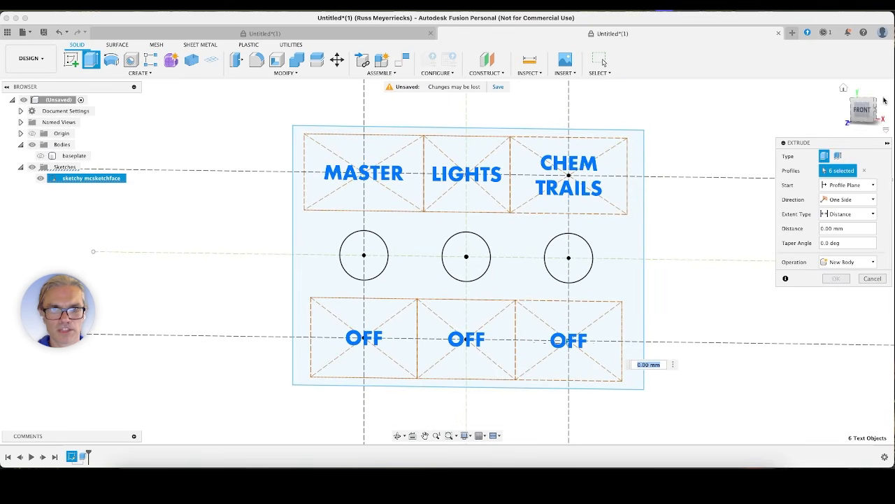
left_click(863, 110)
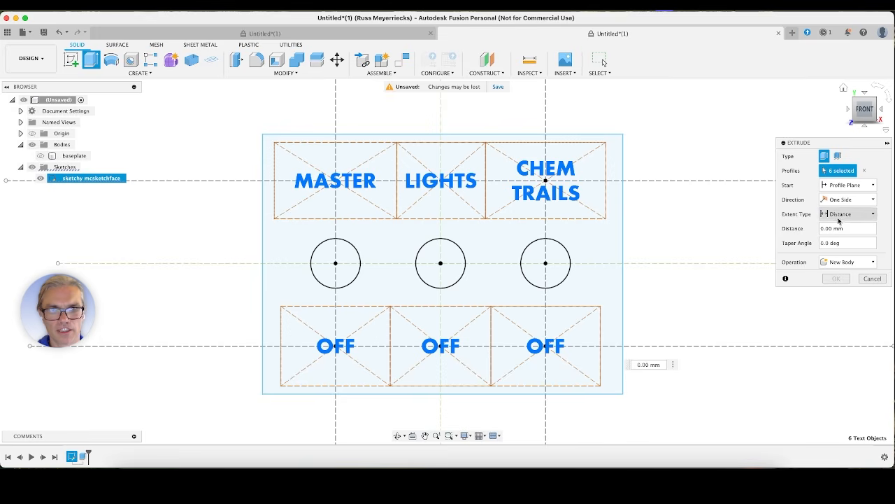
left_click(869, 263)
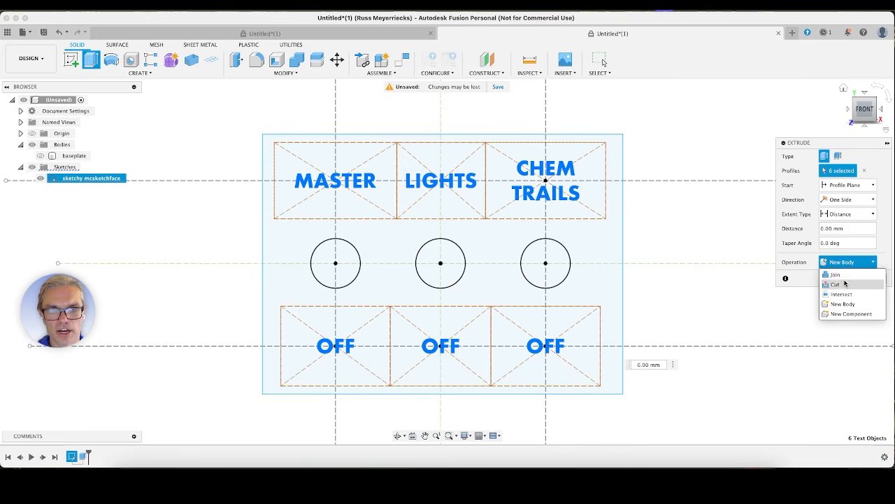
left_click(837, 284)
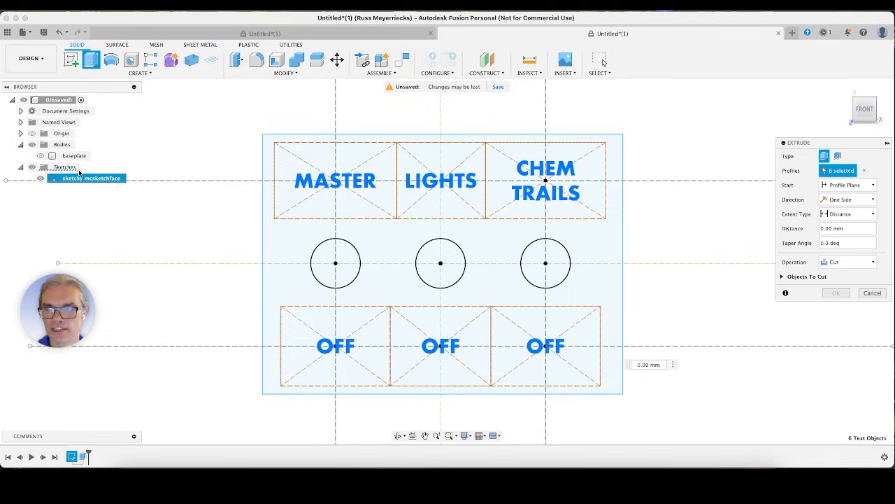
left_click(39, 155)
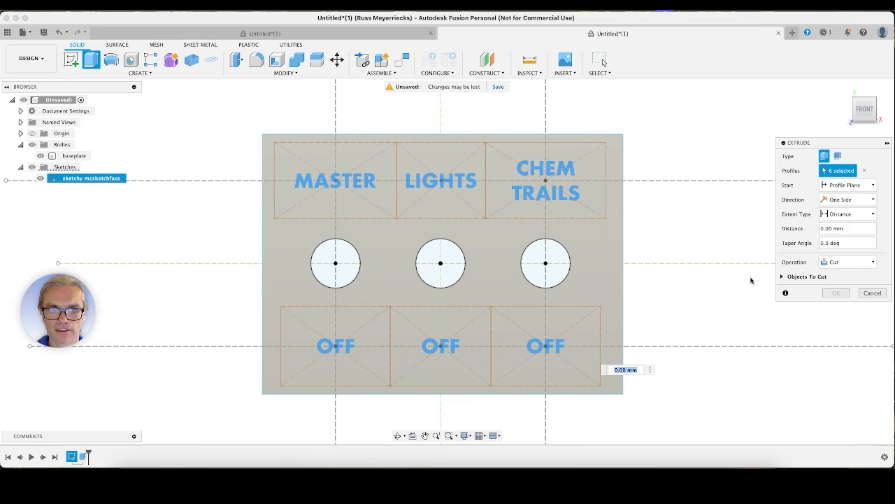
left_click(782, 277)
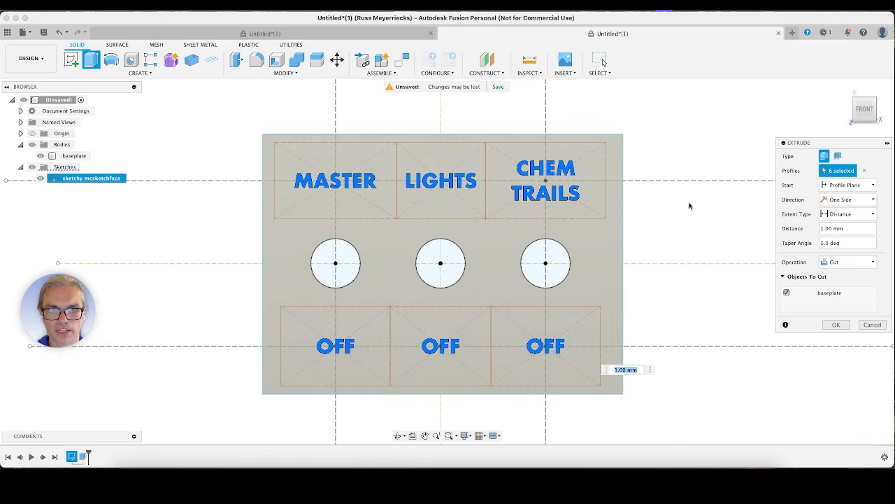
middle_click_drag(689, 206, 478, 260, "shift")
scroll(713, 122, "down", 3)
scroll(480, 261, "up", 6)
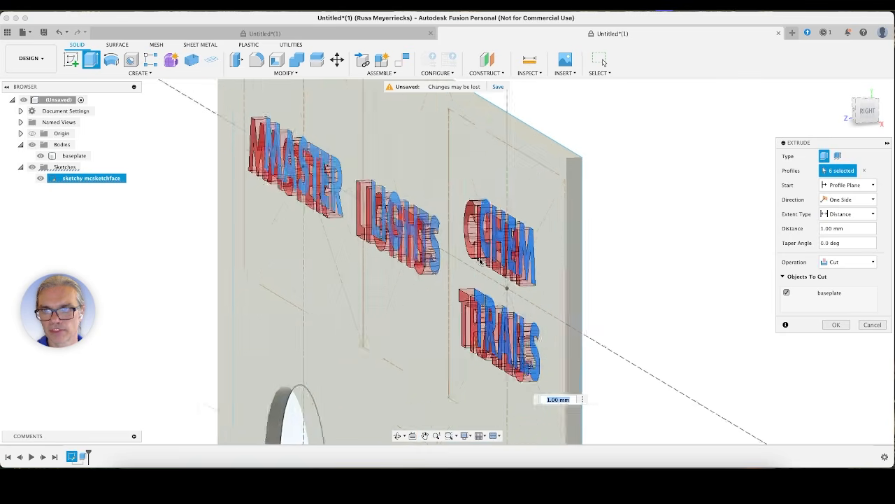
middle_click_drag(693, 206, 668, 210, "shift")
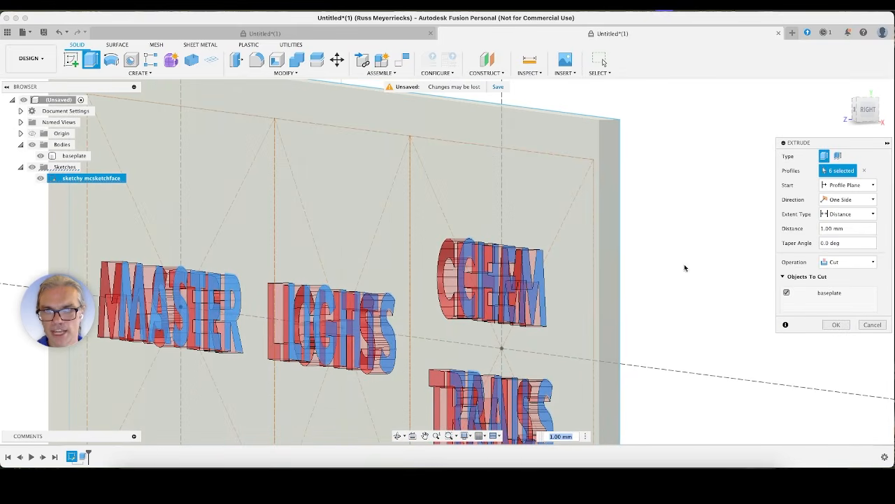
left_click(836, 324)
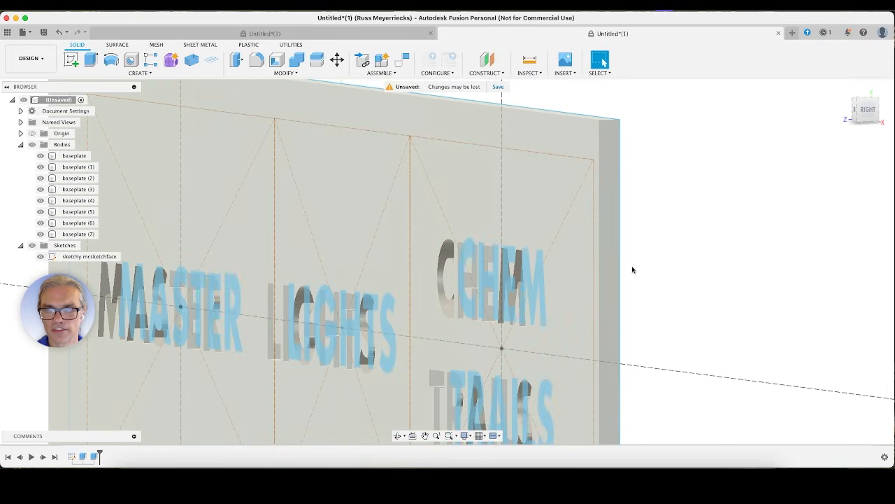
Hide the sketch "sketchy mcsketchface" and face the front of the plate
middle_click_drag(698, 297, 739, 262, "shift")
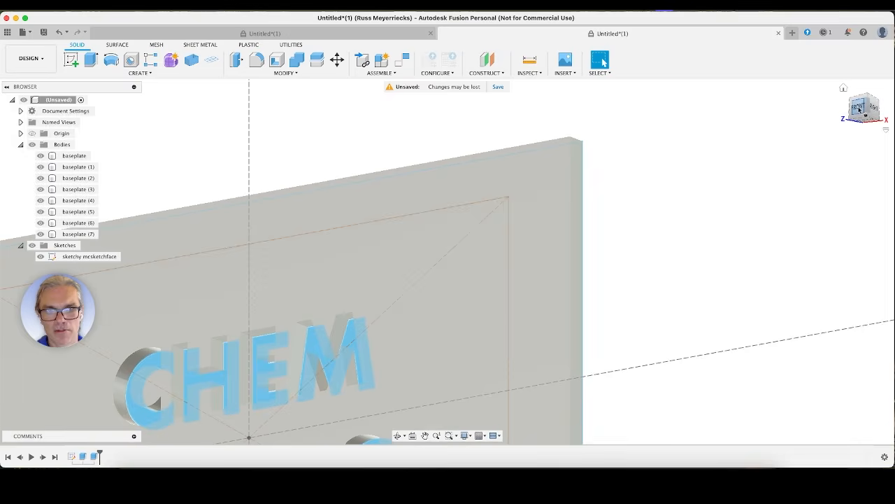
left_click(843, 90)
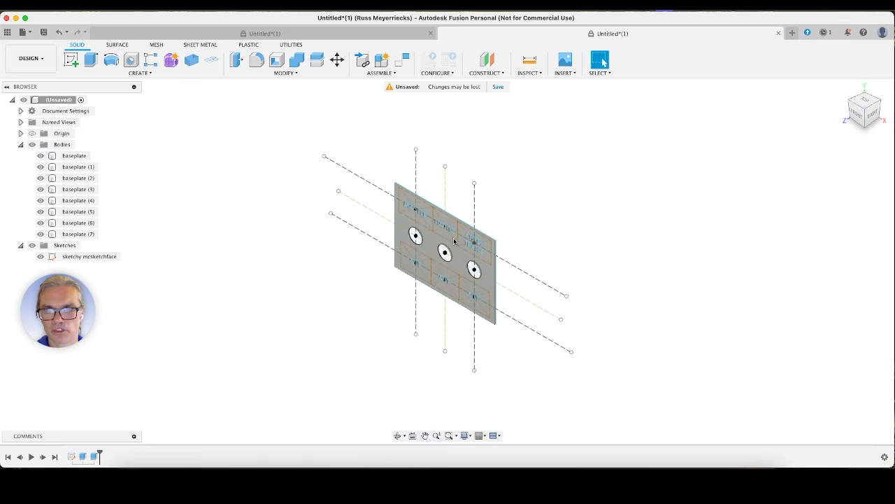
left_click(857, 114)
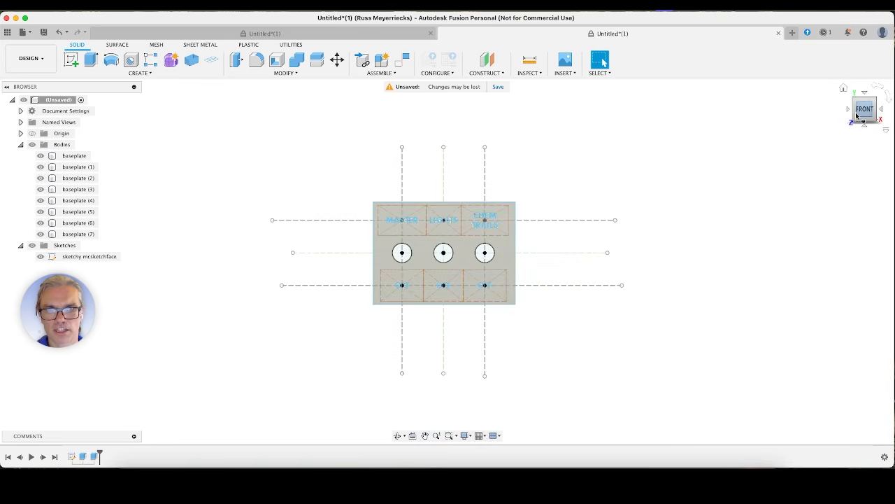
left_click(432, 241)
scroll(433, 242, "up", 6)
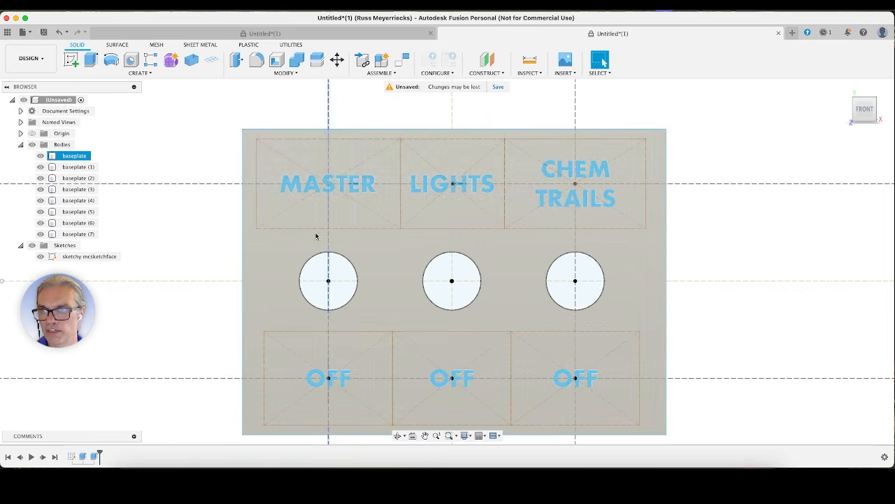
key("Escape")
mouse_move(688, 221)
middle_mouse_down()
mouse_move(724, 216)
mouse_move(764, 192)
middle_mouse_up()
left_click(40, 260)
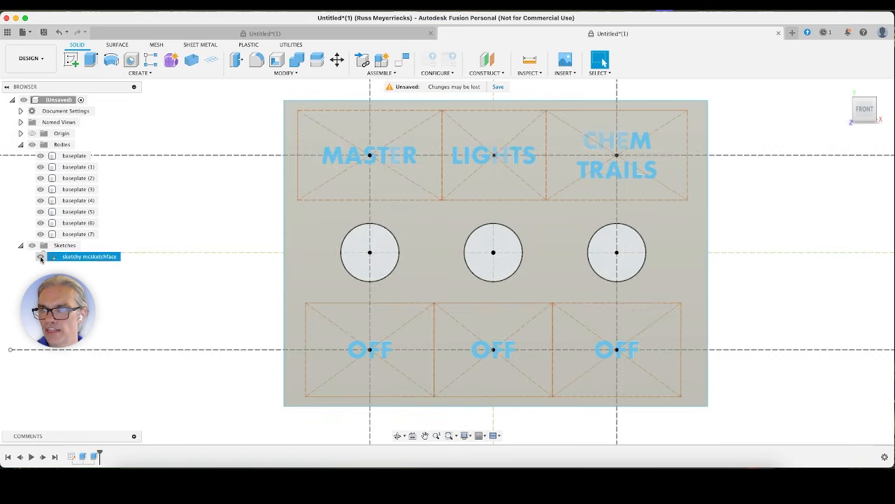
left_click(40, 256)
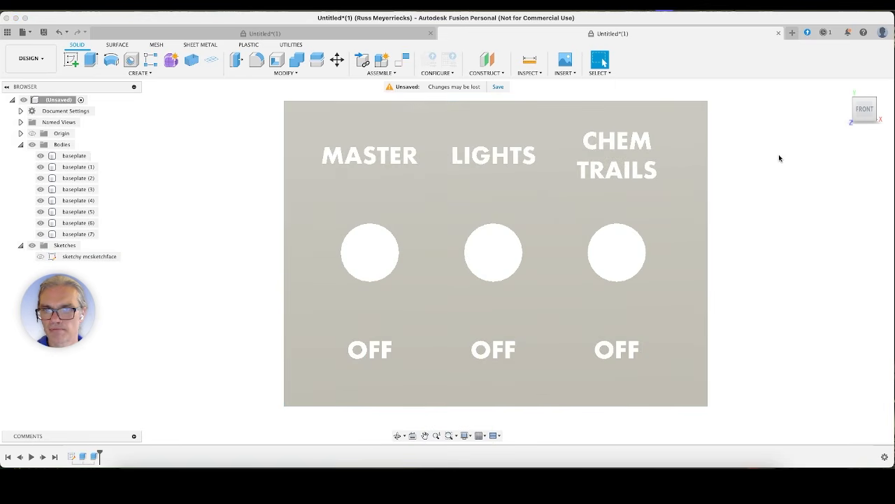
Examine the cut lettering of the LIGHTS label up close from an angle, and return to the front view
middle_click_drag(765, 152, 741, 168, "shift")
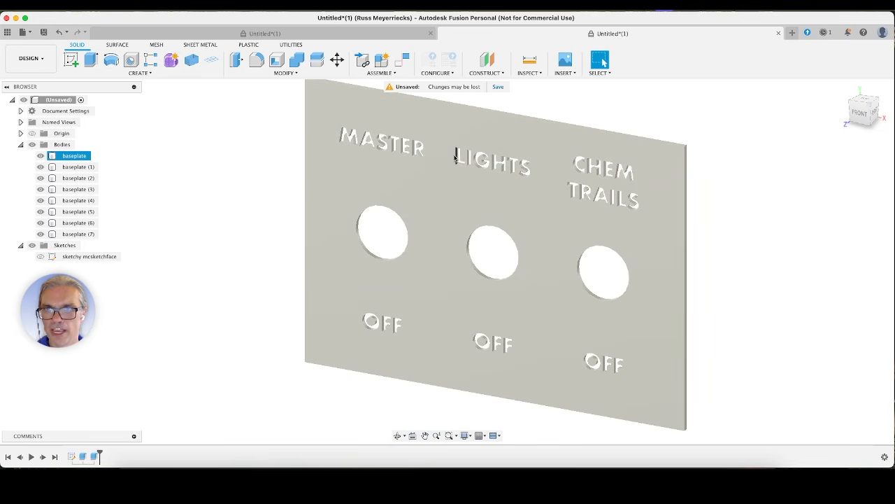
scroll(483, 154, "down", 3)
scroll(483, 154, "up", 10)
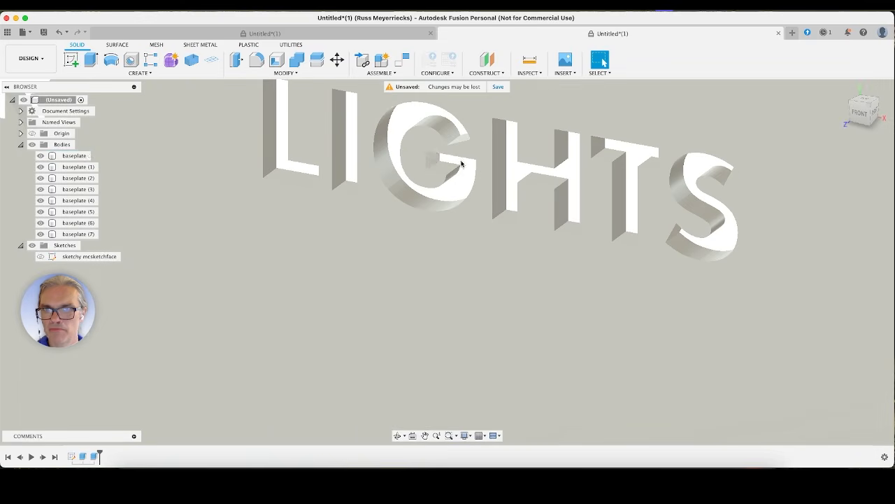
middle_click_drag(462, 164, 600, 241, "shift")
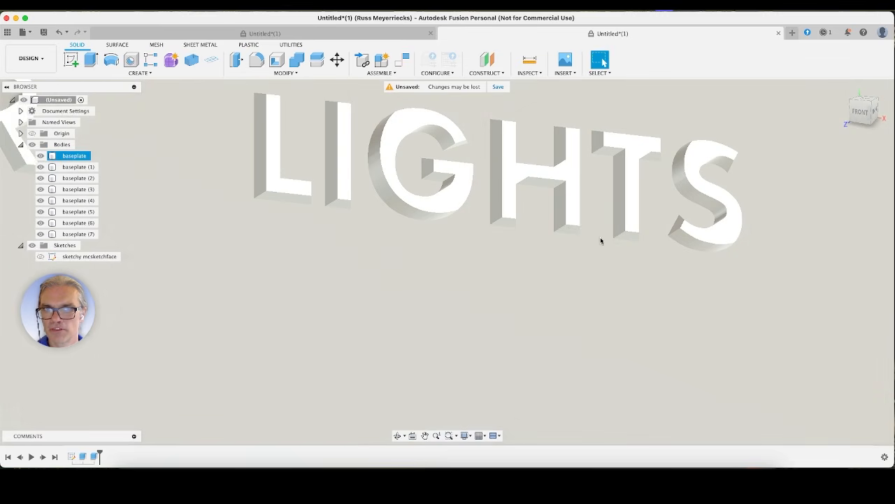
left_click(861, 112)
left_click(844, 90)
left_click(865, 108)
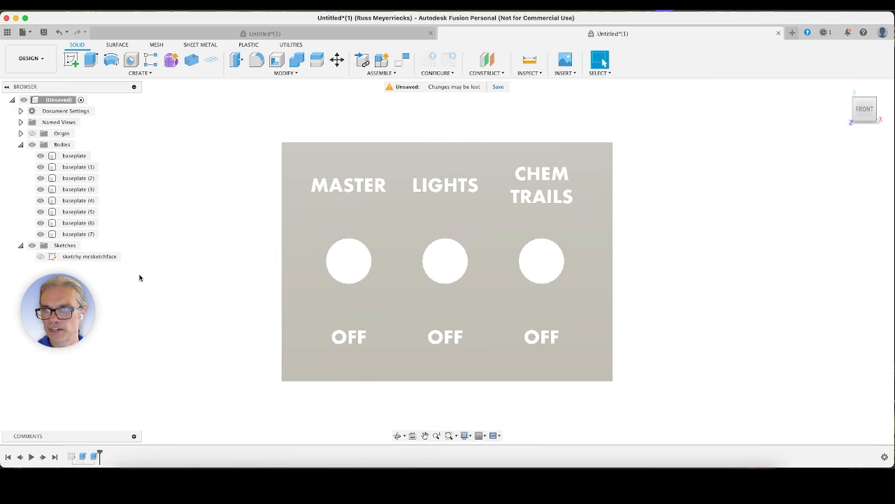
left_click(40, 256)
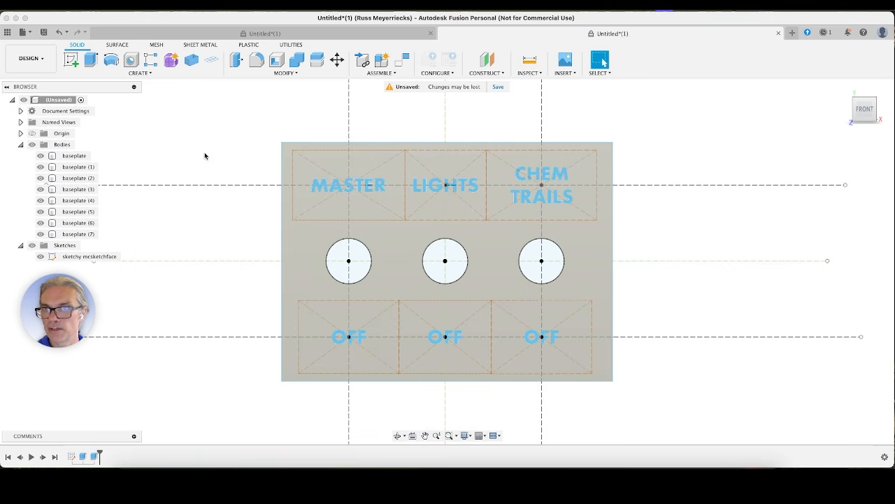
left_click(91, 60)
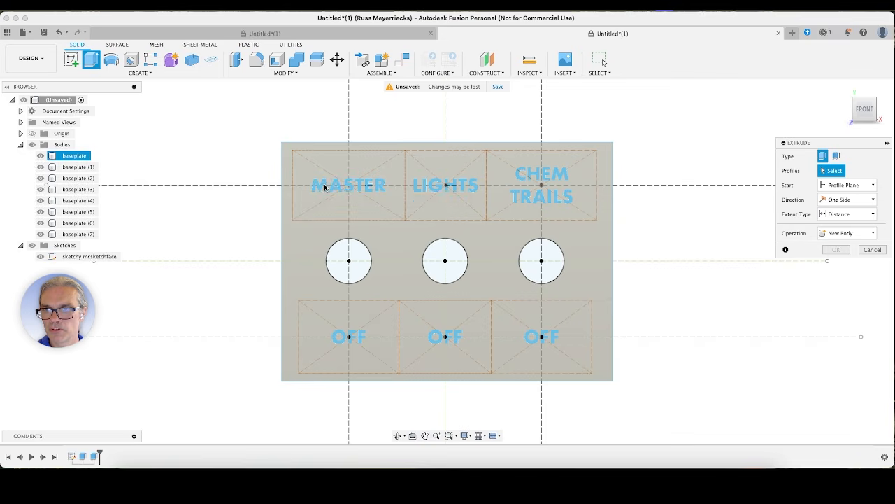
left_click(41, 155)
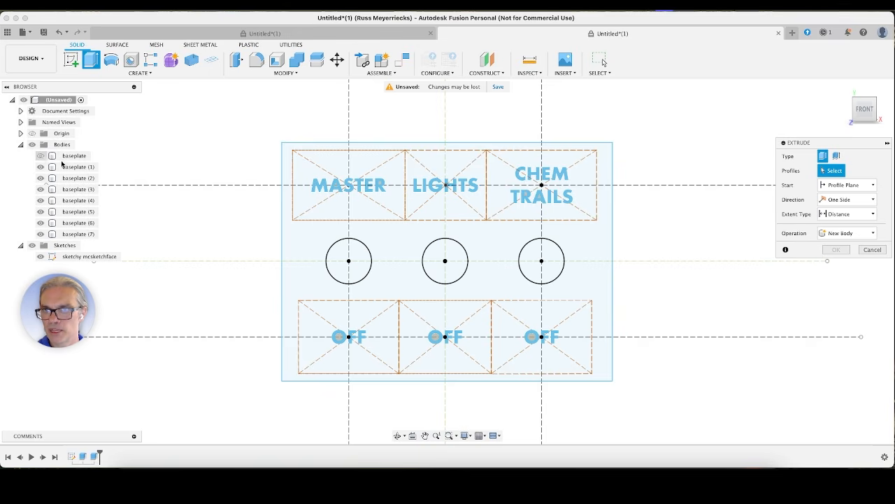
left_click(324, 186)
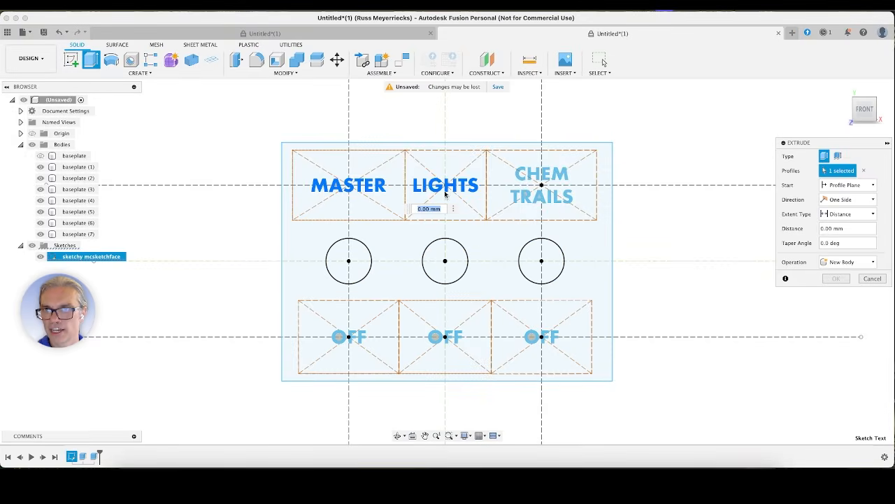
left_click(425, 187)
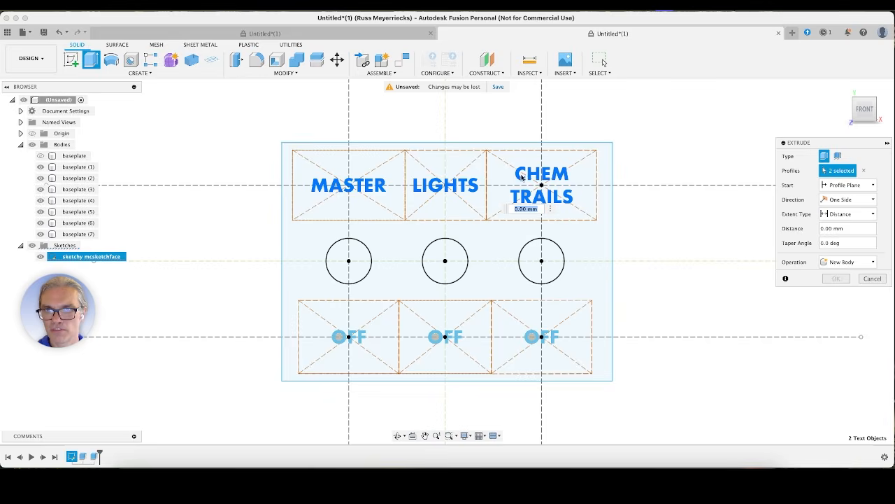
left_click(522, 179)
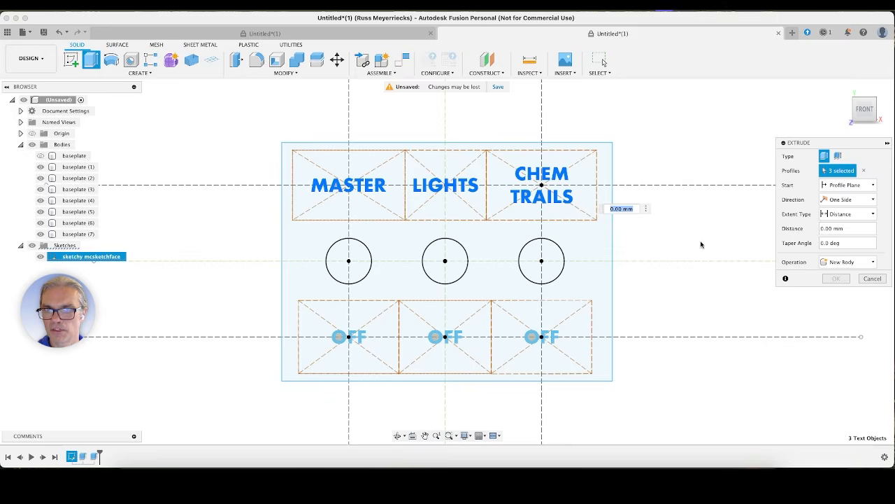
left_click(871, 279)
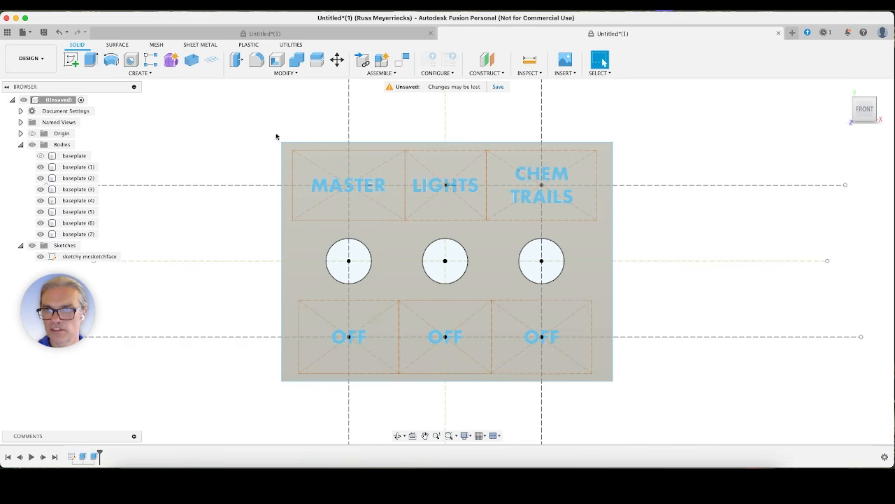
left_click(40, 256)
Examine the centres of the letter O in the cut OFF labels up close, and return to the front view
left_click(351, 341)
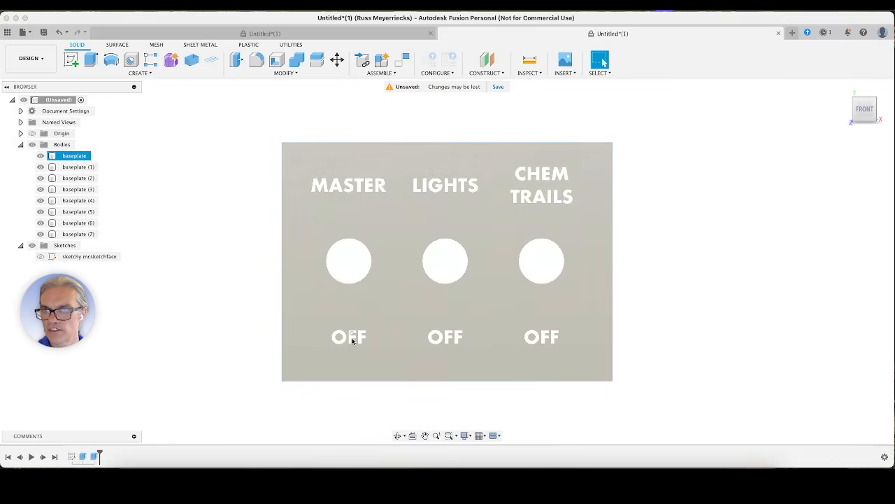
scroll(351, 342, "down", 3)
scroll(352, 343, "up", 10)
mouse_move(349, 332)
middle_mouse_down("shift")
mouse_move(330, 340)
mouse_move(346, 336)
middle_mouse_up("shift")
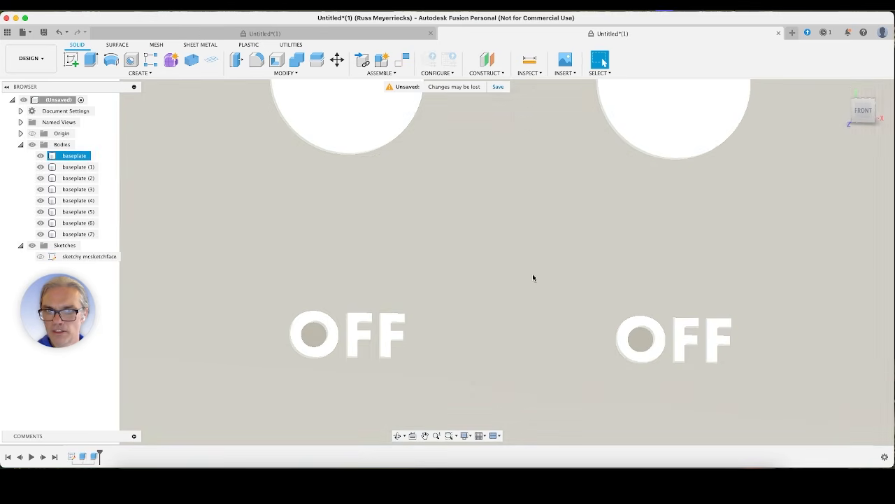
left_click(861, 106)
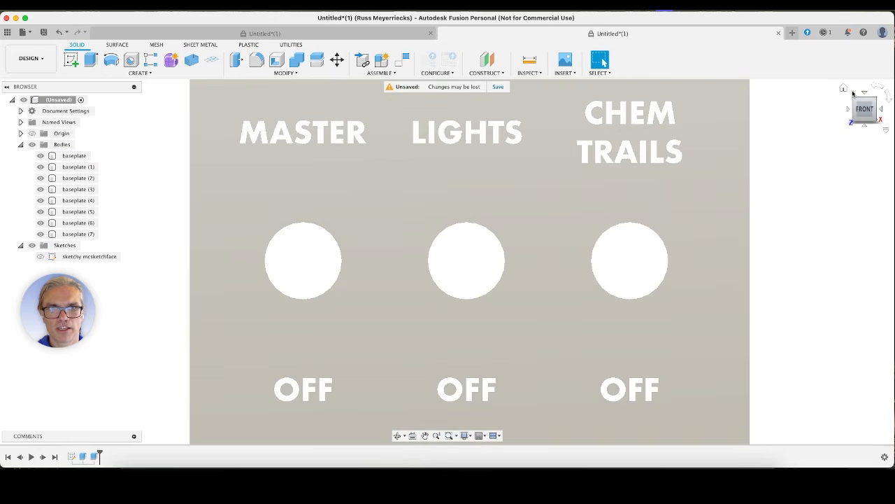
Show the sketch "sketchy mcsketchface" in the front view and hide the baseplate body
left_click(865, 110)
left_click(862, 114)
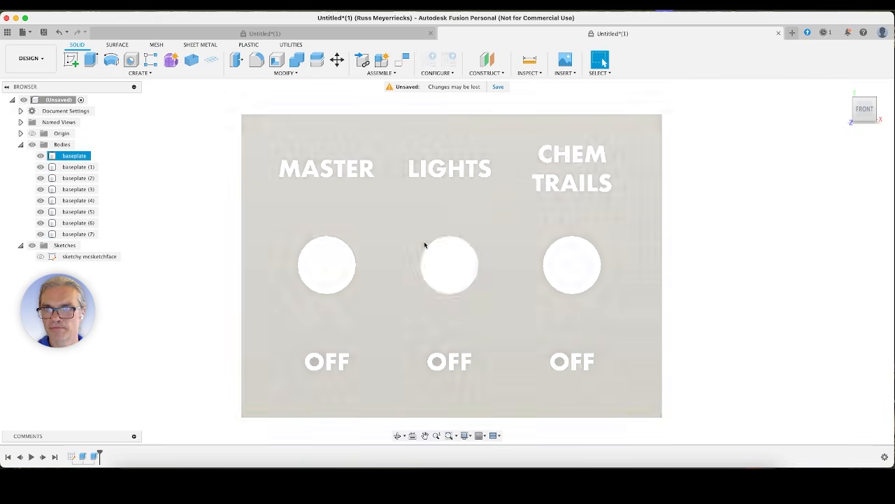
left_click(40, 256)
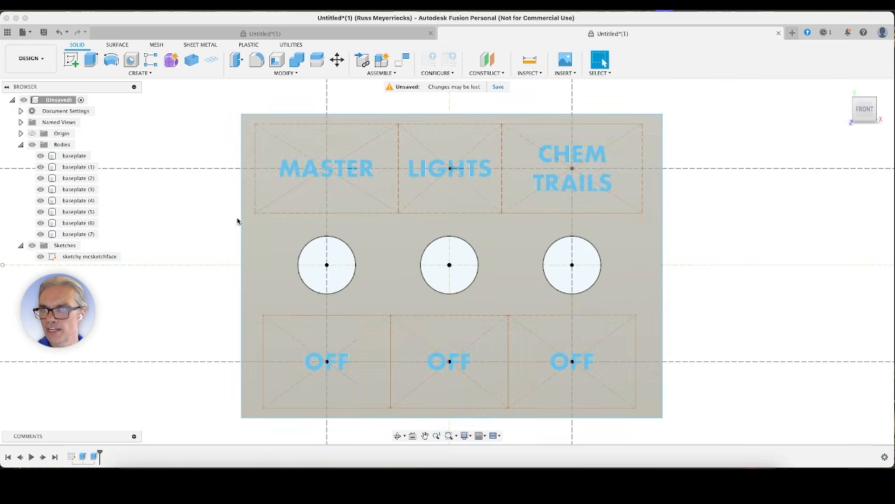
left_click(91, 60)
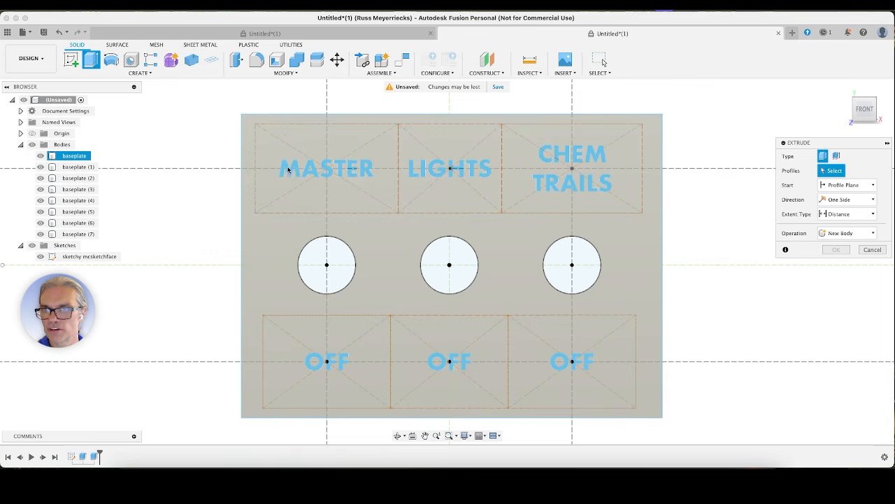
left_click(40, 156)
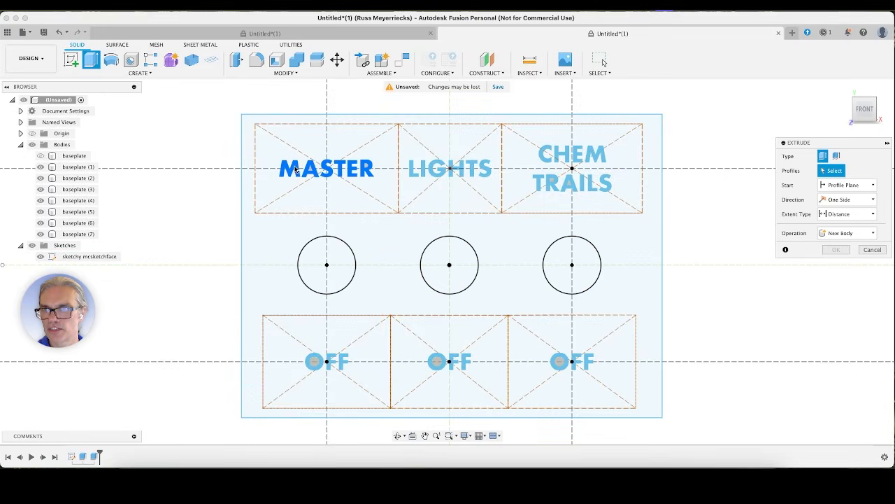
left_click(296, 172)
left_click(427, 171)
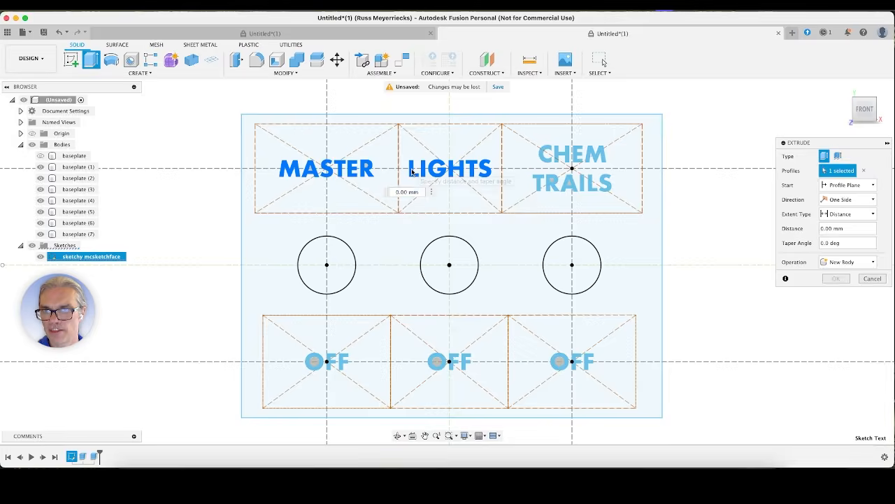
left_click(548, 162)
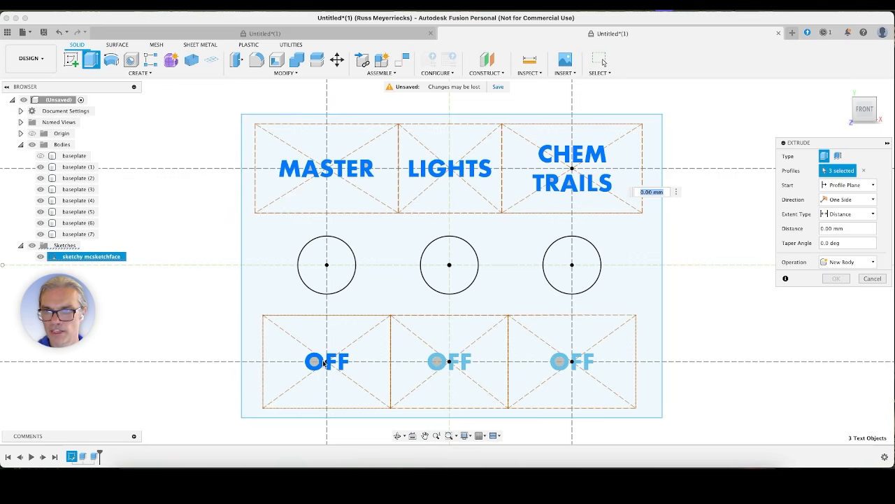
left_click(455, 361)
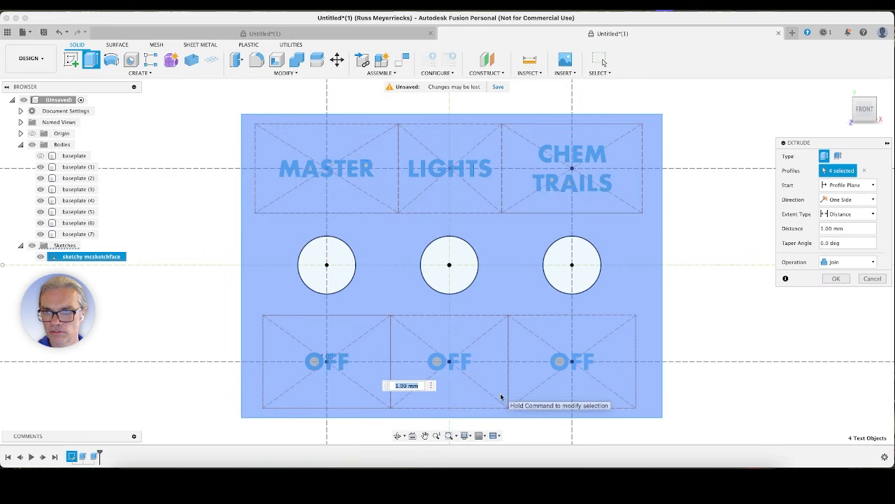
key("Return")
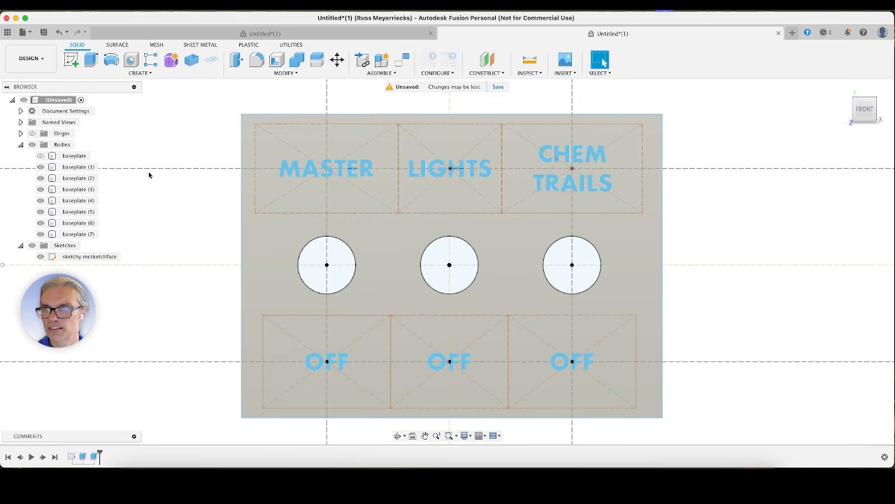
Extrude the MASTER, LIGHTS, CHEM TRAILS and three OFF label texts with a distance of 1 mm
left_click(90, 60)
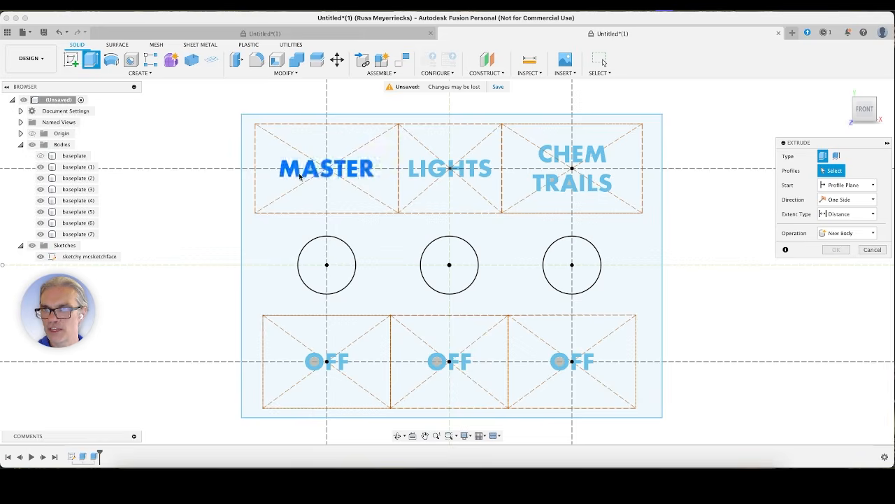
left_click(244, 141)
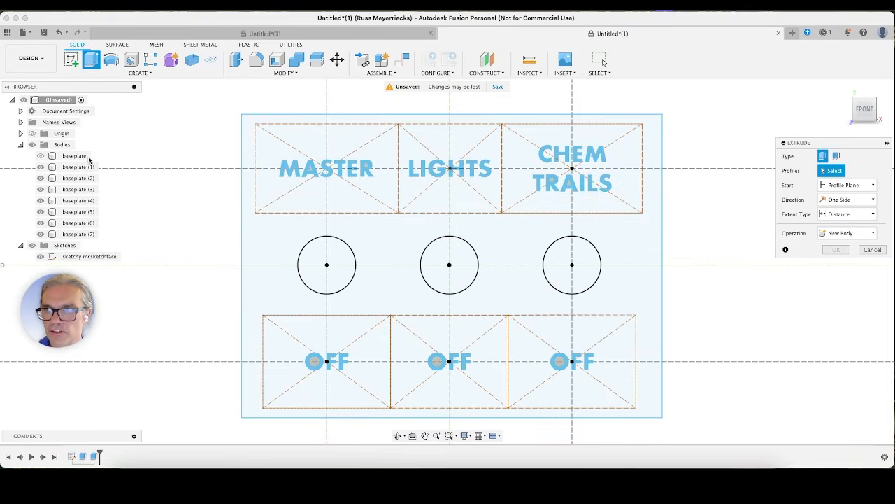
left_click(293, 172)
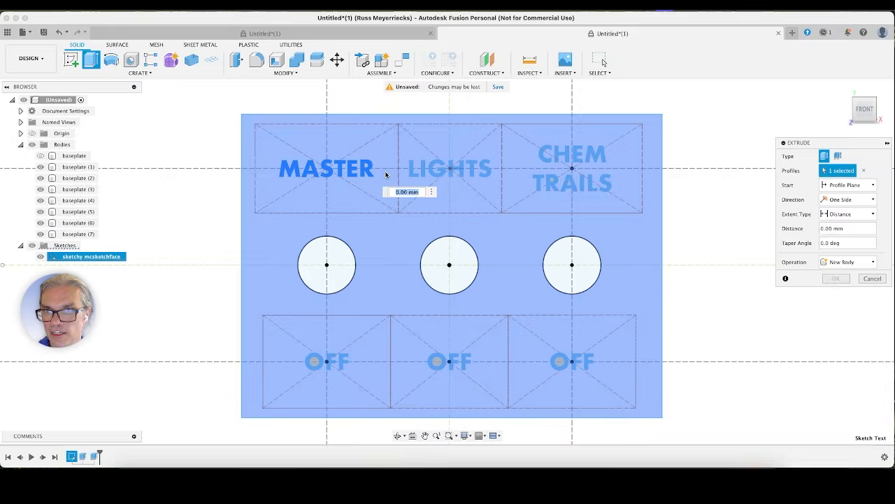
left_click(413, 172)
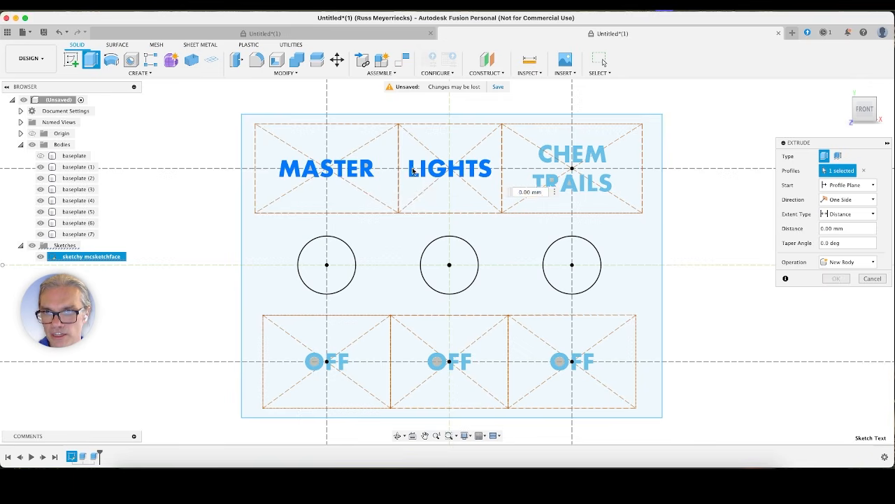
left_click(548, 150)
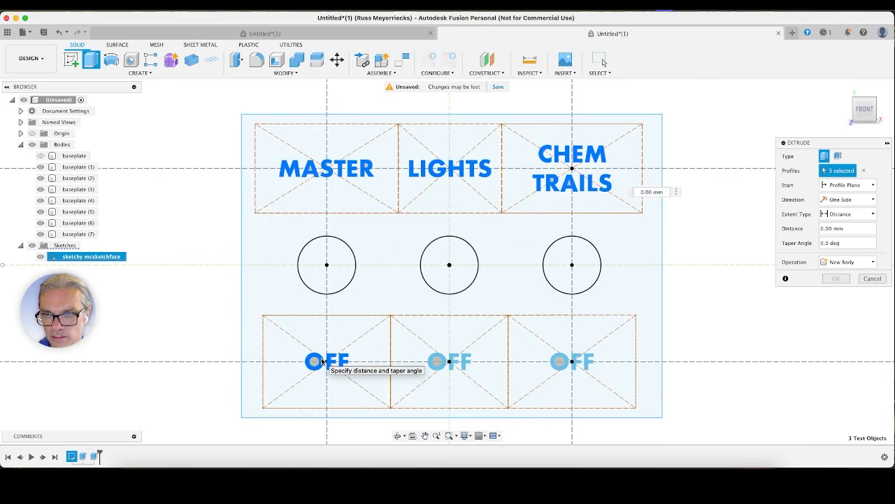
left_click(322, 361)
left_click(444, 361)
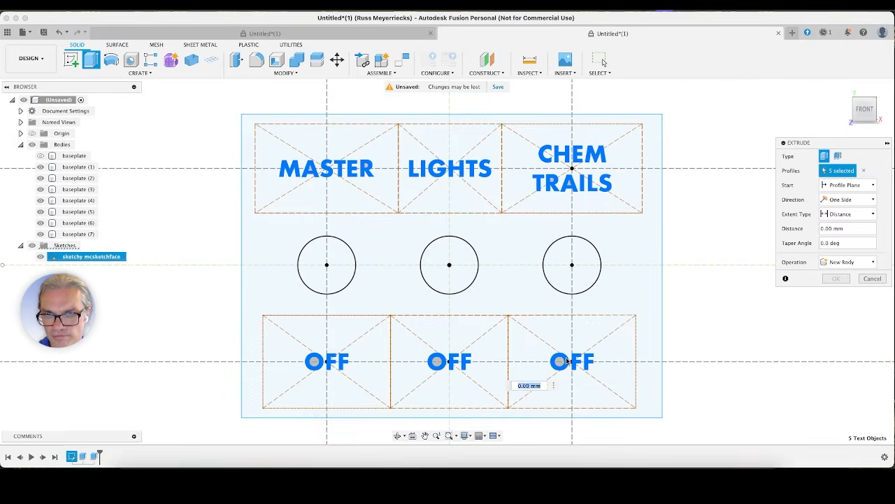
left_click(570, 361)
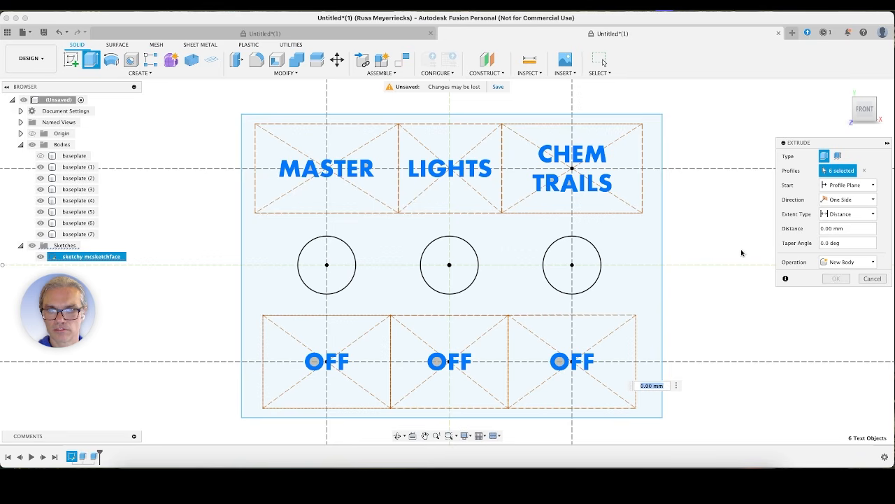
type("1")
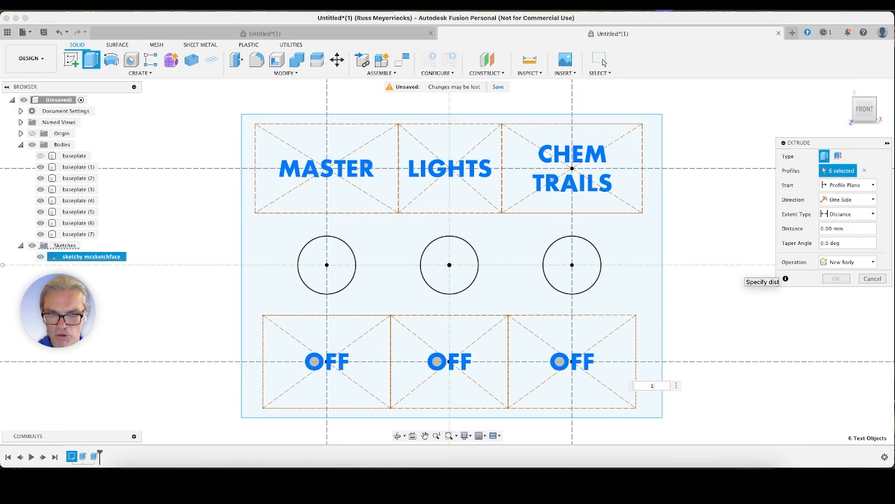
type("mm")
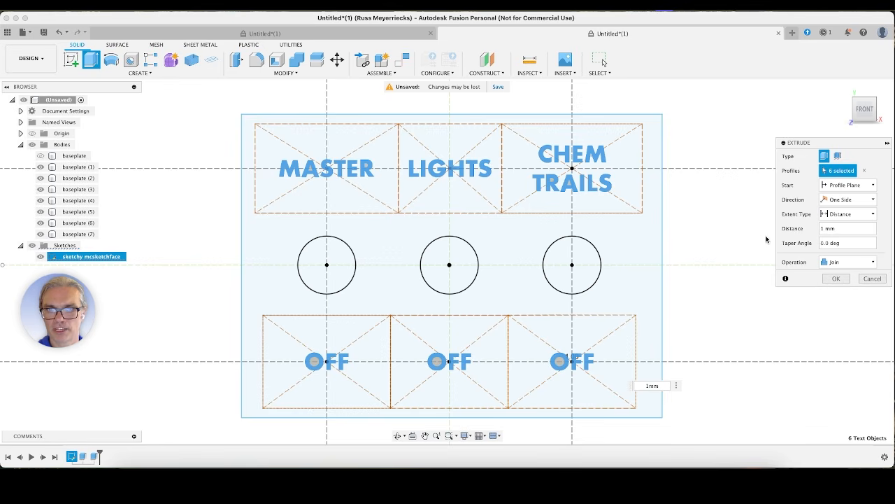
Set the label text extrusion's operation to New Body and complete the extrusion
middle_click_drag(747, 227, 565, 265, "shift")
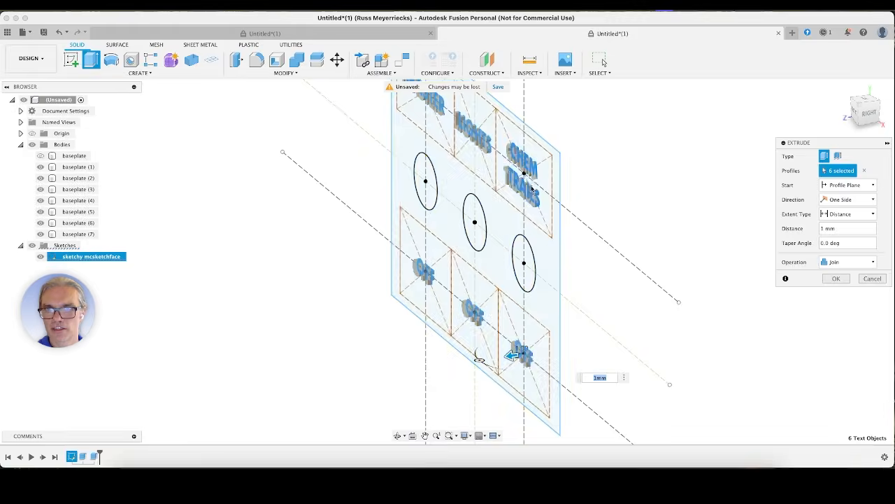
scroll(609, 161, "up", 5)
mouse_move(706, 191)
middle_mouse_down("shift")
mouse_move(684, 183)
mouse_move(707, 178)
mouse_move(683, 182)
mouse_move(713, 182)
middle_mouse_up("shift")
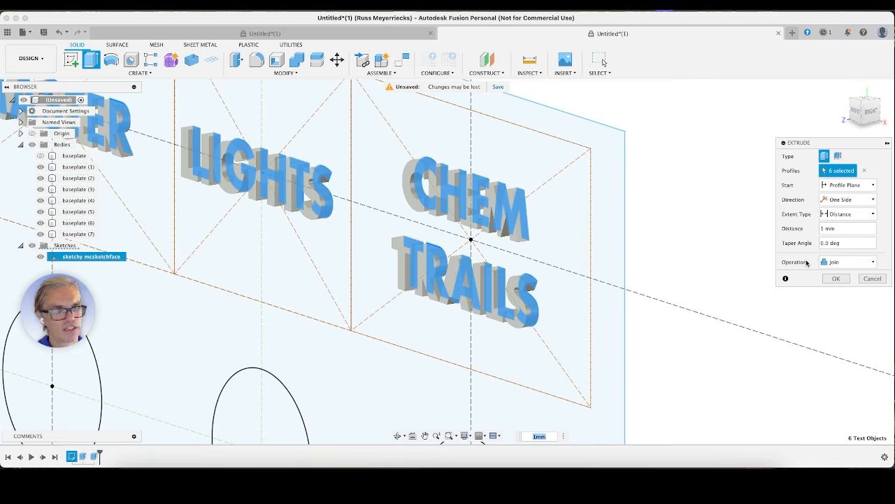
left_click(847, 261)
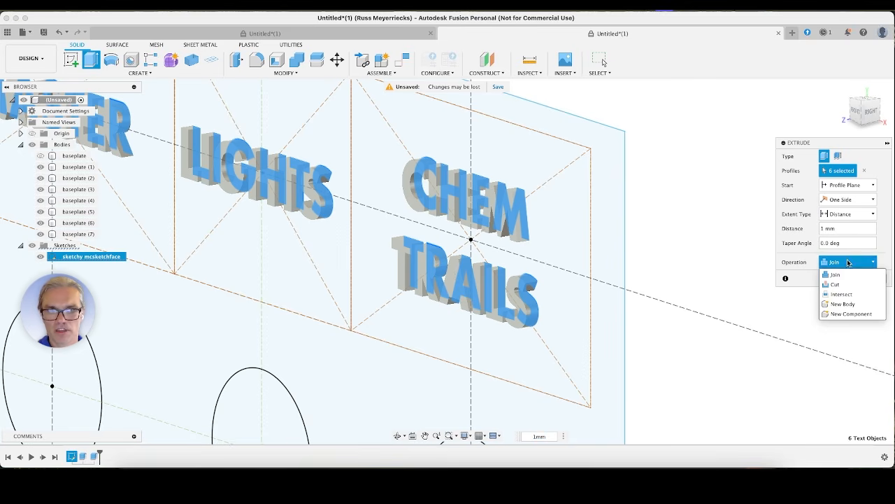
left_click(842, 304)
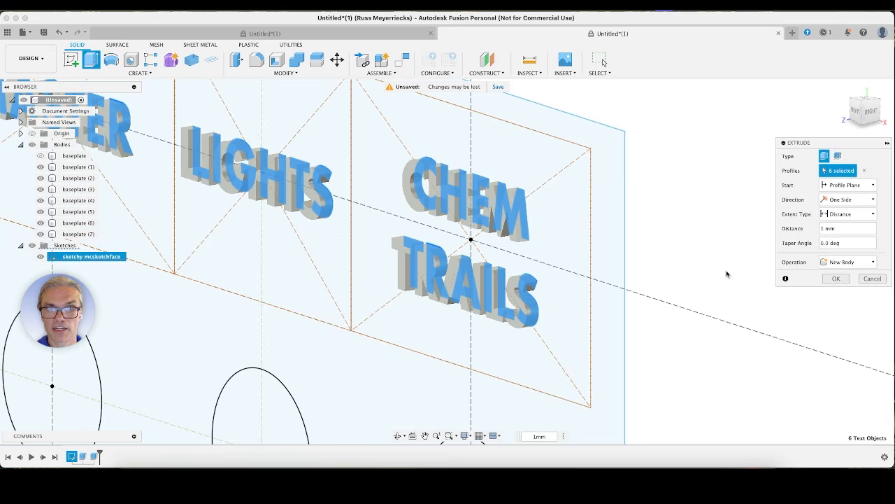
key("Return")
Return to the home view and show the baseplate body again
left_click(844, 88)
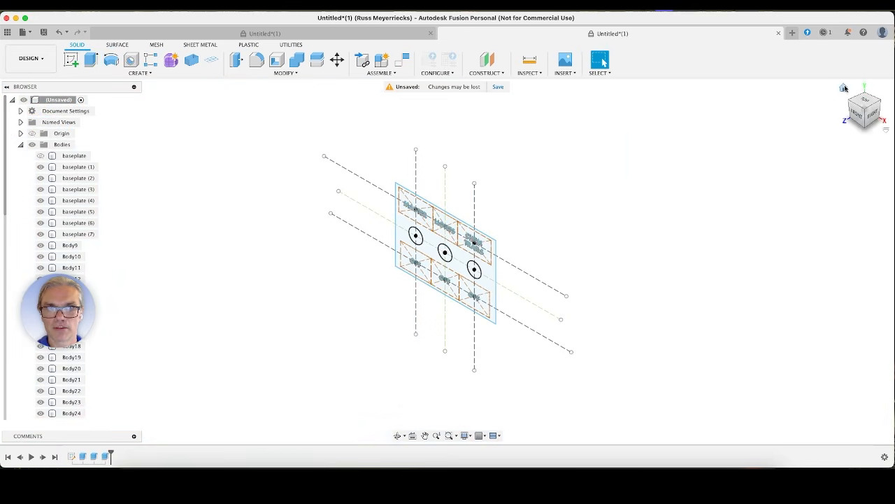
scroll(422, 243, "up", 5)
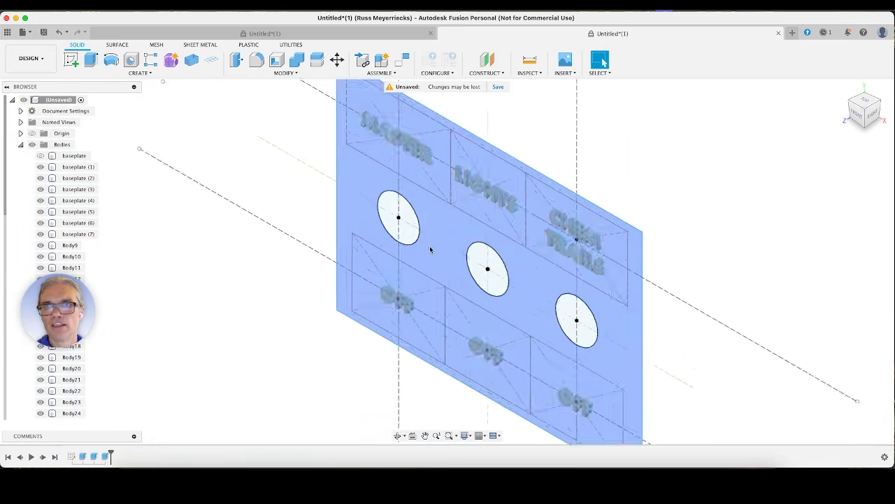
left_click(42, 156)
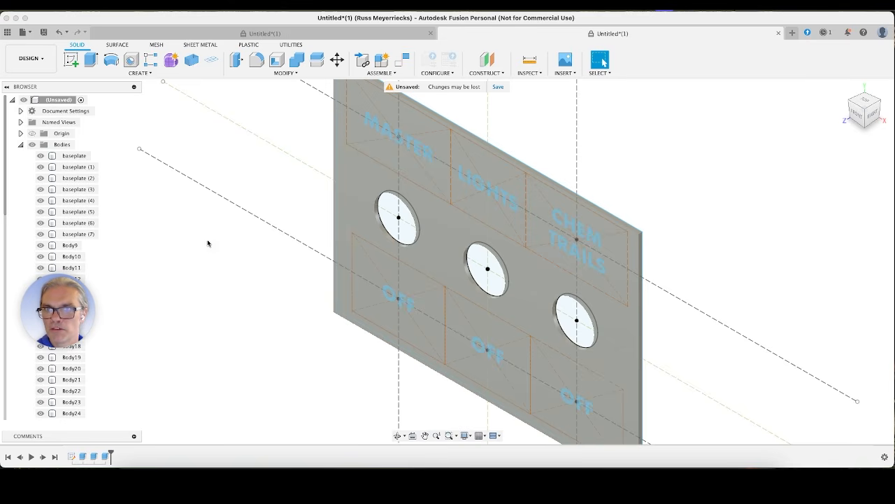
Examine the label text bodies set into the baseplate from several angles and up close, and return to the front view
middle_click_drag(233, 221, 250, 214, "shift")
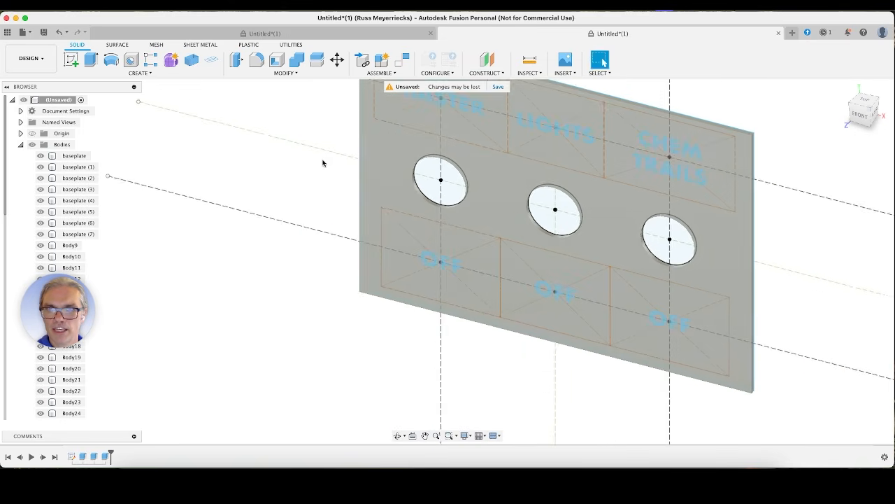
middle_click_drag(323, 161, 250, 218)
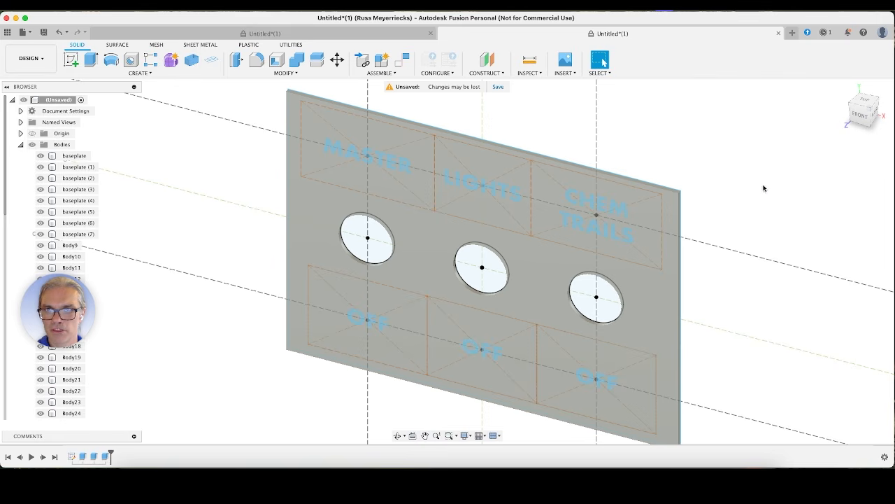
middle_click_drag(763, 188, 730, 129, "shift")
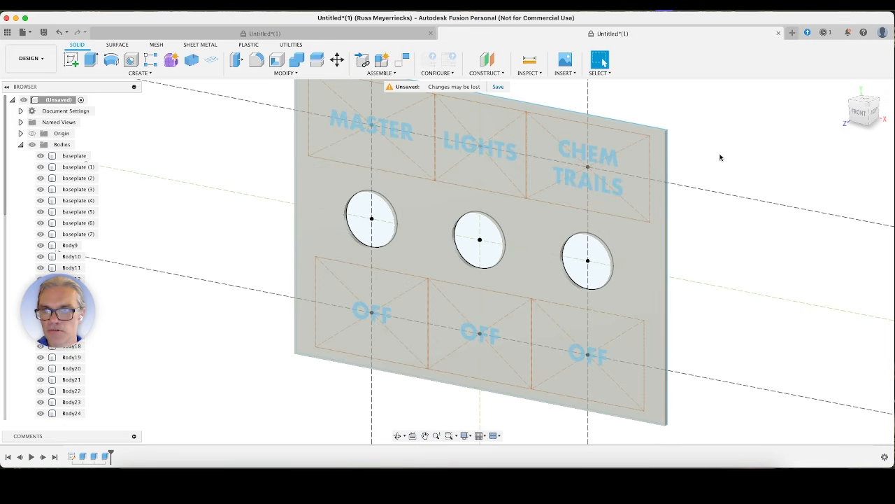
middle_click_drag(664, 132, 667, 149)
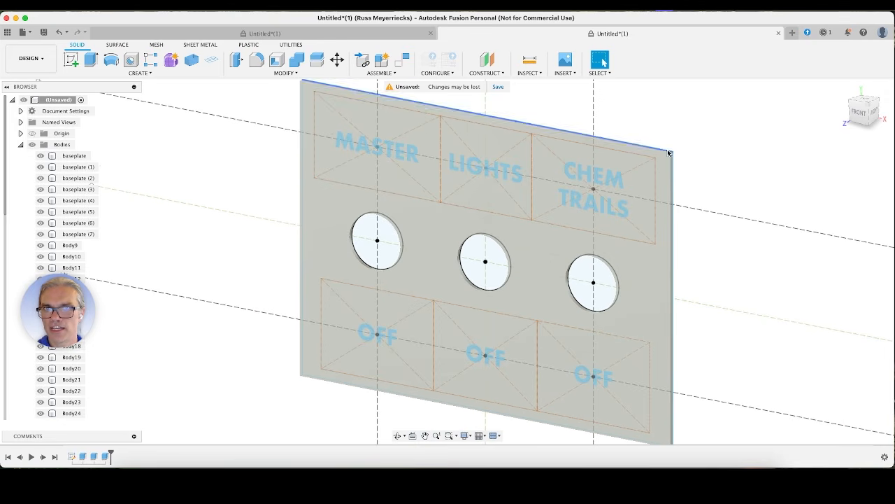
middle_click_drag(273, 123, 256, 154, "shift")
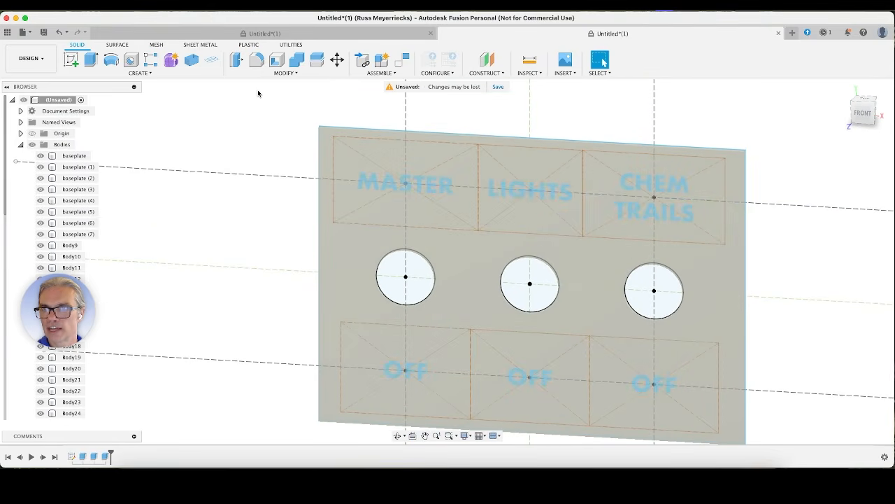
middle_click_drag(258, 93, 263, 118, "shift")
scroll(310, 125, "up", 8)
scroll(451, 241, "down", 6)
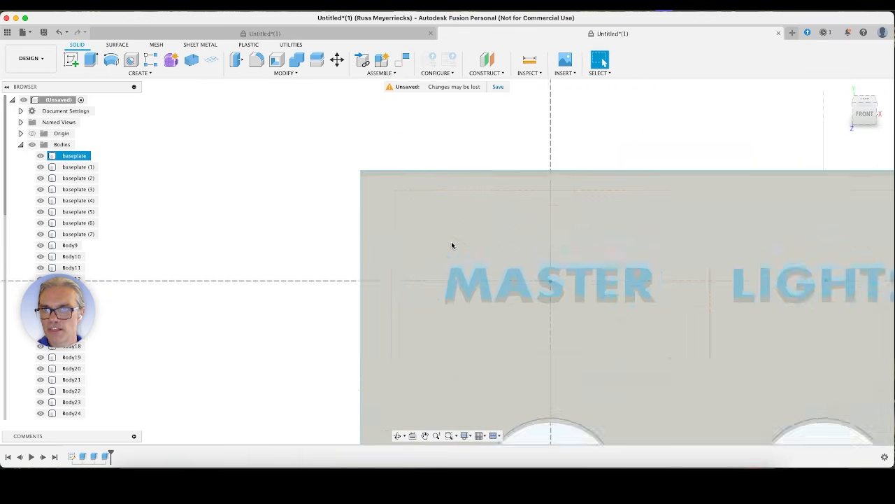
middle_click_drag(817, 289, 728, 207)
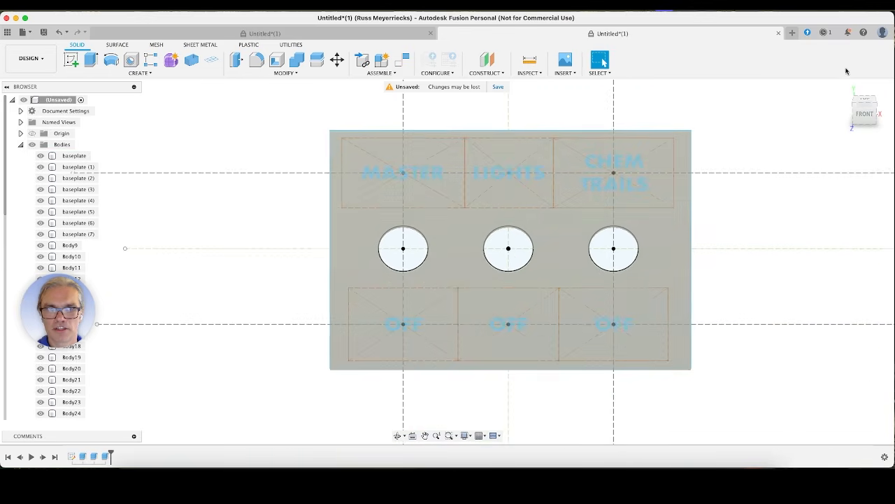
left_click(865, 114)
middle_click_drag(785, 331, 746, 250)
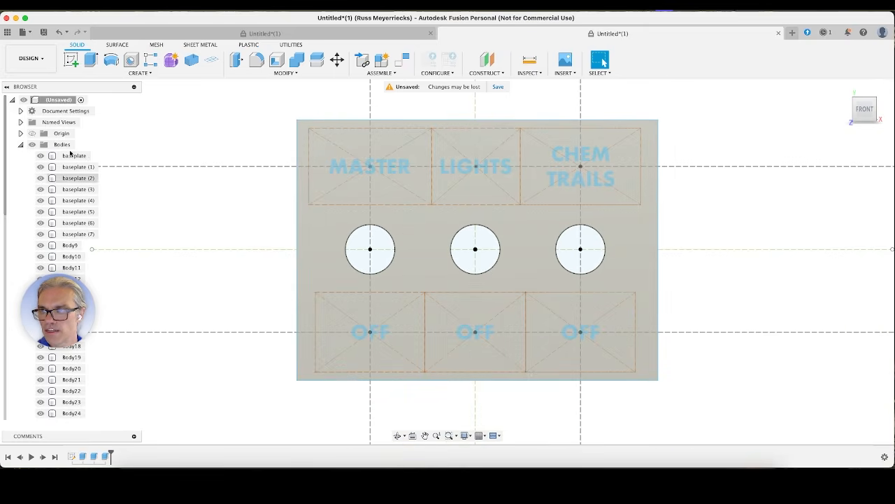
Open the plate sketch for editing and fillet the outline's upper-left corner with a 5 mm radius
left_click(20, 145)
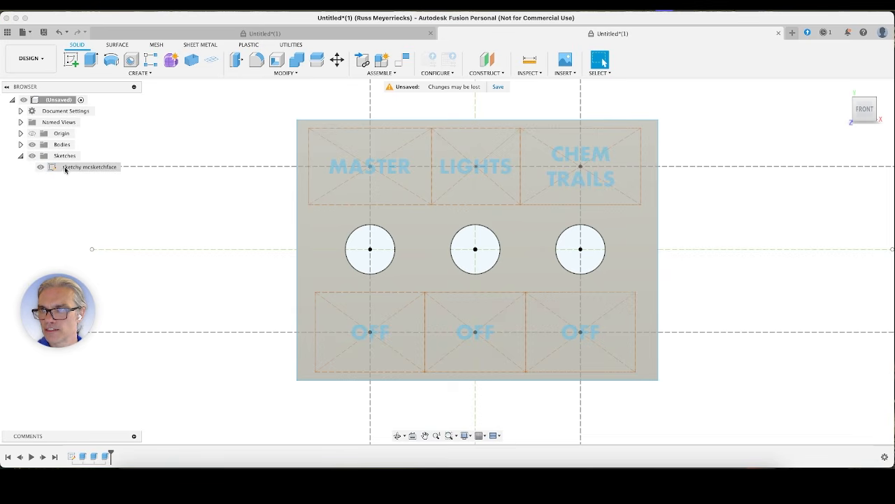
double_click(66, 168)
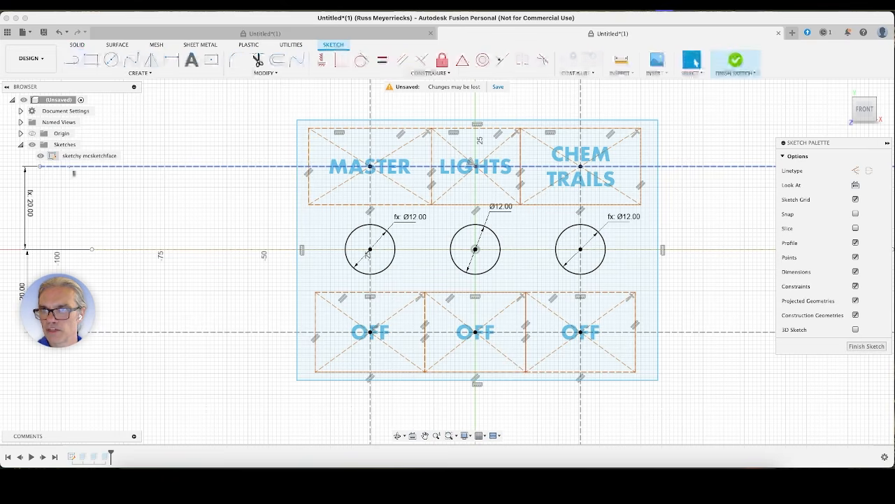
left_click(237, 62)
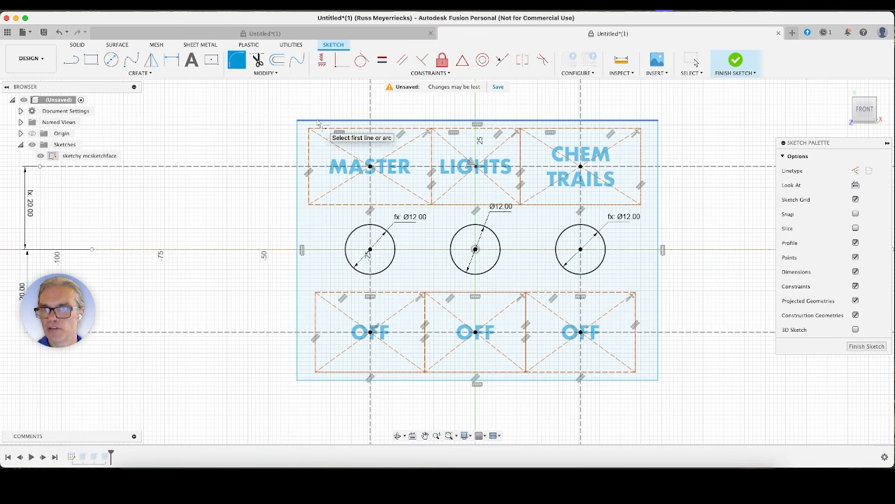
left_click(318, 121)
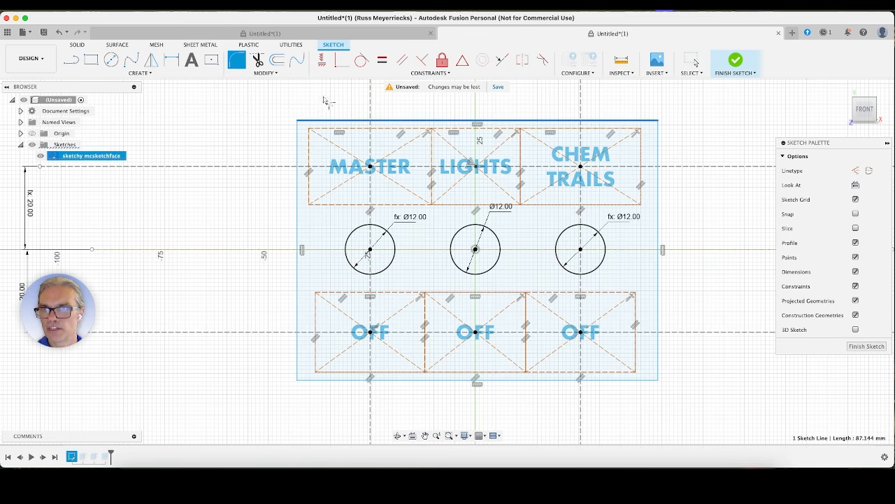
left_click(297, 139)
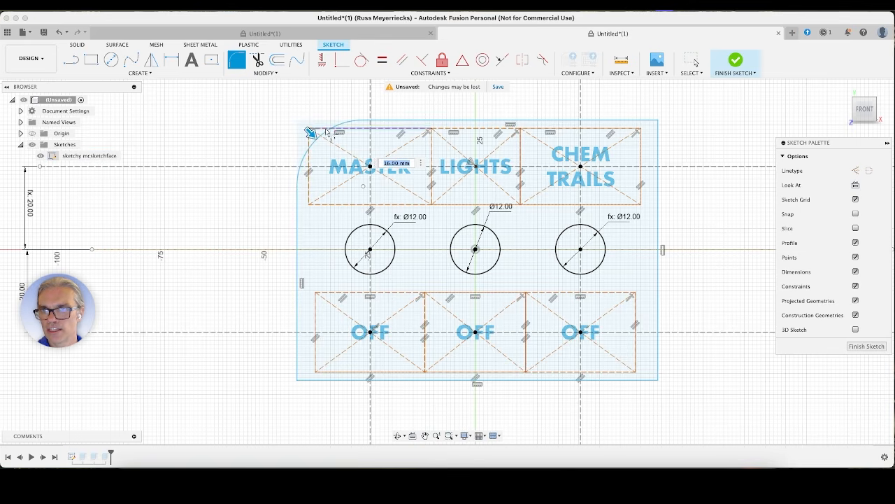
left_click_drag(305, 126, 298, 120)
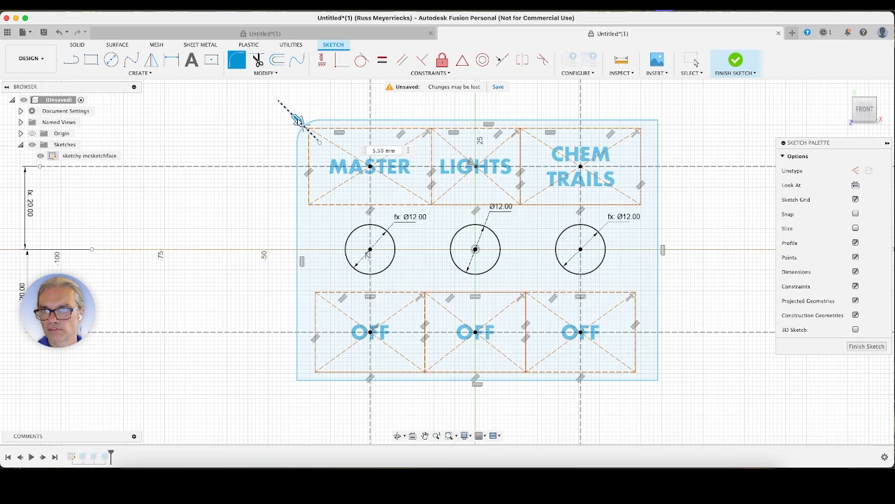
key("Return")
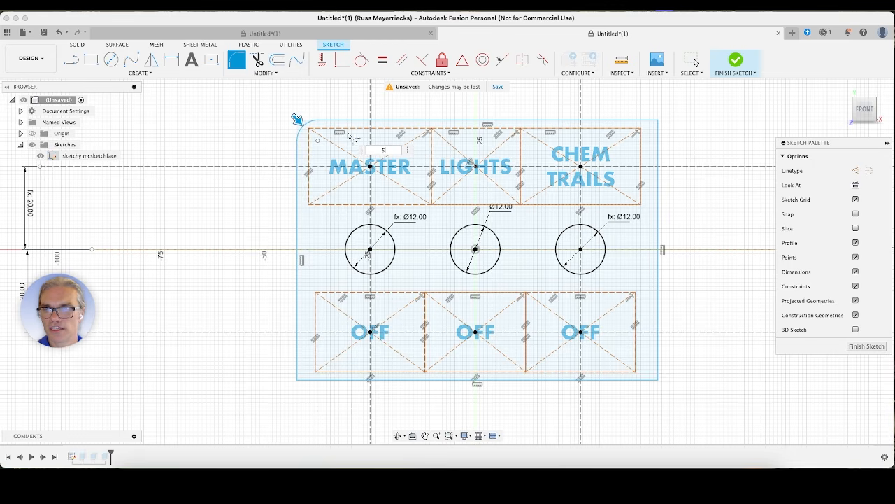
Add 5 mm fillets to the three remaining corners of the plate outline in the same fillet command
left_click(663, 141)
left_click(649, 120)
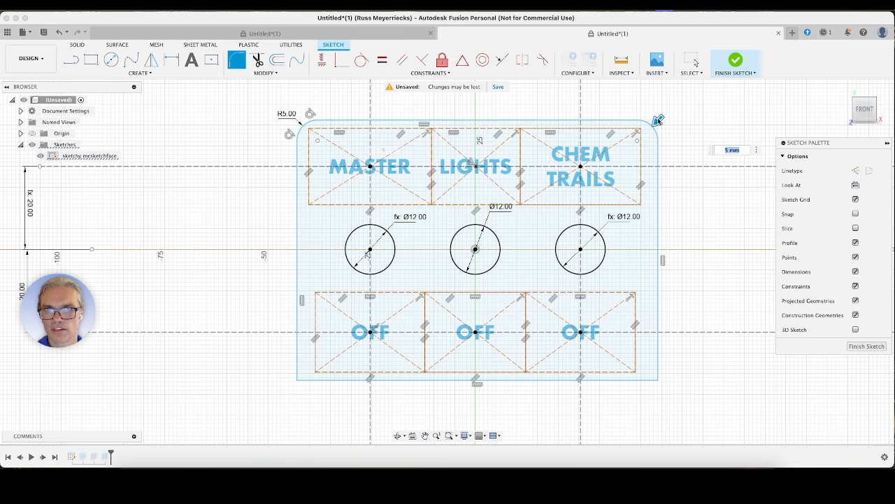
left_click(656, 379)
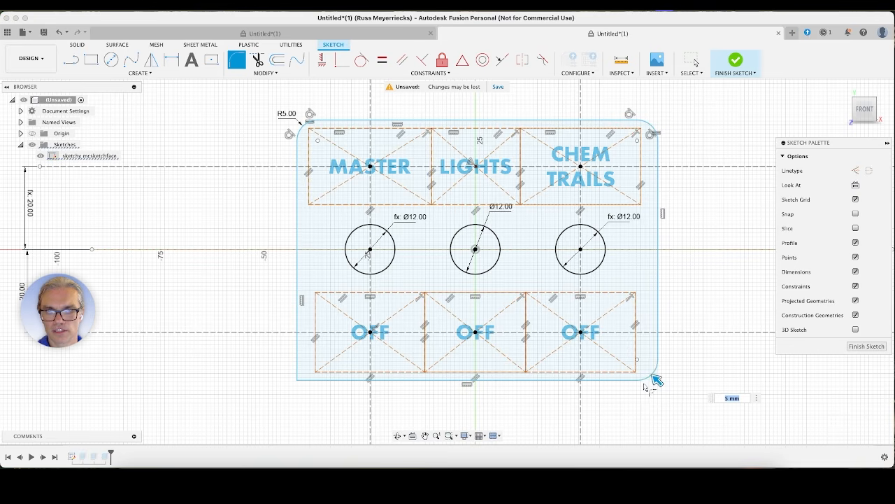
left_click(296, 378)
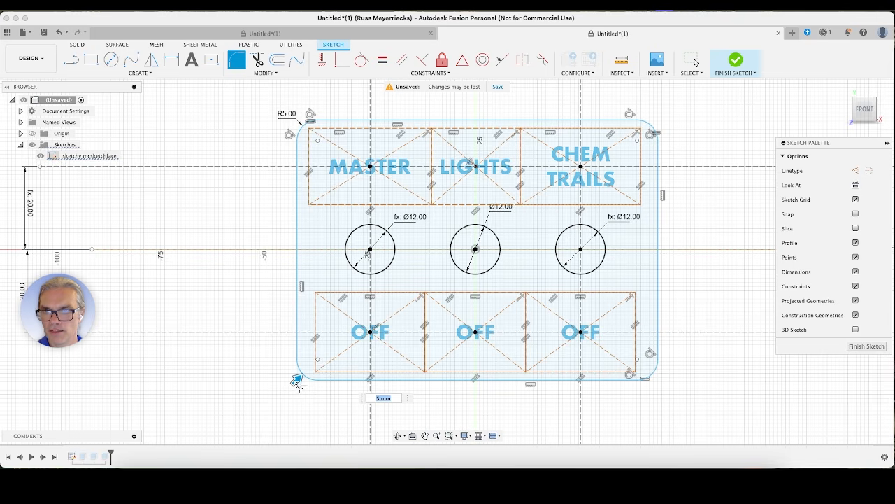
Set the shared radius of all four corner fillets to 6 mm and finish the sketch
left_click(295, 378)
mouse_move(297, 378)
left_mouse_down()
mouse_move(302, 373)
mouse_move(297, 379)
left_mouse_up()
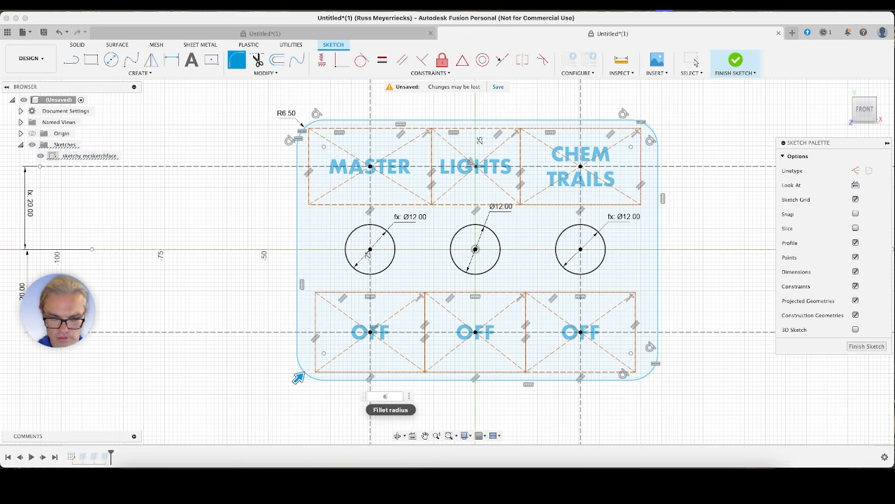
left_click(695, 62)
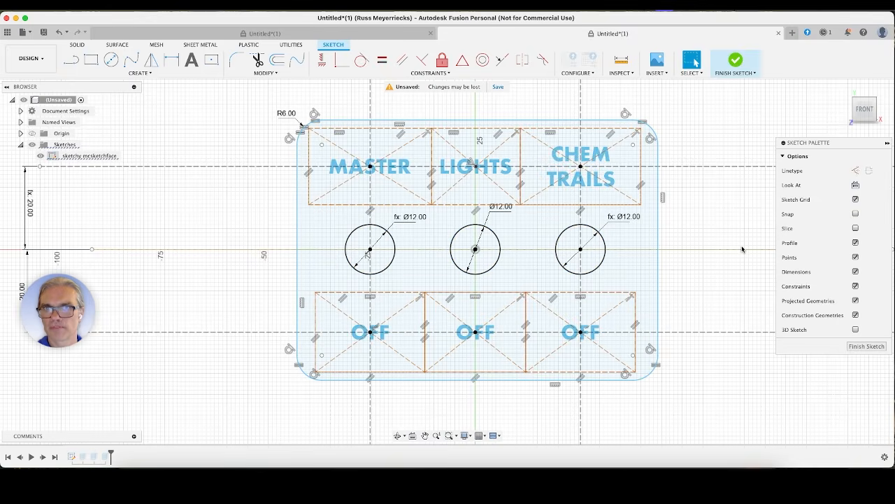
left_click(739, 65)
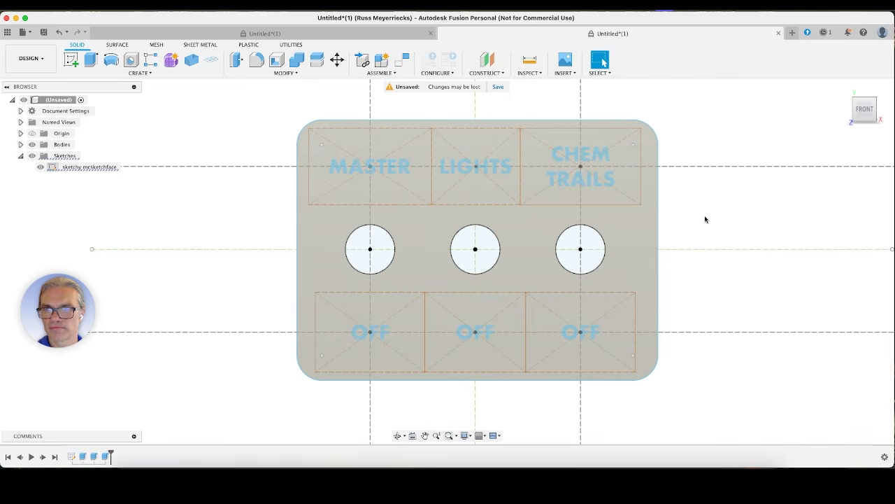
mouse_move(740, 186)
middle_mouse_down("shift")
mouse_move(705, 200)
mouse_move(714, 157)
mouse_move(652, 185)
mouse_move(614, 237)
middle_mouse_up("shift")
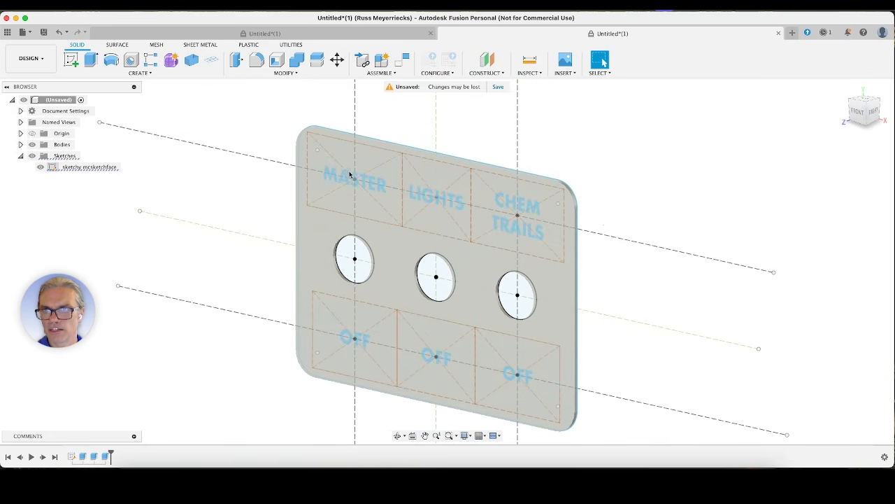
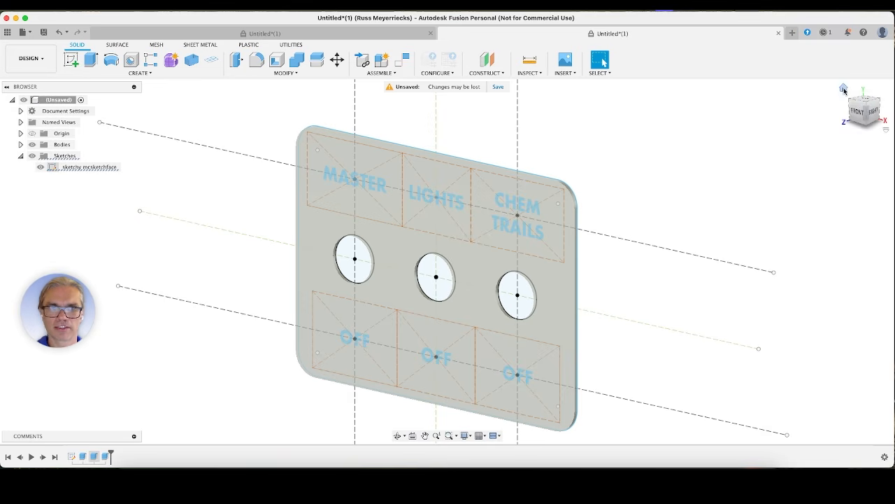
left_click(845, 88)
middle_click_drag(573, 235, 612, 218, "shift")
scroll(477, 242, "down", 2)
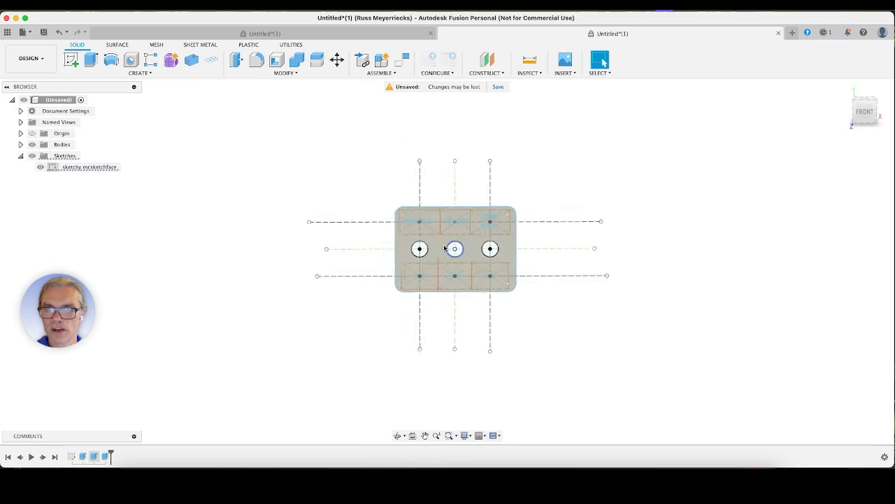
scroll(446, 248, "up", 8)
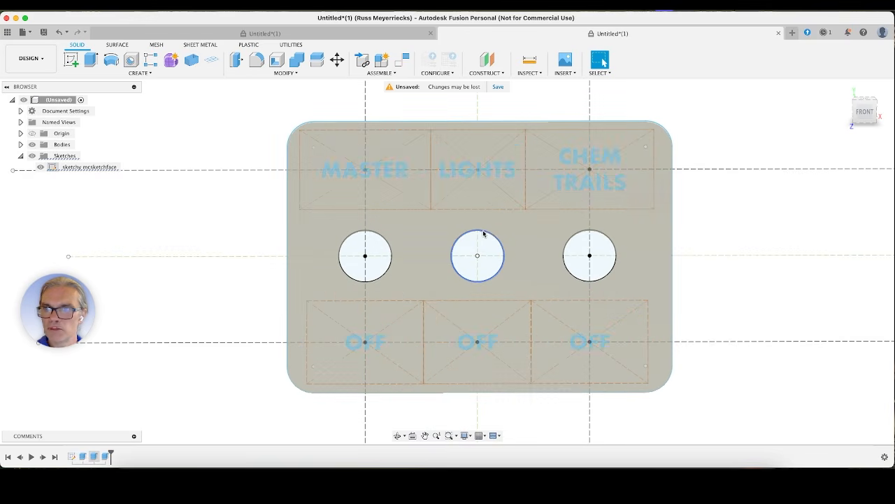
Reopen the plate sketch and offset the entire rounded outline by 1 mm inward
double_click(82, 167)
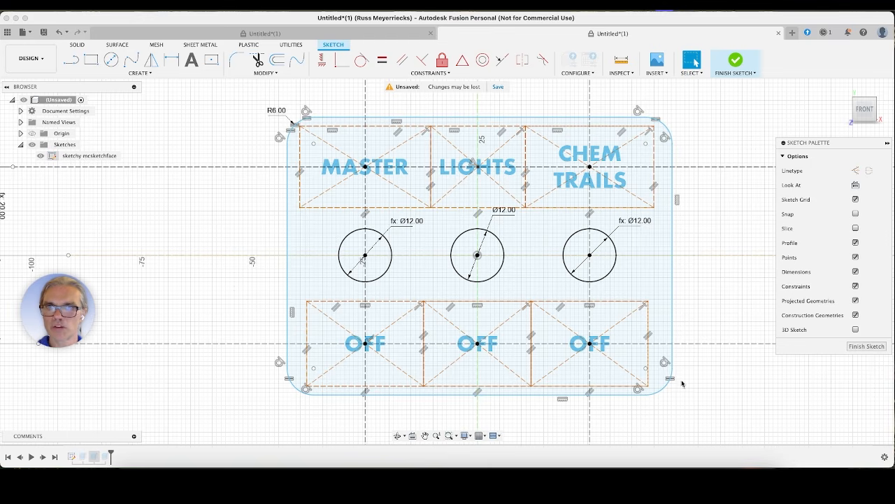
double_click(462, 119)
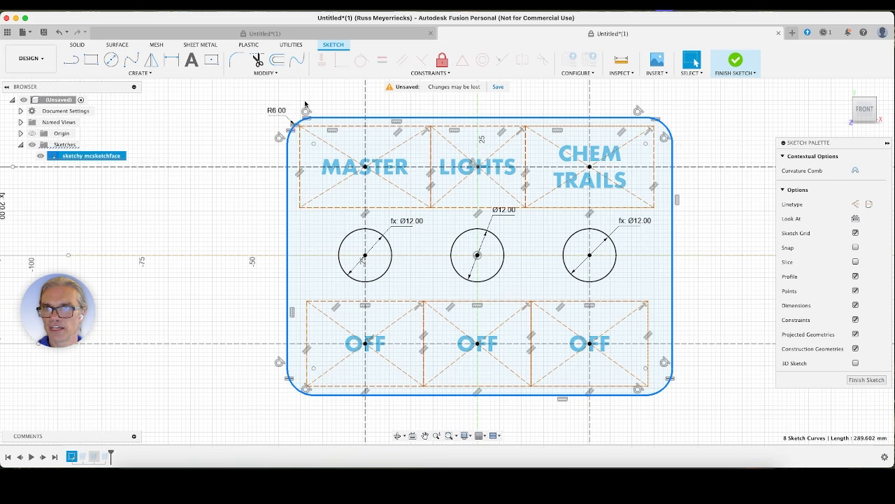
left_click(277, 60)
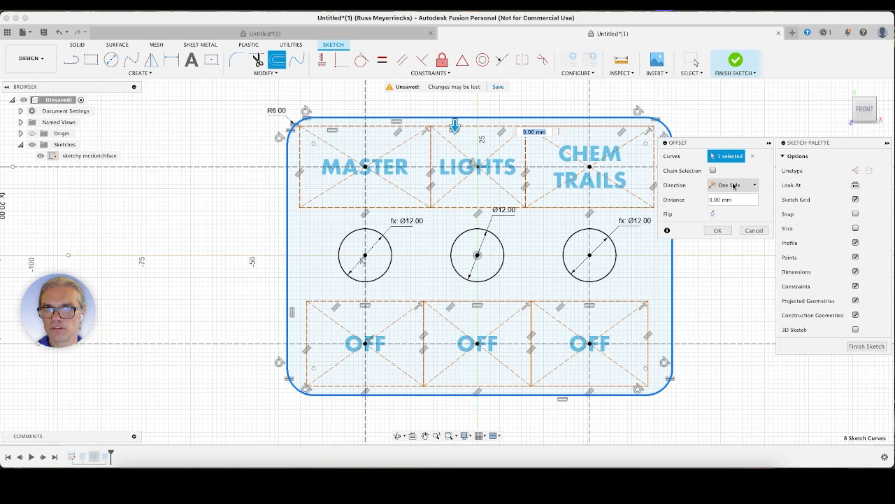
left_click(747, 200)
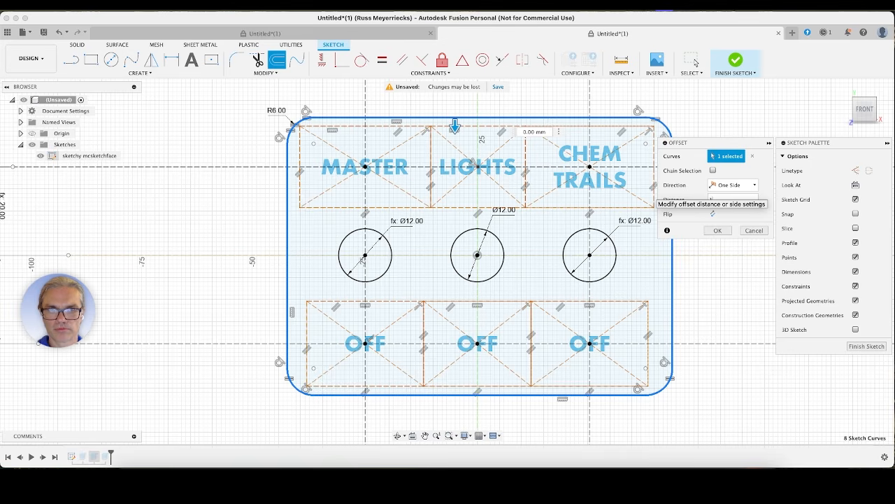
type("1")
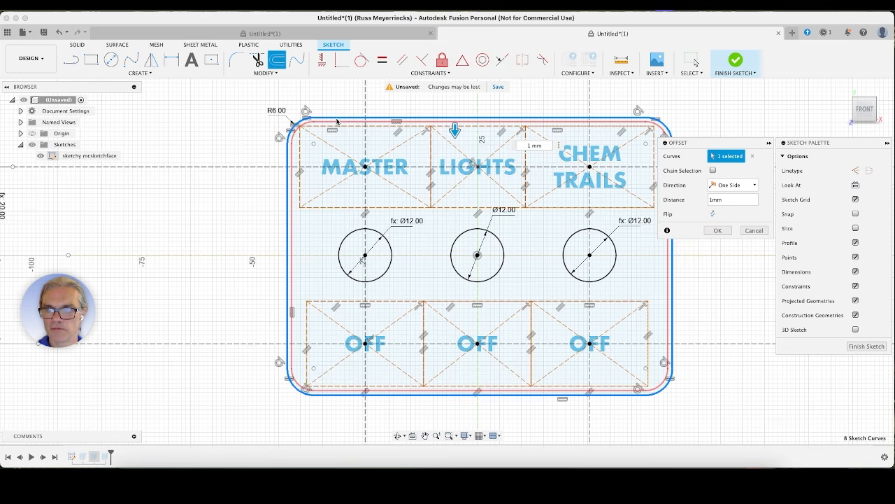
Set the outline offset distance to -1 mm with a One Side direction, complete the offset and finish the sketch
double_click(729, 199)
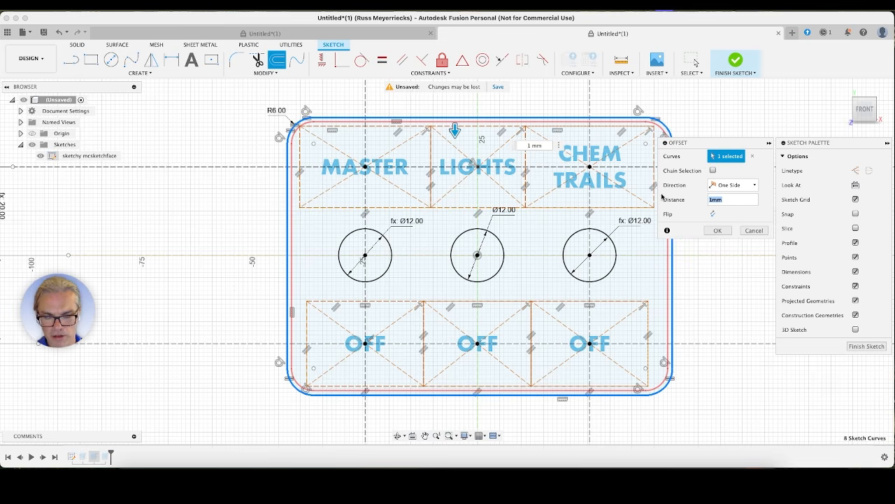
type("-1mm")
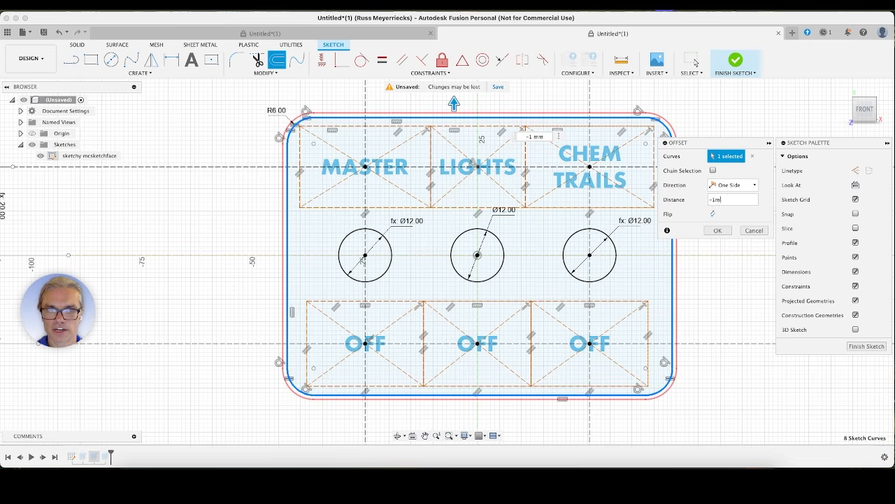
left_click(728, 186)
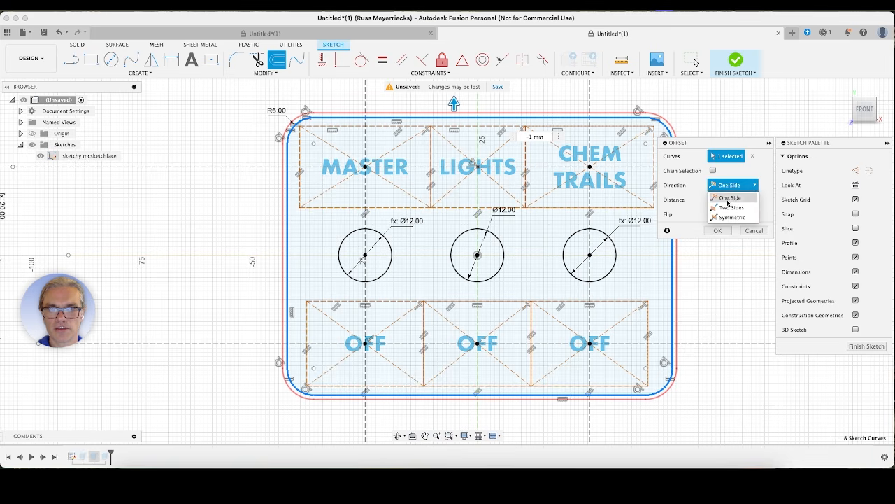
left_click(764, 174)
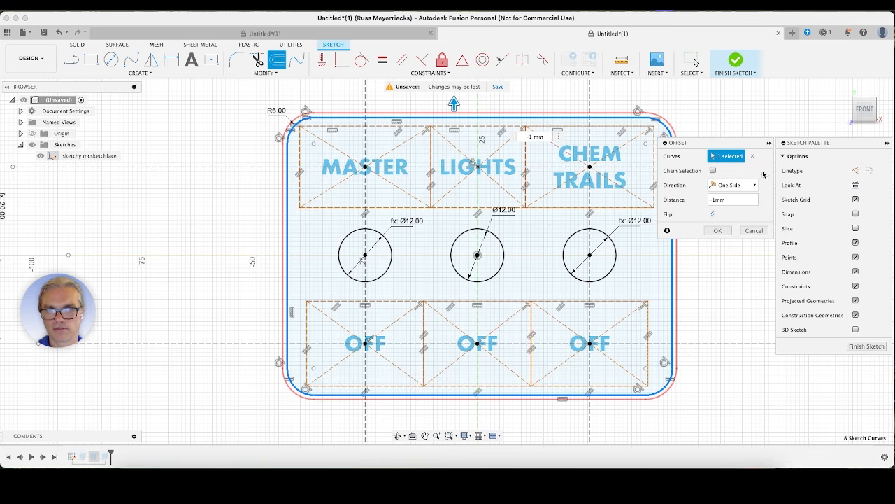
left_click(721, 230)
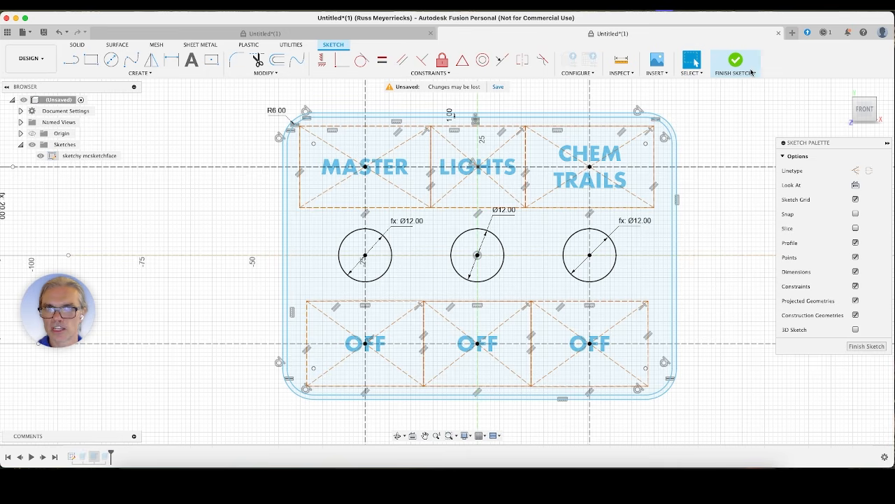
left_click(723, 73)
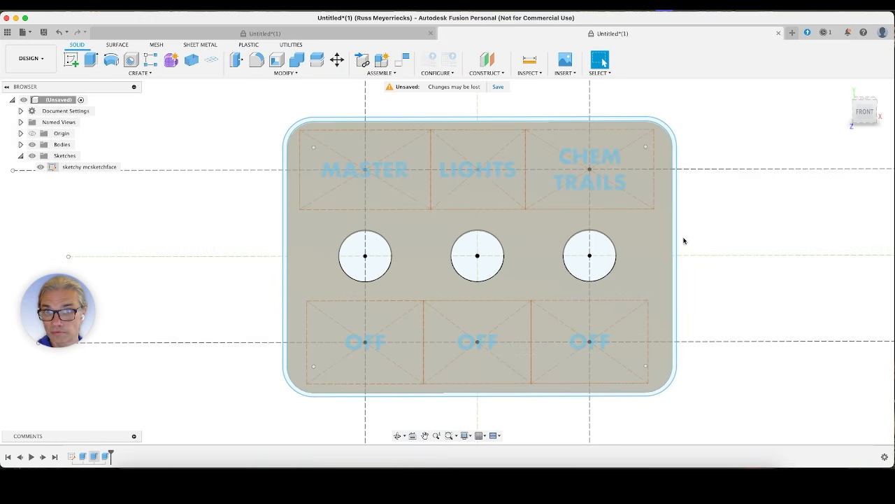
Extrude the narrow border ring profile around the plate by 1 mm as a new body
middle_click_drag(760, 203, 706, 133, "shift")
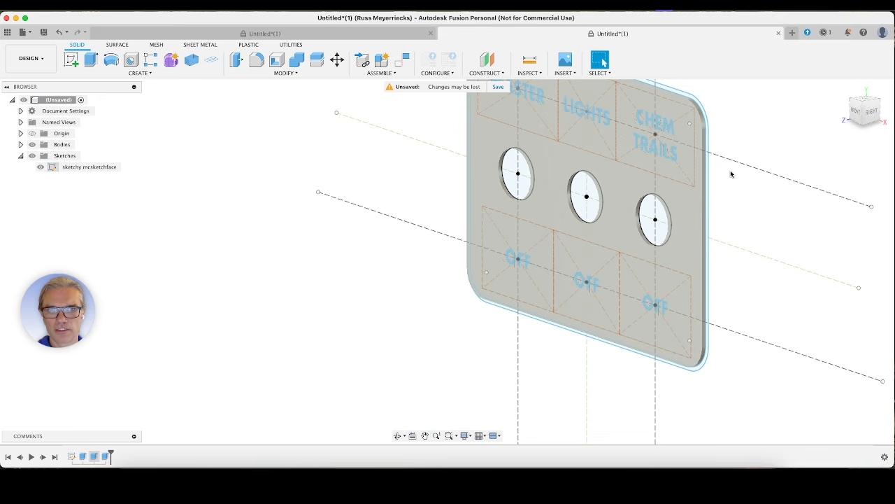
middle_click_drag(731, 173, 762, 174, "shift")
middle_click_drag(777, 172, 785, 171, "shift")
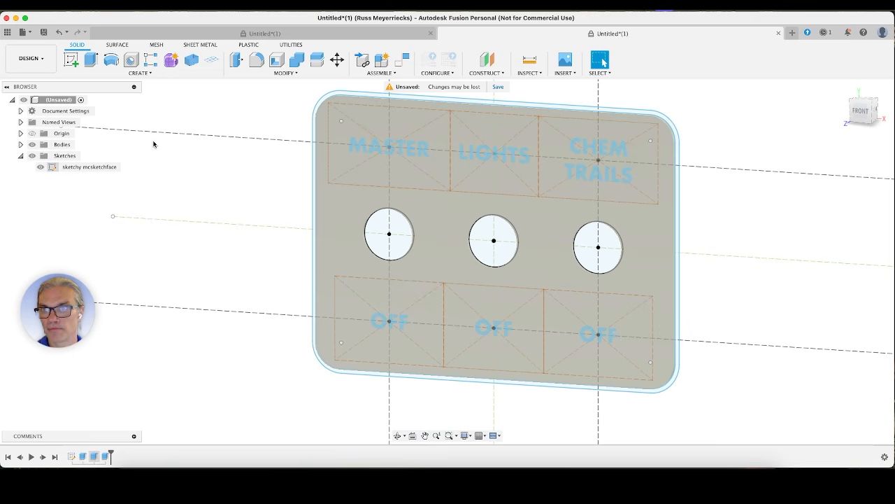
left_click(91, 60)
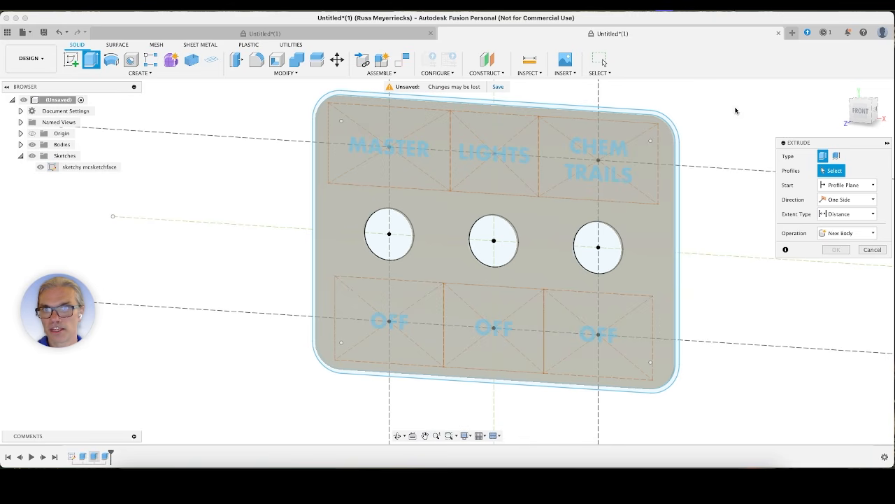
left_click(668, 121)
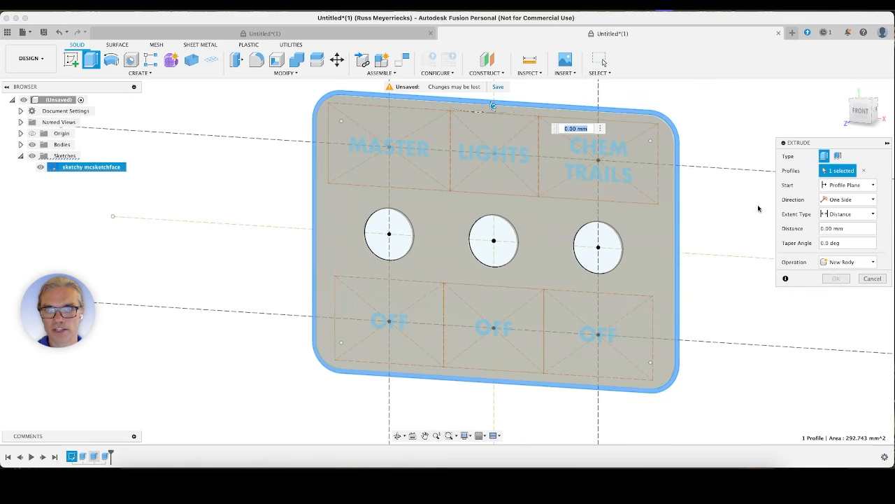
type("1mm")
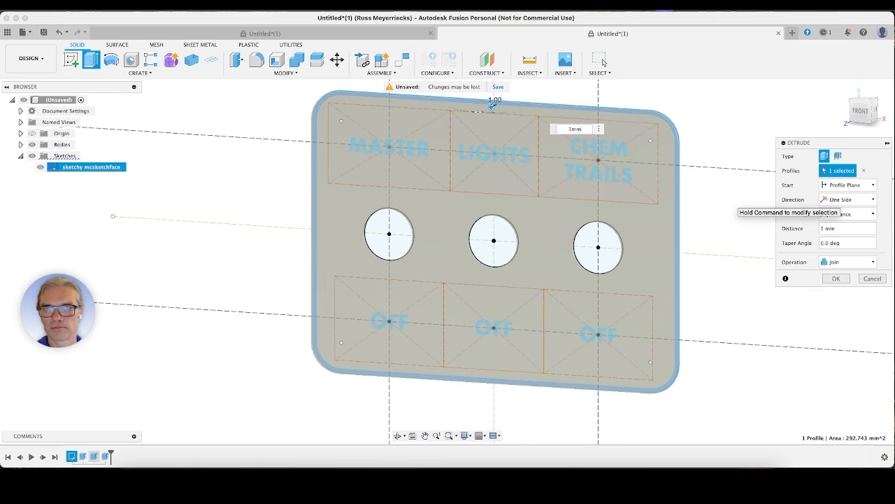
mouse_move(756, 145)
middle_mouse_down("shift")
mouse_move(695, 148)
mouse_move(755, 140)
middle_mouse_up("shift")
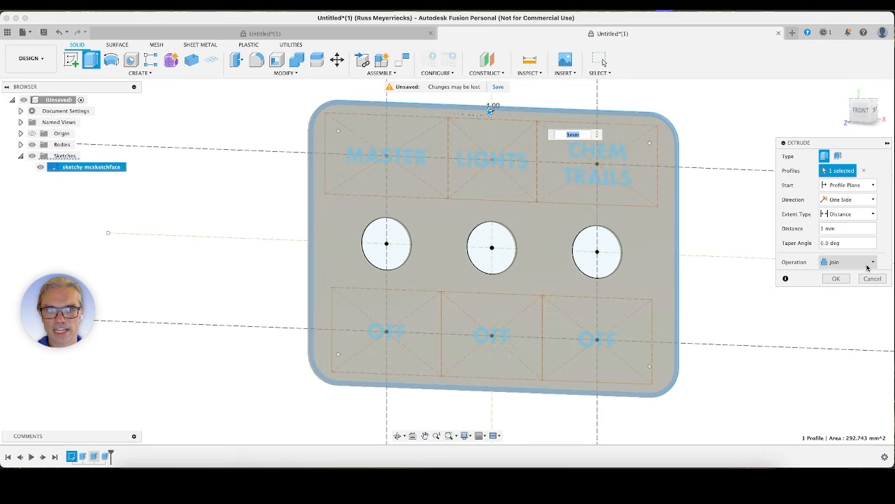
left_click(867, 267)
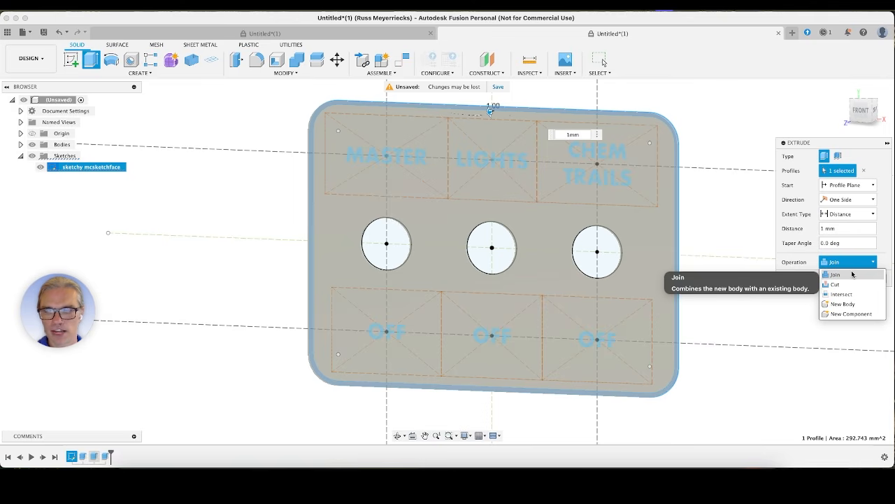
left_click(856, 305)
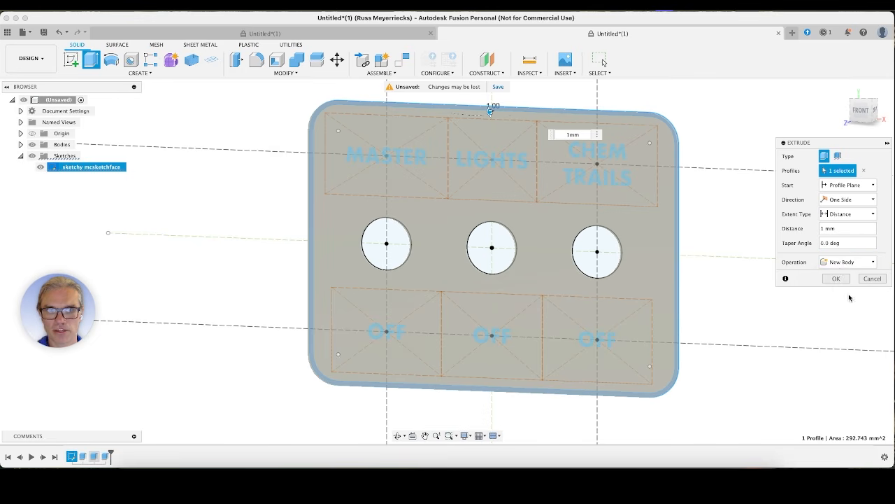
left_click(837, 278)
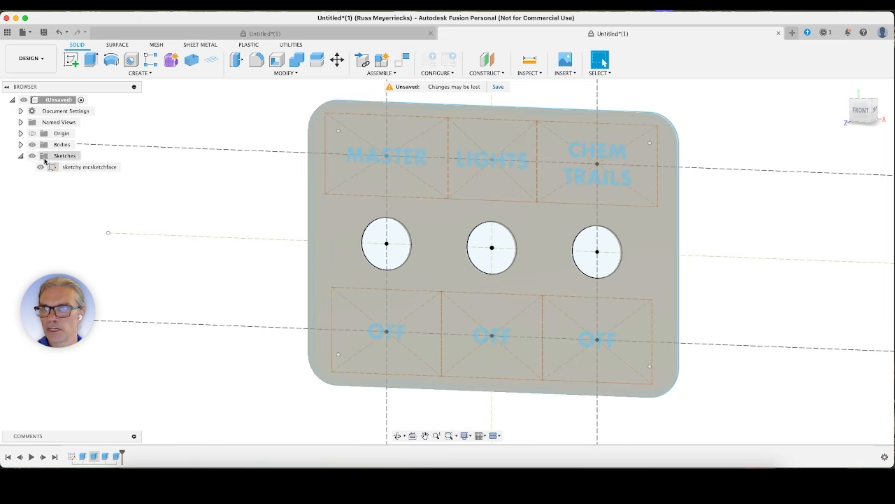
Expand the list of bodies and examine the border ring at the plate's MASTER corner in the front view
left_click(21, 144)
scroll(130, 231, "up", 5)
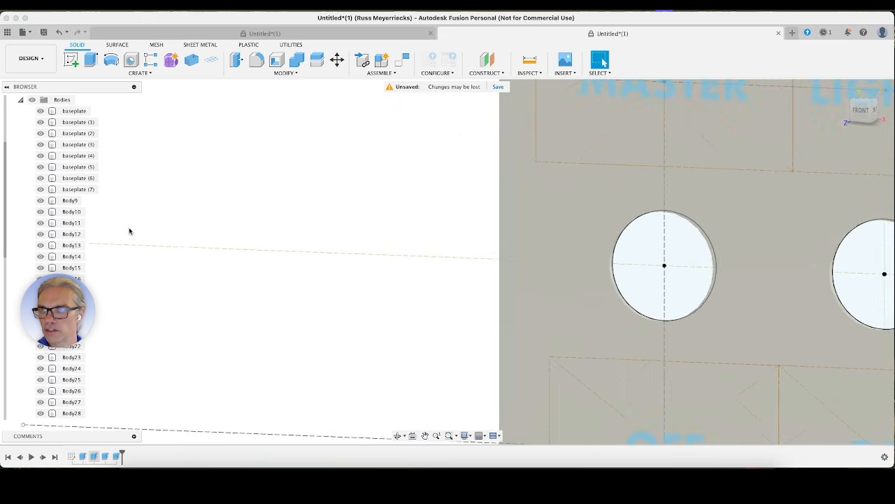
scroll(146, 233, "down", 3)
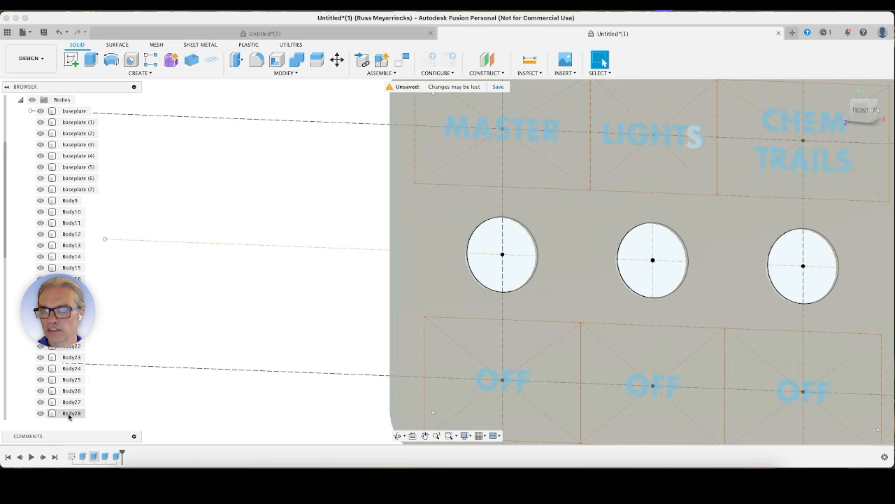
scroll(177, 342, "up", 3)
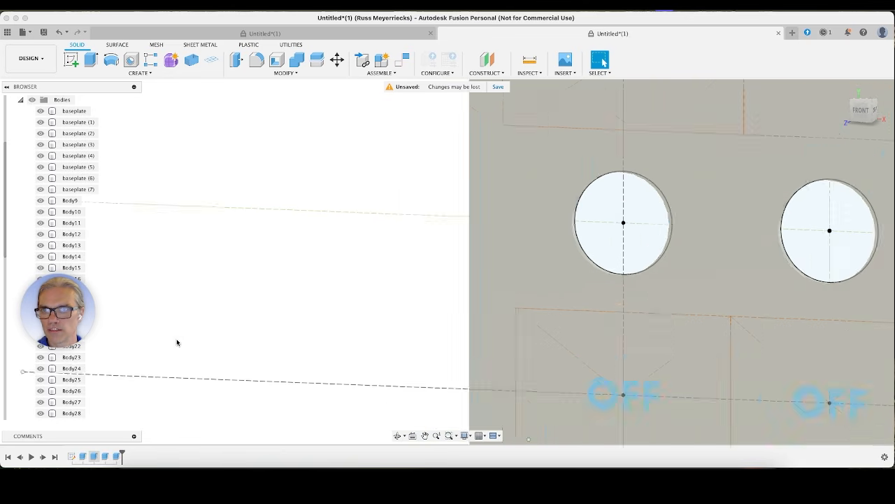
scroll(177, 342, "down", 5)
scroll(270, 195, "down", 4)
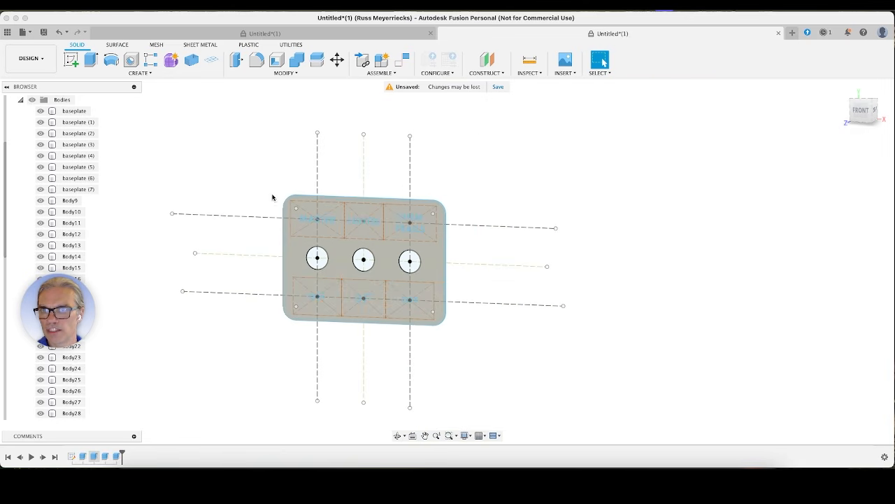
left_click(862, 118)
scroll(266, 203, "down", 3)
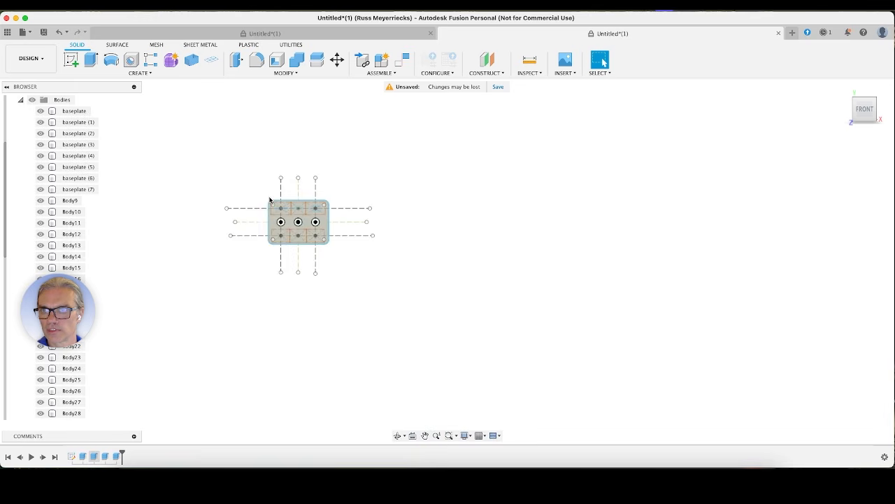
scroll(272, 202, "up", 10)
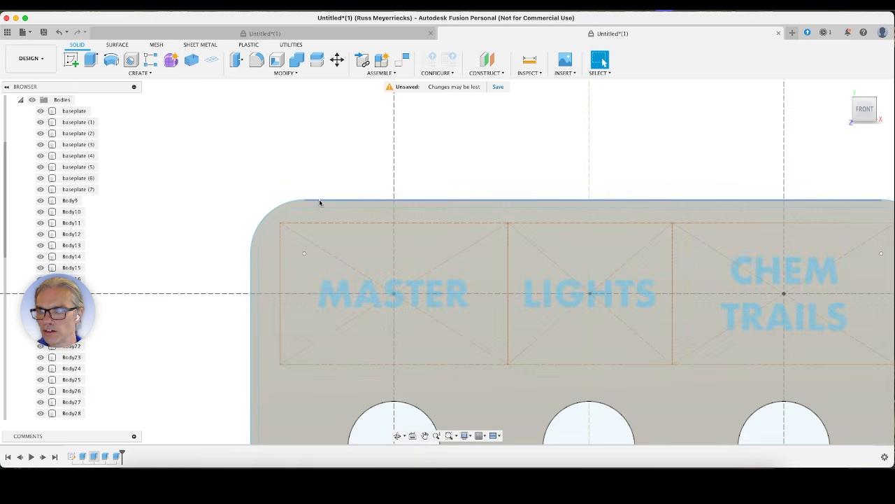
scroll(128, 214, "up", 3)
scroll(89, 212, "up", 3)
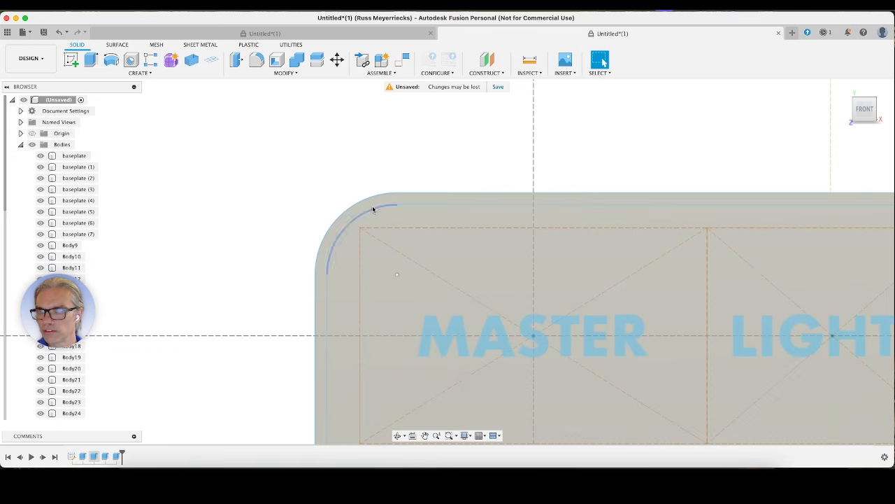
Locate the border ring's body through its face and rename that body outline
left_click(399, 200)
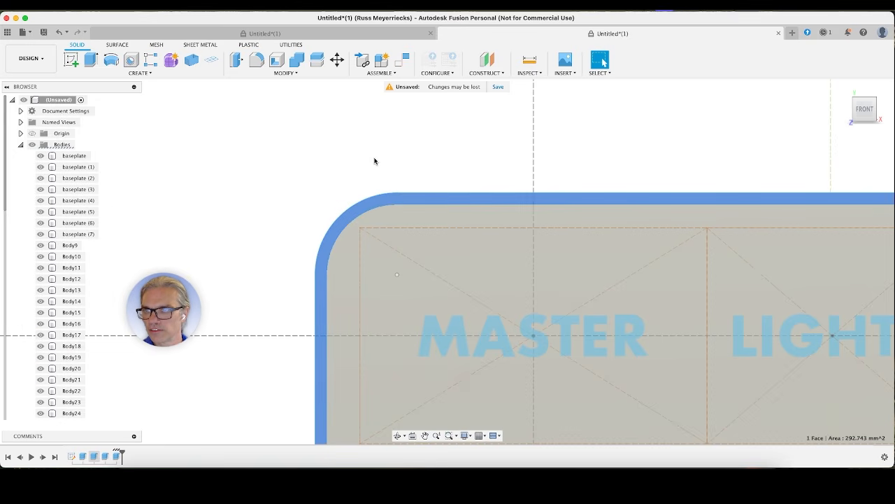
scroll(62, 270, "down", 8)
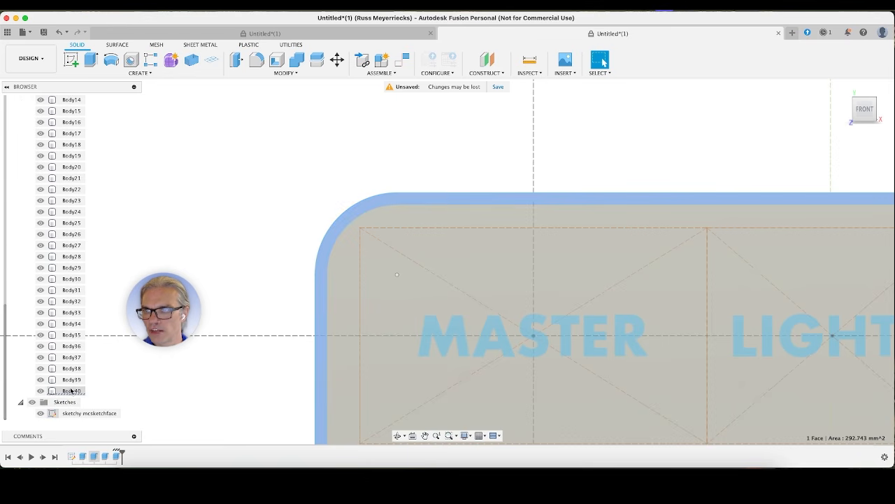
left_click(73, 391)
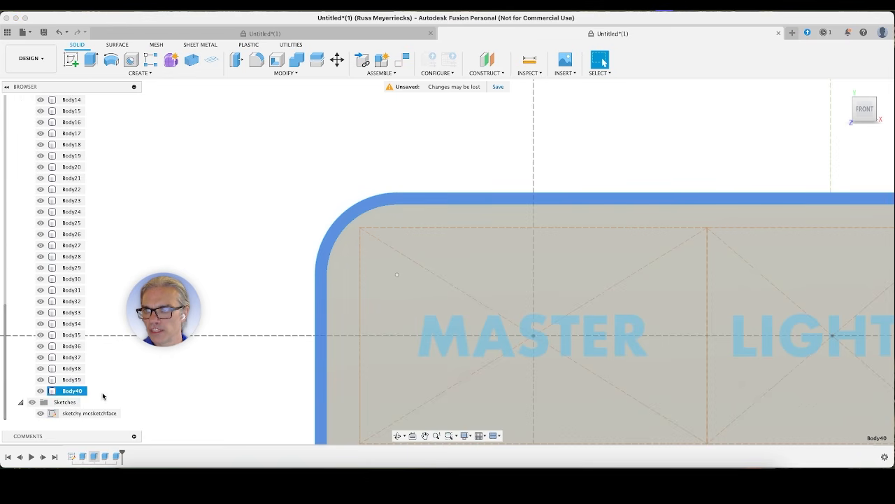
double_click(73, 390)
type("outl")
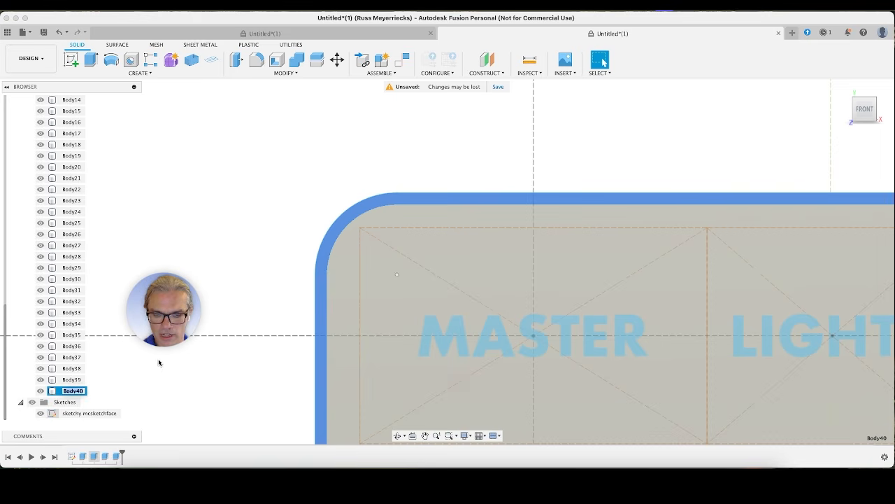
type("ine")
key("Return")
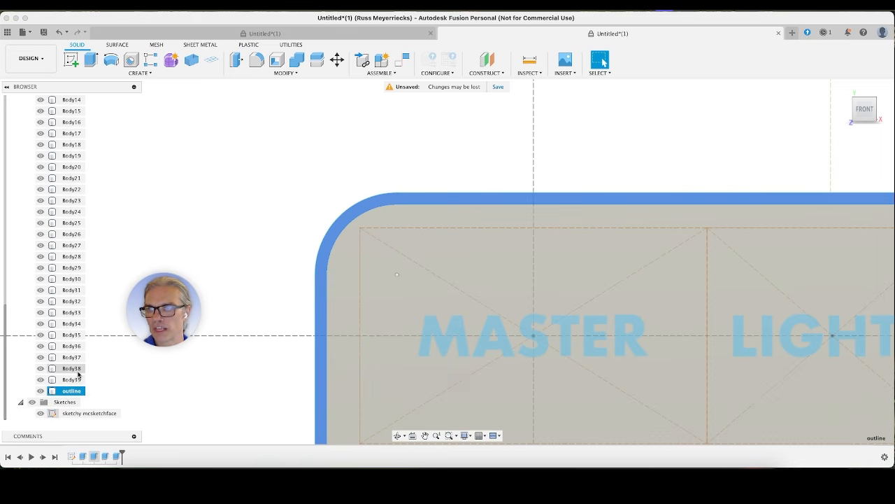
Highlight the baseplate body and examine it against the other listed bodies, the labels and the border ring
scroll(73, 158, "up", 10)
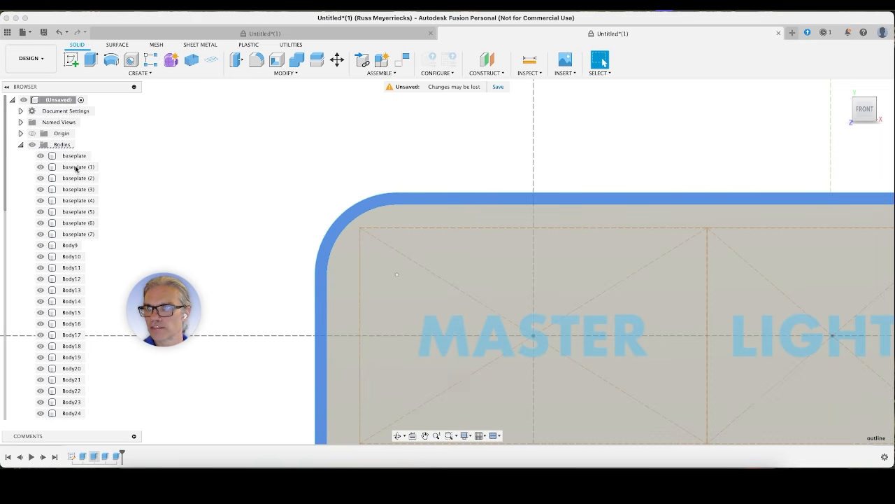
left_click(77, 157)
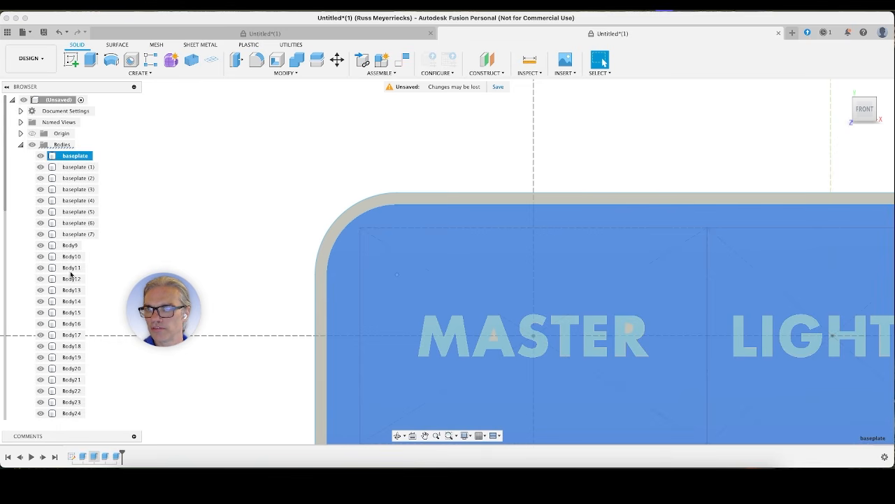
scroll(70, 314, "down", 6)
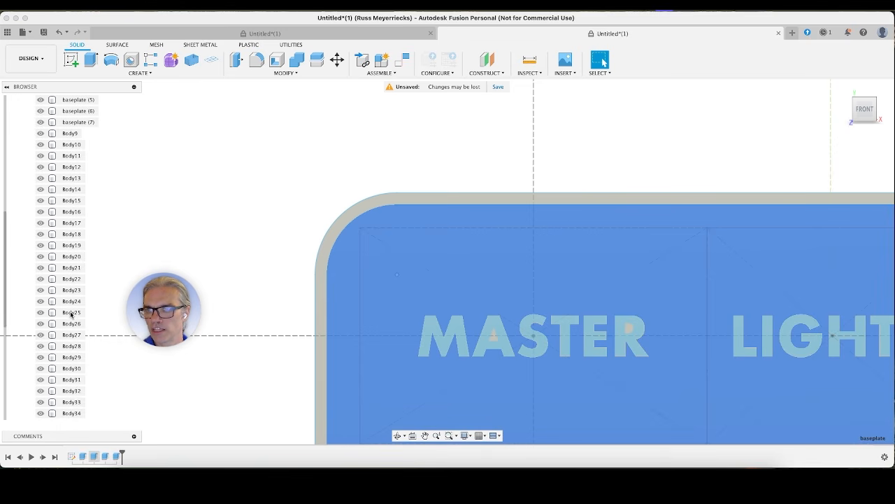
scroll(70, 314, "up", 6)
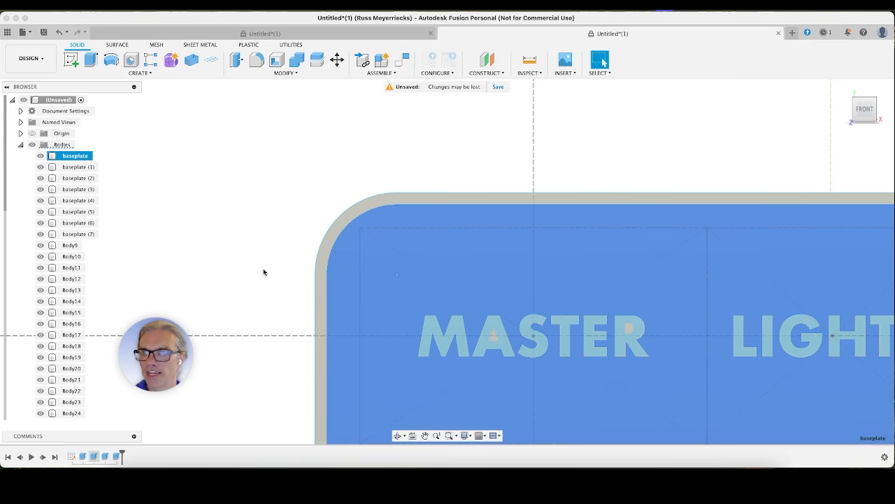
scroll(637, 294, "up", 5)
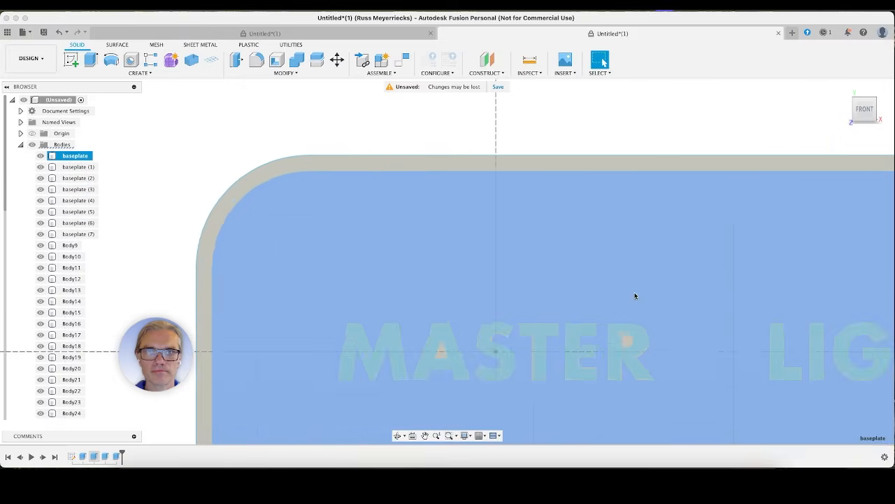
scroll(638, 293, "down", 10)
middle_click_drag(761, 148, 489, 102)
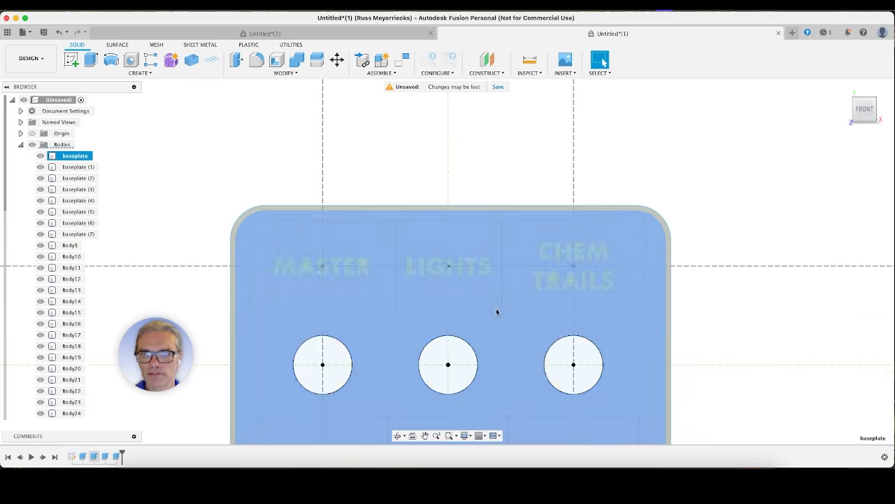
scroll(470, 320, "up", 5)
scroll(470, 320, "down", 8)
middle_click_drag(686, 300, 680, 212)
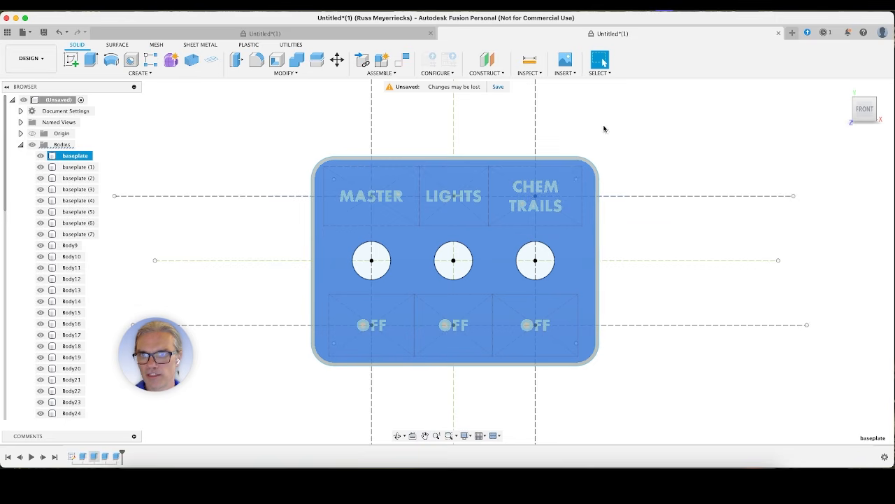
middle_click_drag(750, 242, 732, 222, "shift")
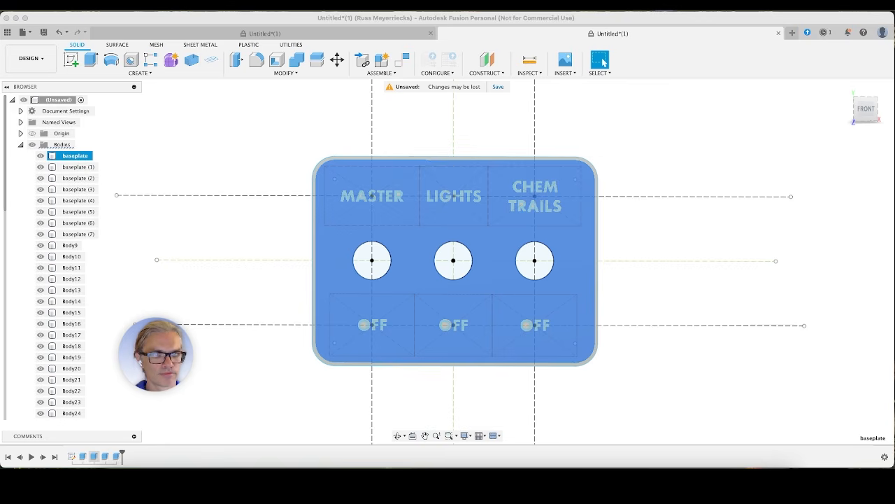
left_click(710, 19)
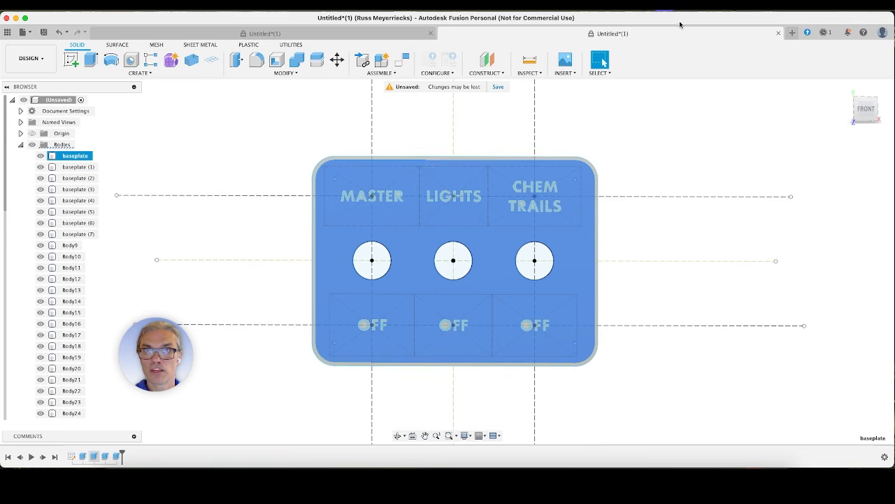
Start a 3D print export and choose the whole design as the object, with the list of bodies collapsed
left_click(298, 47)
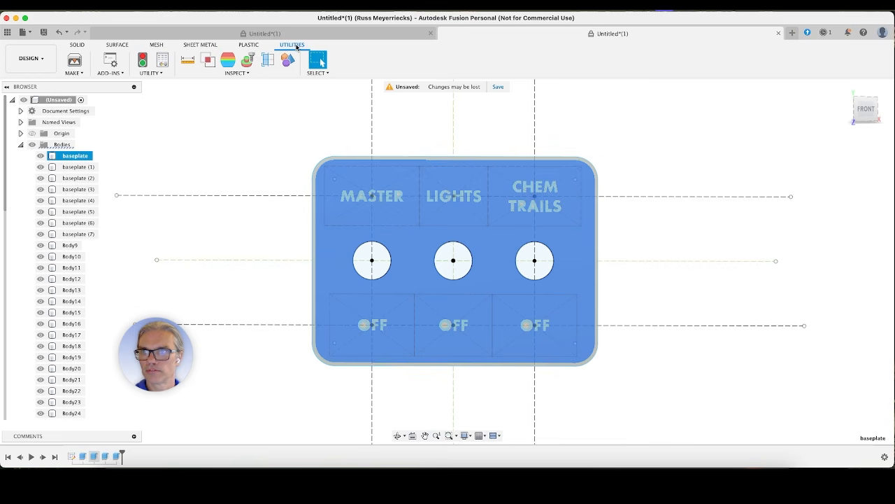
left_click(75, 61)
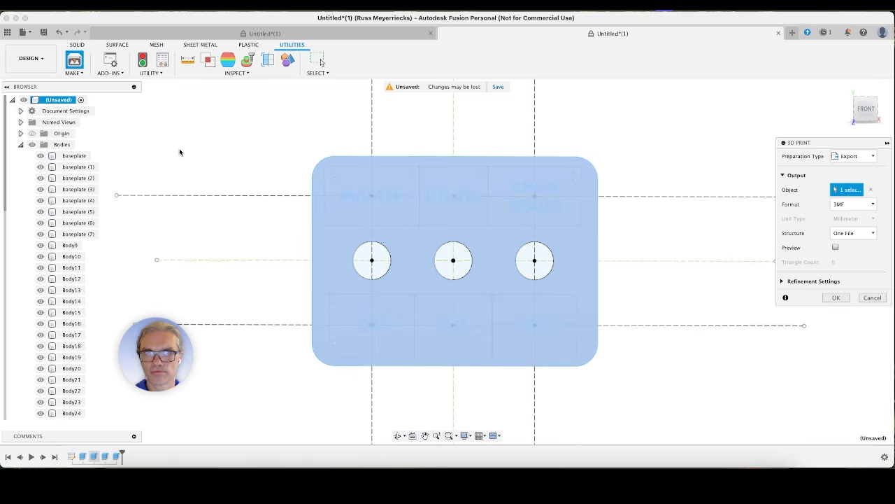
left_click(20, 144)
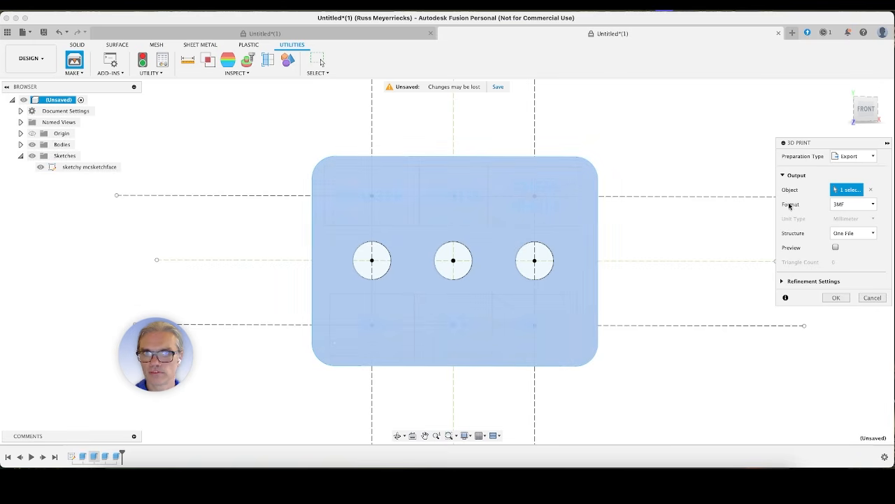
left_click(871, 189)
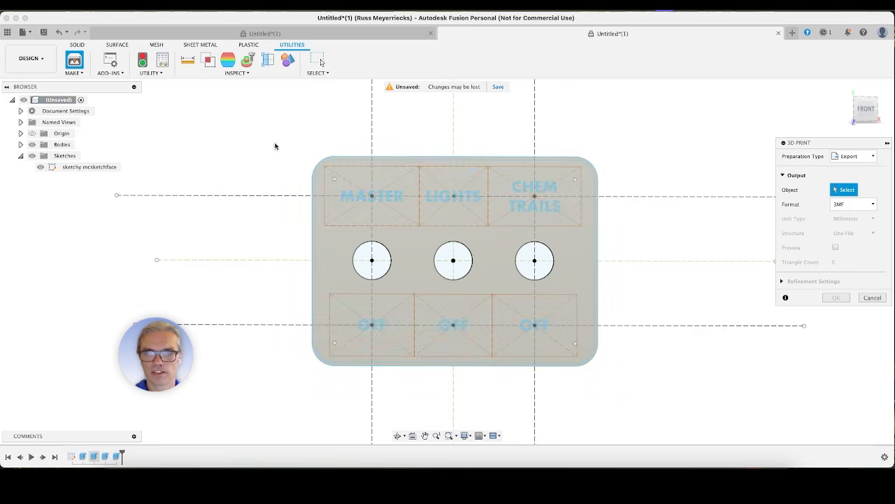
left_click(61, 145)
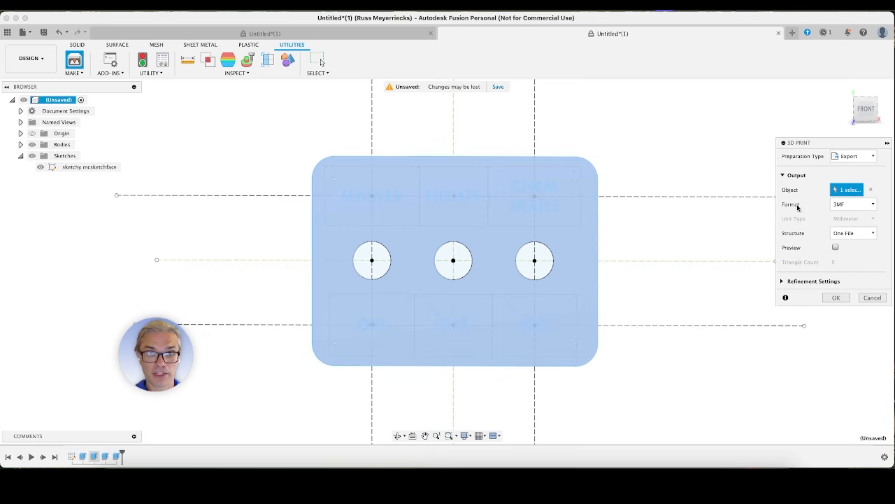
Review the export's format and structure options, keeping 3MF as the format and One File as the structure
left_click(846, 207)
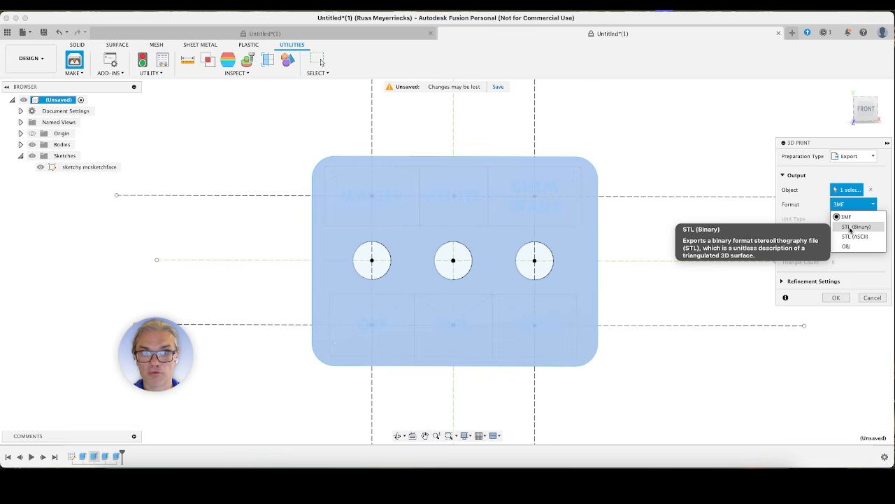
left_click(885, 182)
left_click(873, 233)
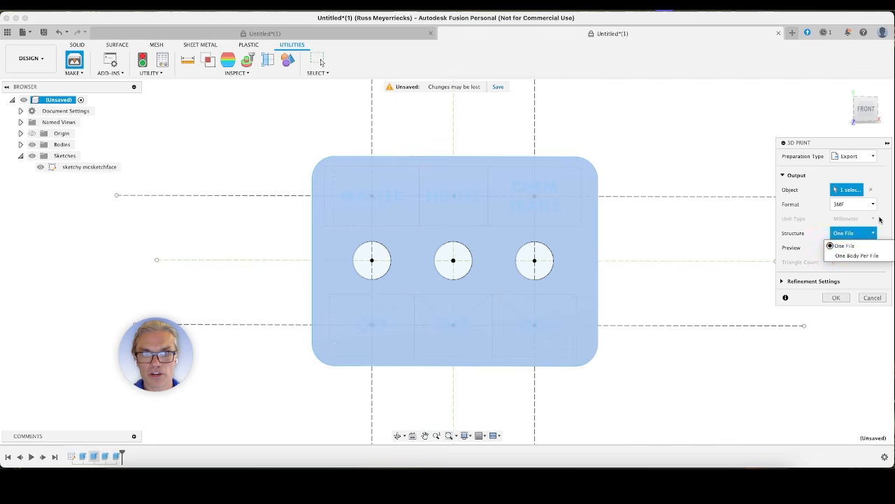
left_click(848, 243)
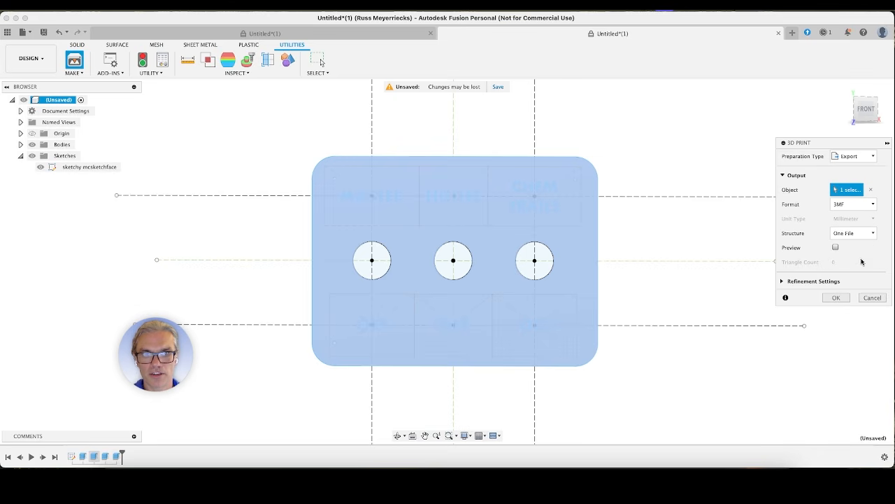
Export the 3MF file to the 3d prints folder on the computer under the name youtube panel demo
left_click(826, 298)
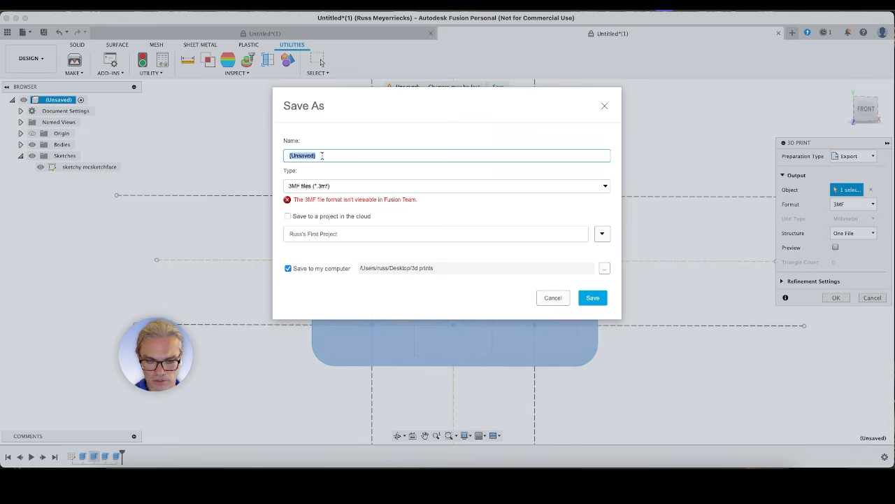
type("youtube")
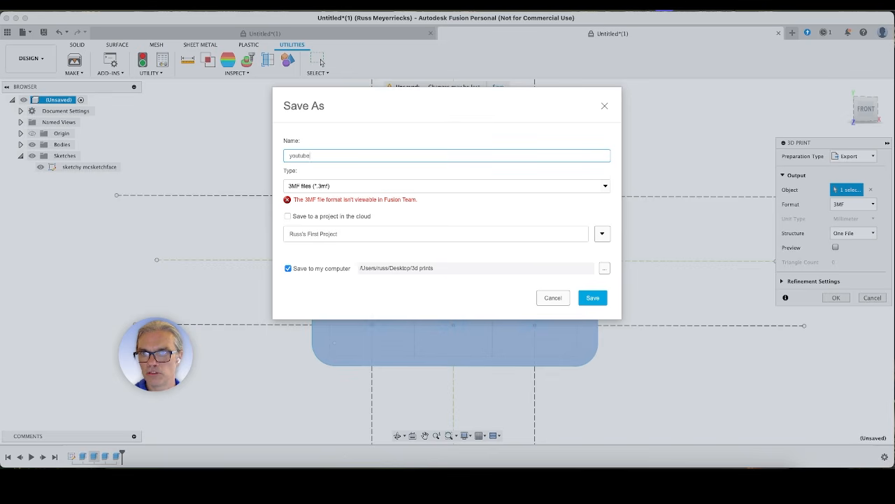
type(" panel demo")
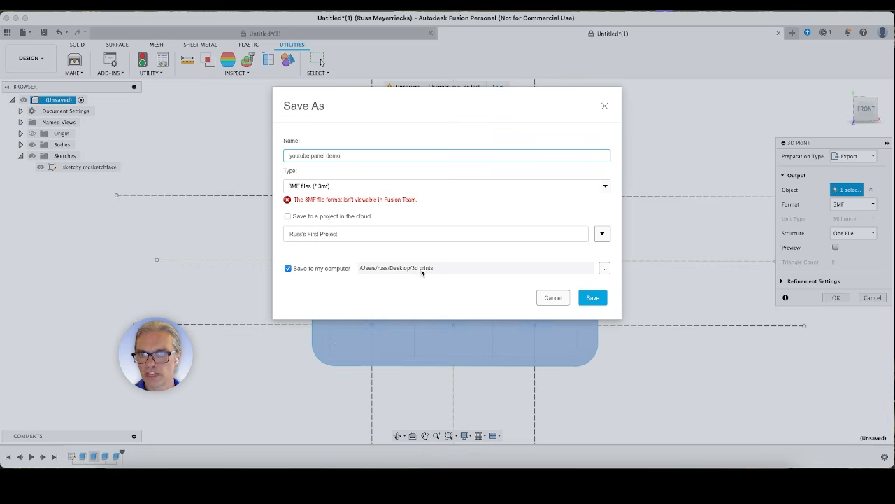
left_click(598, 301)
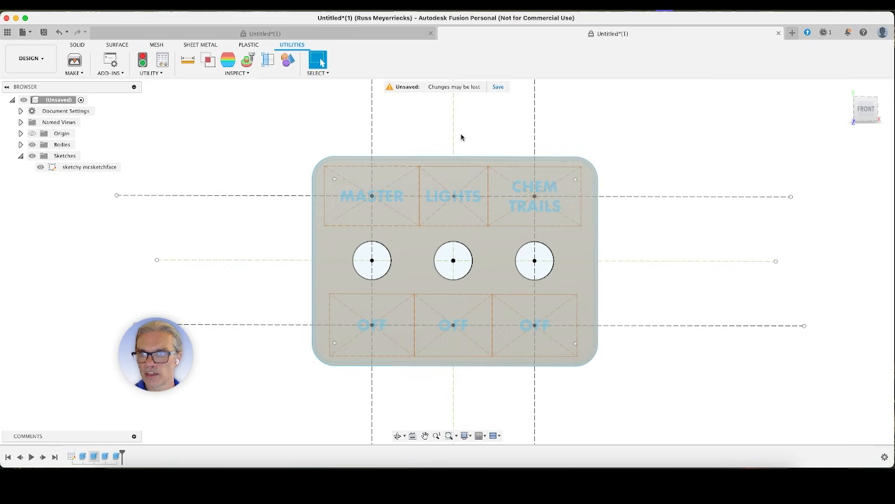
Minimize the Fusion and browser windows and launch Bambu Studio
left_click(16, 18)
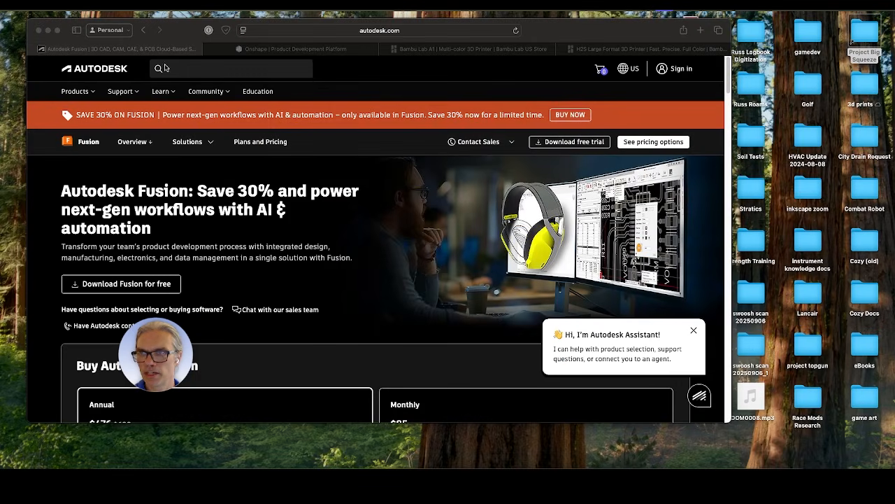
left_click(47, 30)
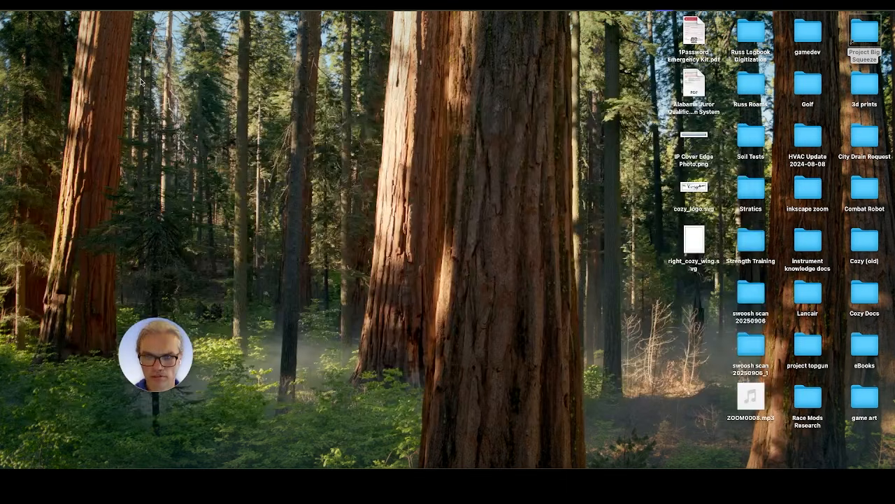
key("super+space")
type("bambu")
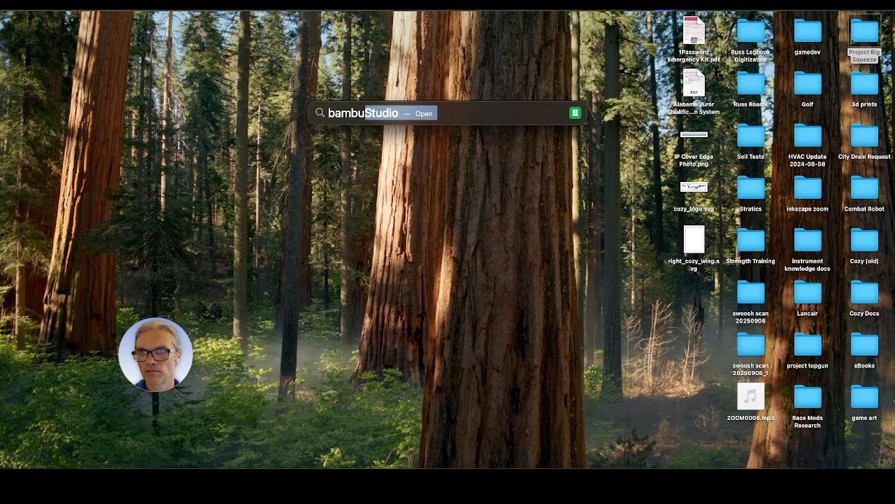
key("Return")
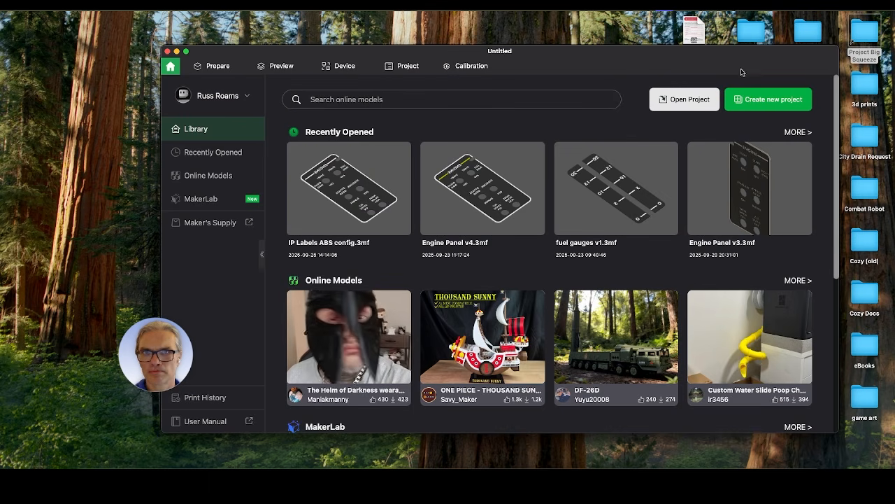
Open the project youtube panel demo.3mf from the 3d prints folder and decline scaling its objects to millimeters
left_click_drag(724, 53, 649, 61)
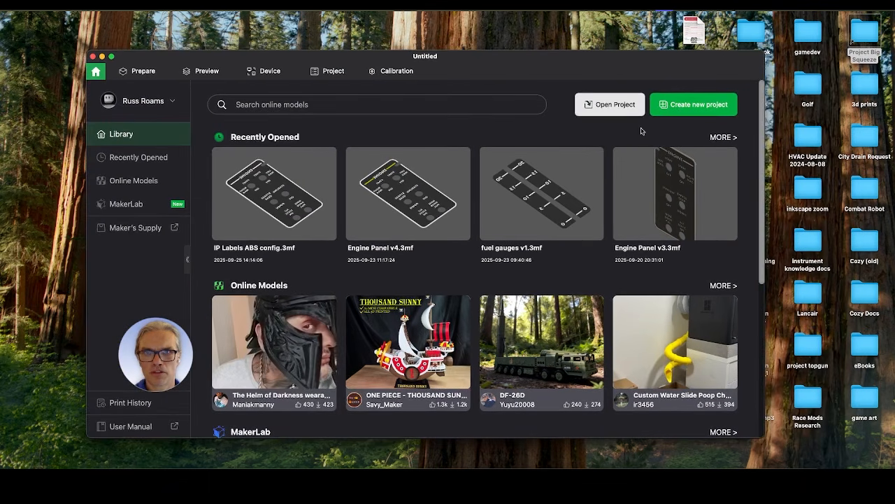
left_click(608, 105)
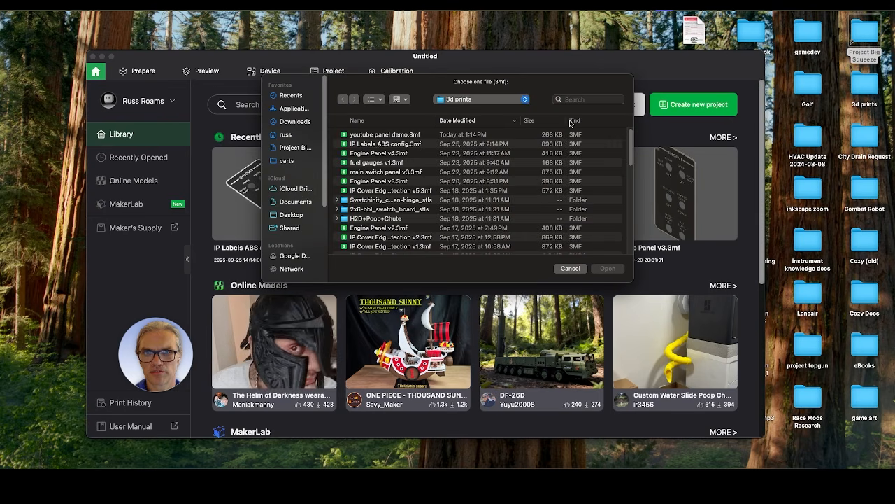
left_click(356, 134)
left_click(607, 268)
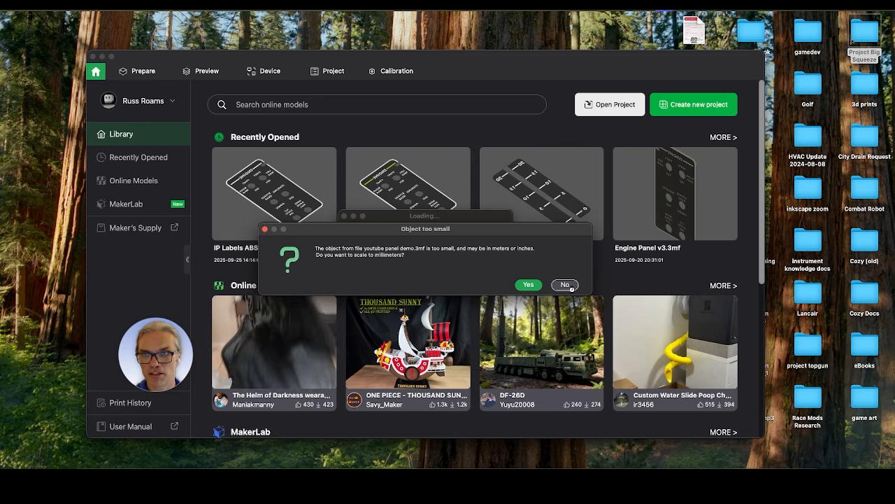
left_click(573, 286)
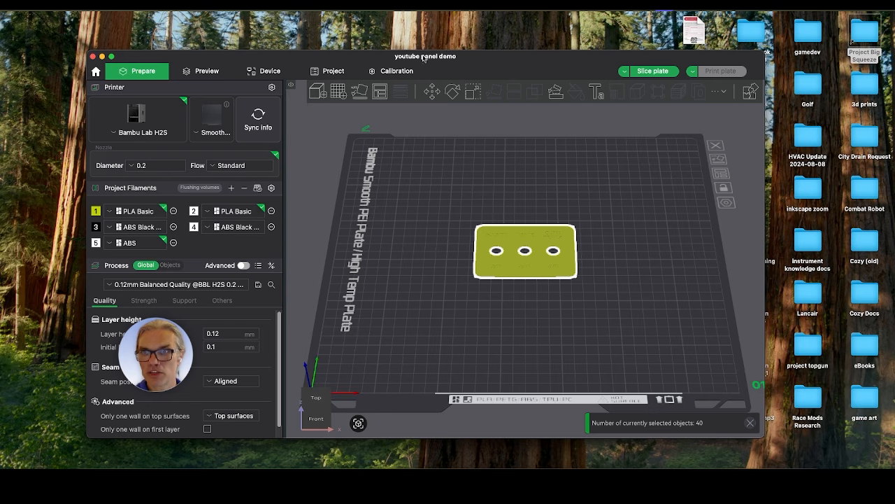
Move the slicer window to the screen's corner and enlarge it to fill the screen
left_click_drag(522, 60, 551, 51)
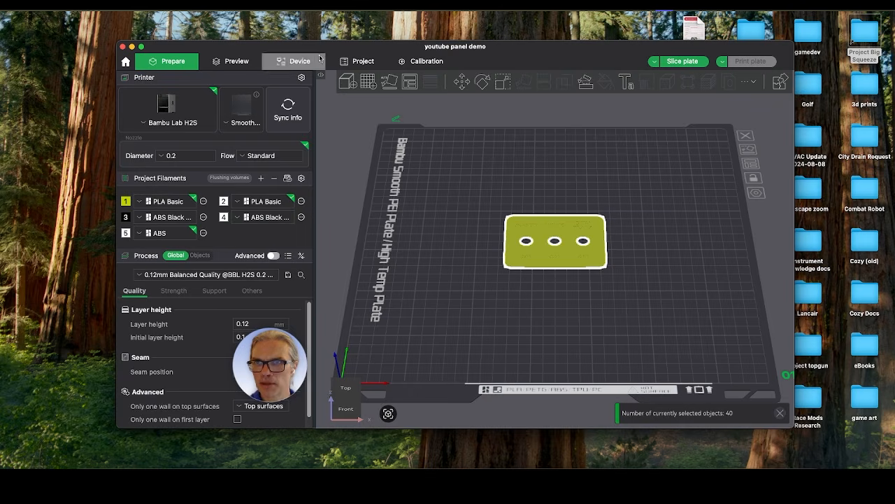
left_click_drag(330, 48, 214, 19)
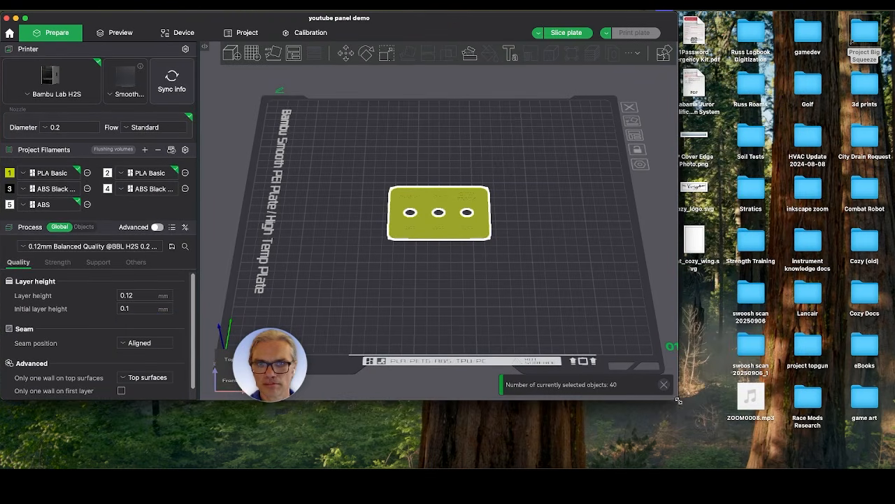
left_click_drag(677, 400, 891, 462)
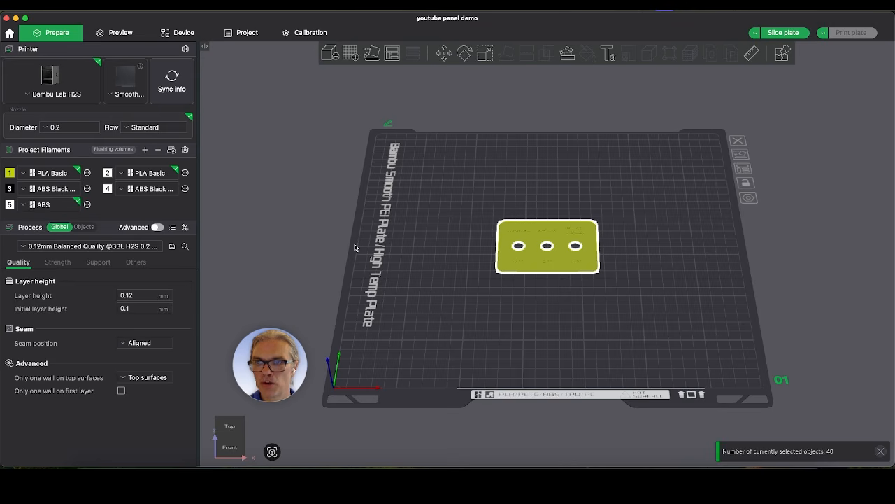
left_click_drag(284, 344, 291, 95)
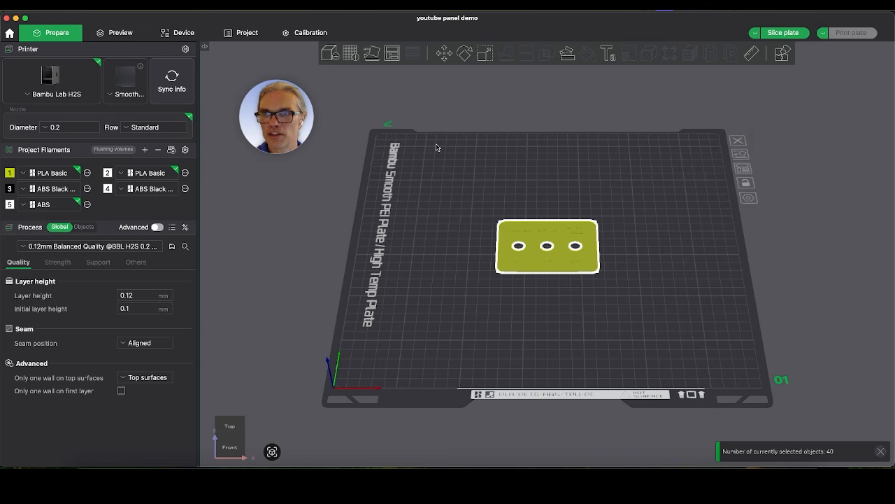
Orbit, pan and zoom around the build plate to examine the imported panel from several angles
right_click_drag(440, 147, 445, 144)
mouse_move(465, 153)
left_mouse_down()
mouse_move(459, 167)
mouse_move(470, 147)
left_mouse_up()
mouse_move(434, 211)
left_mouse_down()
mouse_move(426, 182)
mouse_move(461, 188)
mouse_move(439, 217)
mouse_move(425, 218)
mouse_move(442, 213)
mouse_move(426, 216)
mouse_move(433, 212)
left_mouse_up()
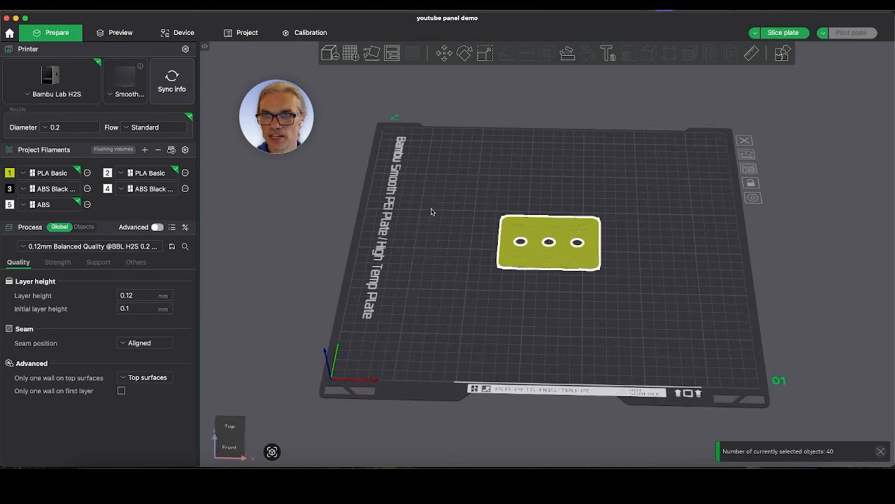
key("z")
scroll(291, 196, "down", 12)
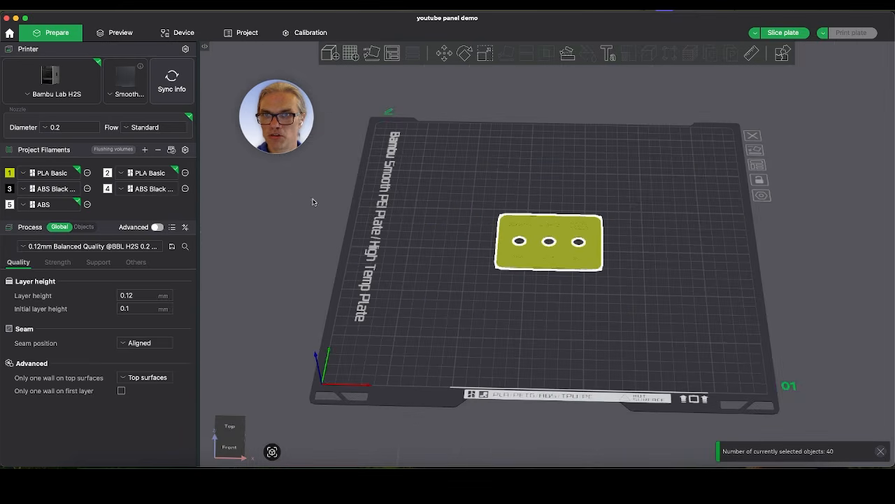
scroll(315, 200, "up", 10)
scroll(366, 198, "down", 10)
scroll(348, 196, "up", 5)
scroll(387, 186, "down", 8)
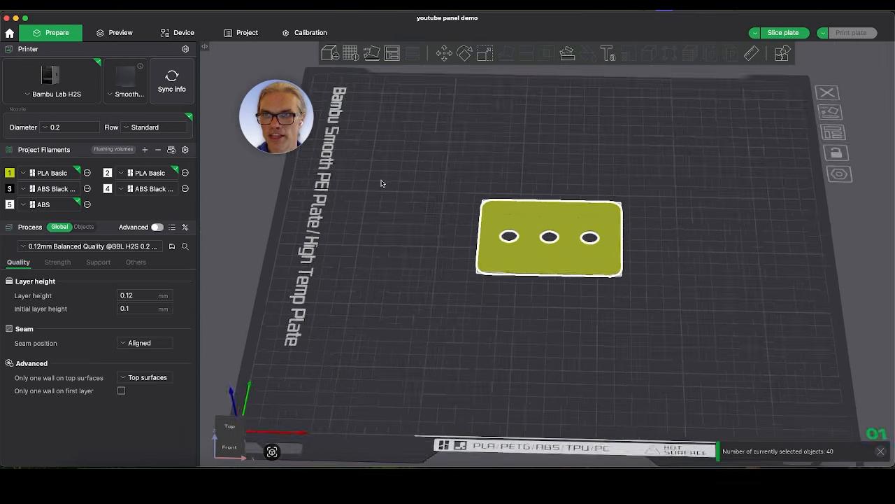
left_click_drag(392, 184, 471, 171)
scroll(451, 178, "up", 5)
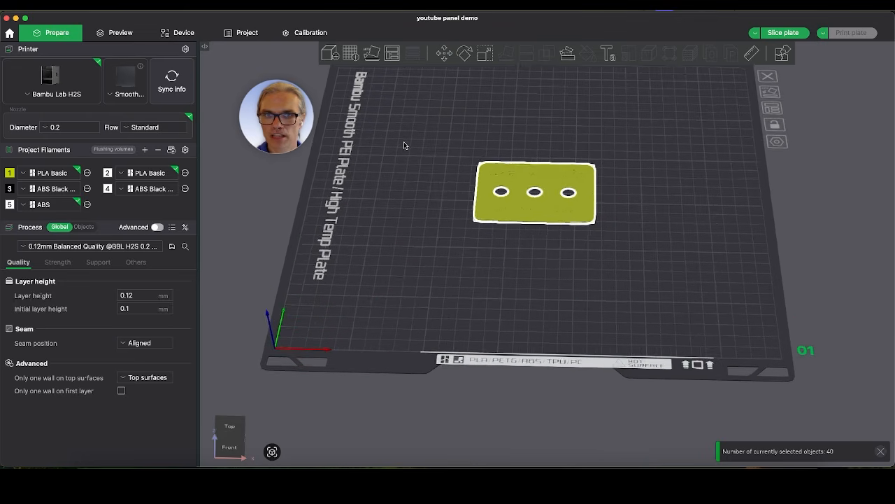
scroll(412, 150, "up", 3)
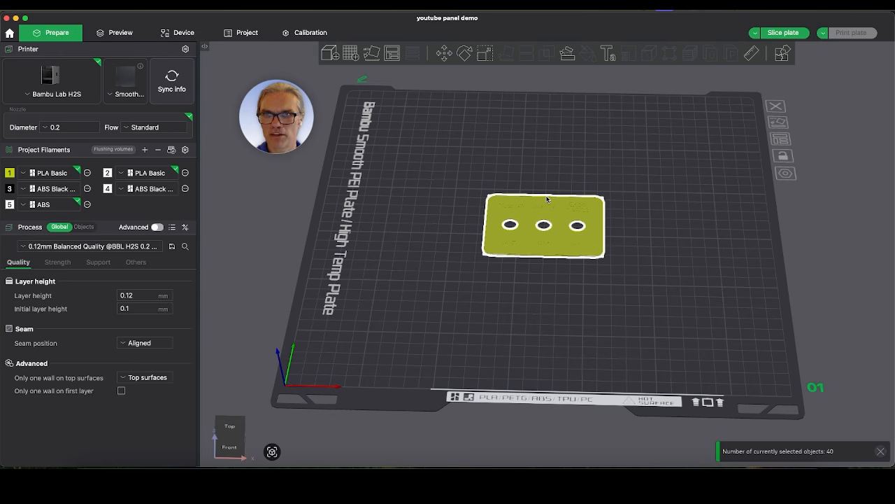
Clear the selection of all imported objects and select only the baseplate on the build plate
key("Escape")
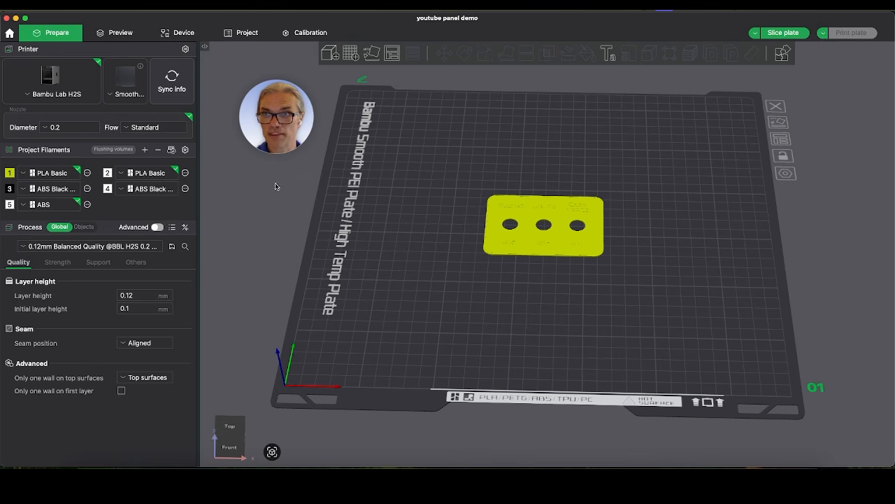
left_click_drag(276, 187, 279, 194)
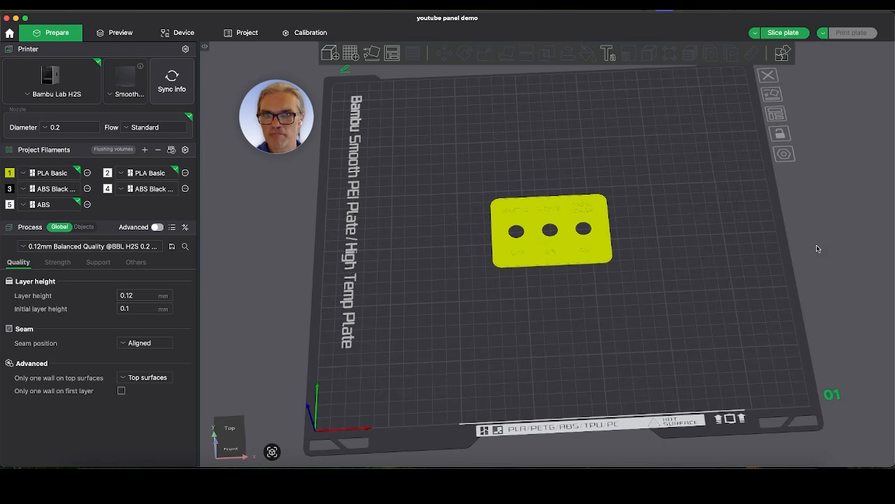
left_click_drag(817, 246, 813, 245)
scroll(547, 219, "down", 6)
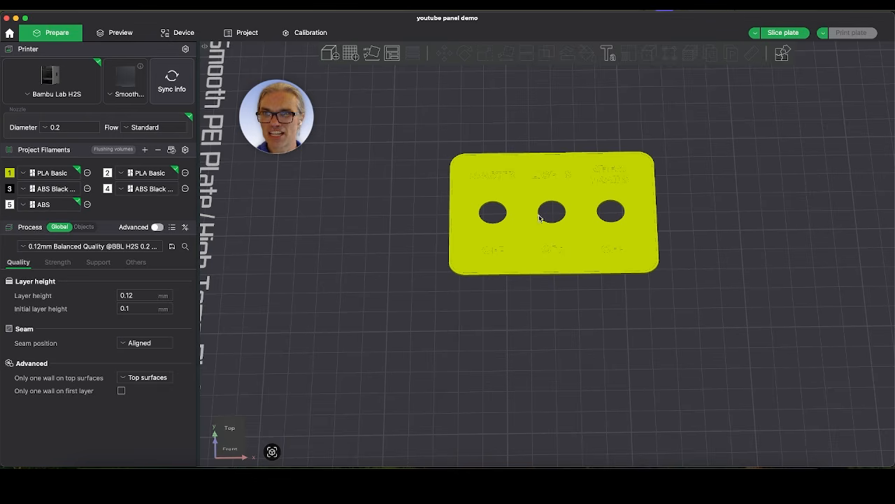
scroll(450, 224, "down", 5)
scroll(452, 224, "up", 4)
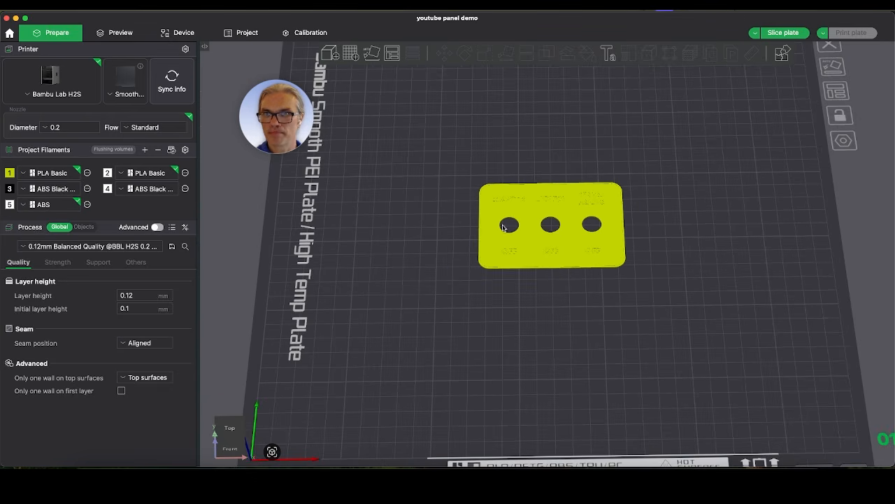
scroll(577, 205, "up", 5)
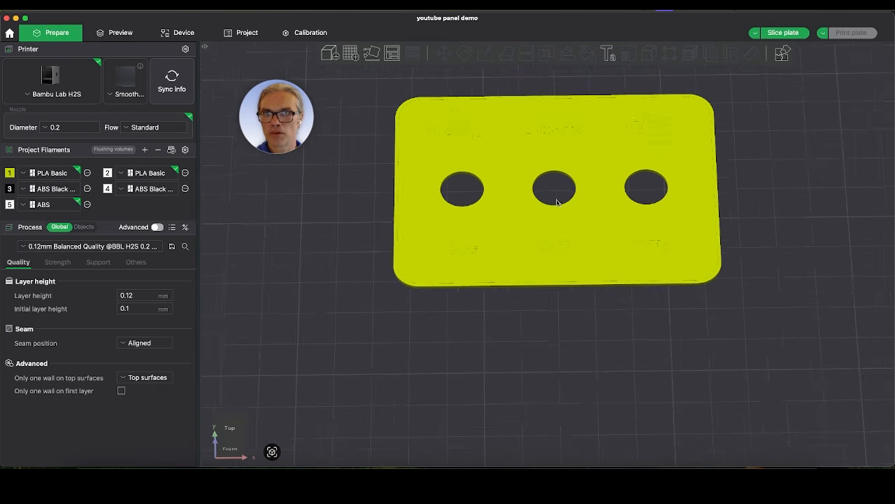
left_click(506, 173)
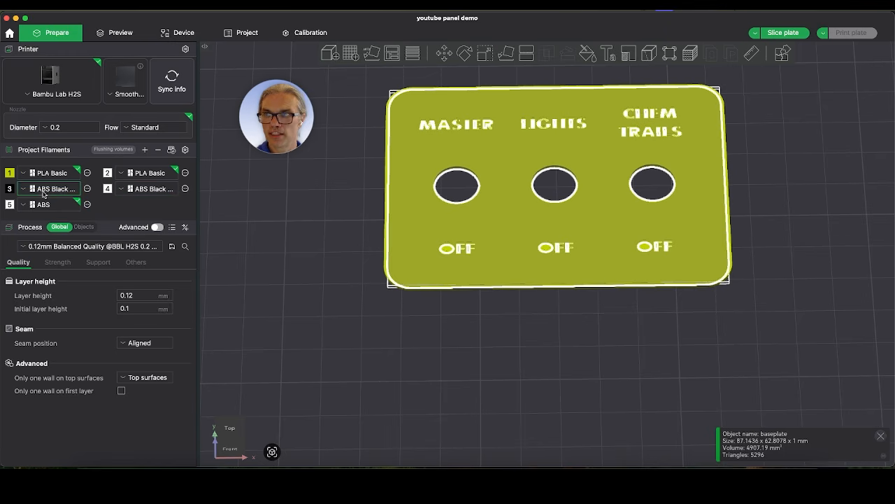
Assign filament 3 to the selected baseplate, dismiss the notifications and clear the selection
key("3")
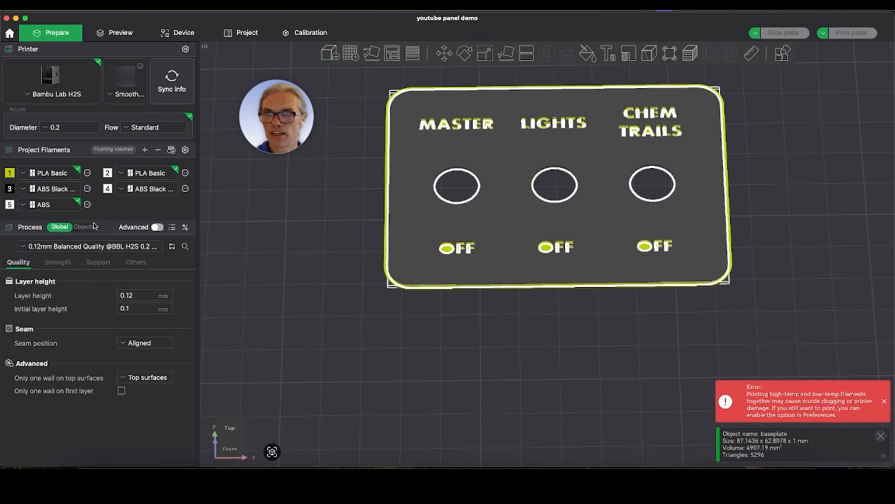
left_click(883, 404)
left_click(880, 435)
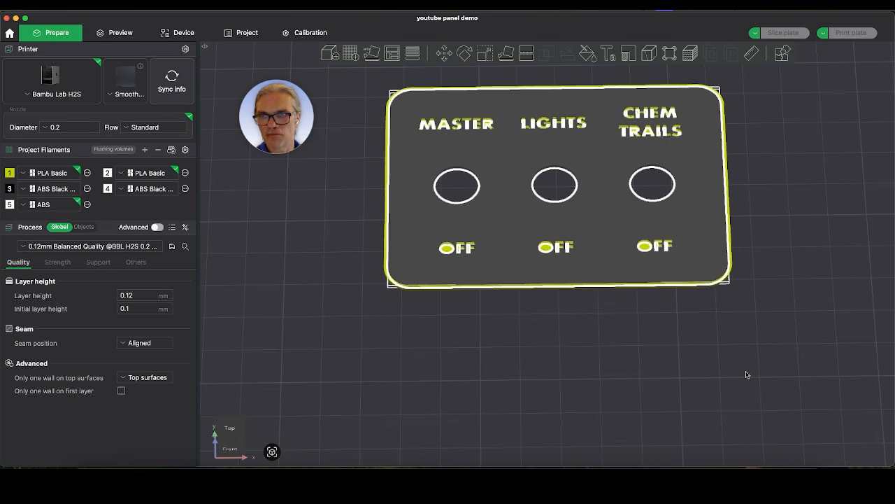
left_click(377, 155)
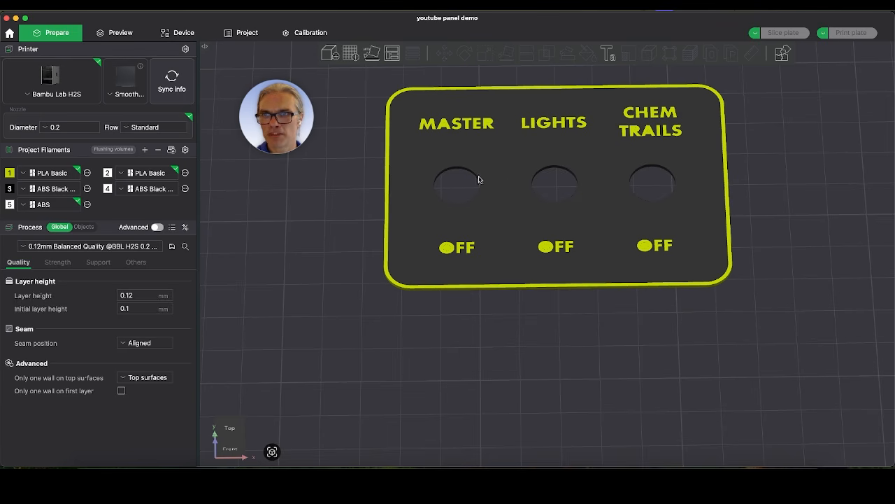
scroll(525, 176, "down", 2)
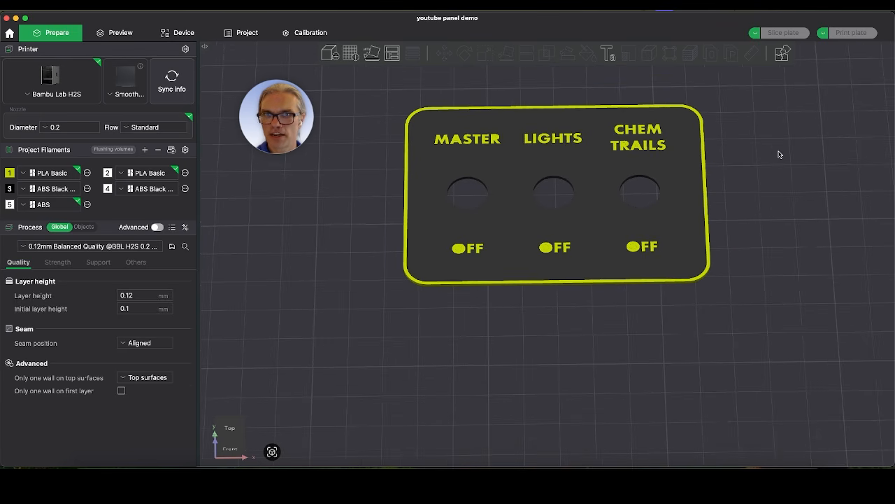
middle_click_drag(780, 154, 742, 189)
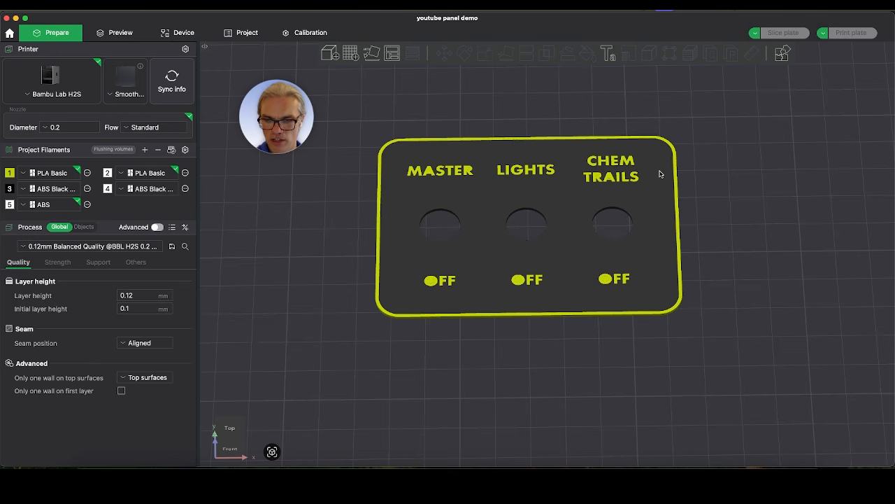
key("super+a")
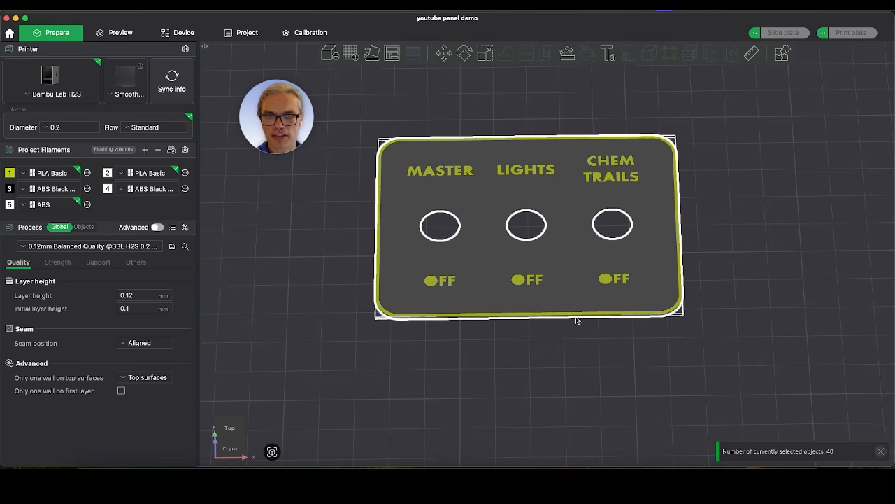
scroll(561, 287, "down", 5)
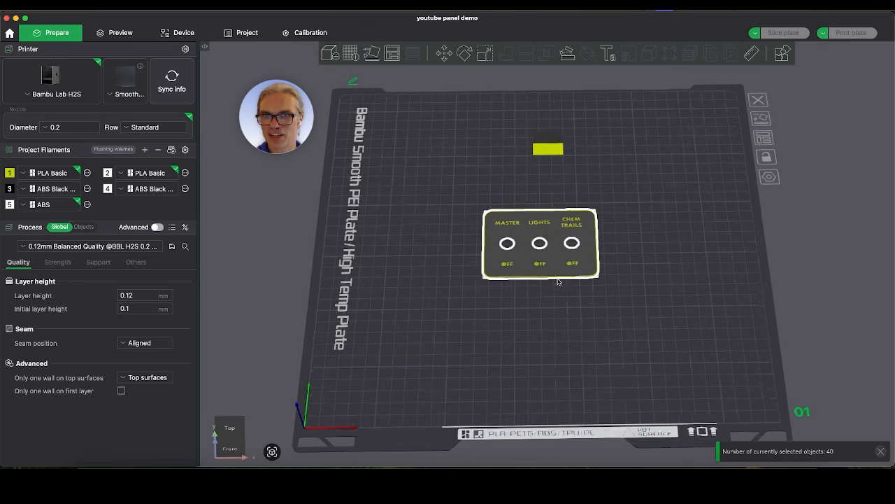
key("Escape")
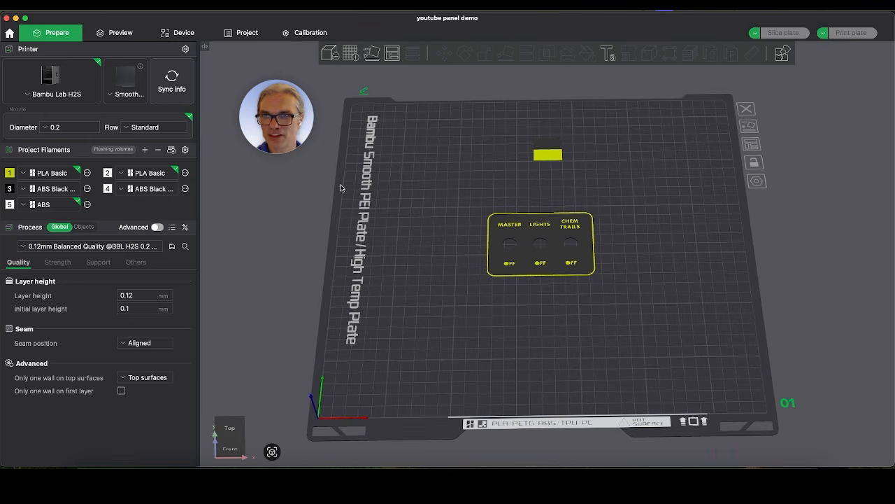
Select all panel objects on the build plate together, assign filament 4 to them, and clear the selection
left_click_drag(325, 135, 724, 342)
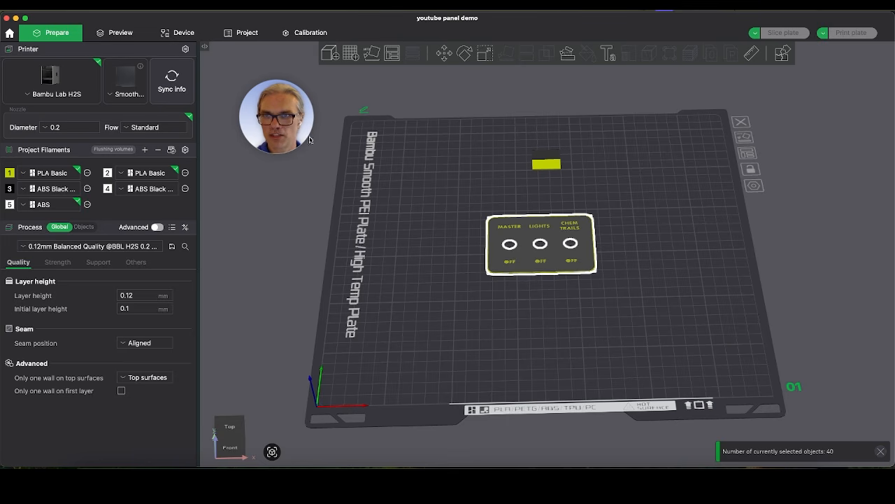
left_click_drag(318, 141, 671, 343, "shift")
left_click_drag(305, 163, 699, 328, "shift")
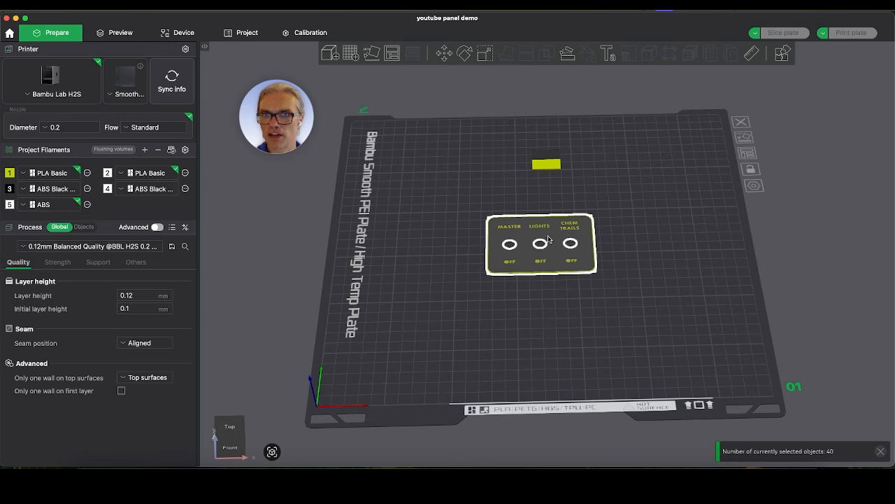
scroll(532, 236, "up", 10)
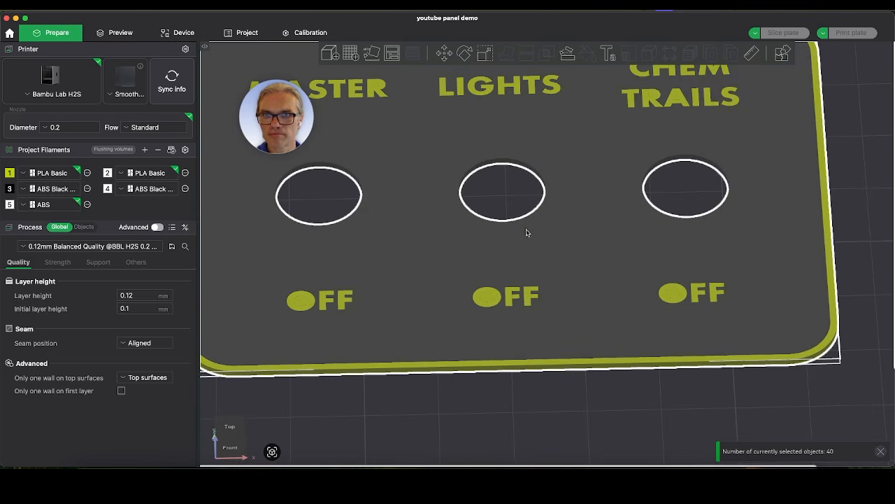
scroll(526, 234, "down", 2)
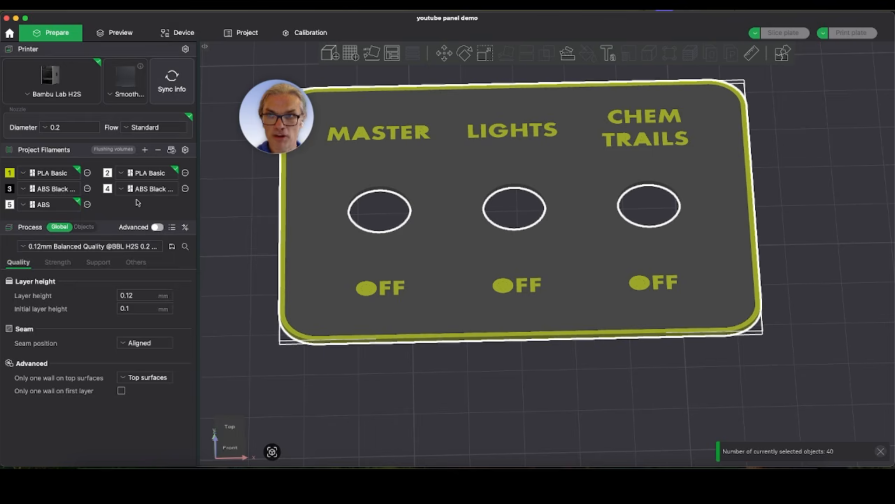
key("4")
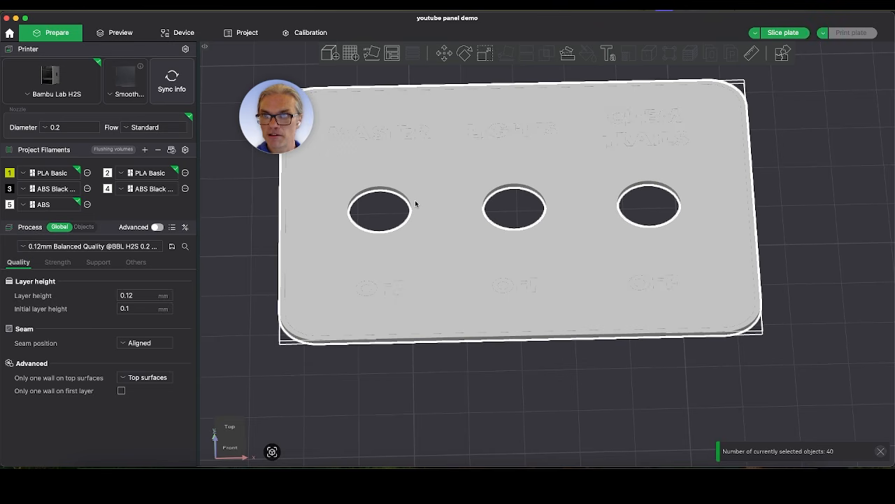
key("Escape")
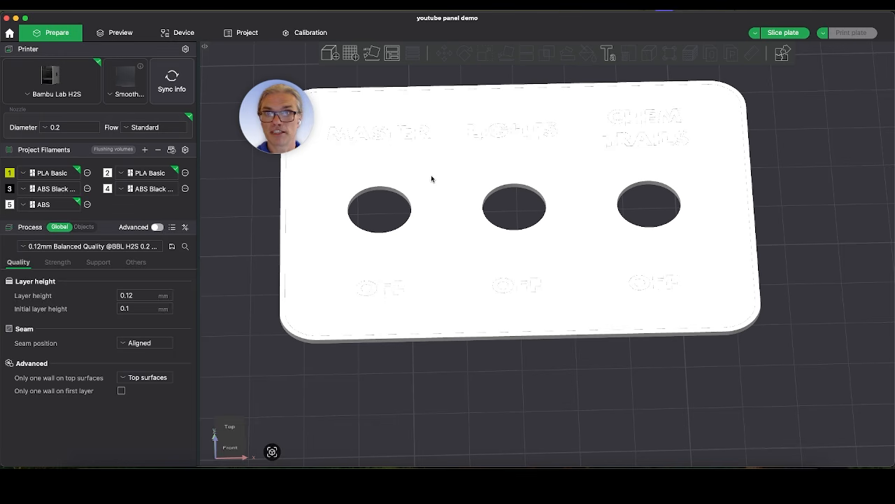
Select only the baseplate and assign filament 3 to it
left_click(461, 168)
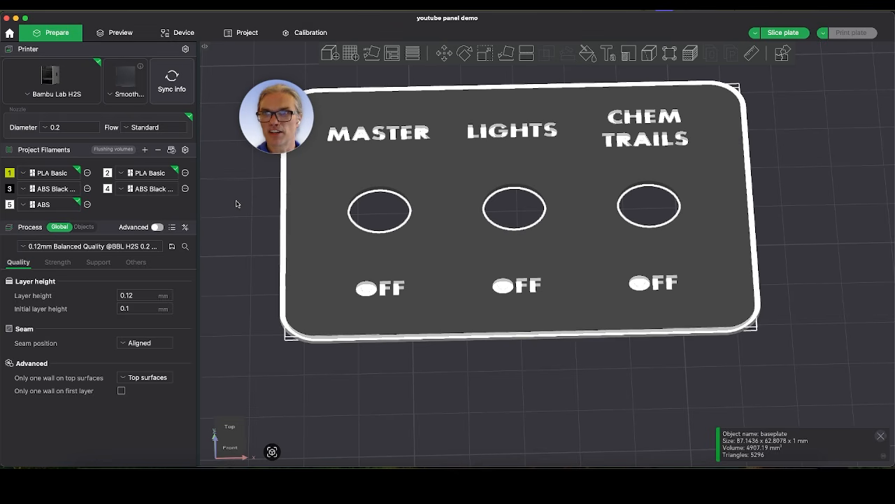
right_click_drag(814, 157, 818, 168)
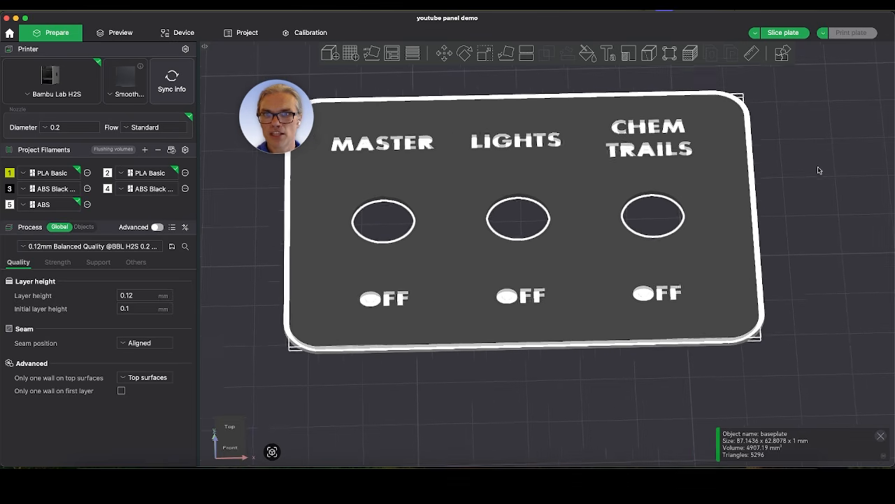
mouse_move(819, 170)
left_mouse_down()
mouse_move(814, 163)
mouse_move(810, 175)
left_mouse_up()
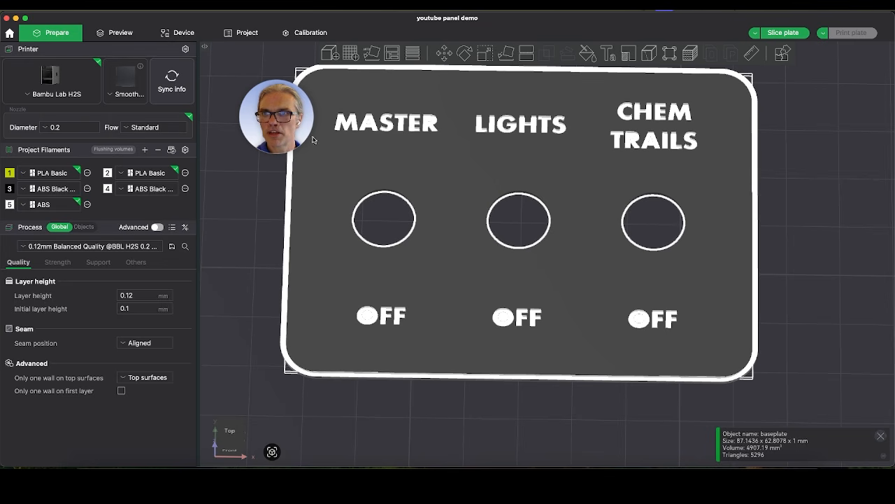
Examine the enclosed letter centres in the OFF labels and the lettering across the panel
scroll(366, 120, "up", 5)
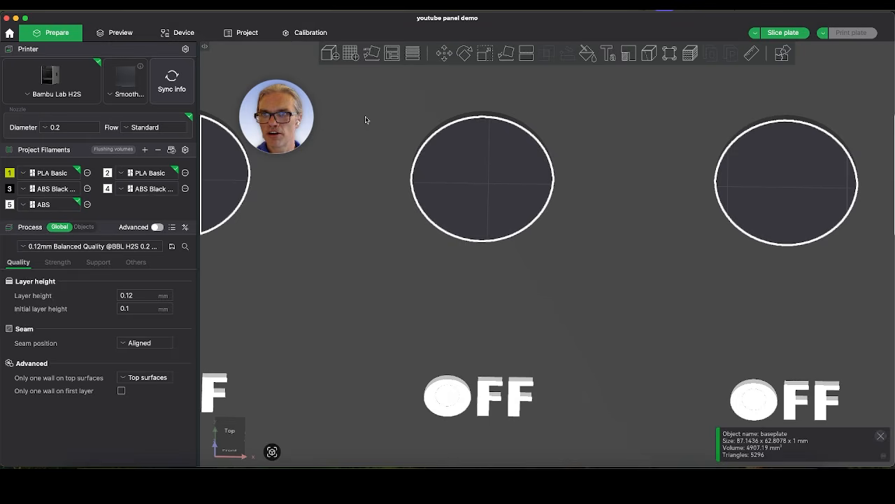
scroll(368, 121, "down", 6)
scroll(378, 227, "up", 5)
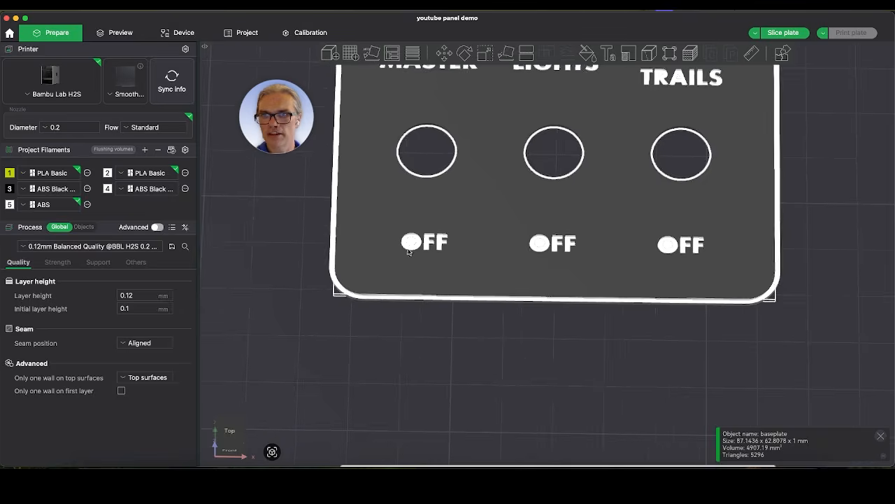
right_click_drag(395, 229, 627, 244)
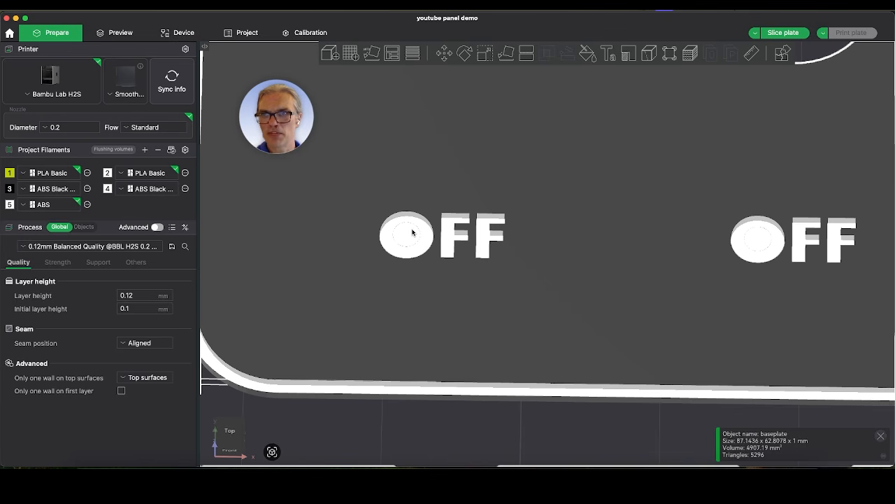
scroll(572, 214, "down", 10)
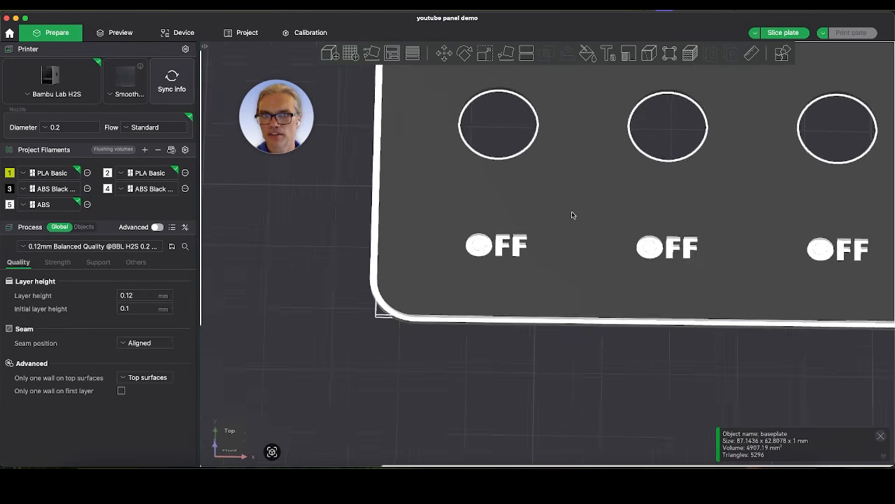
right_click_drag(566, 120, 529, 206)
scroll(455, 154, "up", 5)
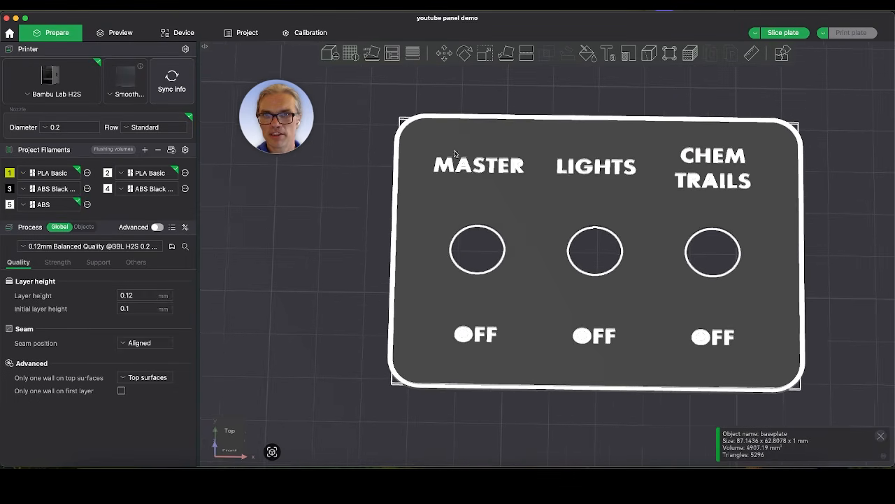
Assign filament 3 to the enclosed centre pieces of the A and R in the MASTER label
right_click_drag(453, 133, 540, 243)
scroll(520, 211, "up", 4)
scroll(538, 210, "up", 3)
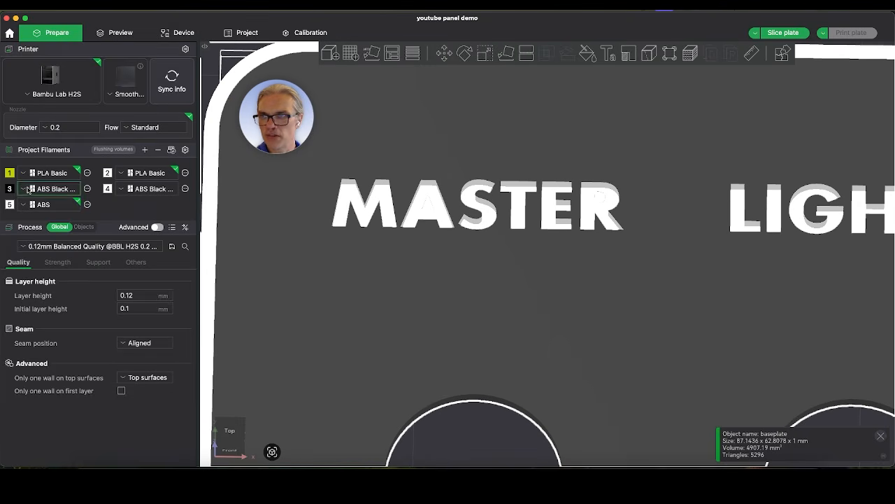
scroll(387, 168, "up", 2)
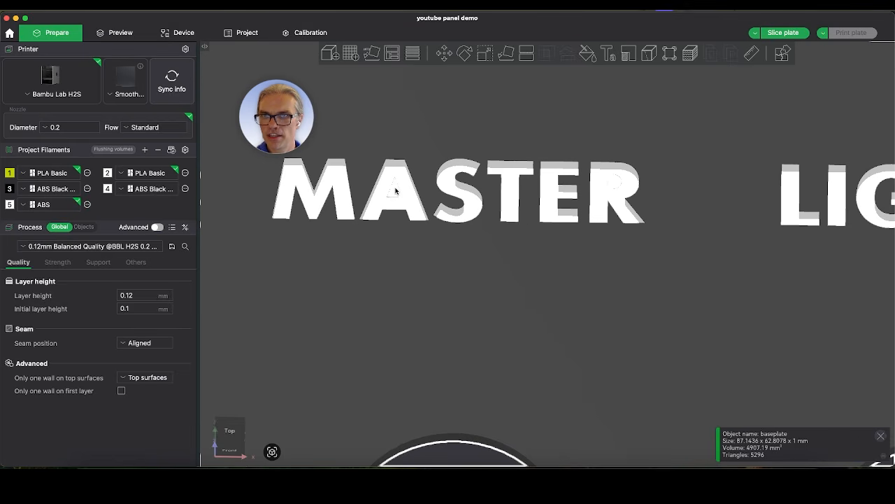
left_click(395, 190)
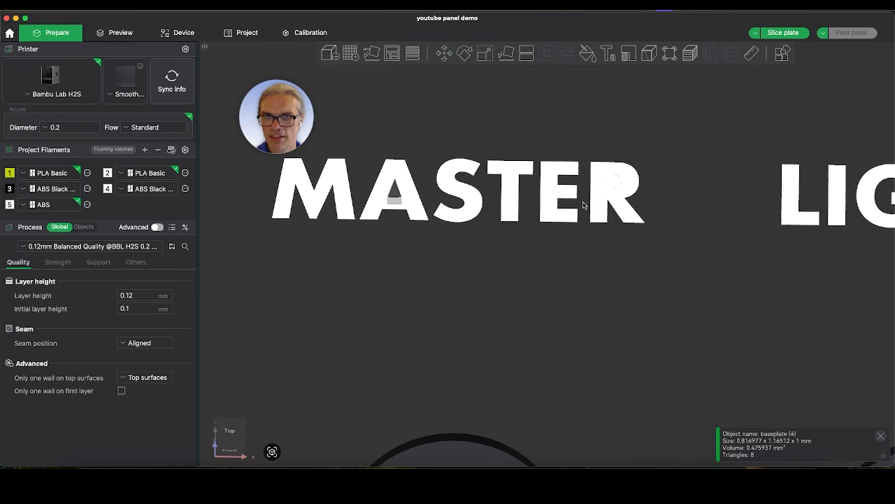
left_click(617, 183)
Assign filament 3 to the enclosed centre pieces of the R and A in the TRAILS label
right_click_drag(756, 217, 395, 225)
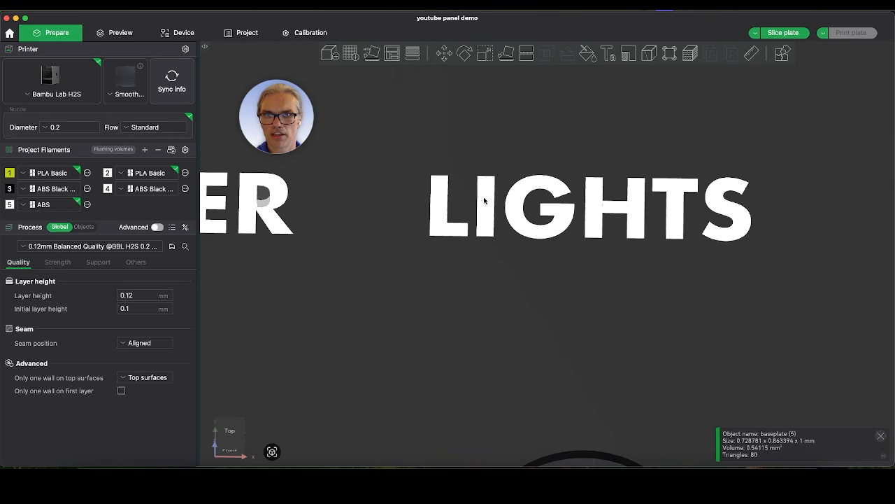
right_click_drag(823, 219, 366, 212)
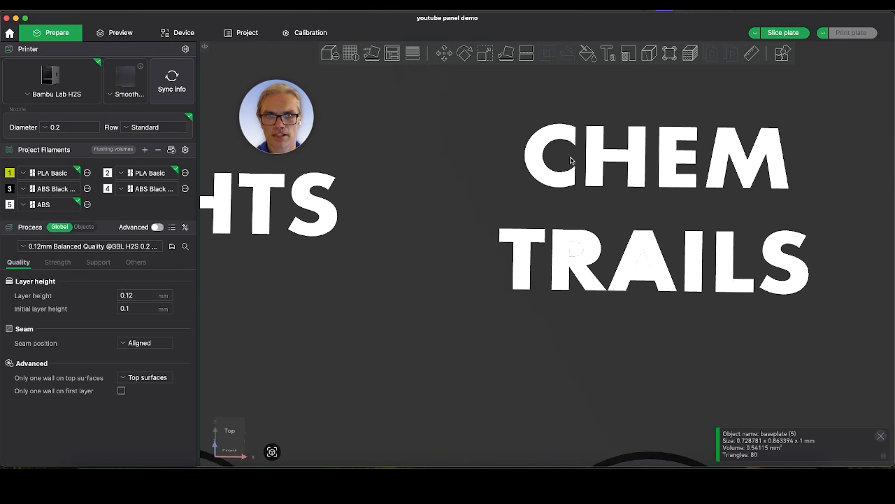
left_click(575, 251)
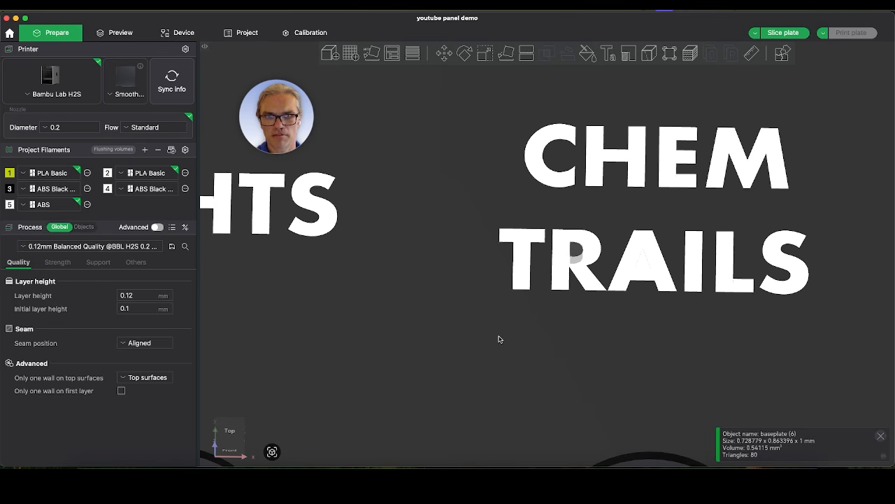
left_click(542, 326)
Assign filament 3 to the centre piece of the O in each of the three OFF labels
scroll(560, 182, "down", 5)
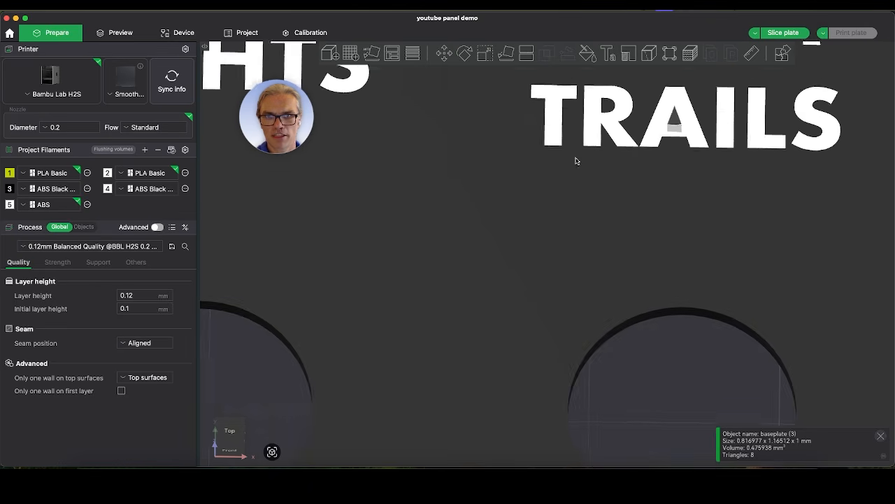
right_click_drag(507, 283, 507, 128)
scroll(531, 263, "up", 6)
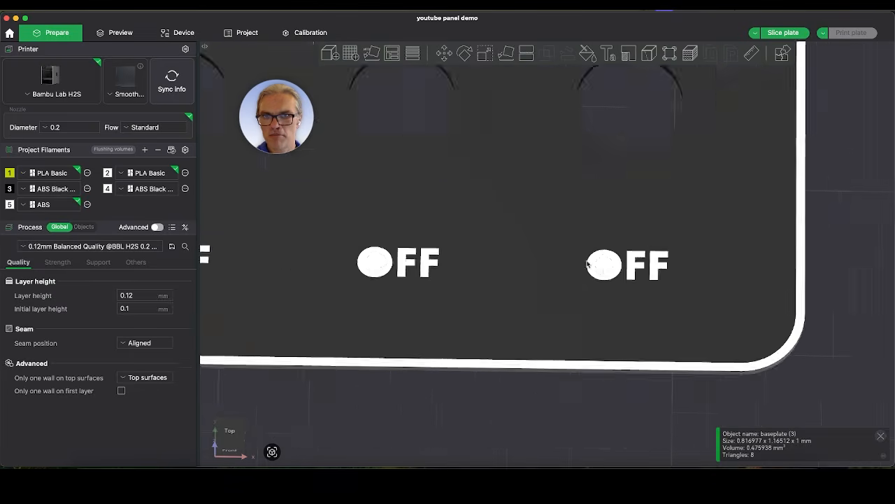
left_click(708, 285)
key("Delete")
right_click_drag(449, 257, 744, 242)
left_click(373, 262)
key("Delete")
right_click_drag(288, 236, 627, 239)
left_click(363, 257)
key("Delete")
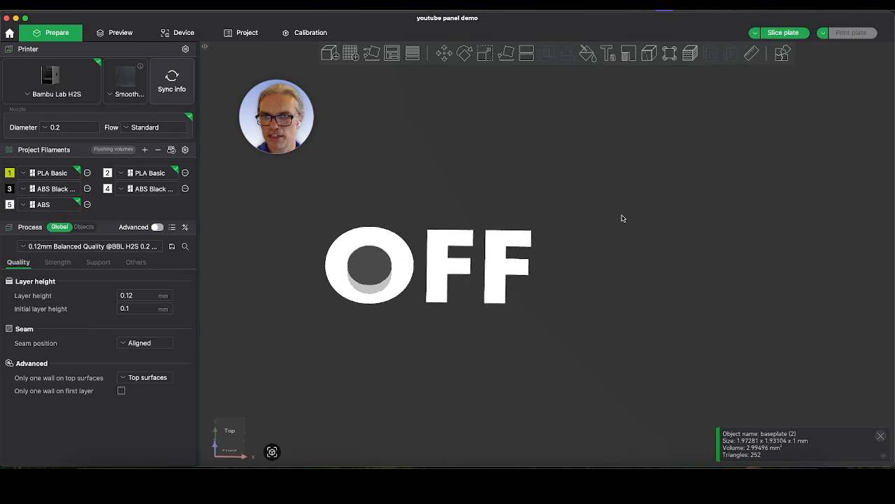
Examine the recoloured panel from above and at an angle on the build plate
scroll(622, 217, "down", 6)
right_click_drag(704, 156, 633, 239)
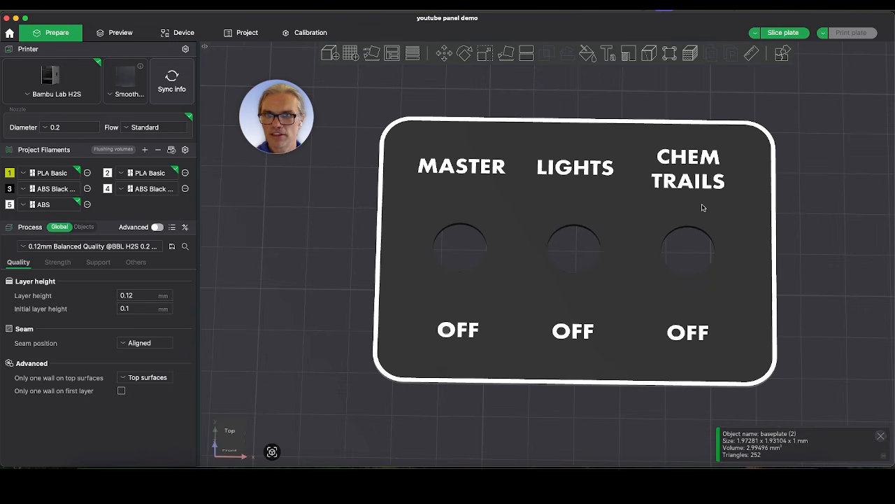
right_click_drag(724, 203, 664, 198)
key("1")
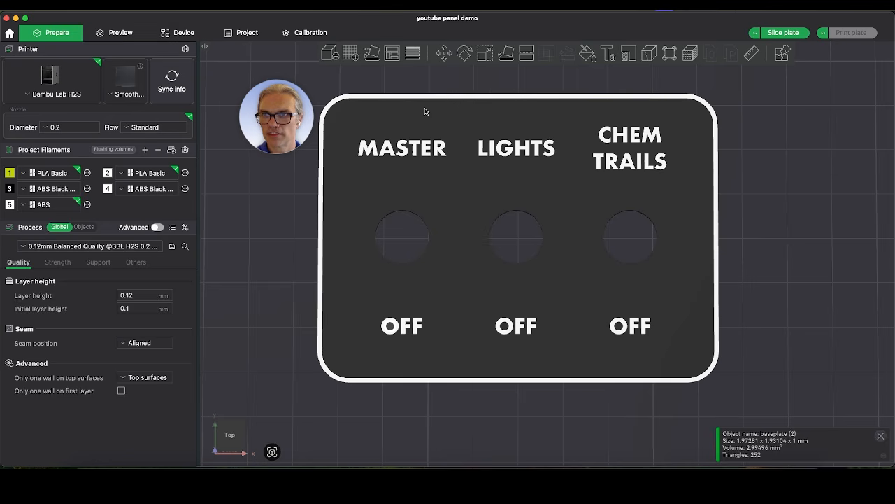
left_click_drag(817, 237, 795, 228)
scroll(558, 235, "down", 5)
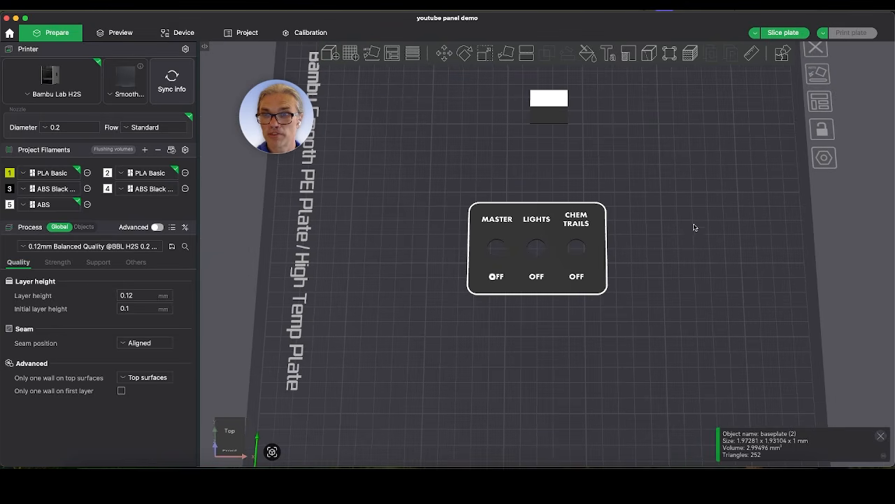
scroll(658, 224, "up", 2)
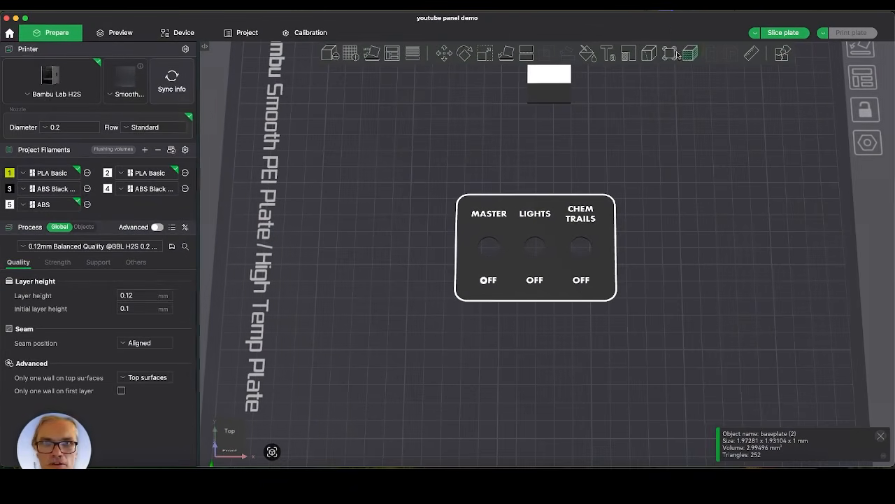
View the panel on the whole build plate and dismiss the object details notification
left_click(428, 49)
left_click(669, 26)
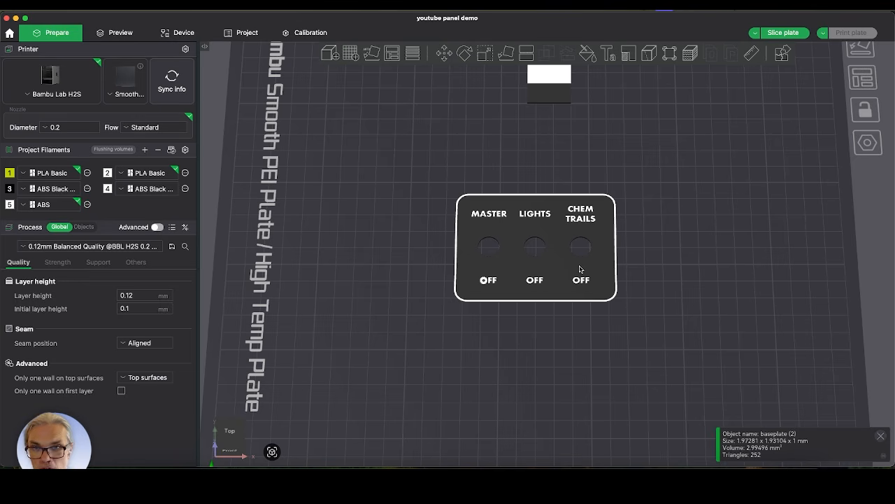
scroll(563, 282, "down", 2)
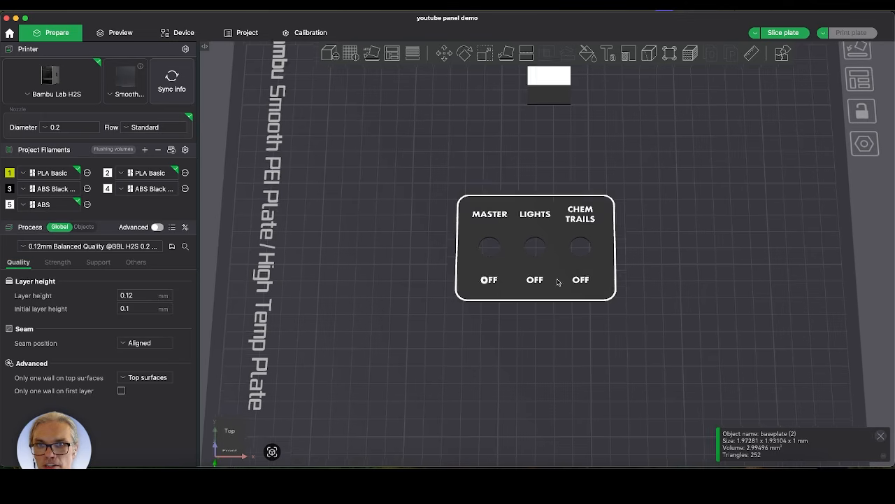
scroll(560, 280, "down", 4)
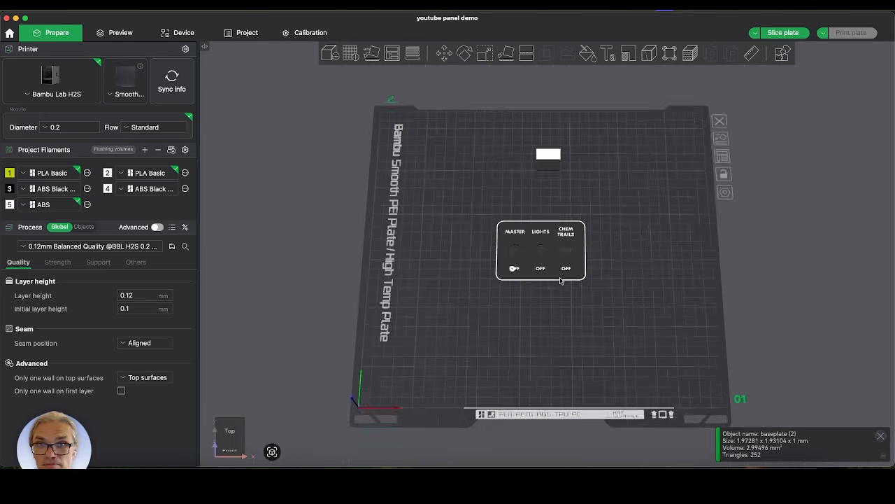
scroll(559, 280, "up", 2)
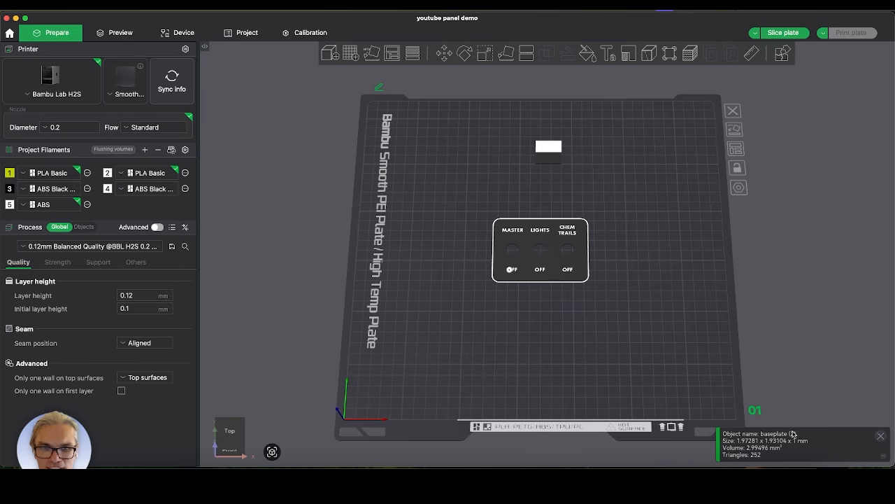
left_click(881, 436)
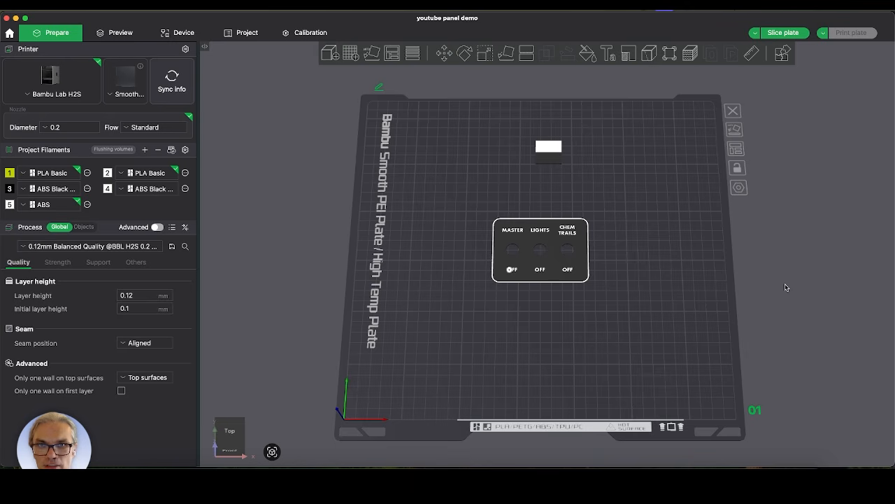
left_click_drag(791, 276, 791, 273)
right_click_drag(791, 274, 787, 281)
left_click_drag(787, 281, 786, 284)
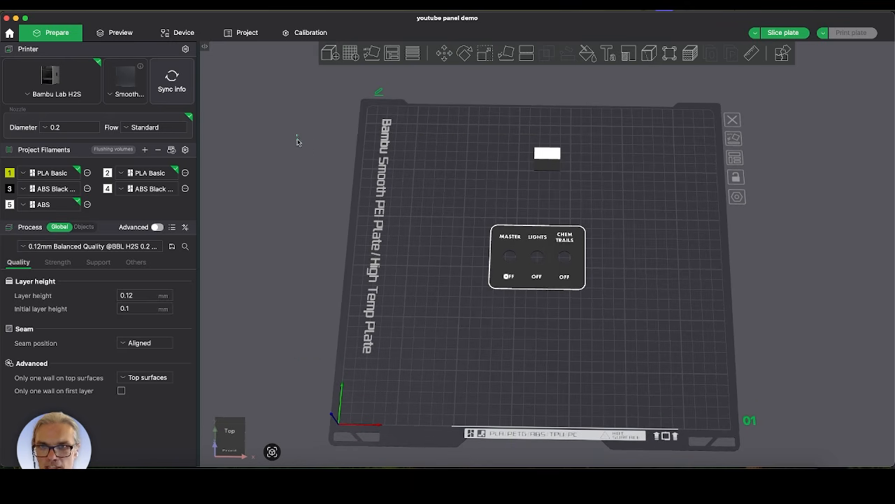
Select all parts of the switch panel together and rotate them 180° about the Y axis
left_click_drag(296, 139, 633, 345, "shift")
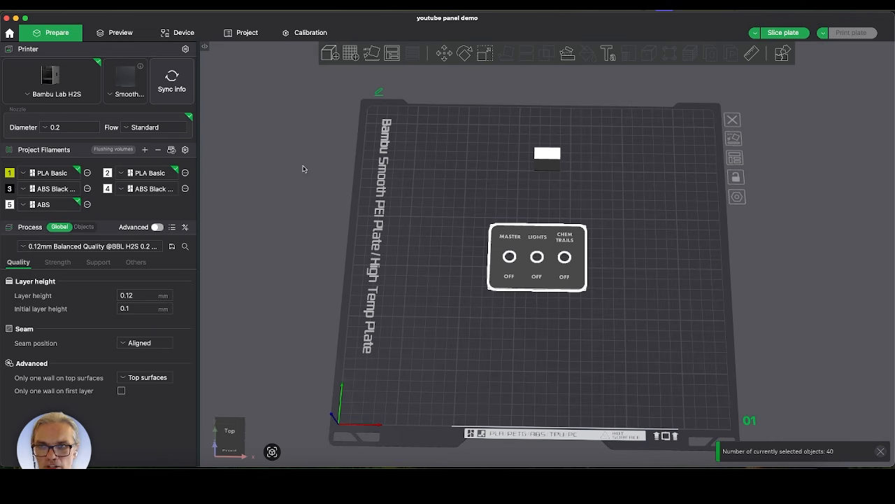
left_click_drag(303, 140, 647, 348, "shift")
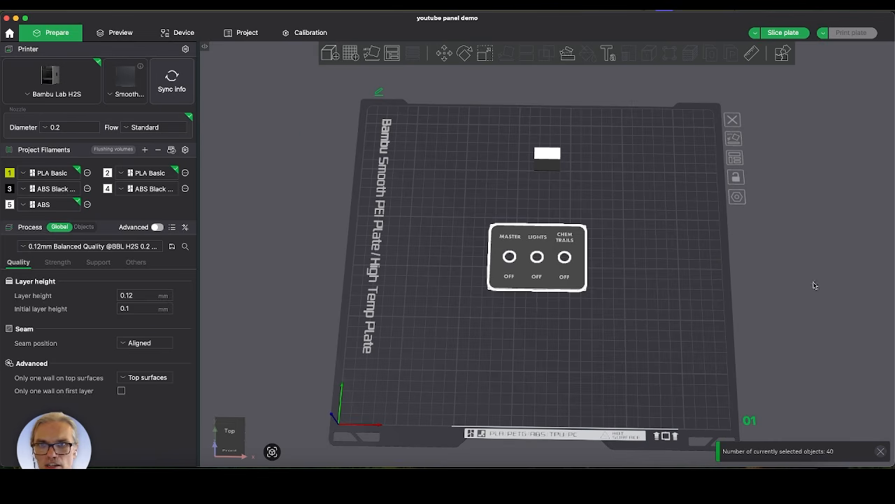
right_click_drag(822, 279, 825, 268)
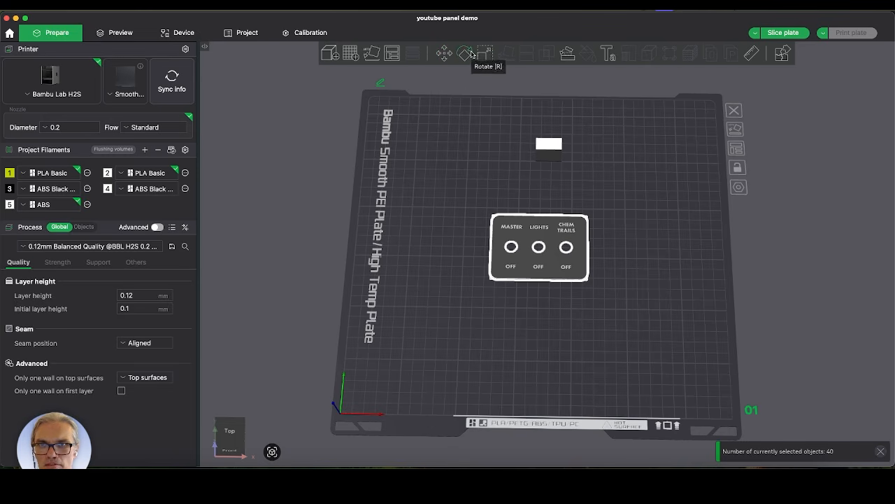
left_click(470, 55)
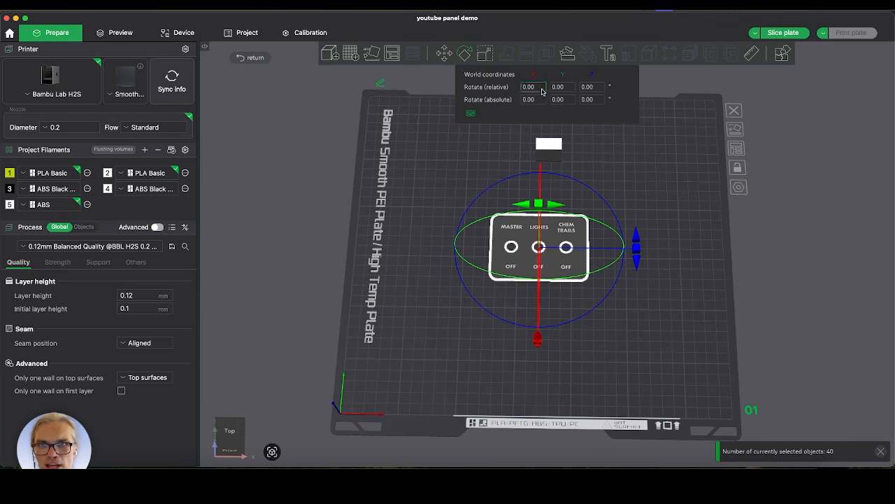
left_click(571, 89)
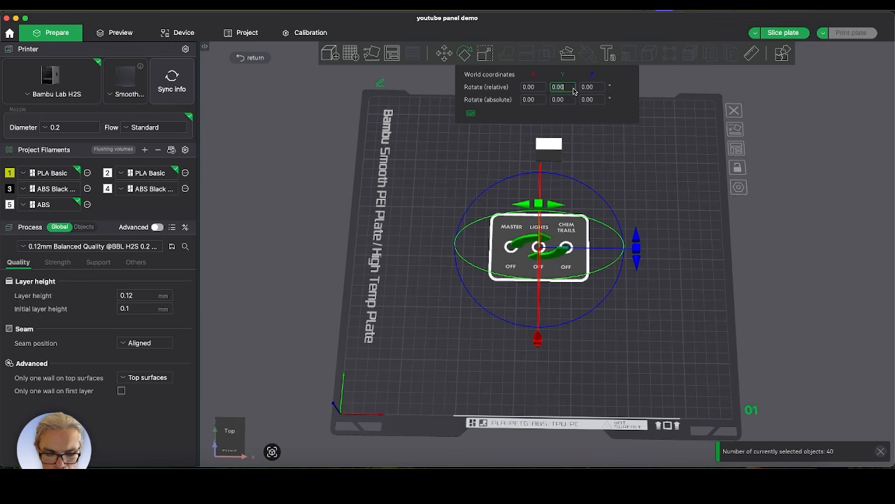
type("180")
key("Return")
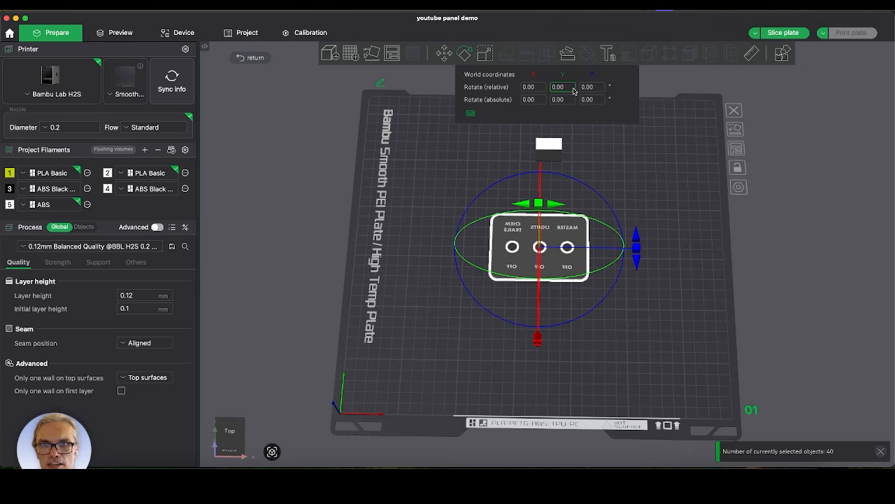
left_click(784, 239)
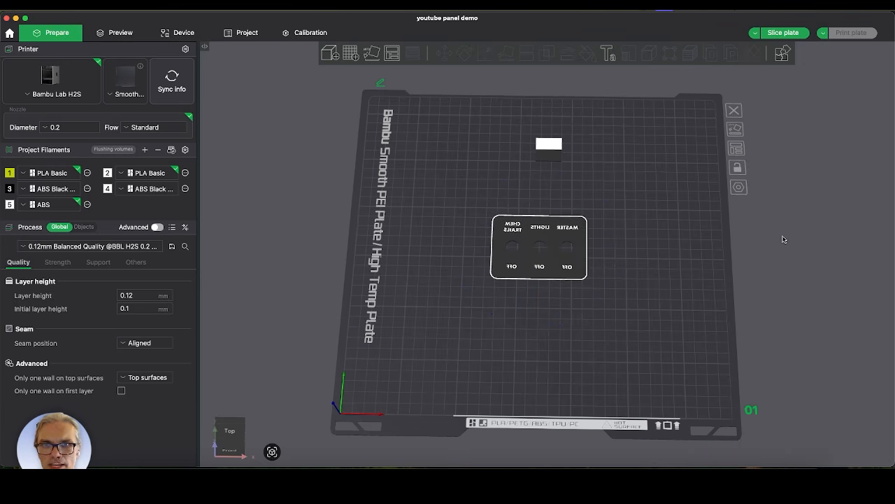
Examine the flipped panel's labels and border on the build plate, both up close and from farther away
left_click_drag(770, 230, 773, 232)
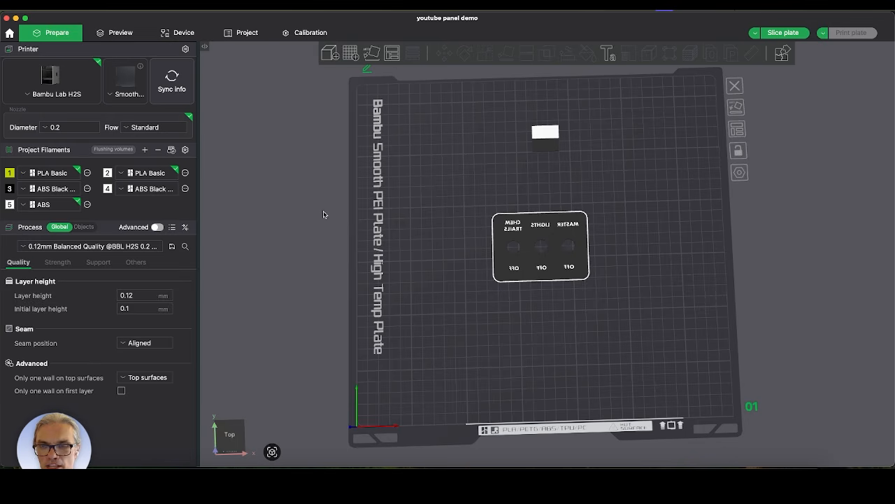
left_click_drag(326, 214, 344, 258)
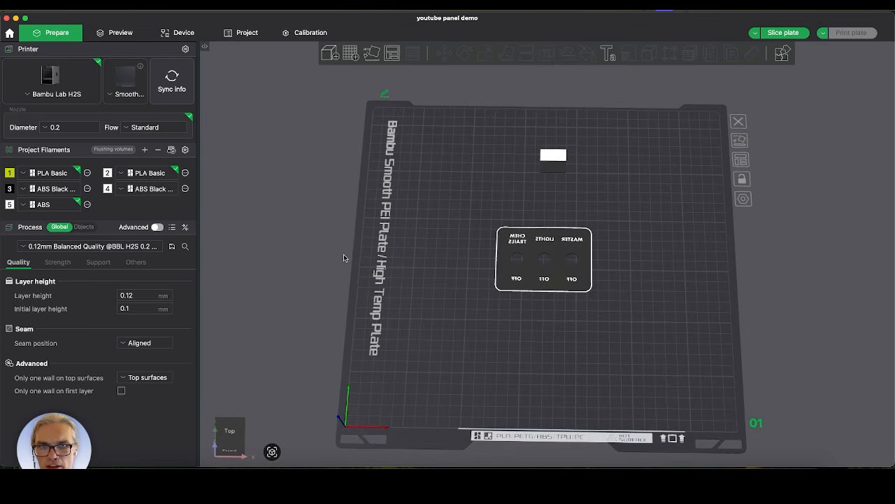
scroll(543, 267, "down", 2)
scroll(538, 262, "up", 6)
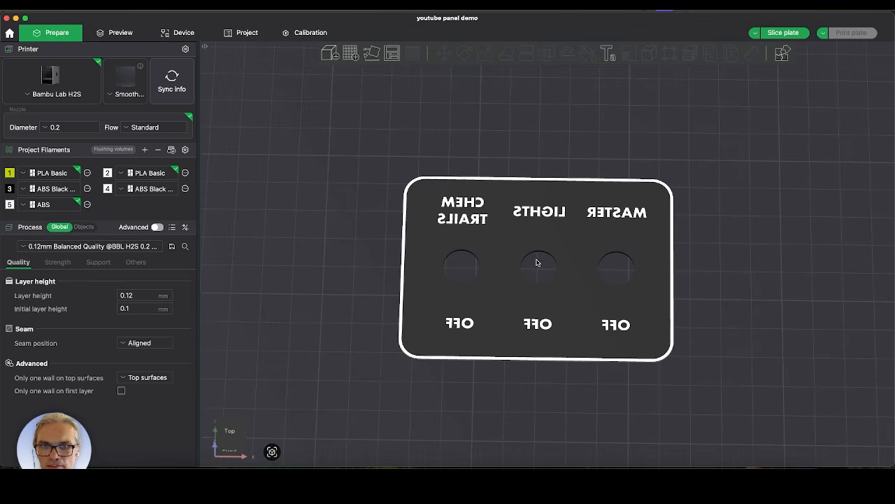
scroll(537, 261, "down", 3)
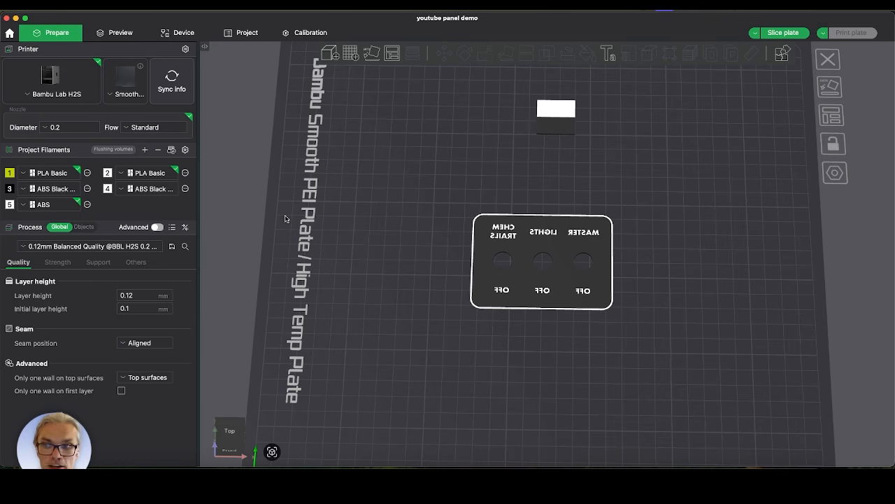
scroll(399, 242, "down", 3)
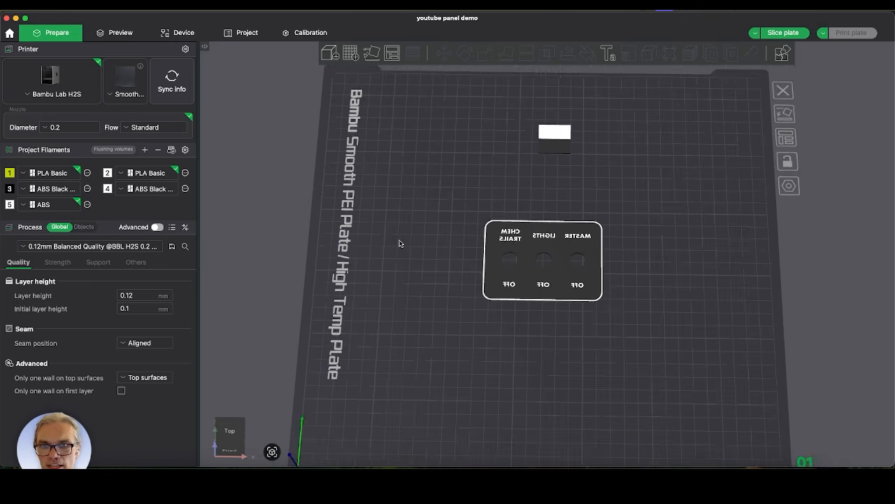
scroll(400, 242, "up", 5)
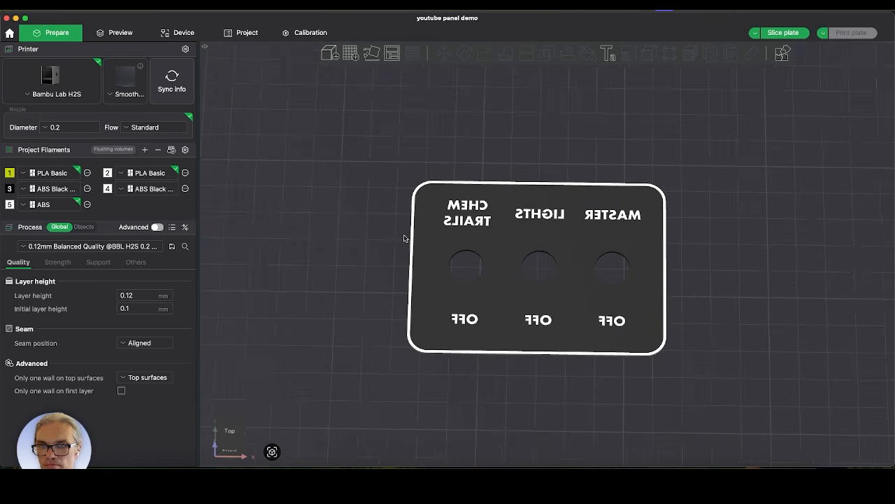
scroll(281, 218, "down", 2)
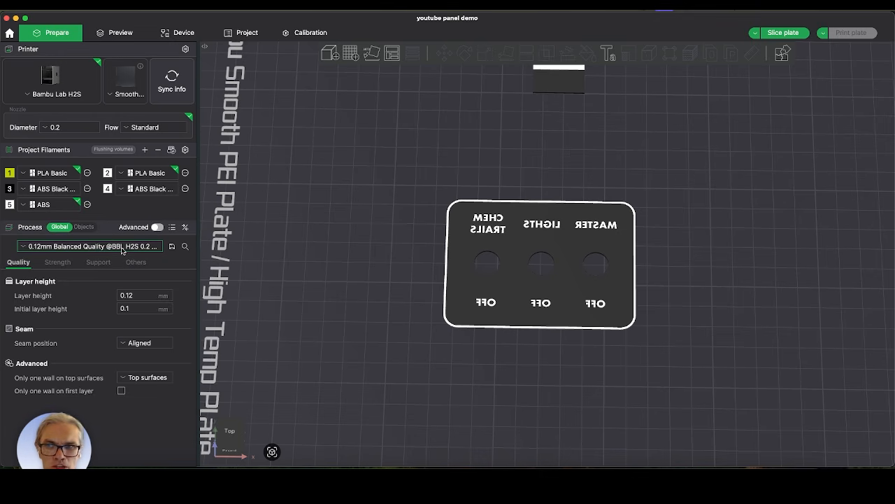
Review the layer-height process presets available for the 0.2 mm nozzle, without changing the selected preset
left_click(121, 249)
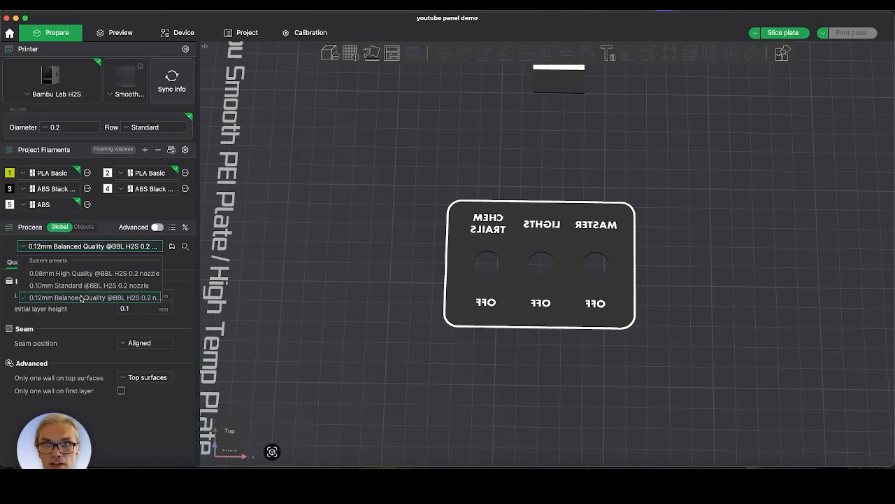
left_click(123, 249)
left_click(105, 252)
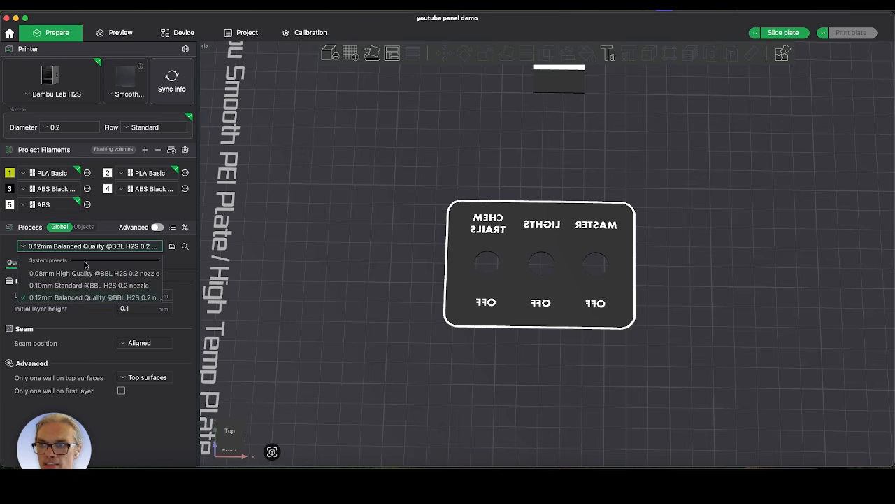
left_click(12, 247)
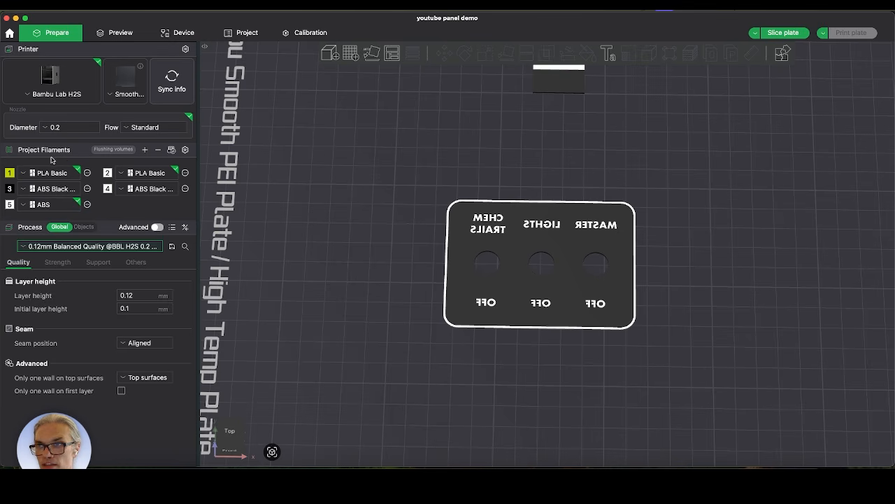
left_click(76, 249)
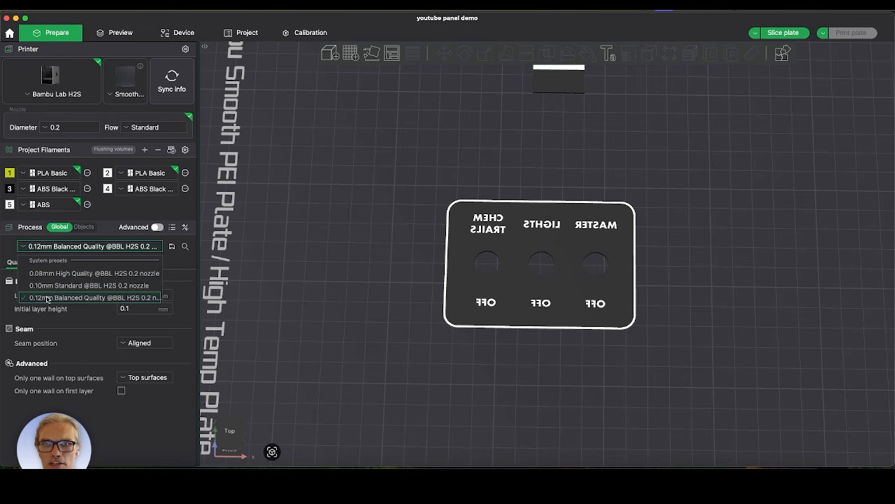
left_click(67, 248)
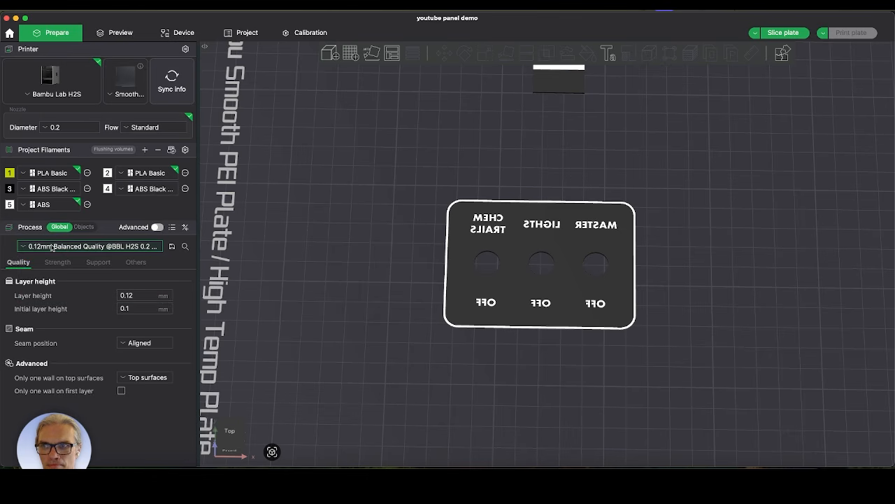
left_click(53, 247)
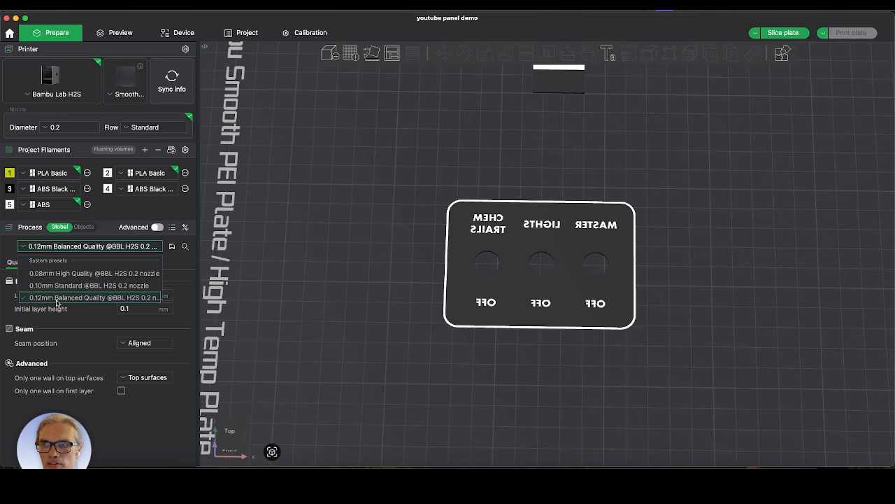
left_click(83, 248)
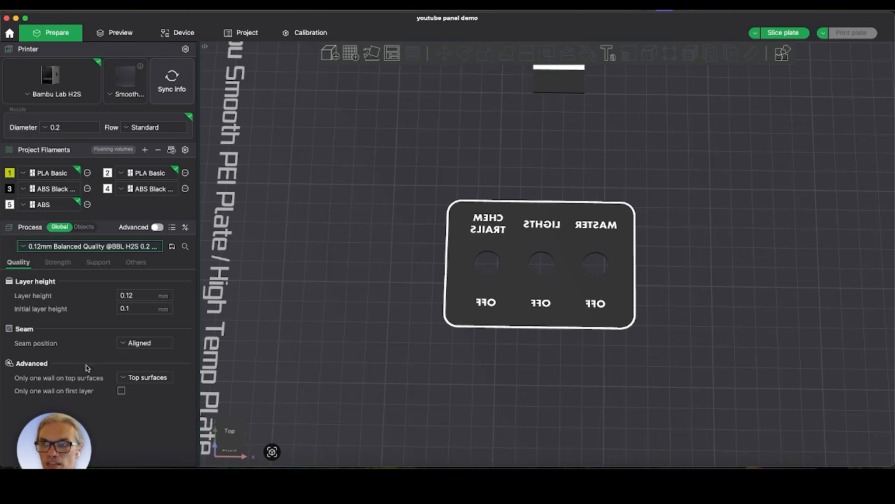
Set the sparse infill density to 100% and accept switching the sparse infill pattern to Rectilinear
left_click(66, 263)
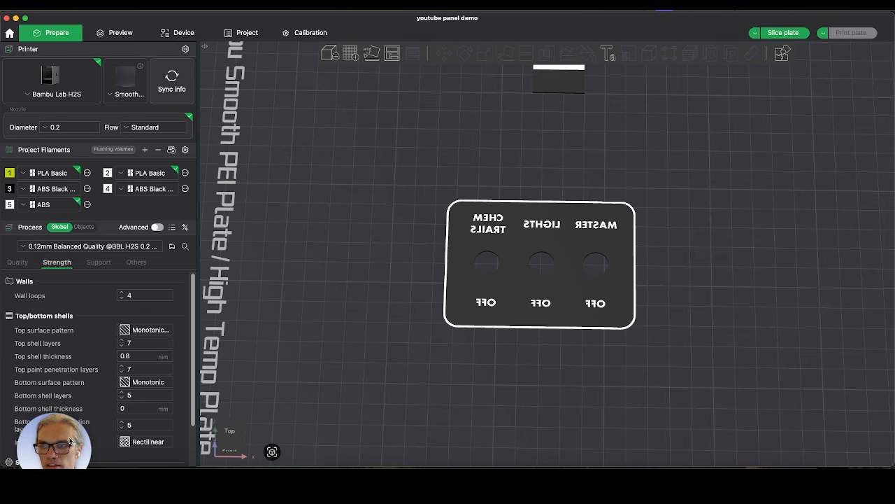
left_click_drag(70, 432, 259, 325)
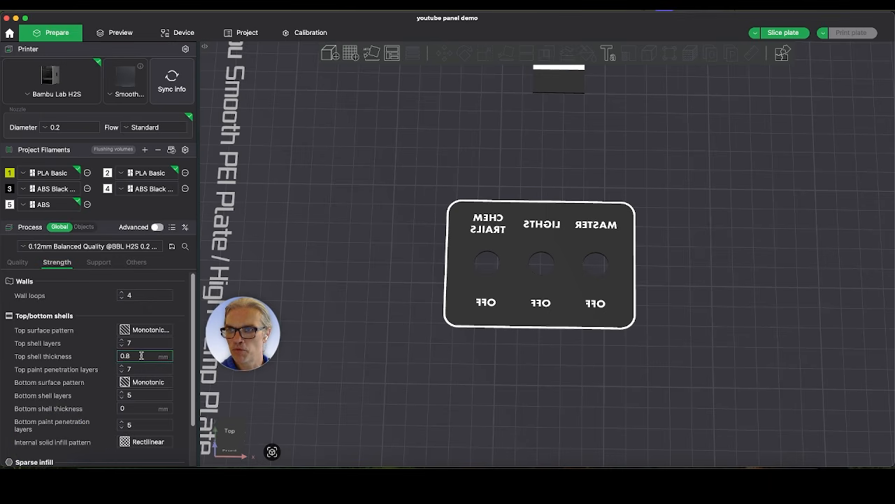
left_click_drag(193, 302, 197, 355)
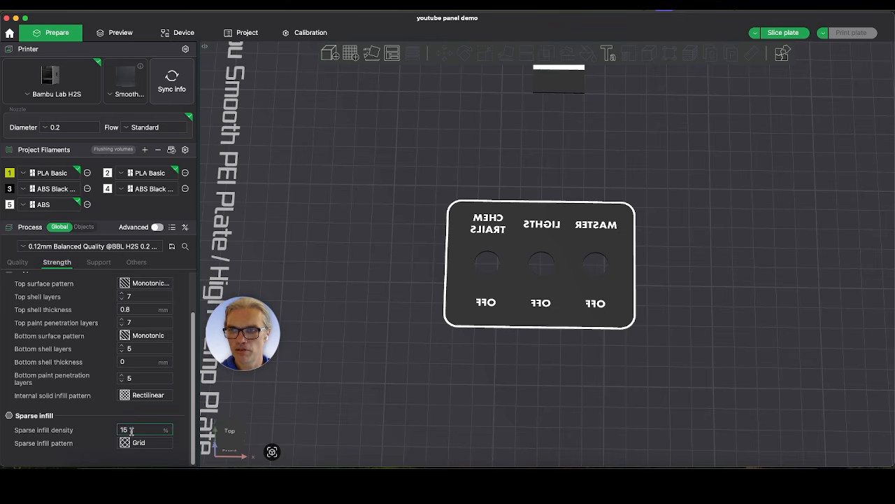
left_click_drag(133, 430, 105, 432)
type("100")
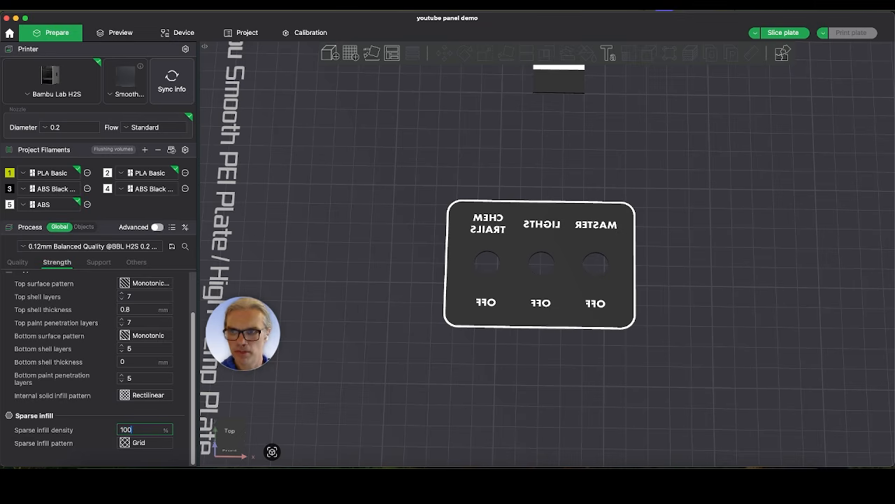
key("Return")
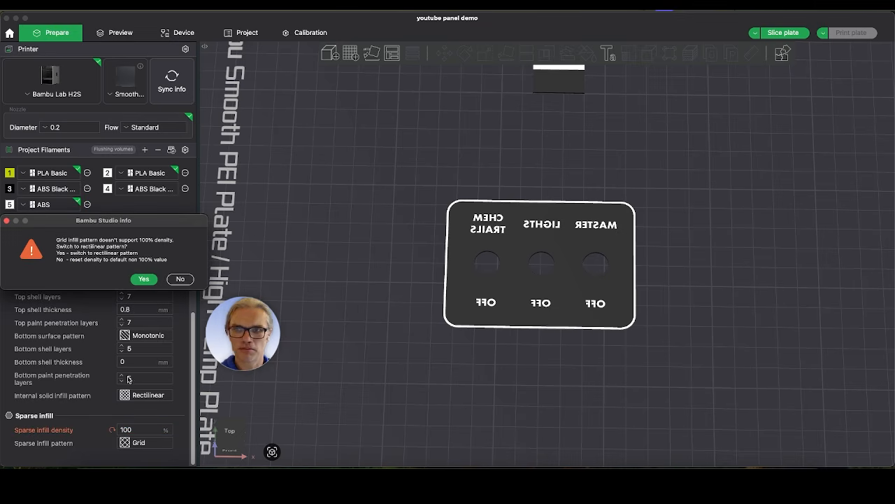
left_click(144, 279)
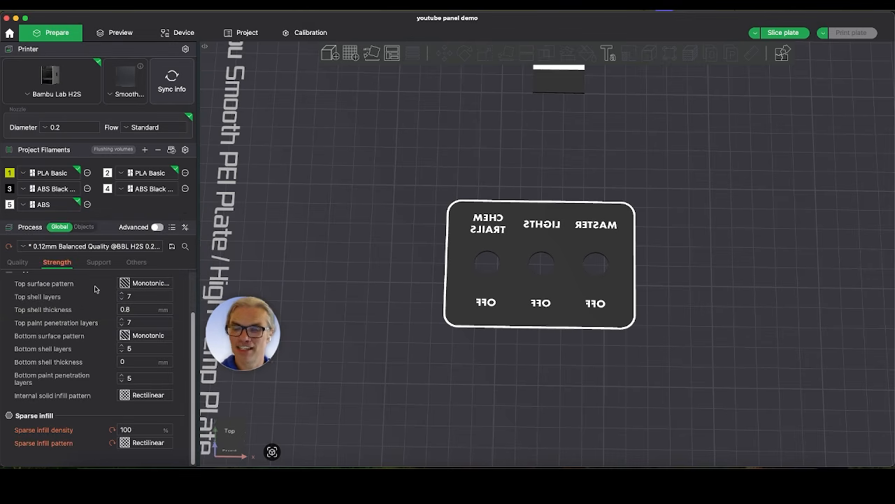
left_click(21, 263)
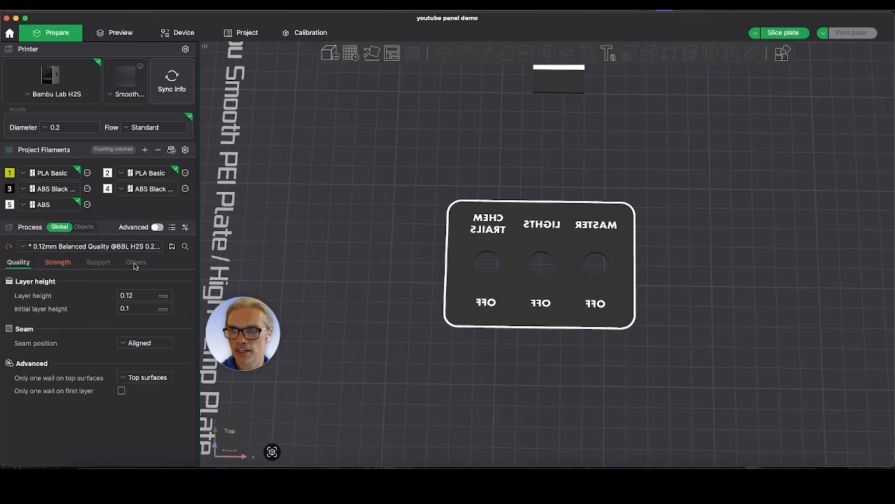
left_click(59, 262)
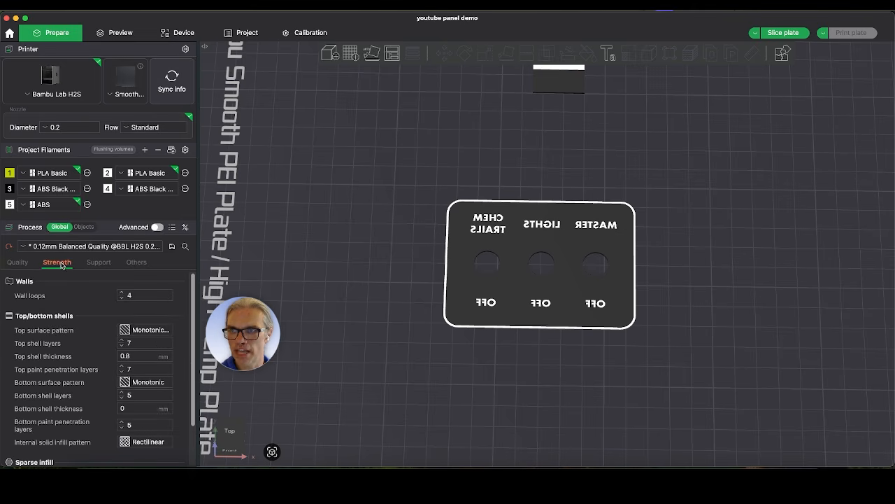
Review the global strength and quality settings, including wall loops, shell layers, sparse infill and layer height
scroll(79, 371, "down", 2)
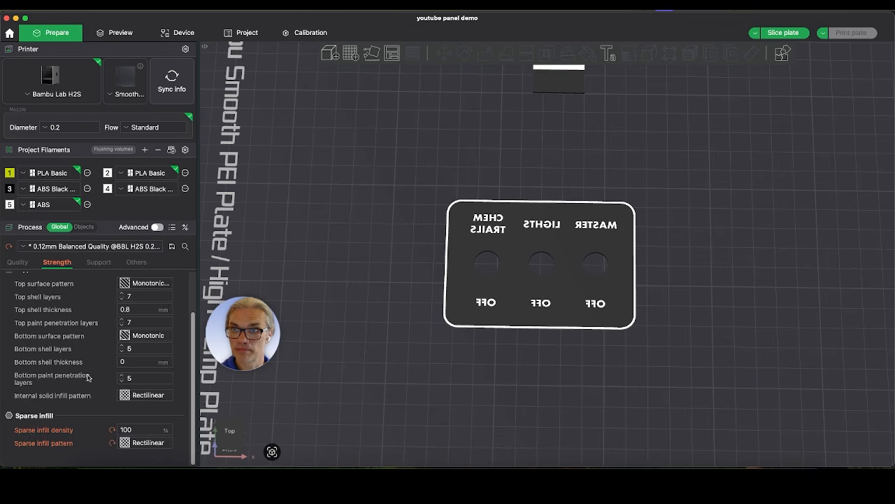
scroll(88, 378, "up", 2)
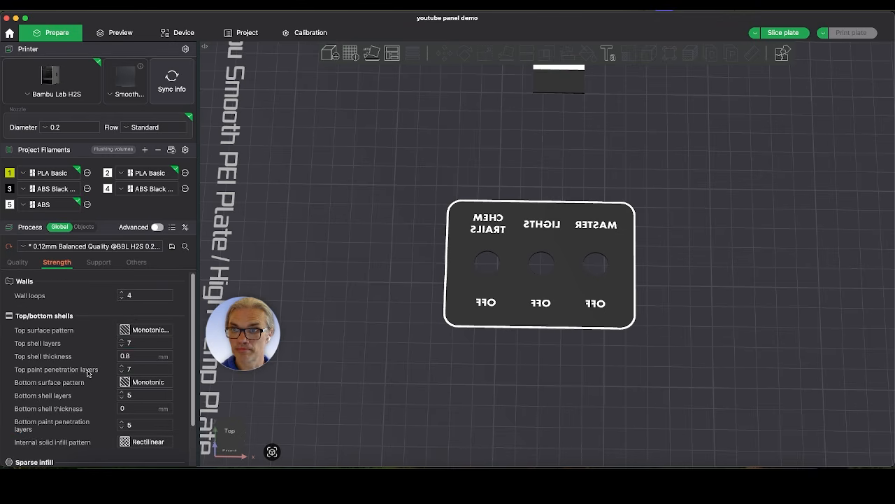
left_click(21, 262)
left_click(56, 262)
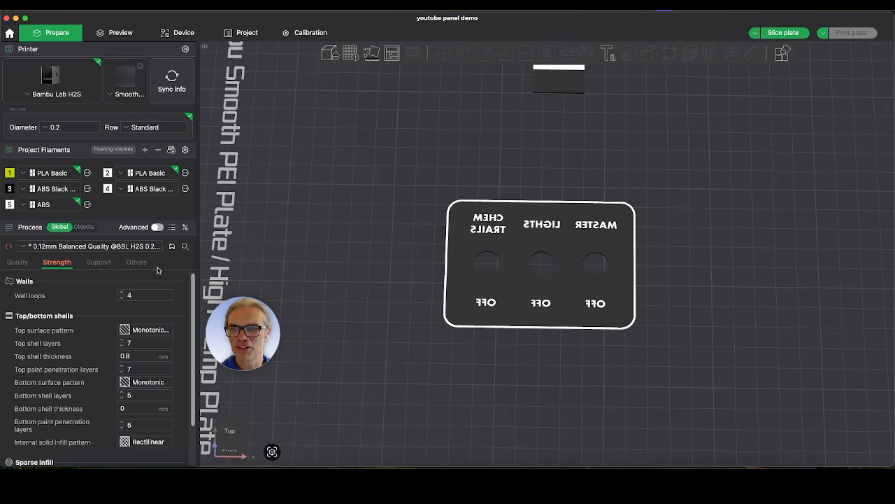
left_click(27, 263)
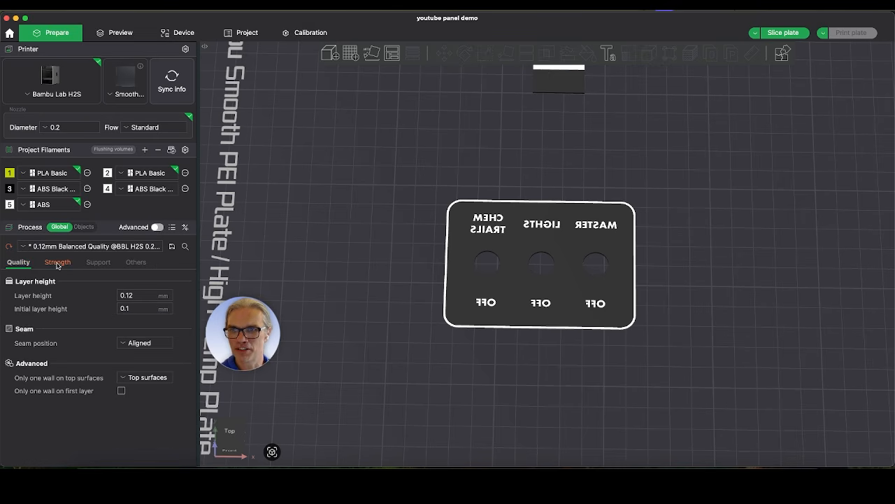
left_click(57, 263)
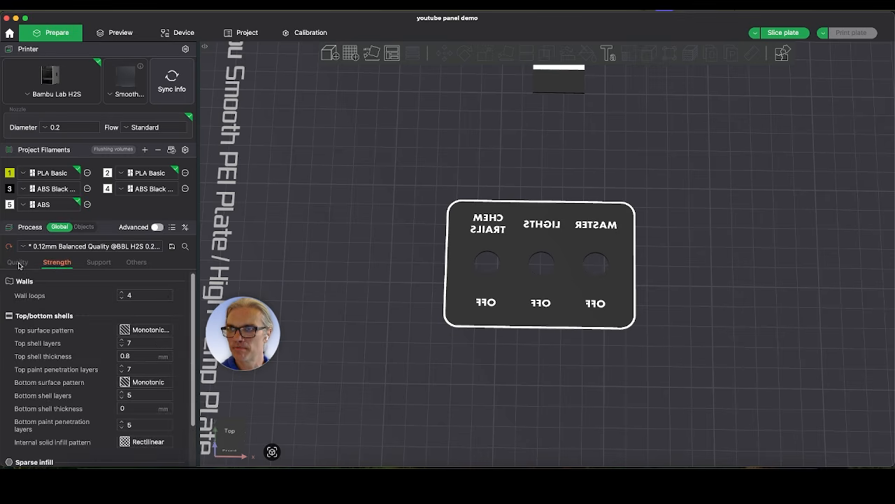
left_click(27, 263)
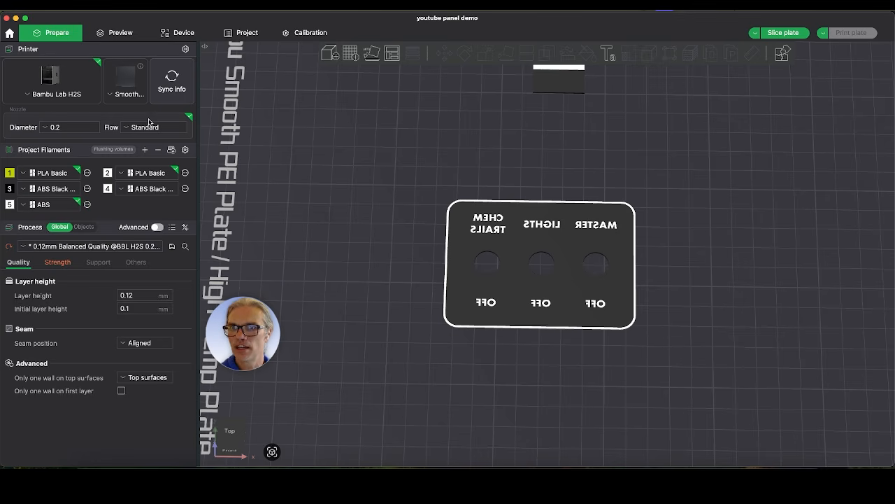
Check the filament assignments of the label bodies, baseplate and outline in the plate's object list
left_click(85, 227)
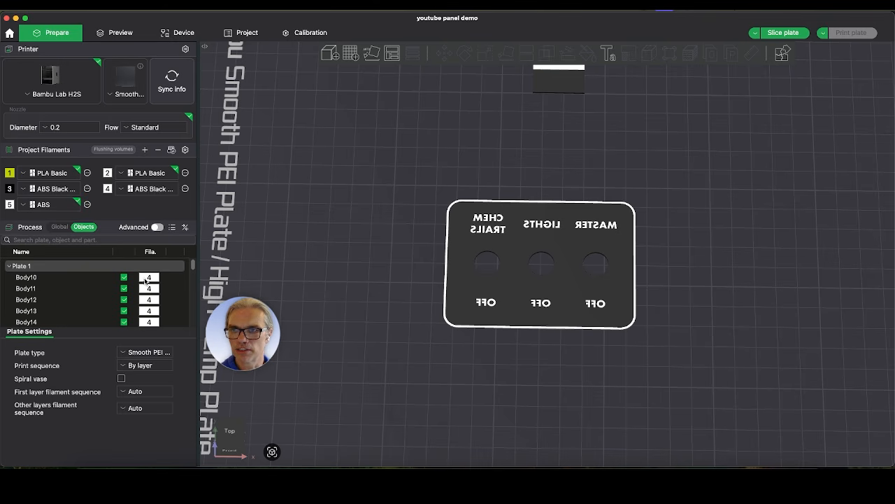
left_click(99, 279)
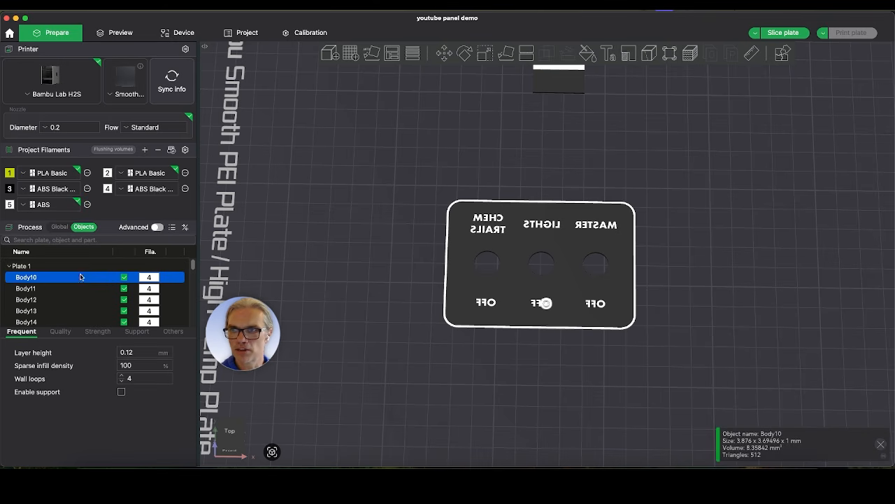
scroll(547, 309, "up", 5)
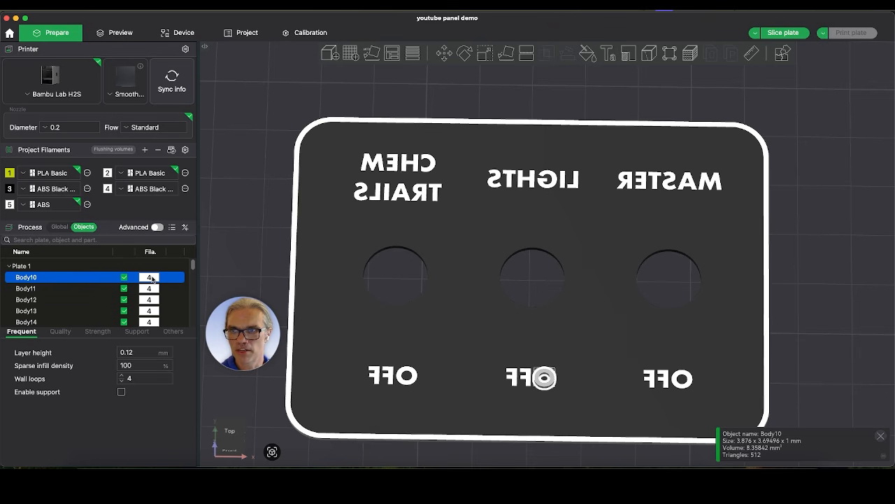
left_click(152, 278)
left_click(167, 280)
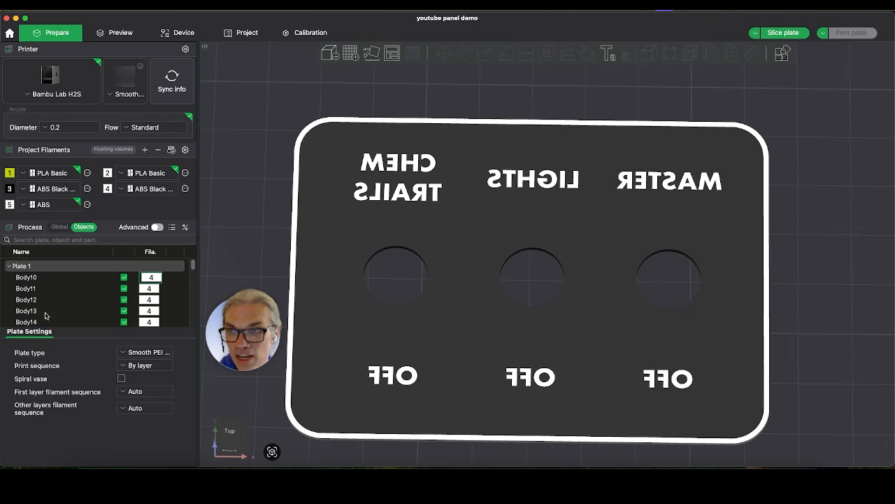
scroll(86, 305, "down", 10)
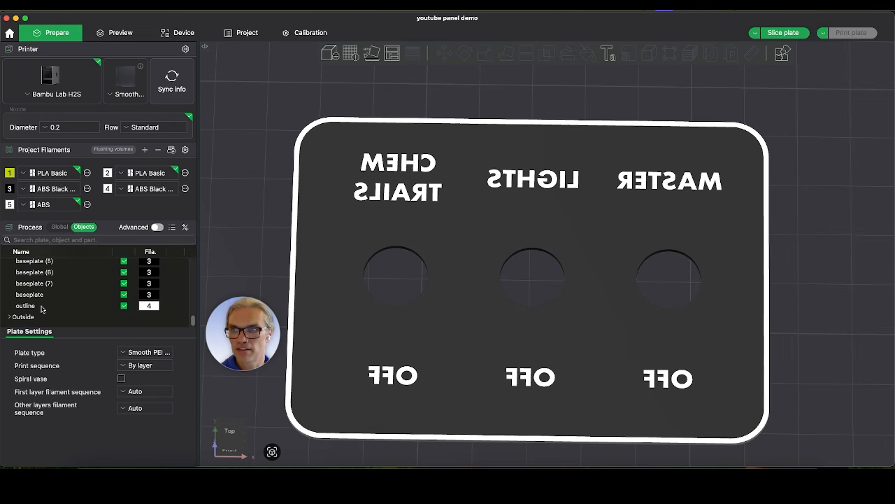
left_click(84, 305)
left_click(52, 296)
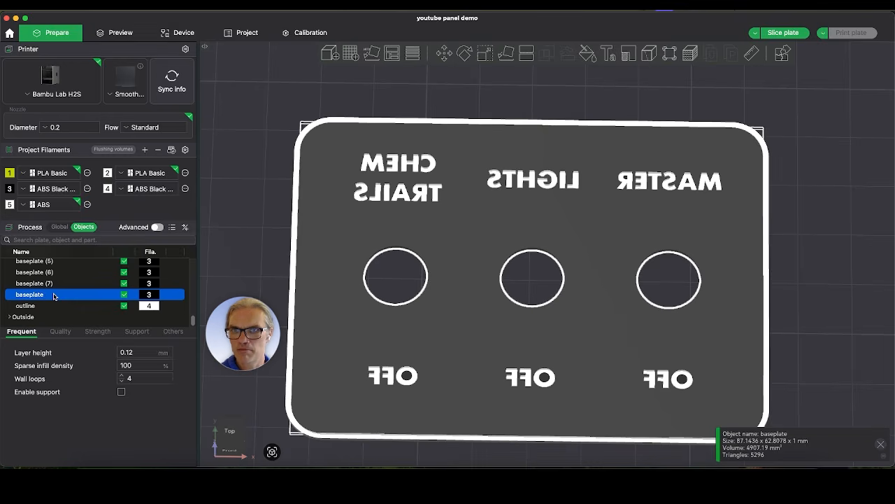
left_click(64, 293)
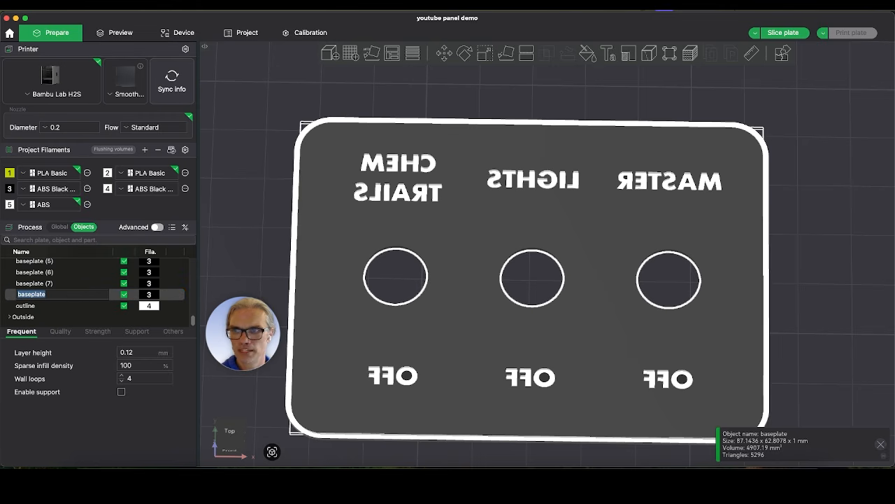
left_click(92, 316)
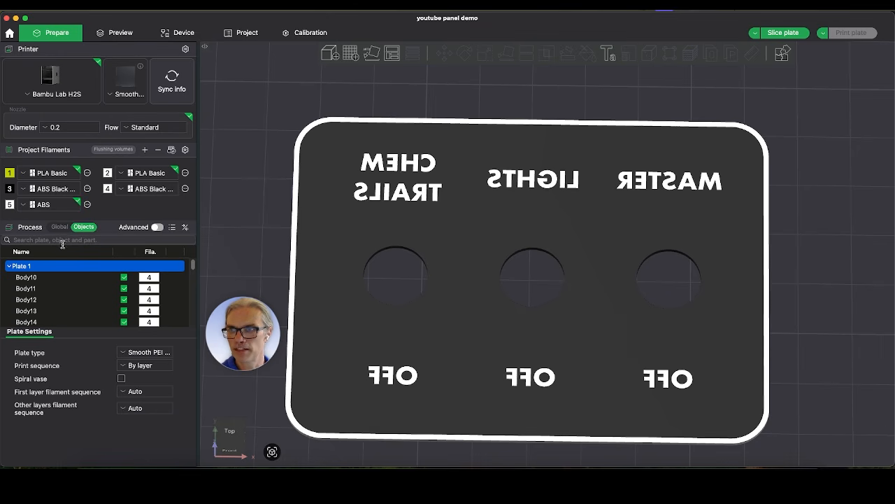
left_click(9, 266)
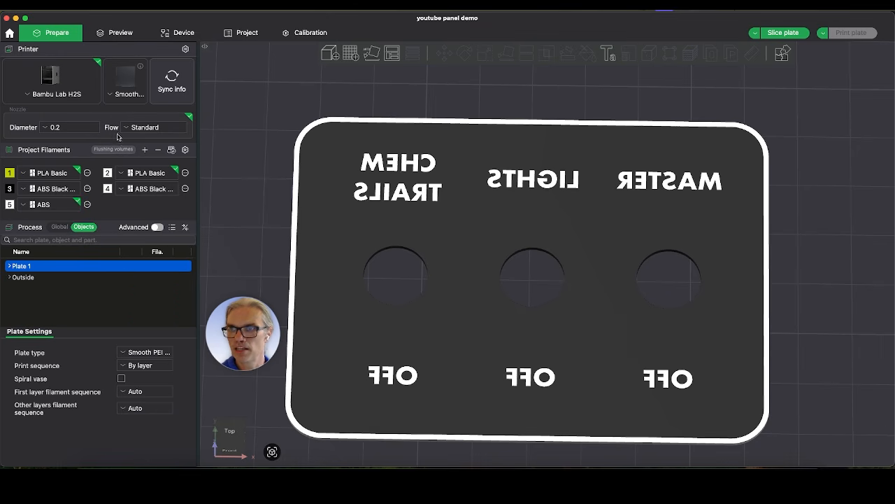
Slice the plate and examine the sliced panel and prime tower in the preview, up close and from farther away
left_click(783, 32)
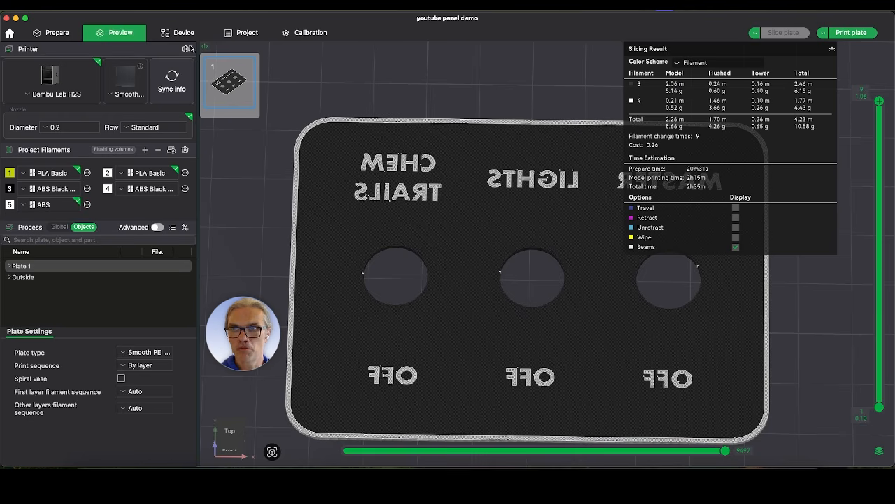
left_click(49, 36)
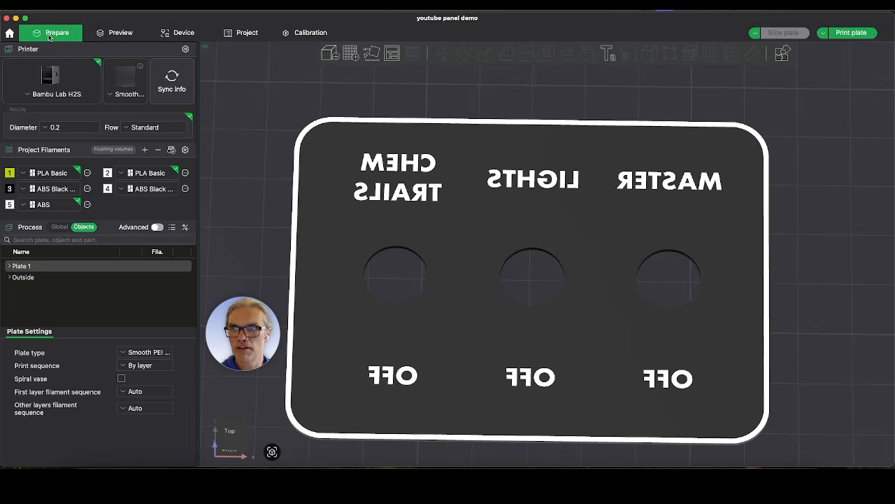
left_click(105, 33)
scroll(827, 310, "down", 3)
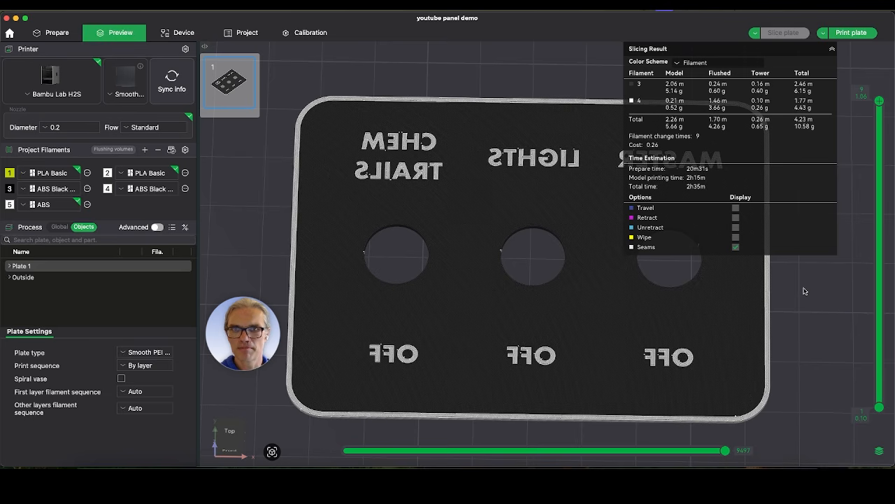
scroll(735, 266, "down", 6)
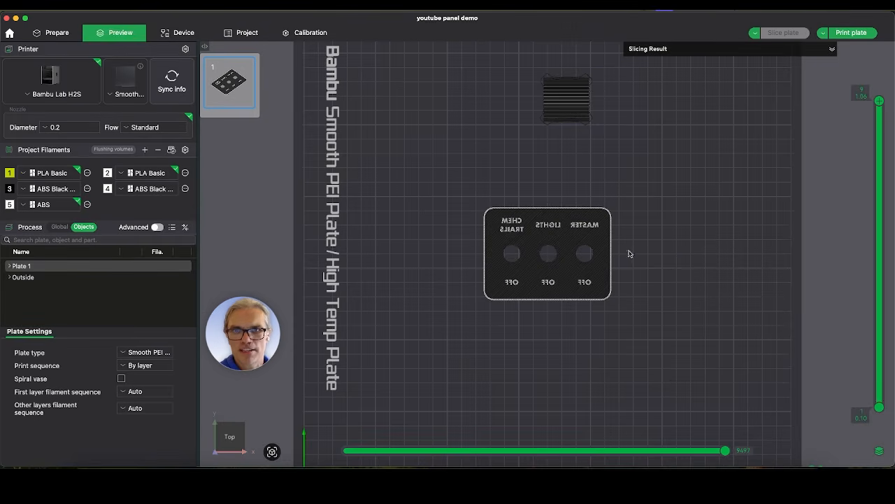
scroll(616, 254, "down", 1)
right_click_drag(705, 297, 699, 284)
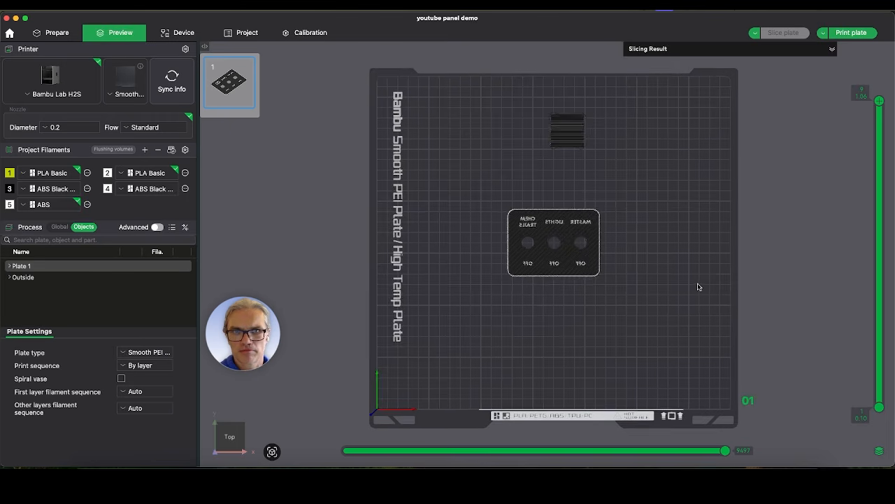
scroll(665, 266, "down", 1)
left_click_drag(666, 266, 651, 252)
scroll(653, 253, "down", 5)
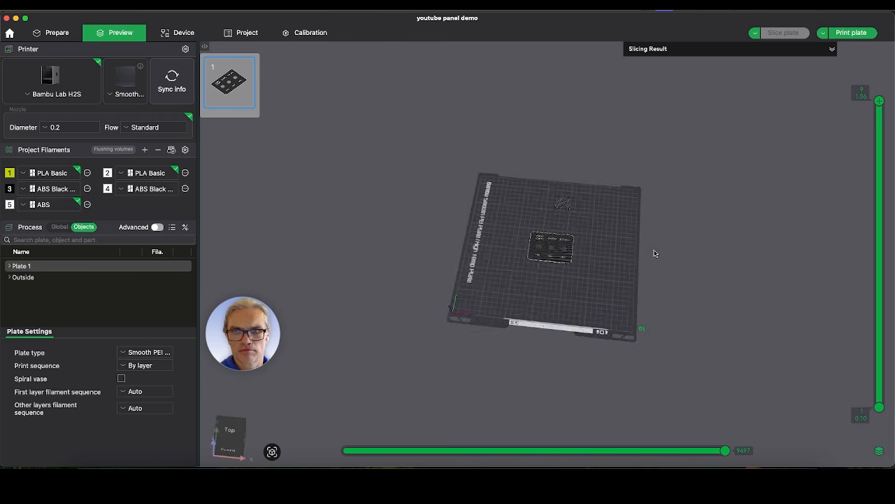
scroll(603, 228, "up", 5)
Try customizing the plate's first-layer filament sequence by swapping filaments 1 and 2 and putting them back in order
left_click(56, 33)
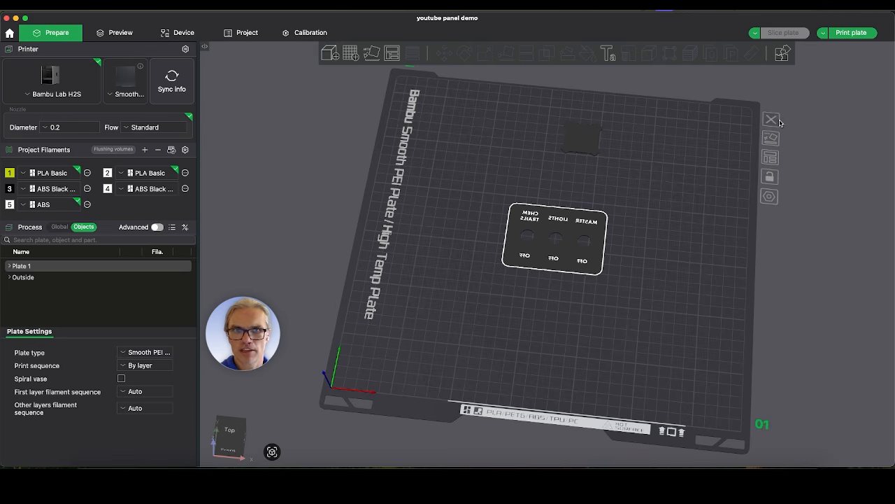
left_click_drag(861, 170, 857, 164)
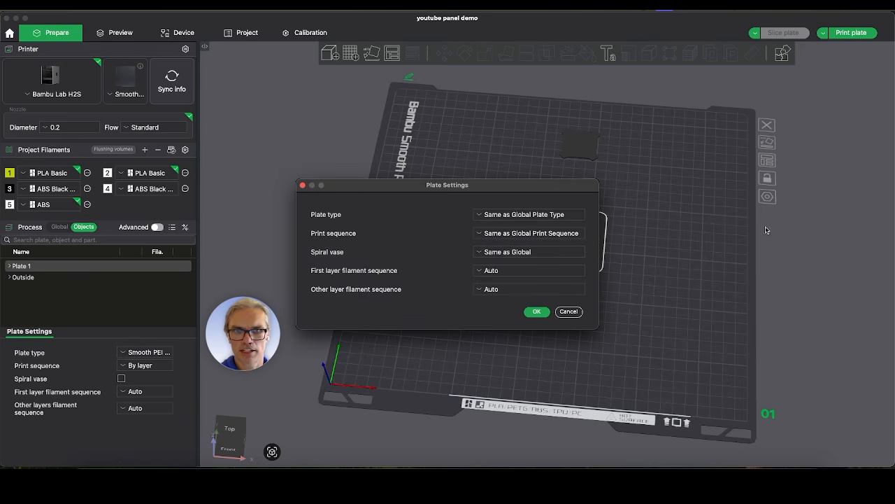
left_click_drag(511, 184, 800, 93)
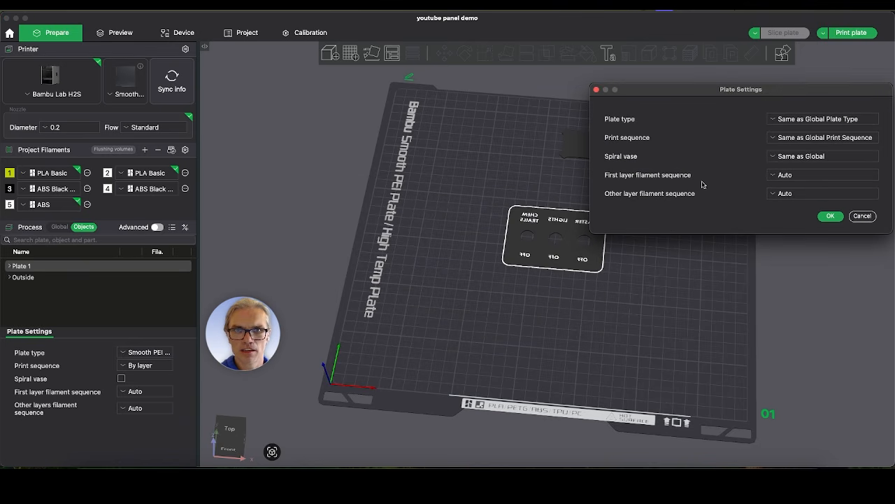
left_click(779, 176)
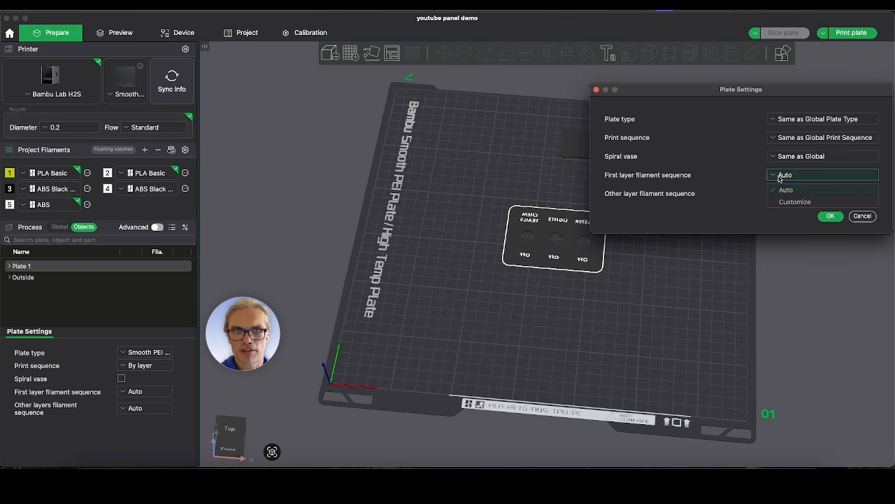
left_click(779, 177)
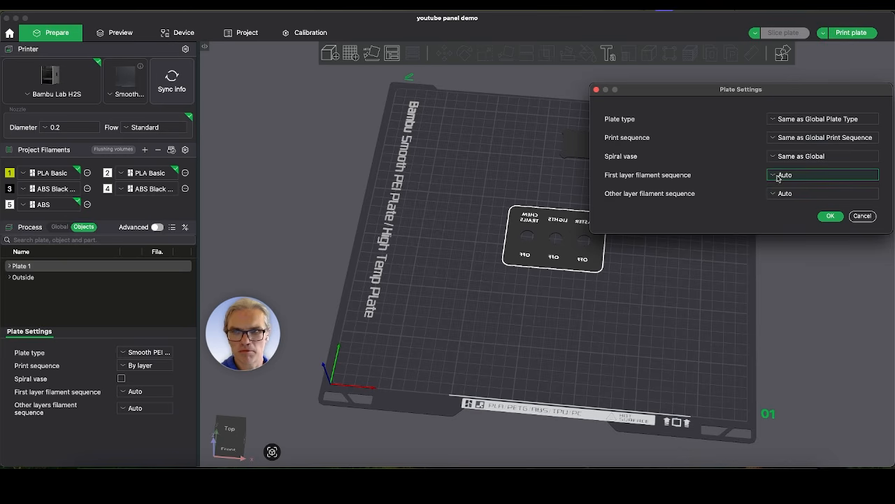
left_click(776, 177)
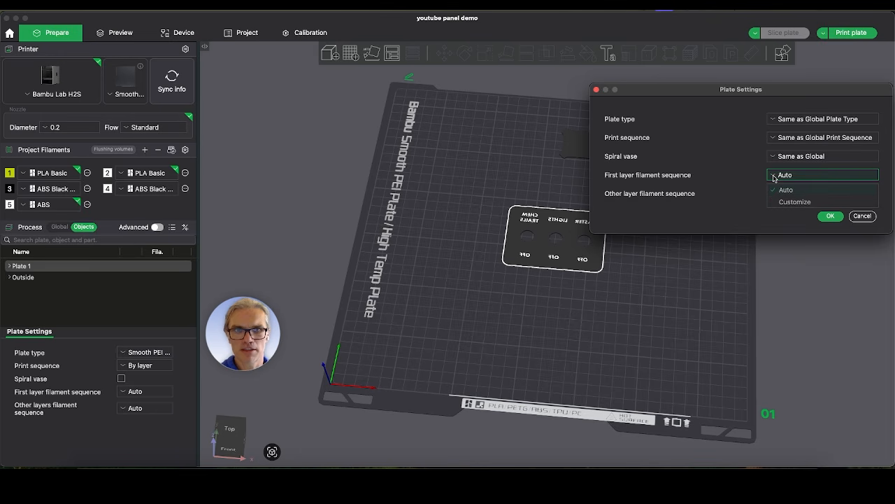
left_click(738, 174)
left_click(785, 175)
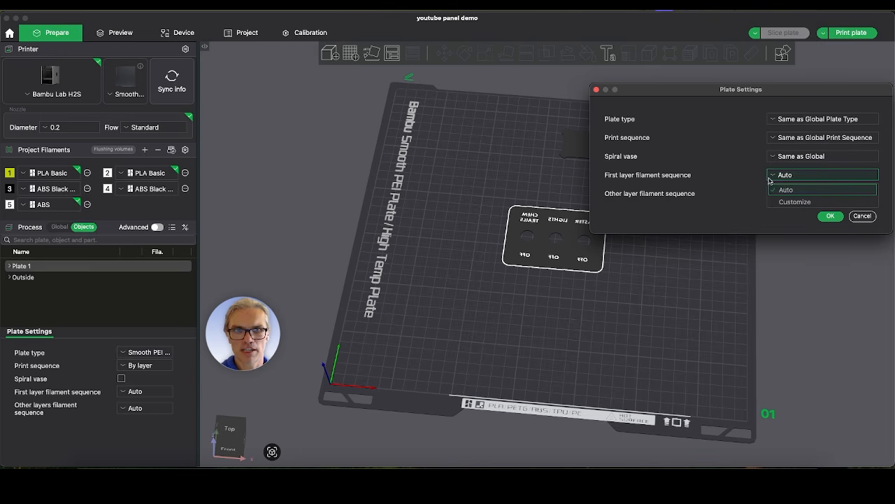
left_click(793, 203)
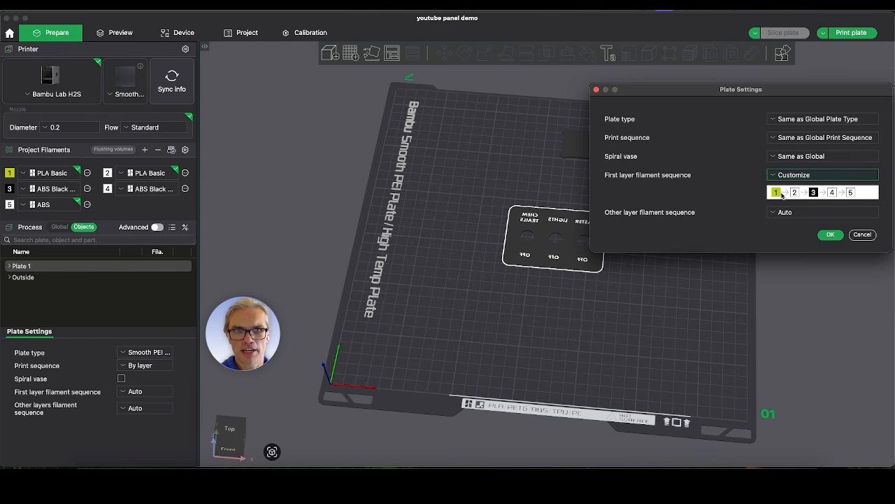
mouse_move(776, 195)
left_mouse_down()
mouse_move(805, 198)
mouse_move(770, 193)
mouse_move(779, 197)
left_mouse_up()
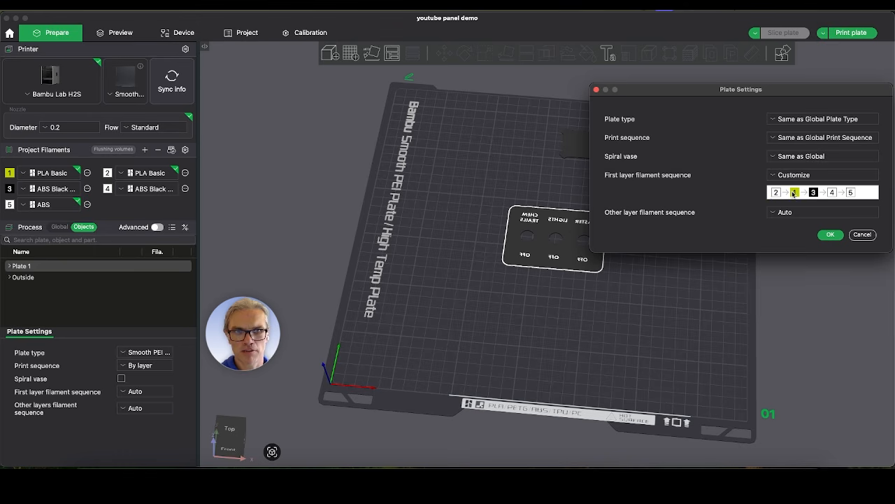
left_click_drag(794, 195, 775, 195)
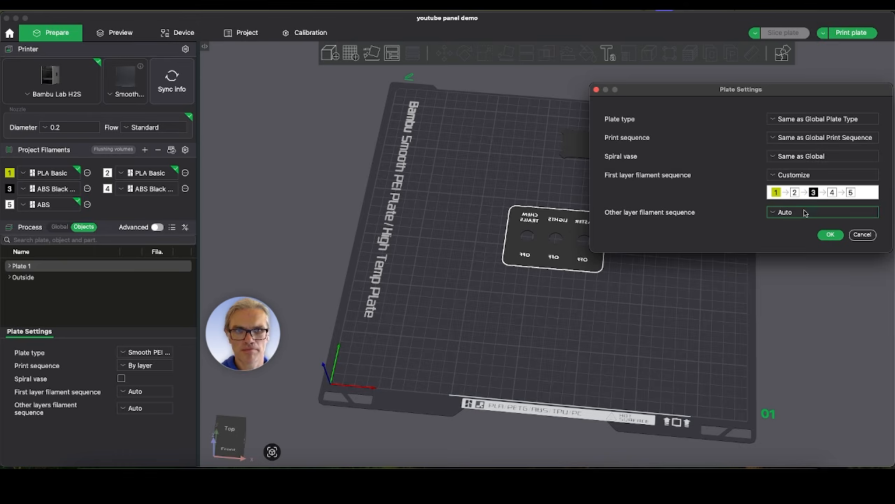
Try customizing the other-layer filament sequence from layer 2 to End, and discard the plate setting changes
left_click(803, 212)
left_click(793, 235)
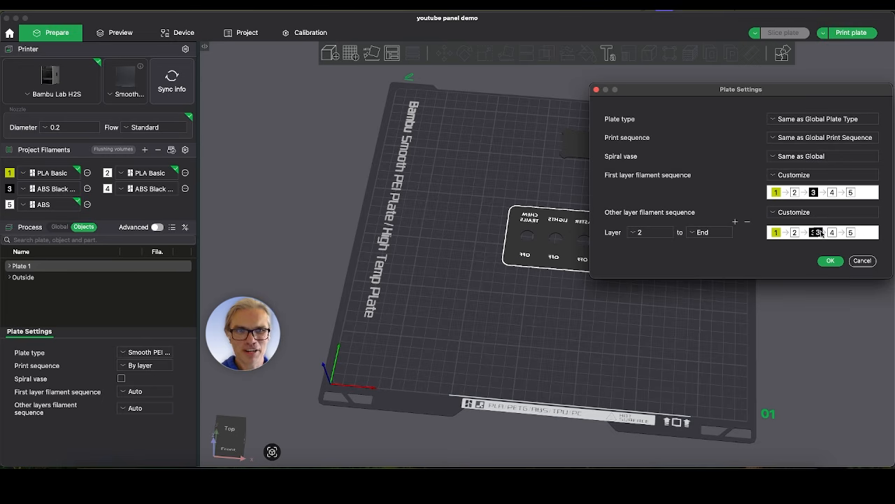
mouse_move(815, 233)
left_mouse_down()
mouse_move(842, 235)
mouse_move(814, 234)
left_mouse_up()
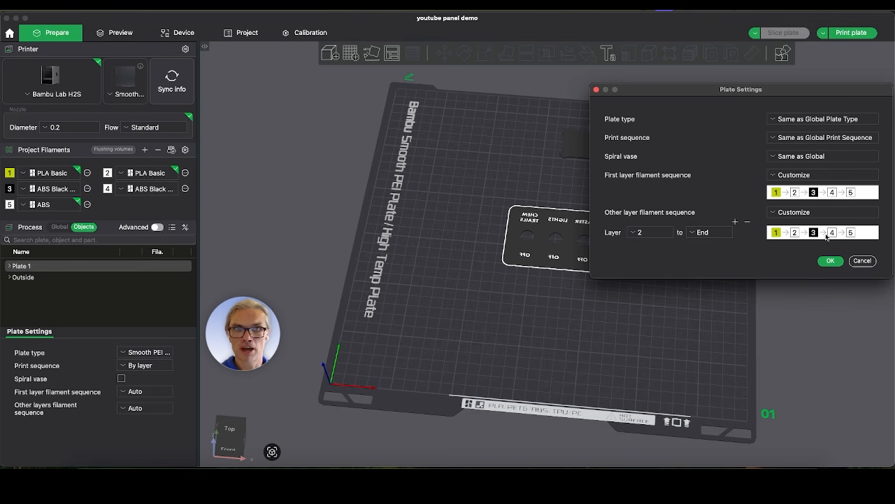
left_click(862, 260)
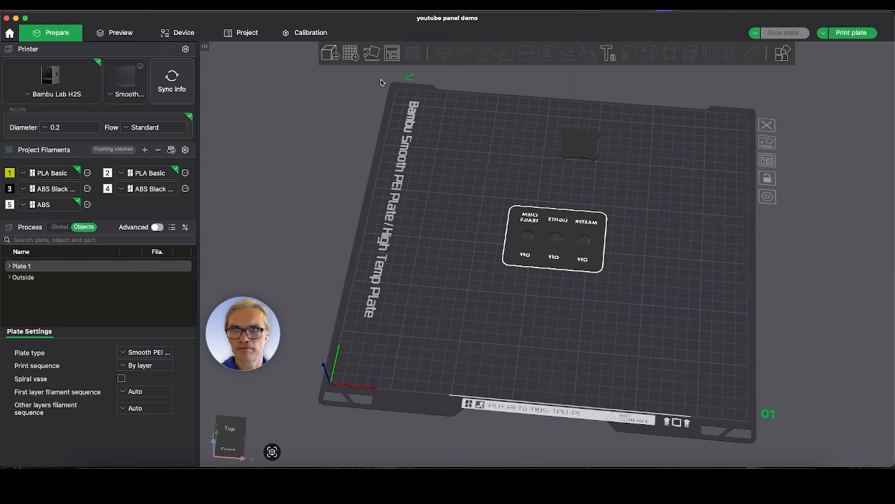
Return to the preview of the sliced plate to examine the panel and prime tower
left_click(123, 30)
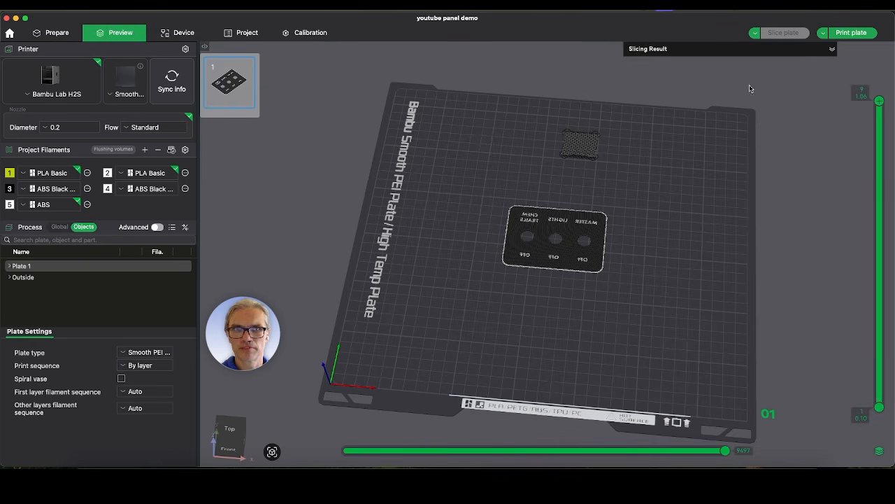